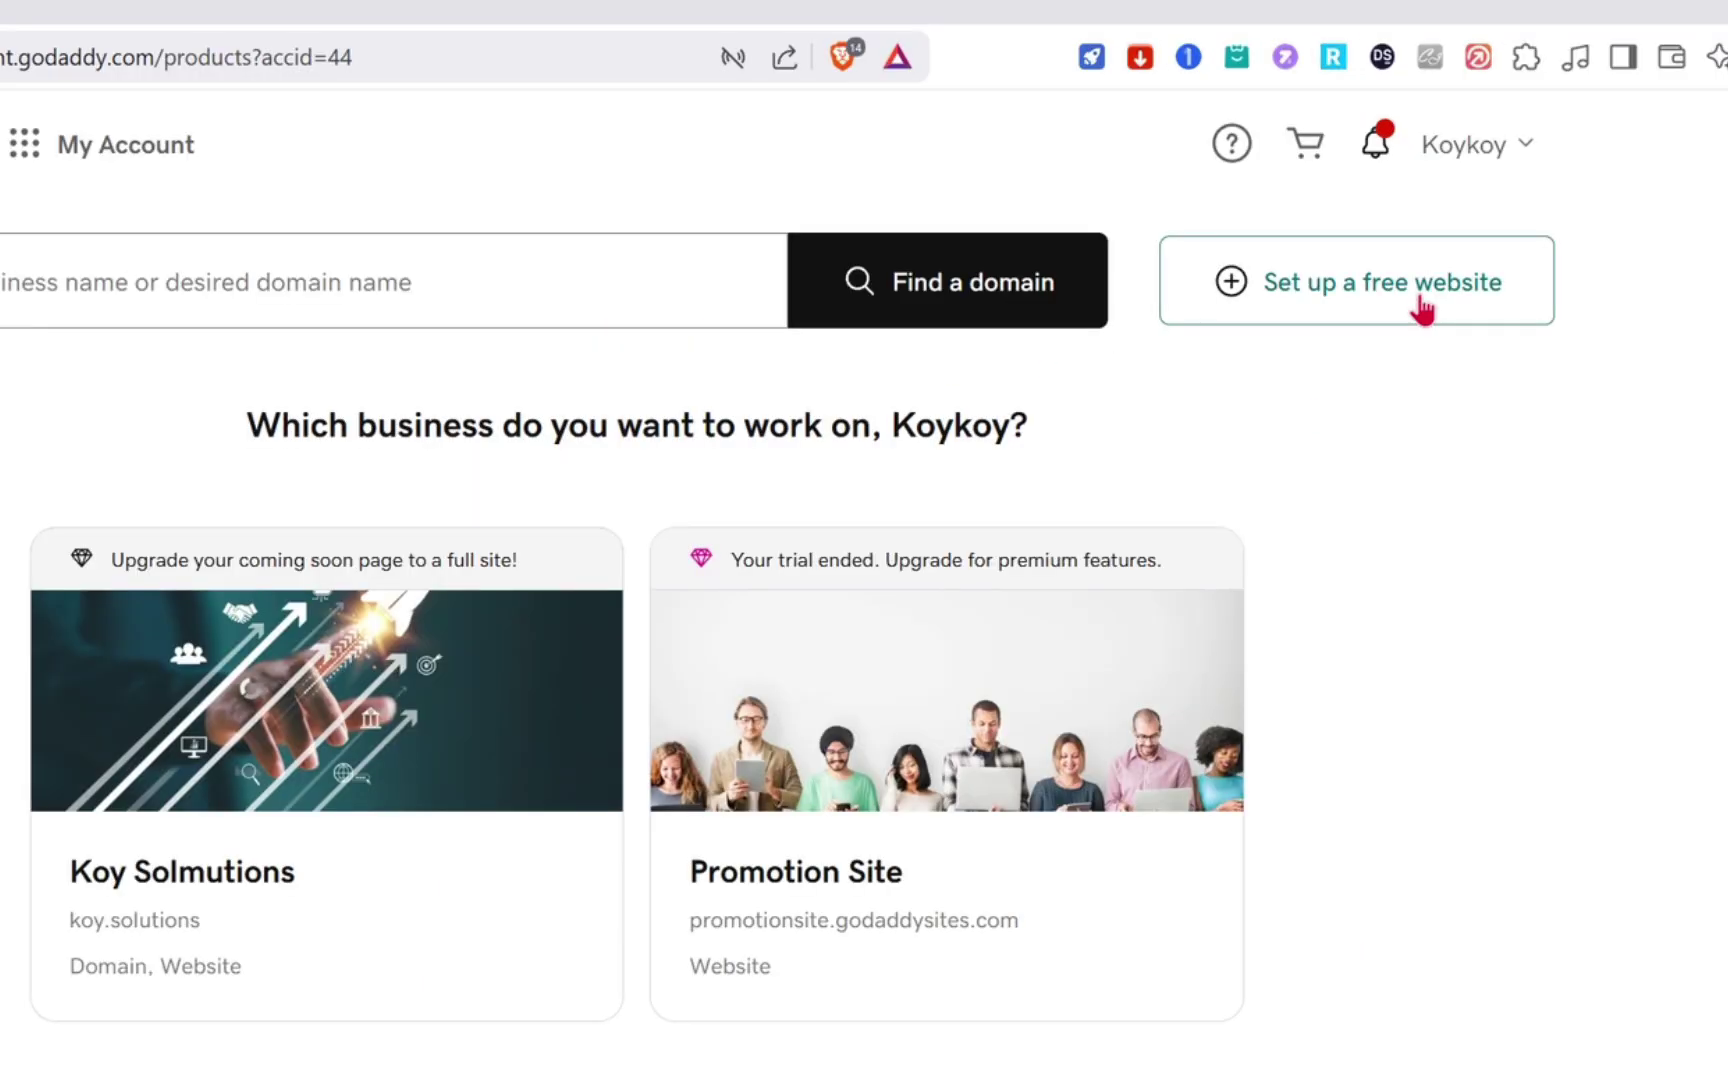
# Start setting up a free website for booking appointments online, with Hair Salon and Stylist as the appointment category
pyautogui.click(1353, 293)
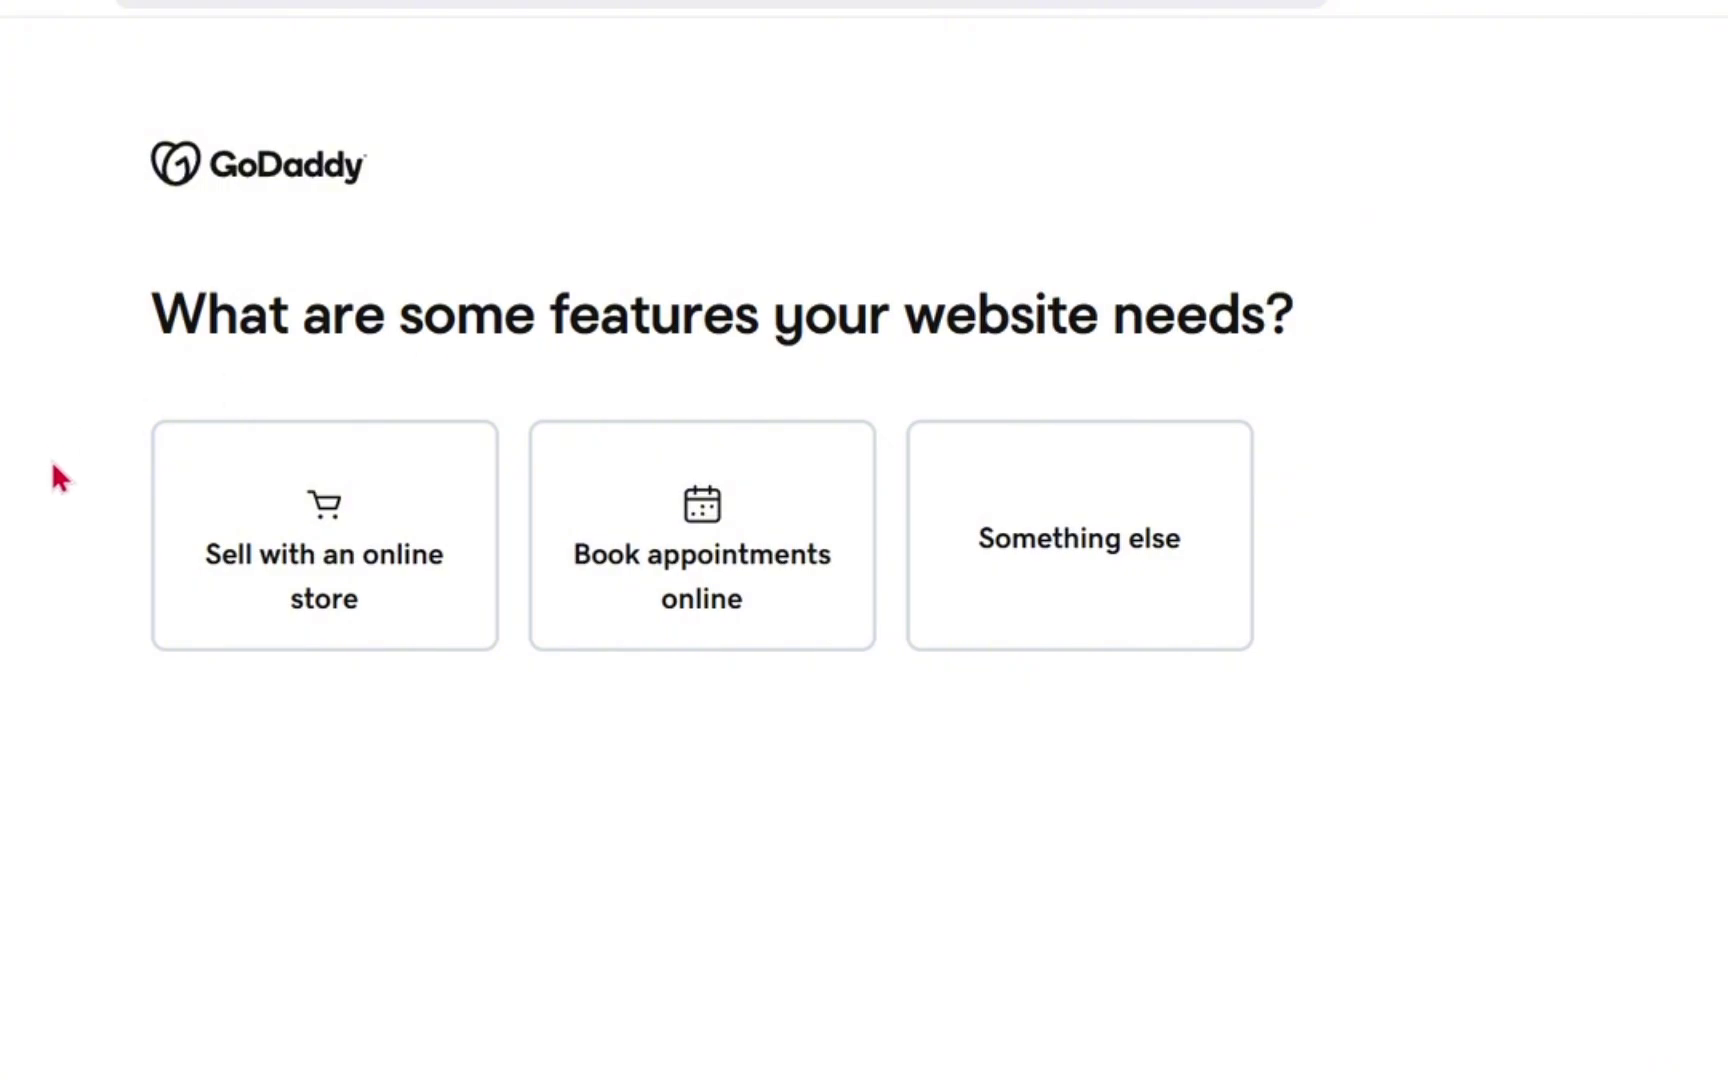
pyautogui.click(435, 598)
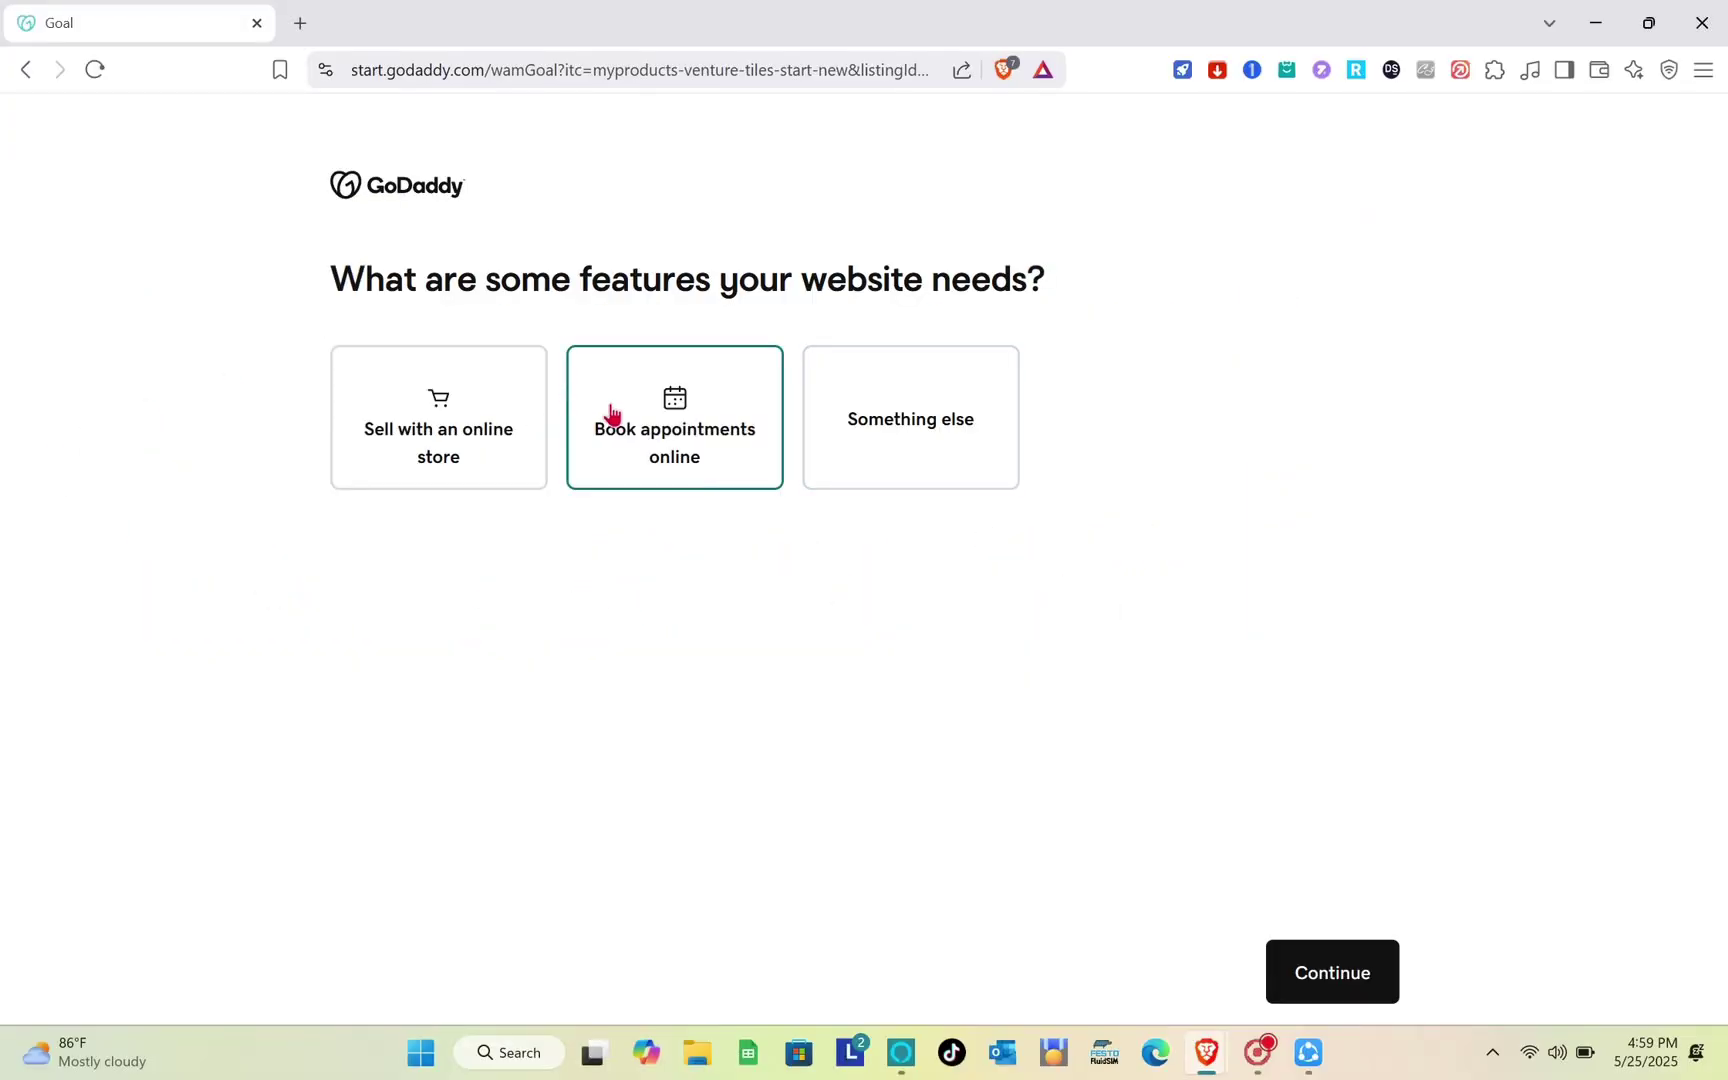
pyautogui.click(717, 433)
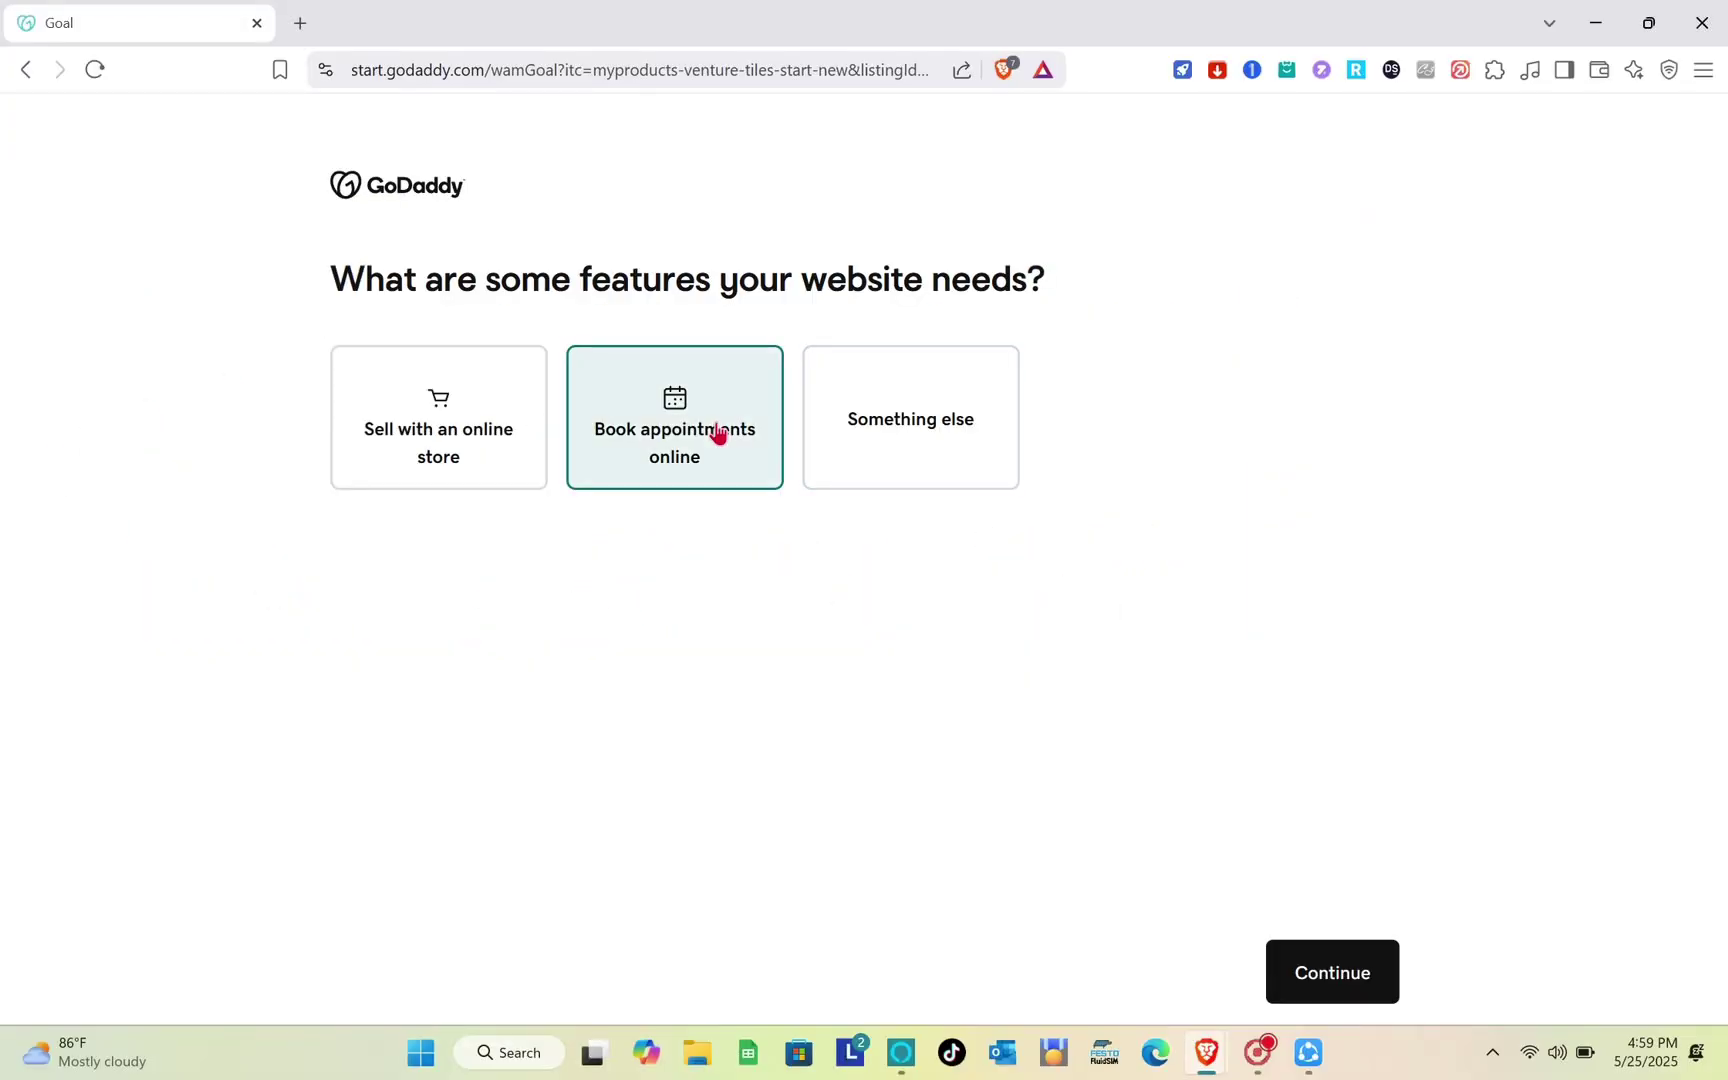
pyautogui.click(1316, 975)
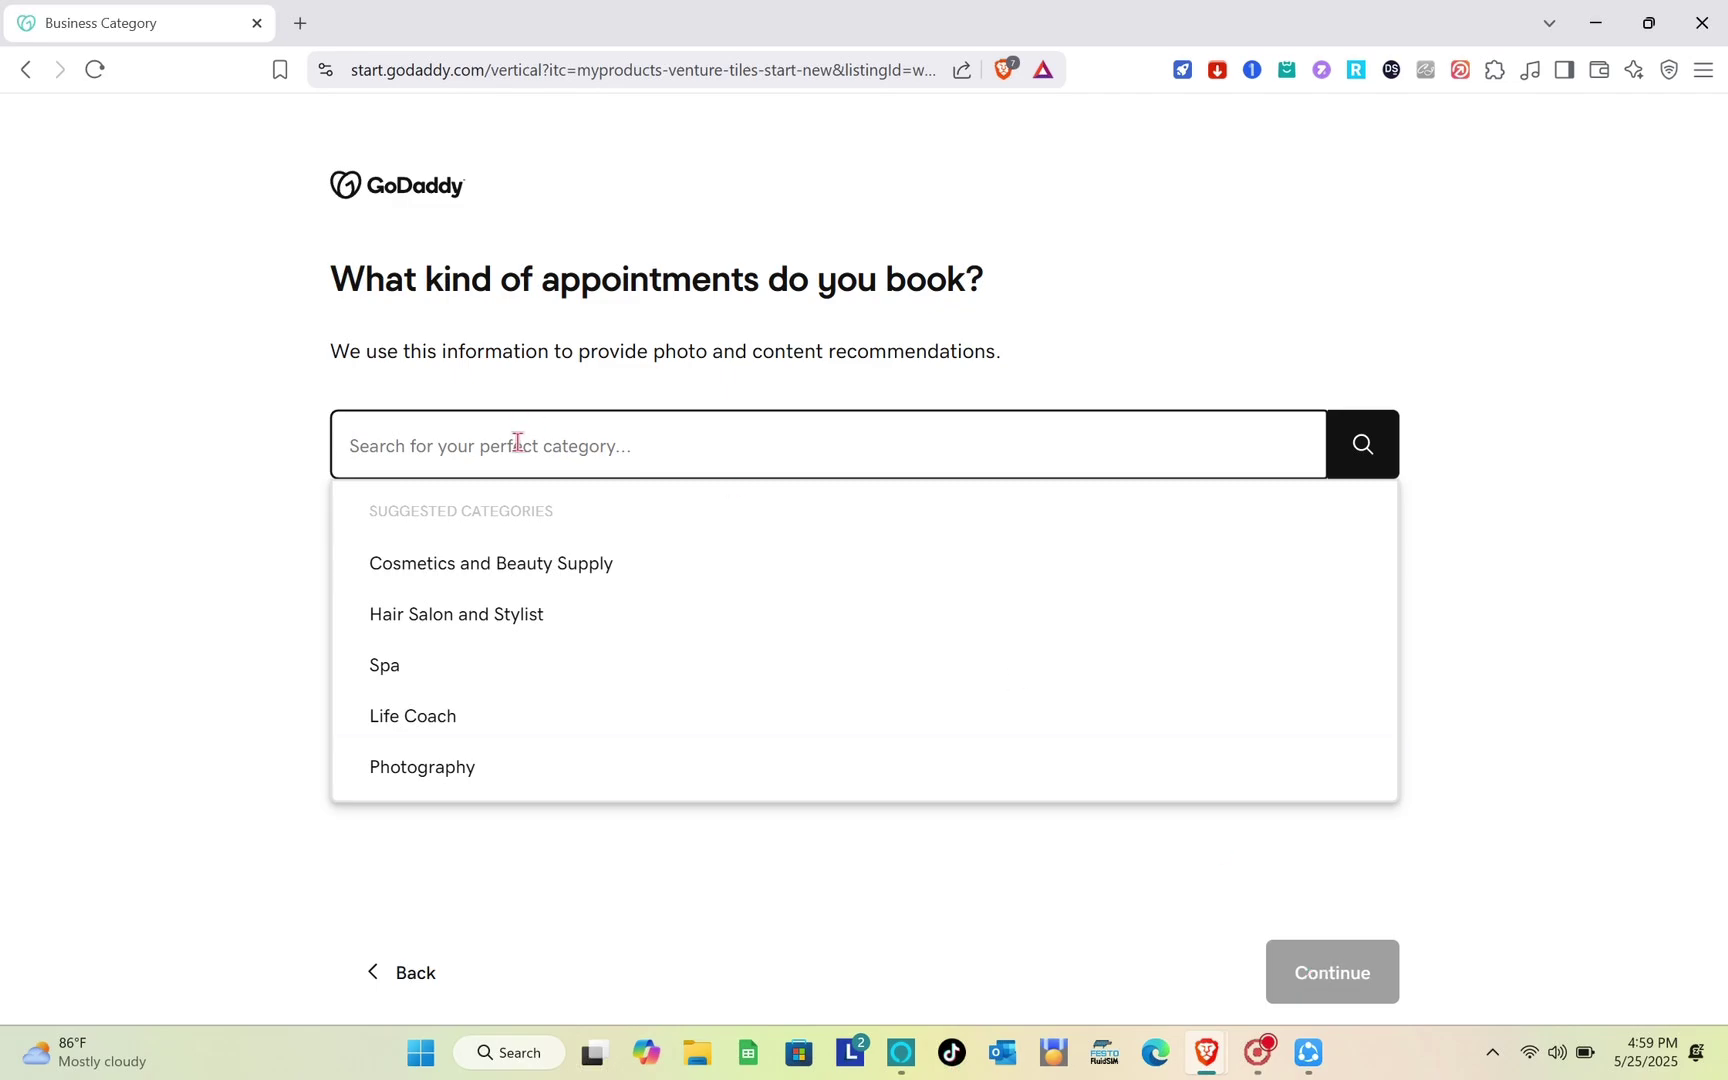
pyautogui.click(532, 612)
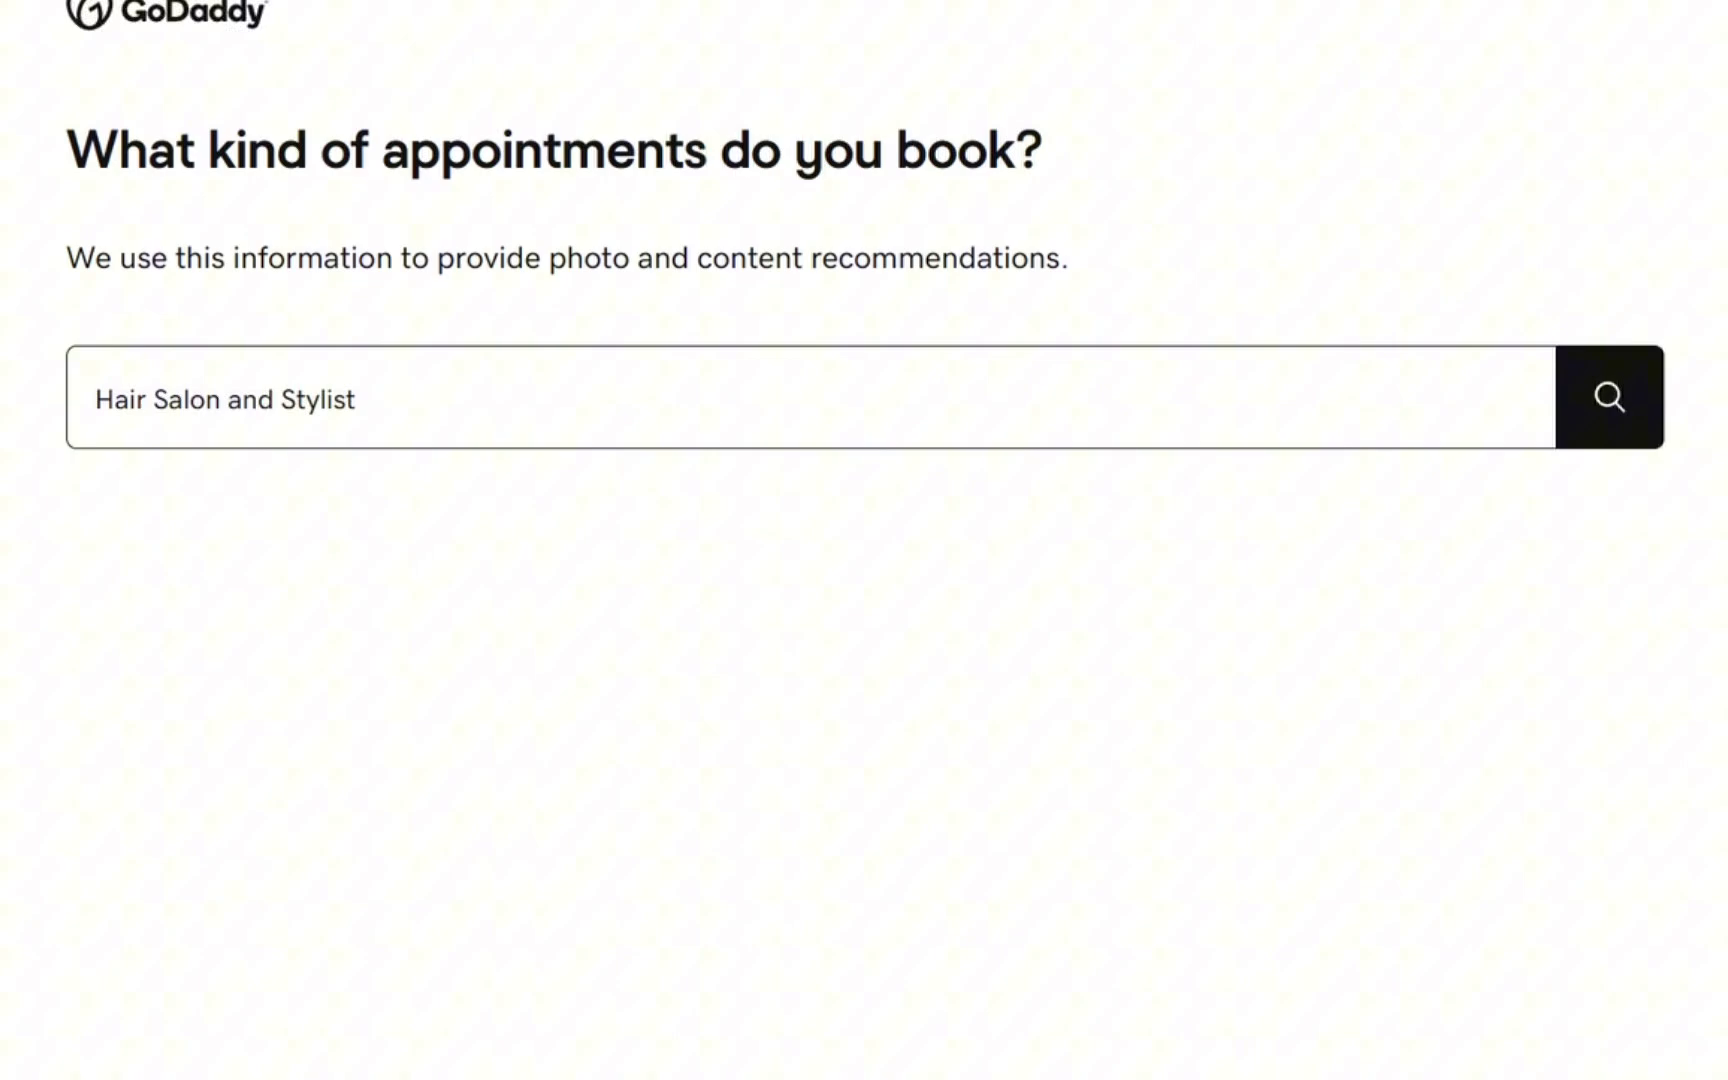
pyautogui.click(1325, 985)
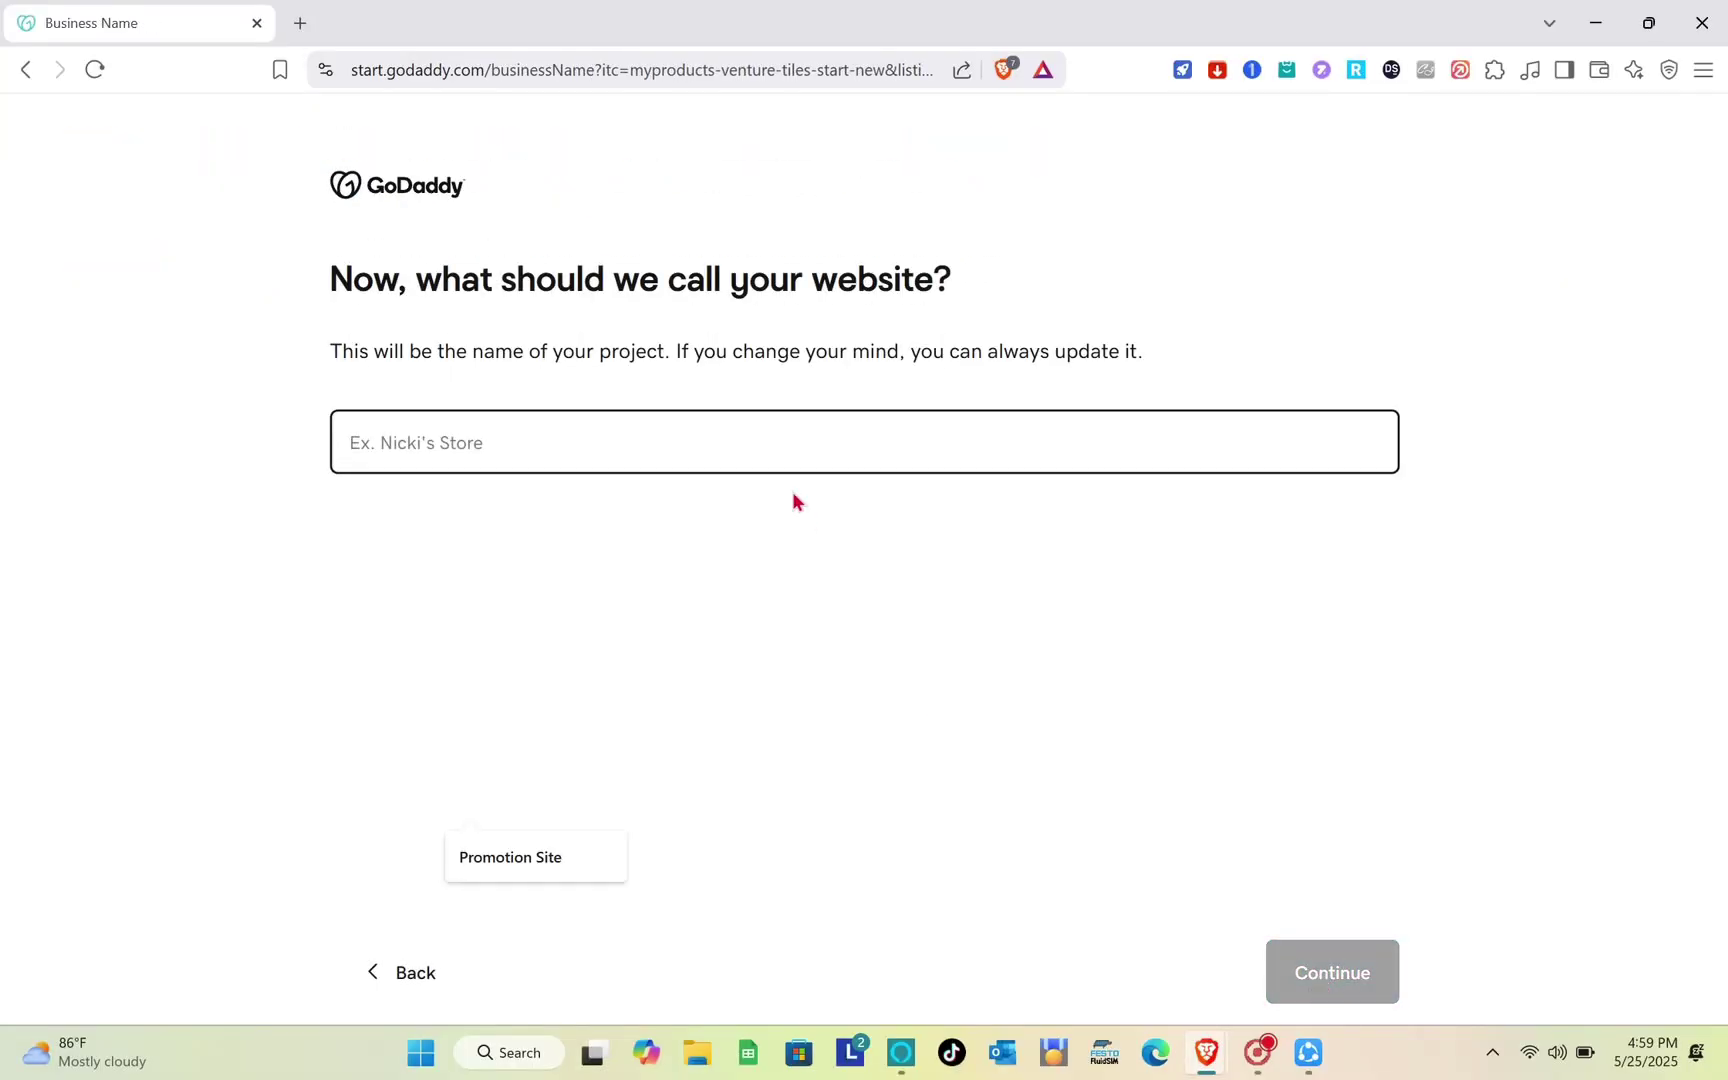
# Name the website Koys Service and finish the setup with the prefilled contact details and no business description
pyautogui.click(498, 453)
pyautogui.write('Koys Service')
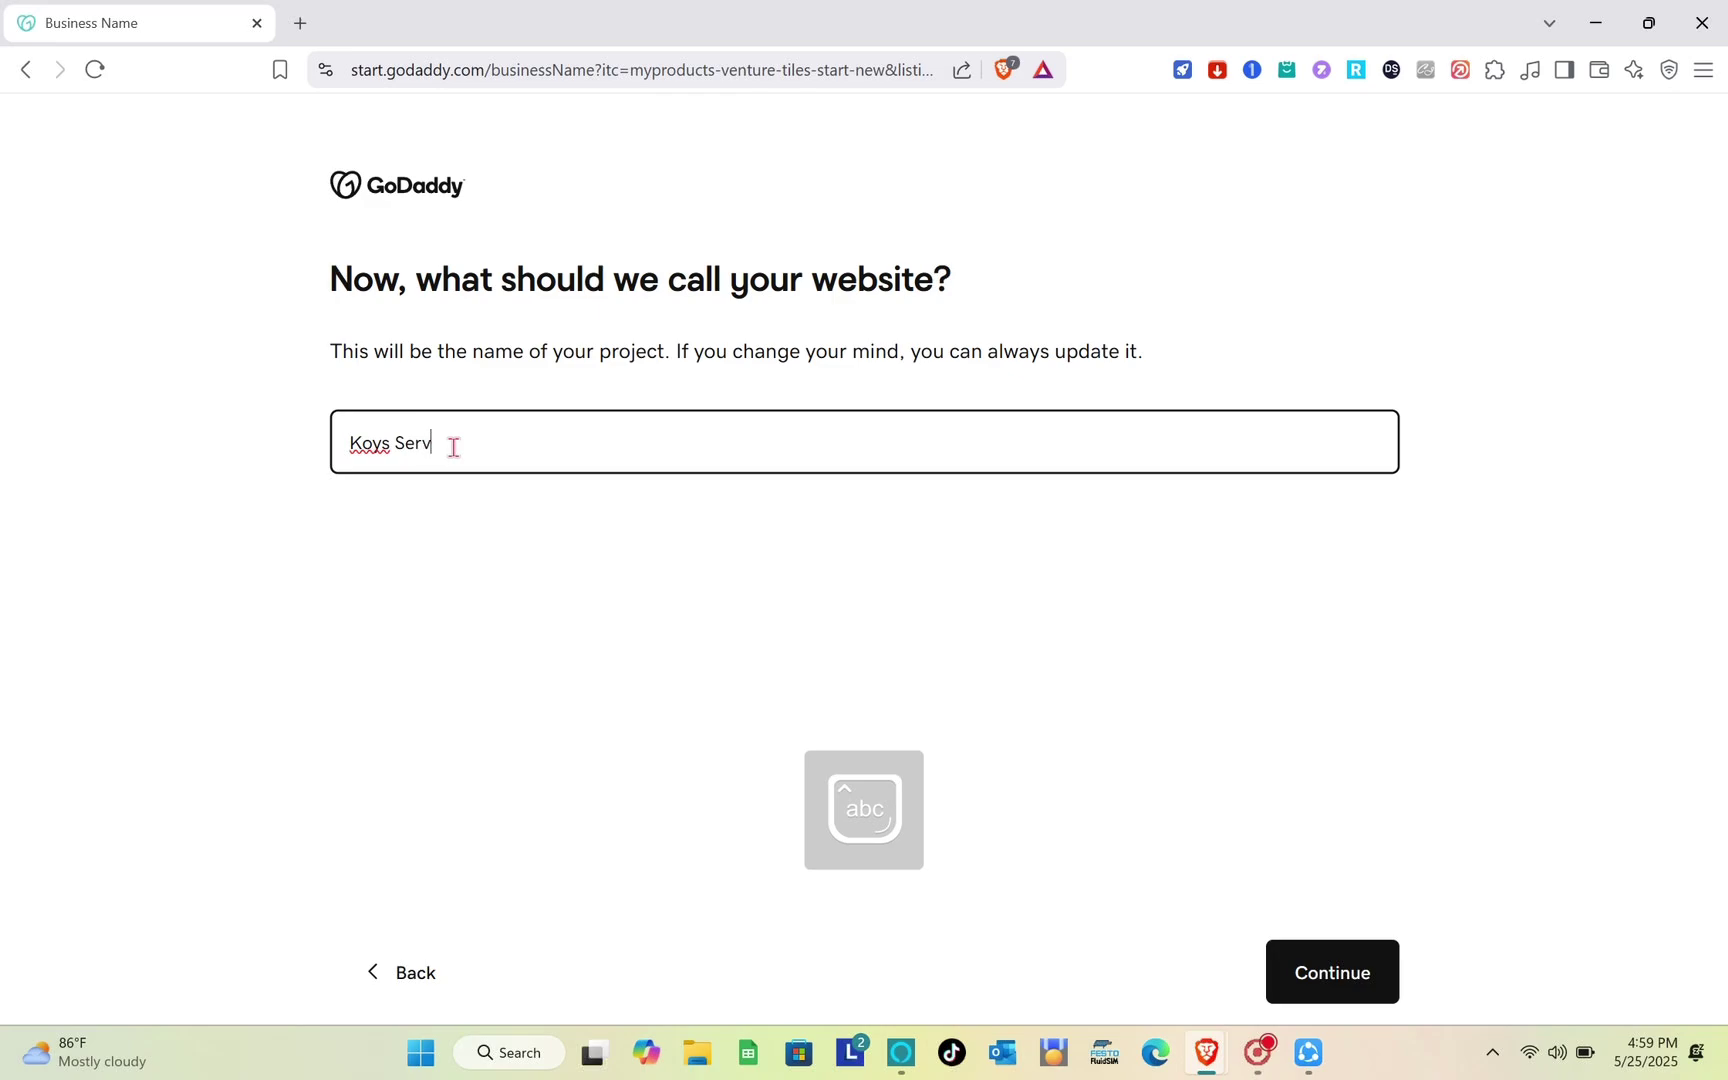
pyautogui.click(1350, 970)
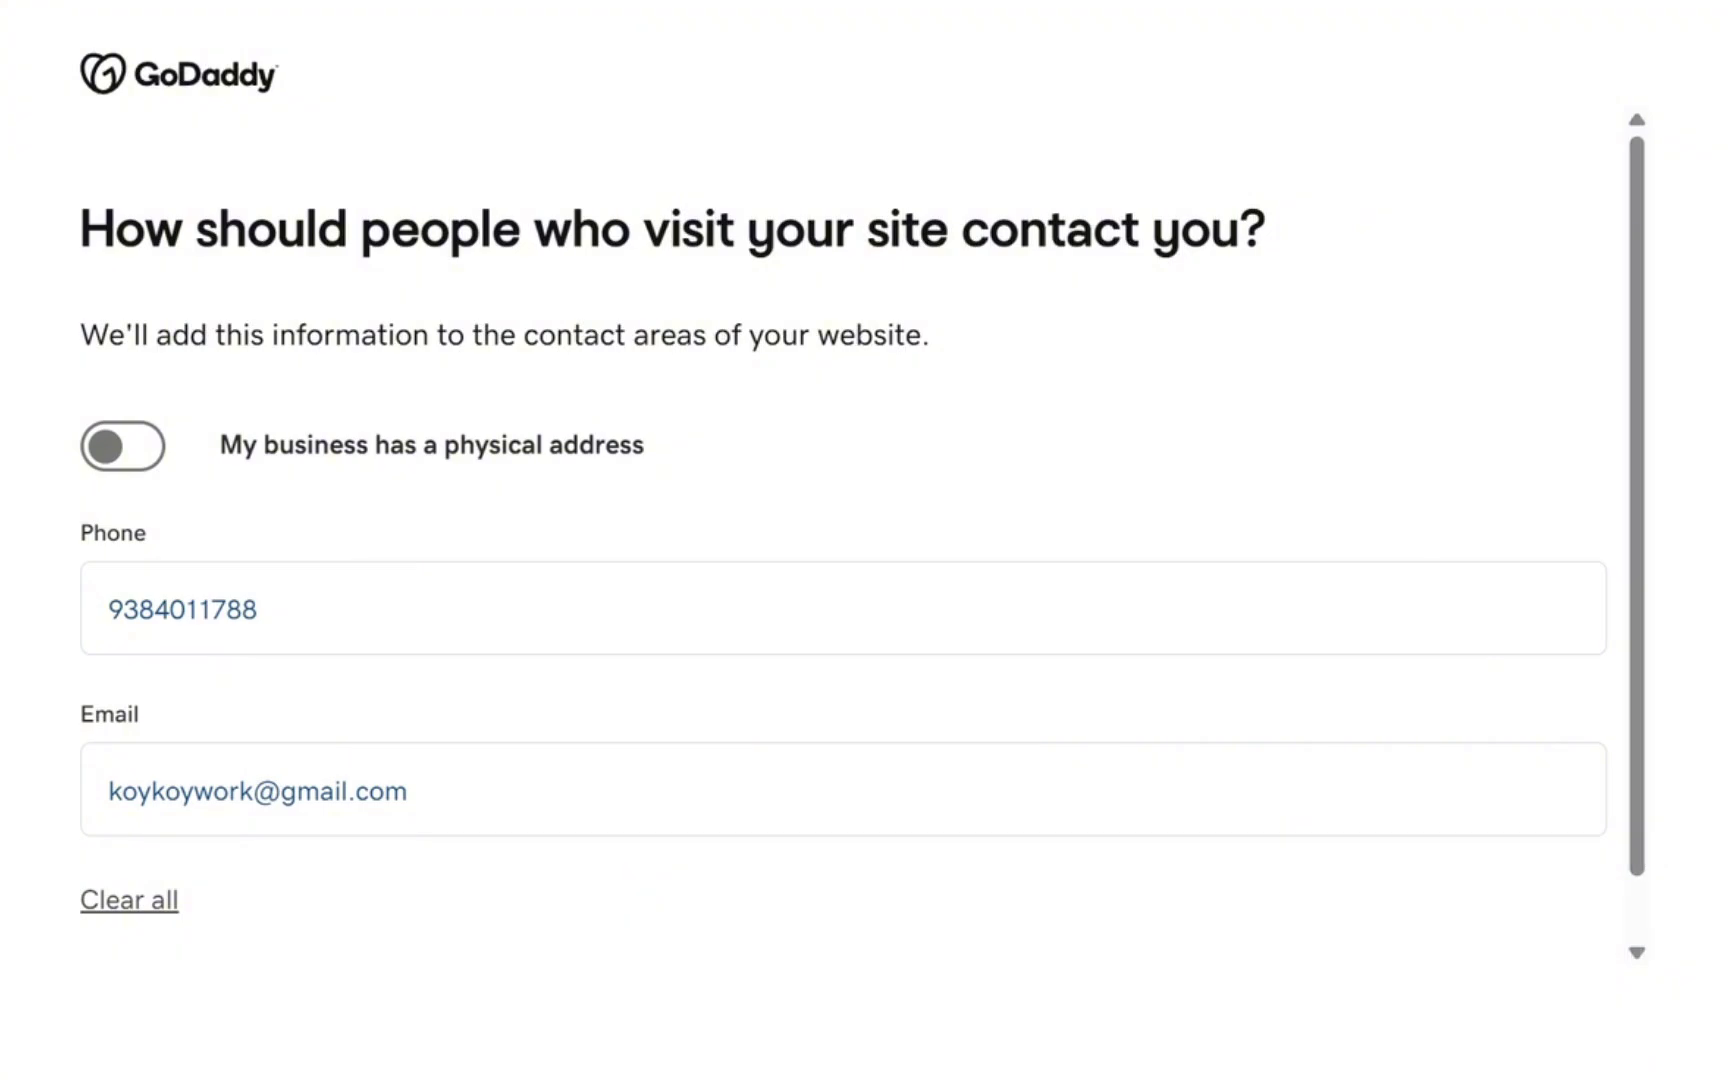
pyautogui.click(1383, 1000)
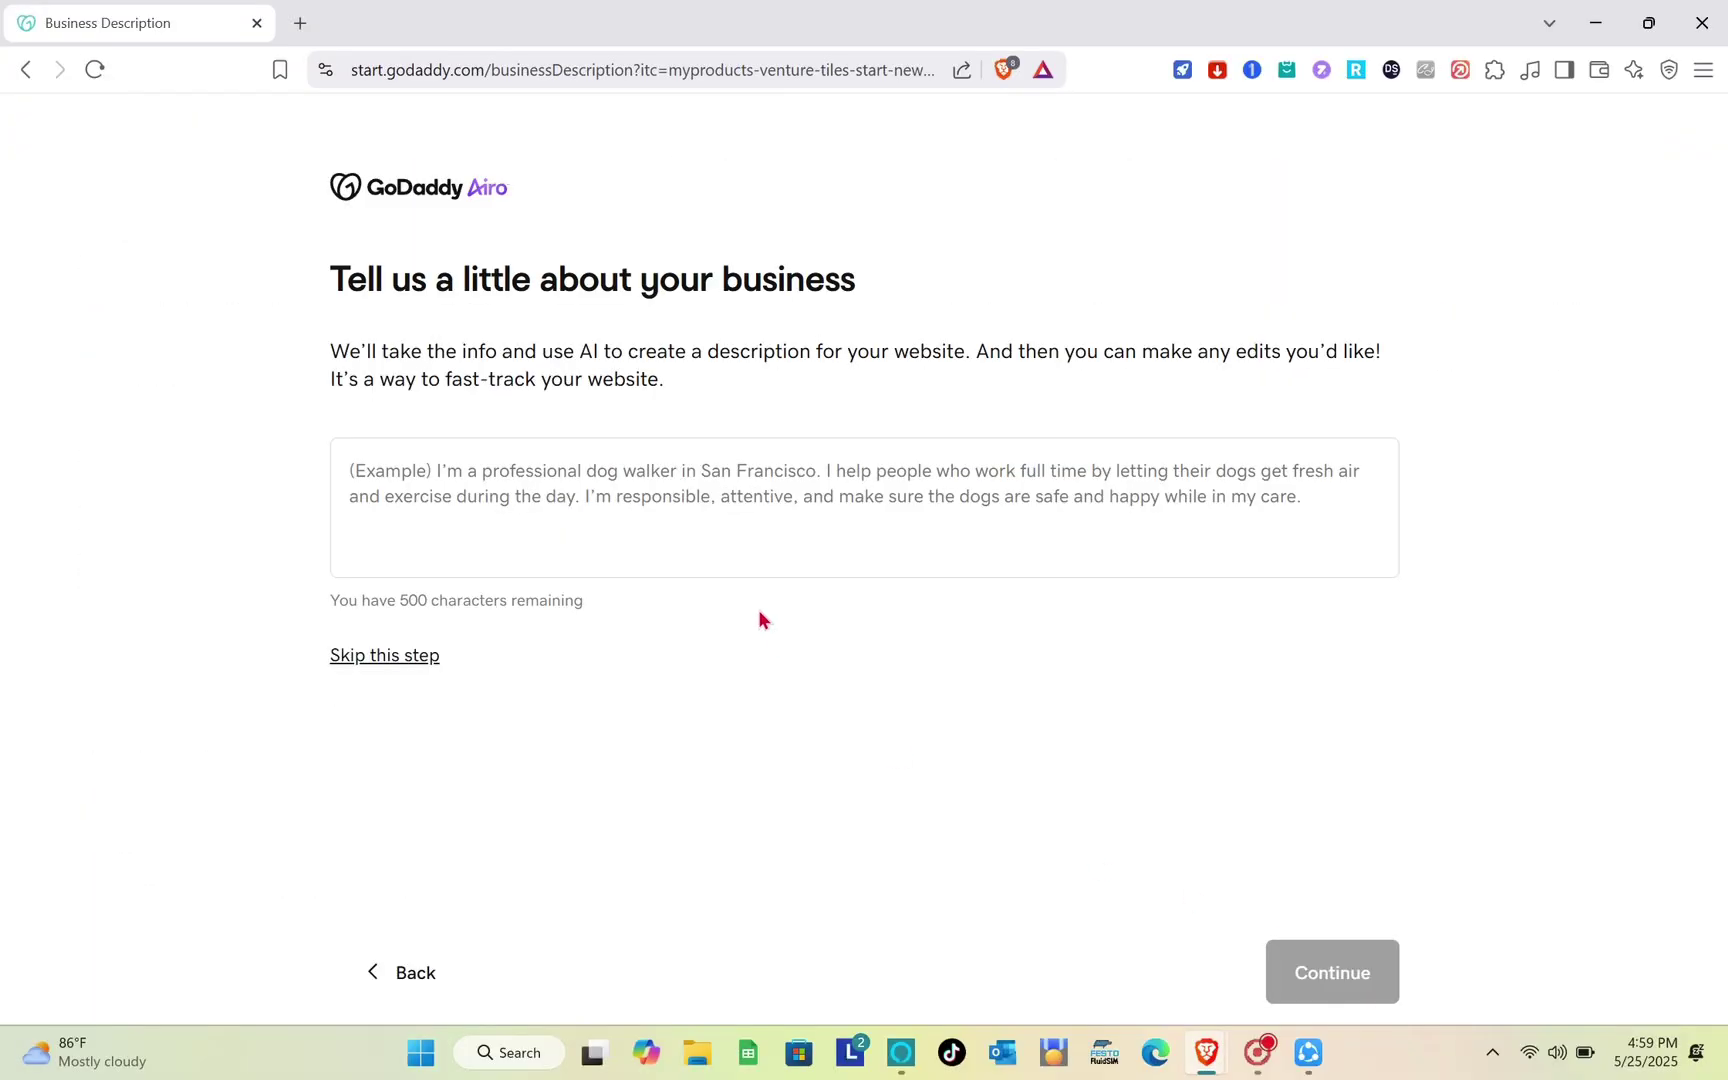
pyautogui.click(405, 656)
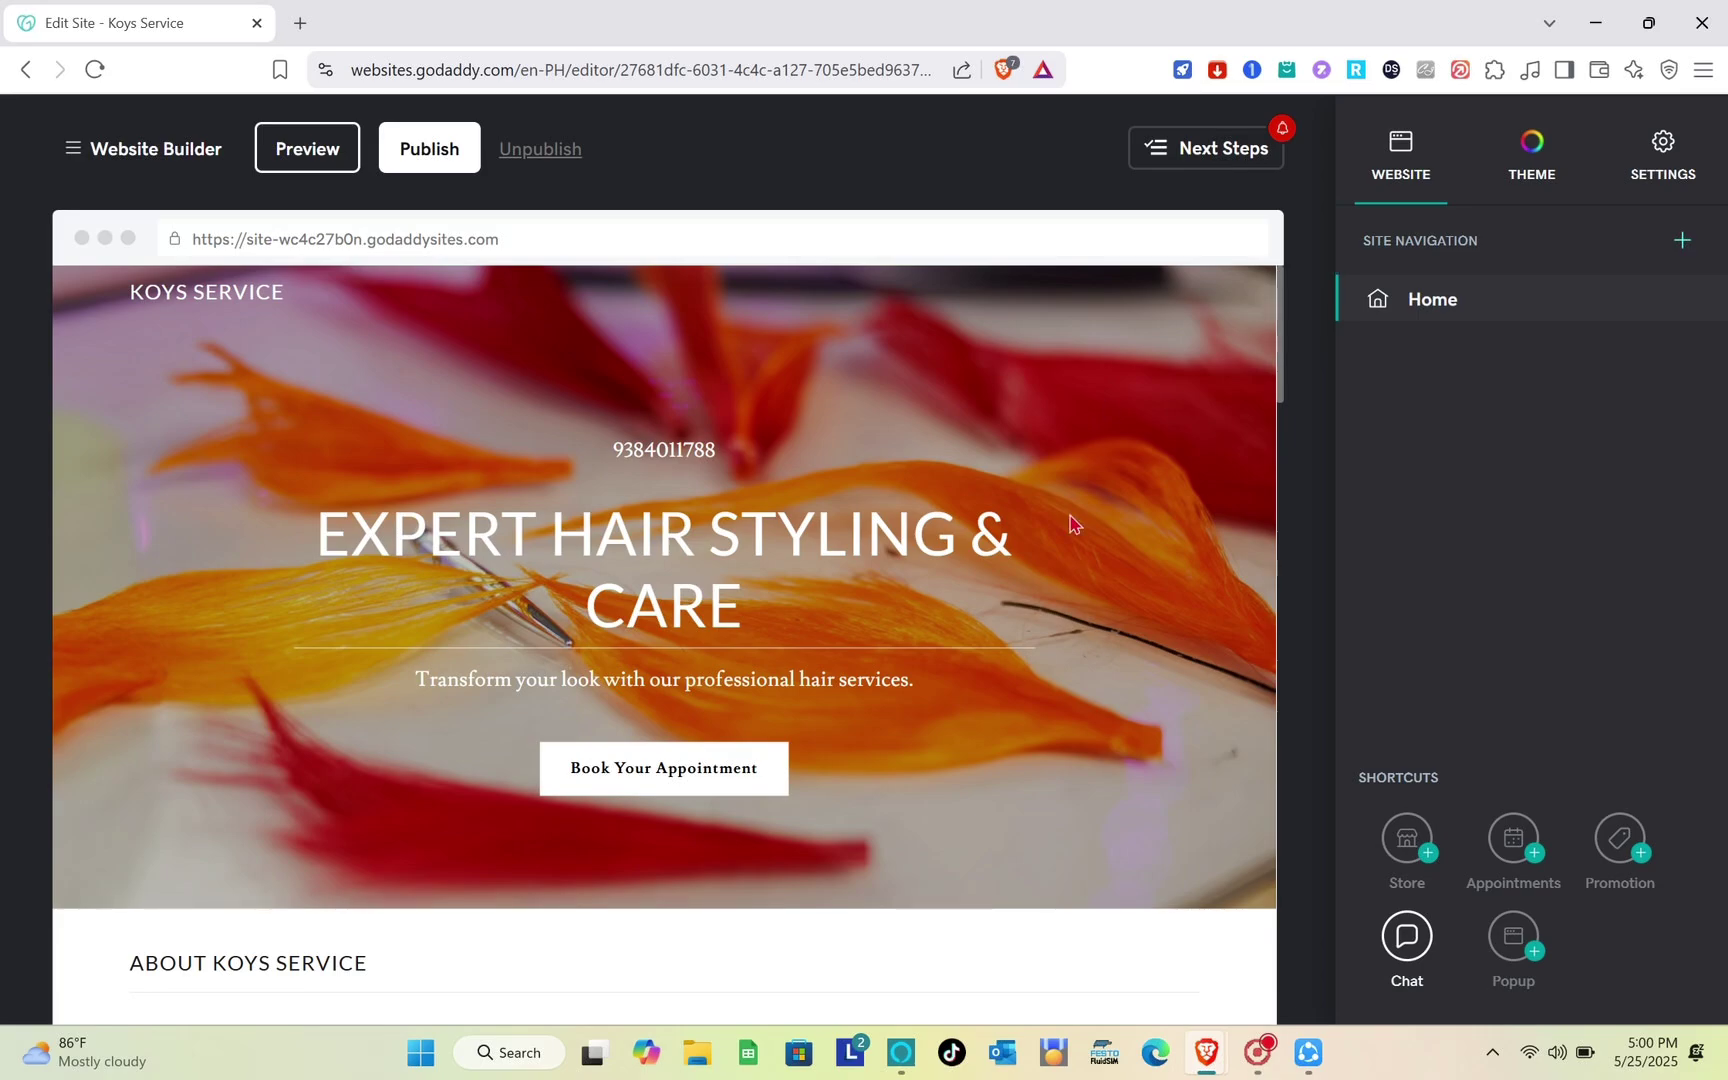
# Look through the generated home page from the header to the footer
pyautogui.scroll(-10, 1030, 594)
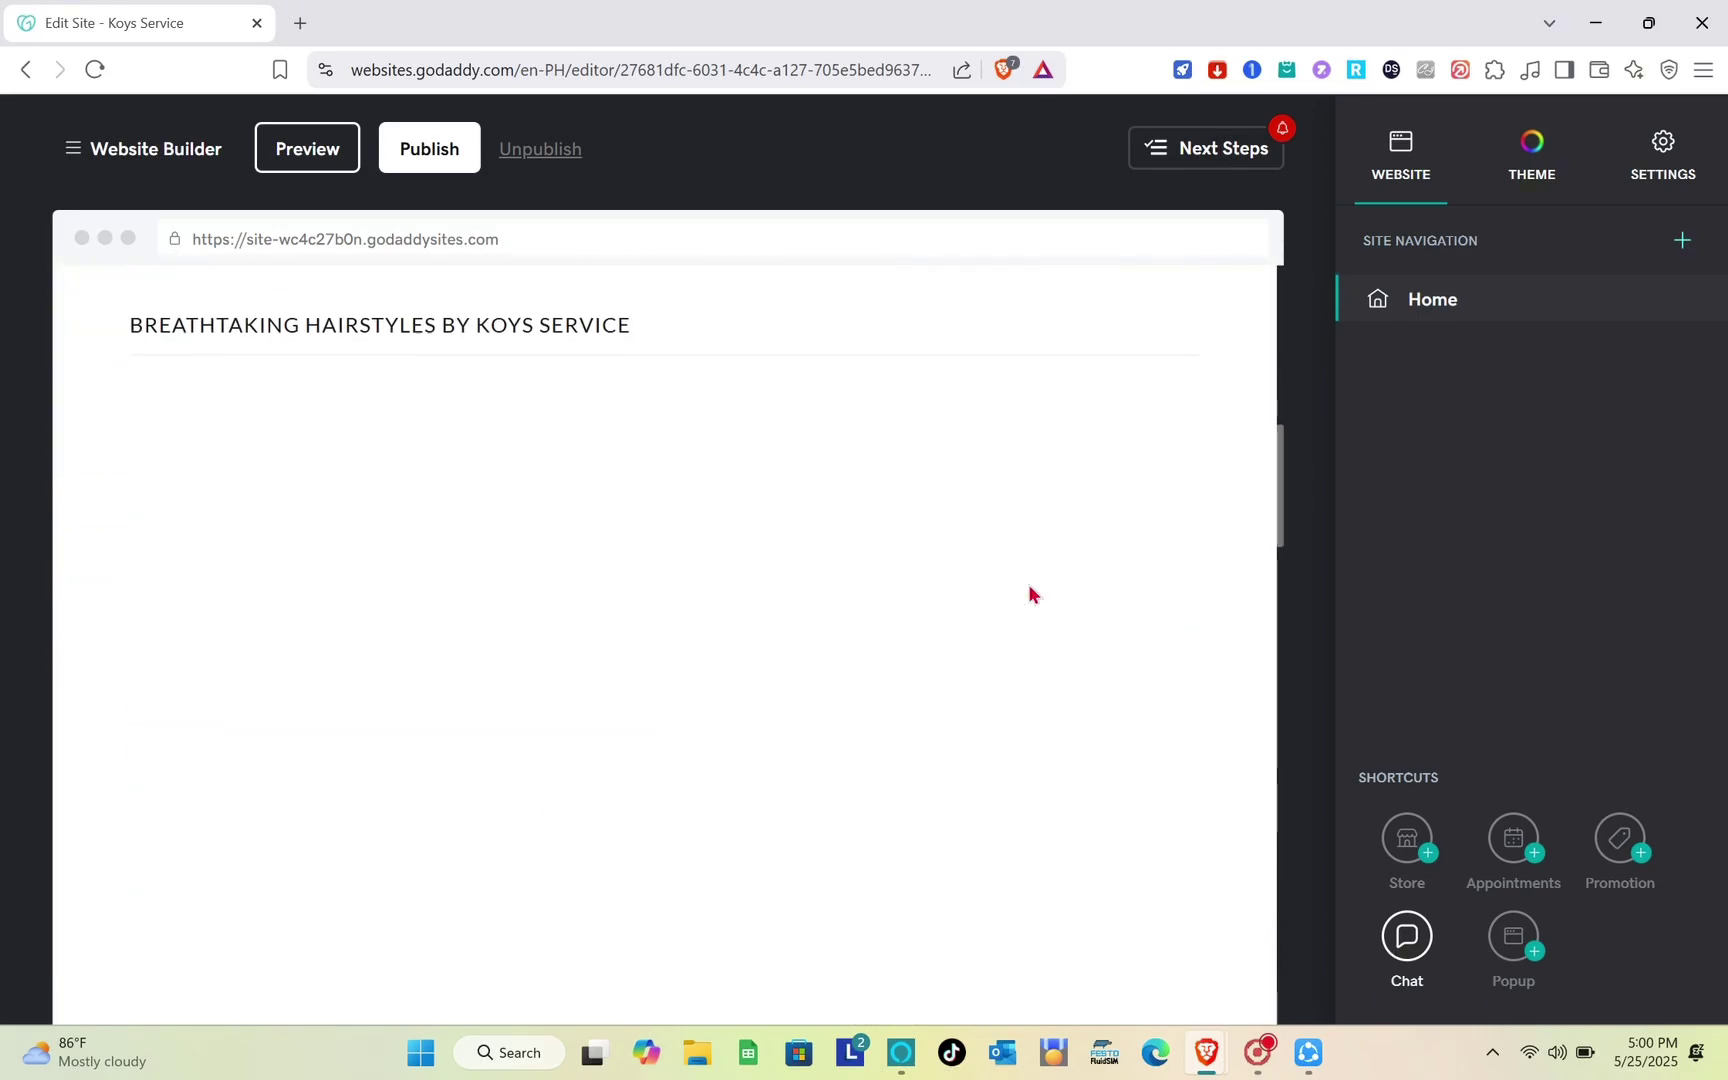
pyautogui.scroll(10, 1030, 594)
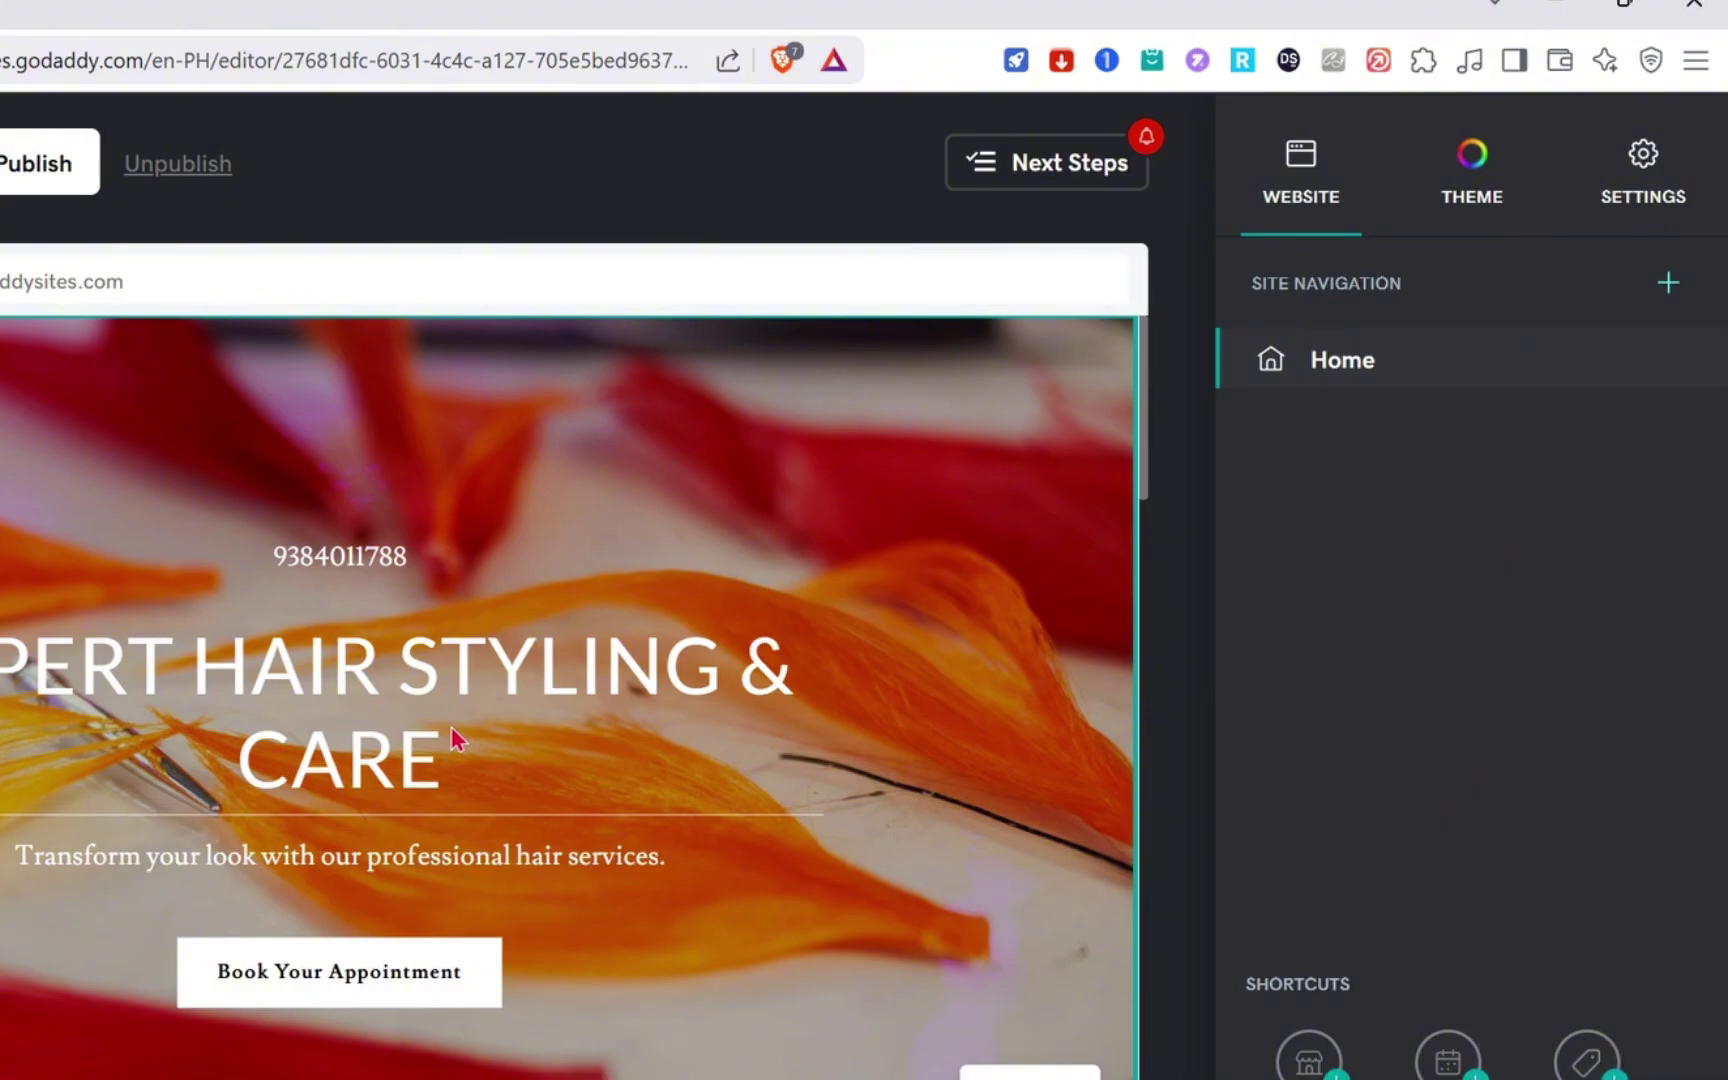
pyautogui.click(745, 650)
pyautogui.scroll(-6, 792, 894)
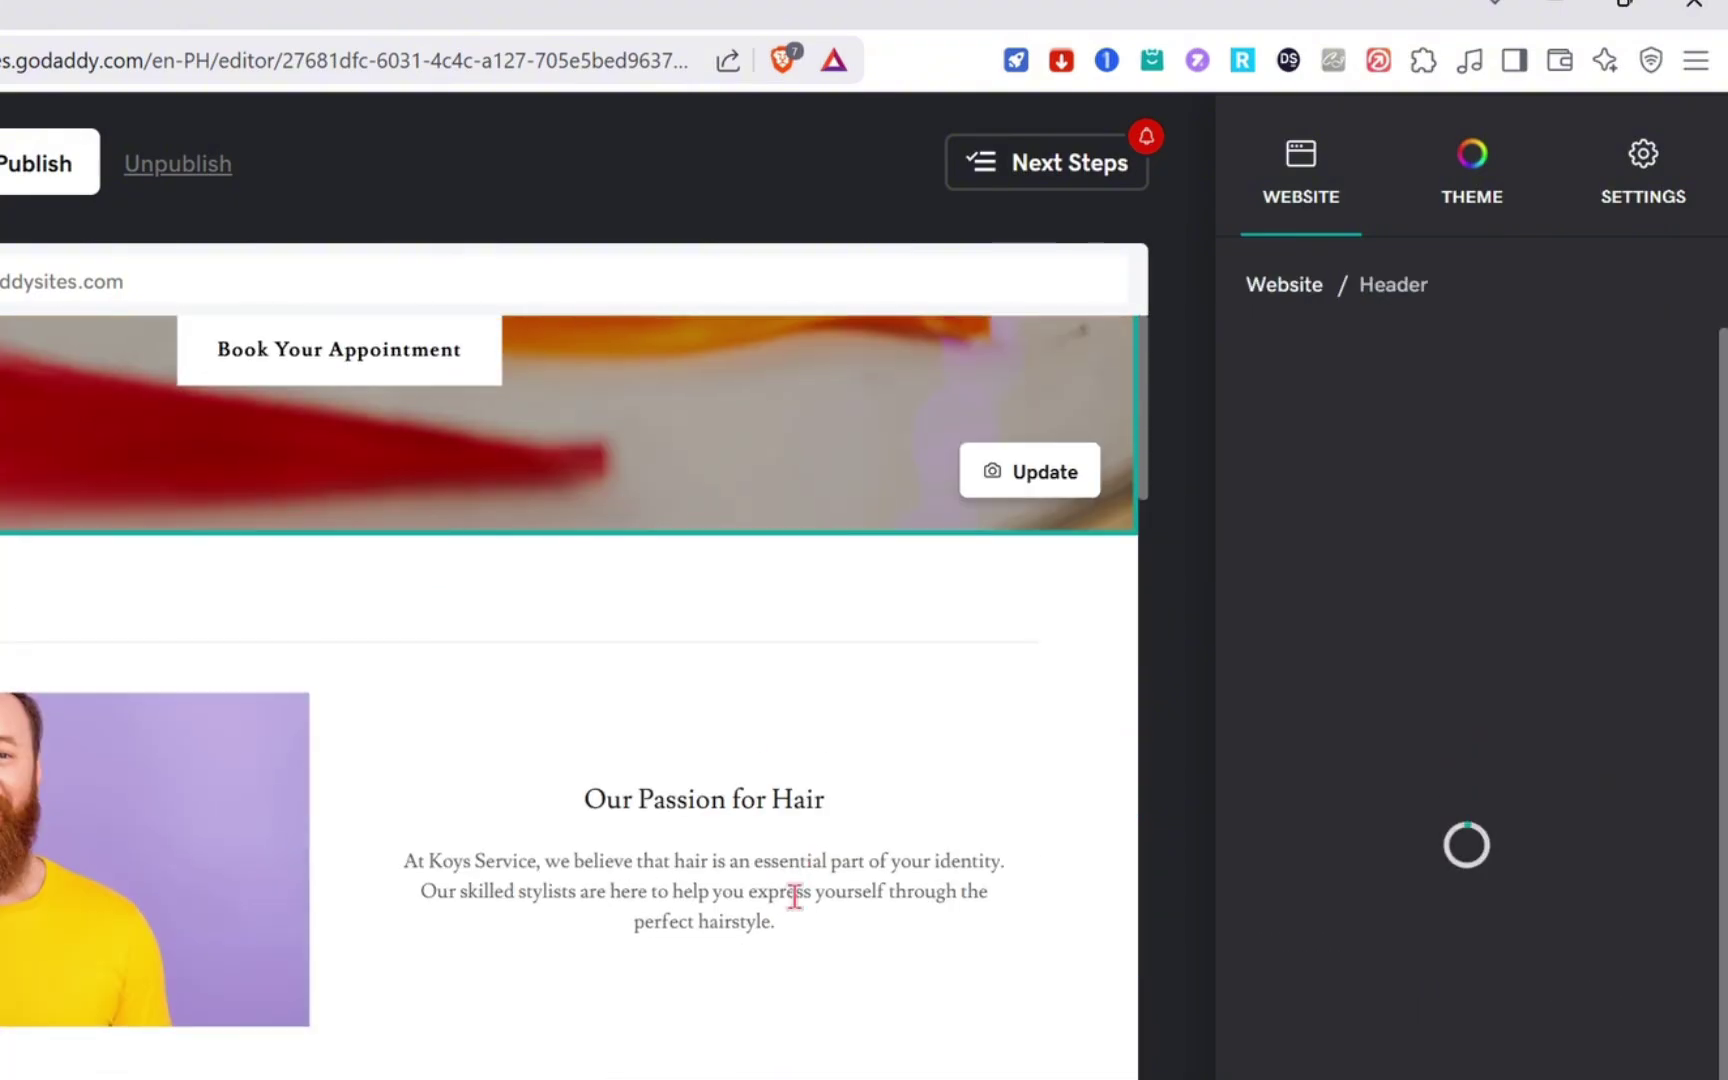
pyautogui.scroll(-10, 794, 896)
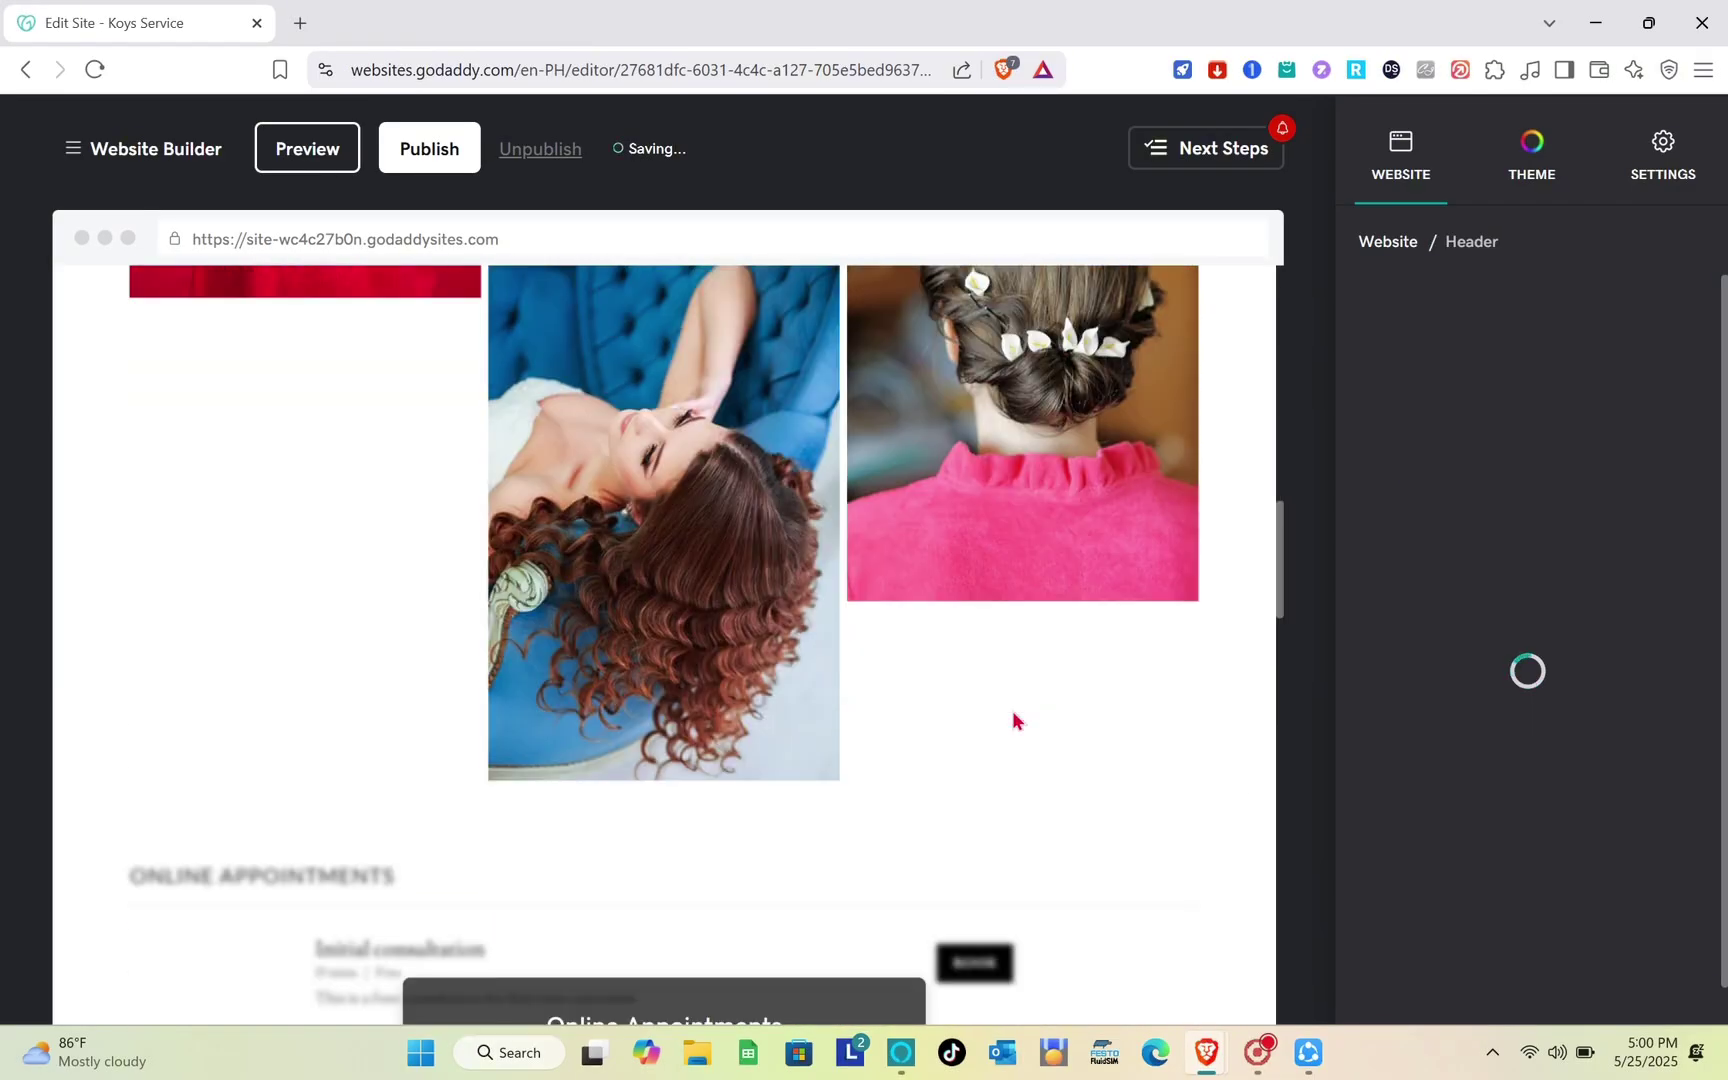
pyautogui.scroll(-12, 1013, 713)
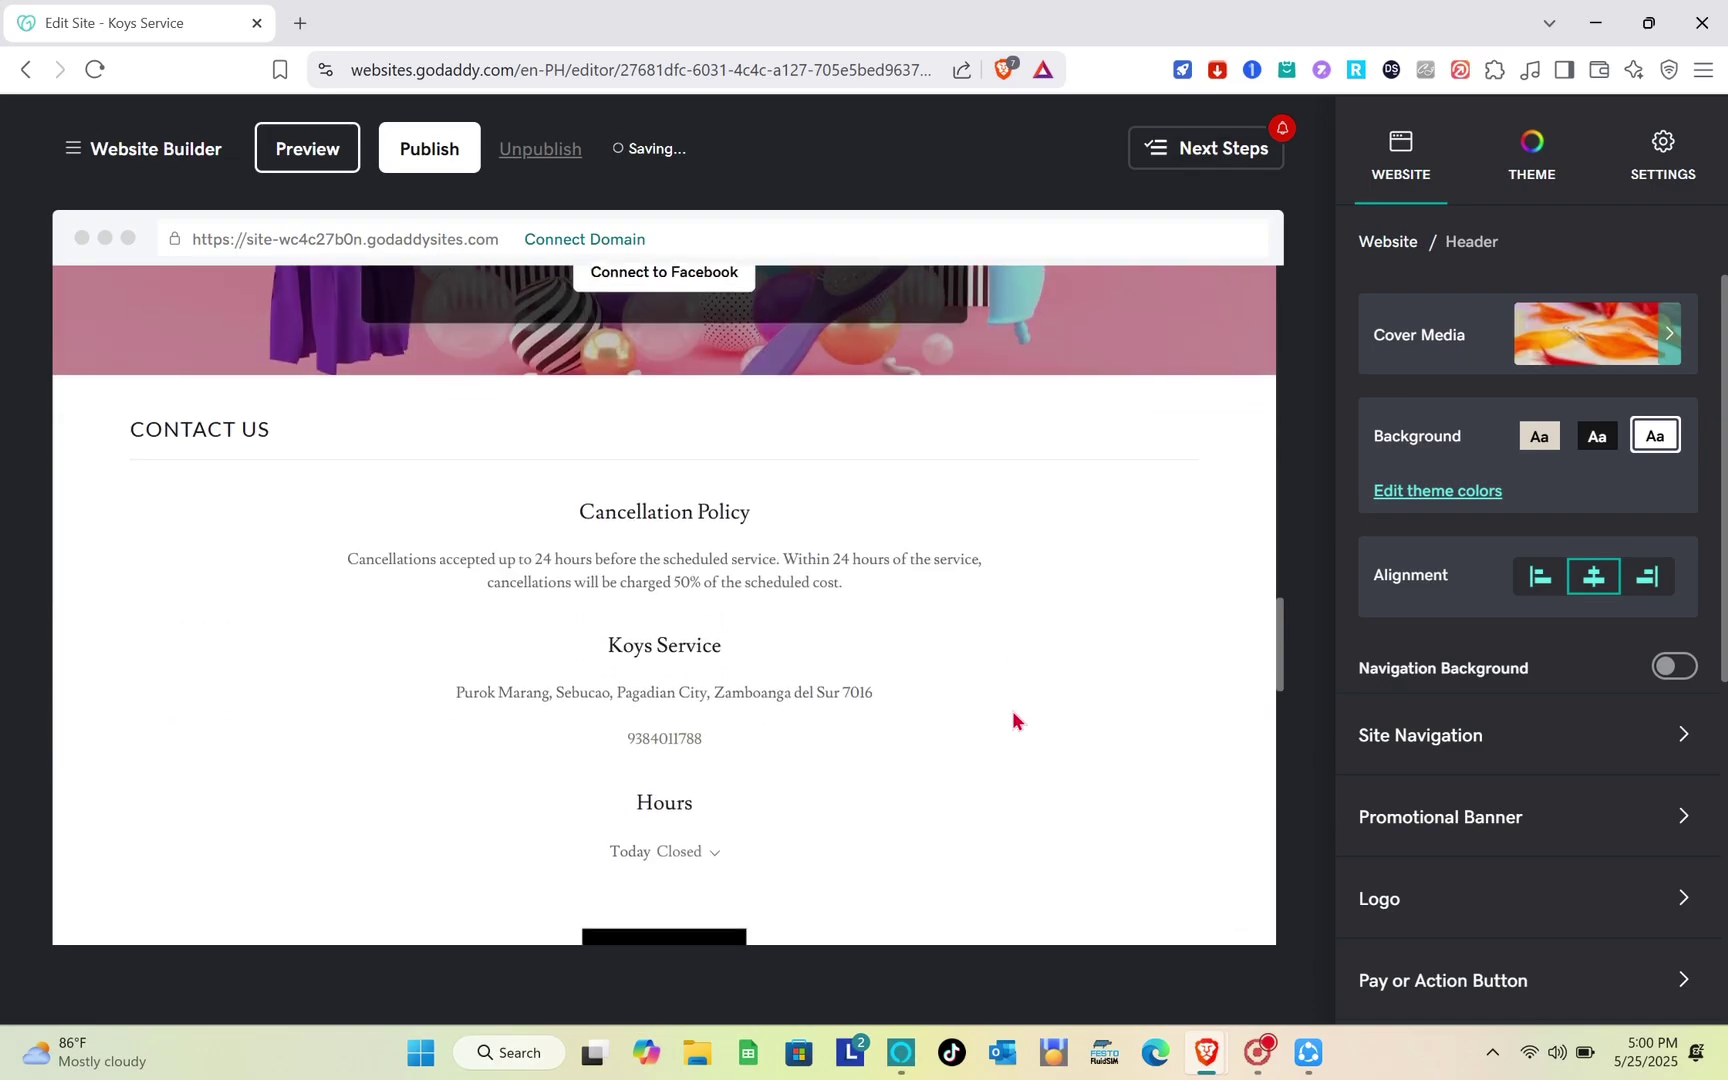
pyautogui.scroll(-8, 1013, 712)
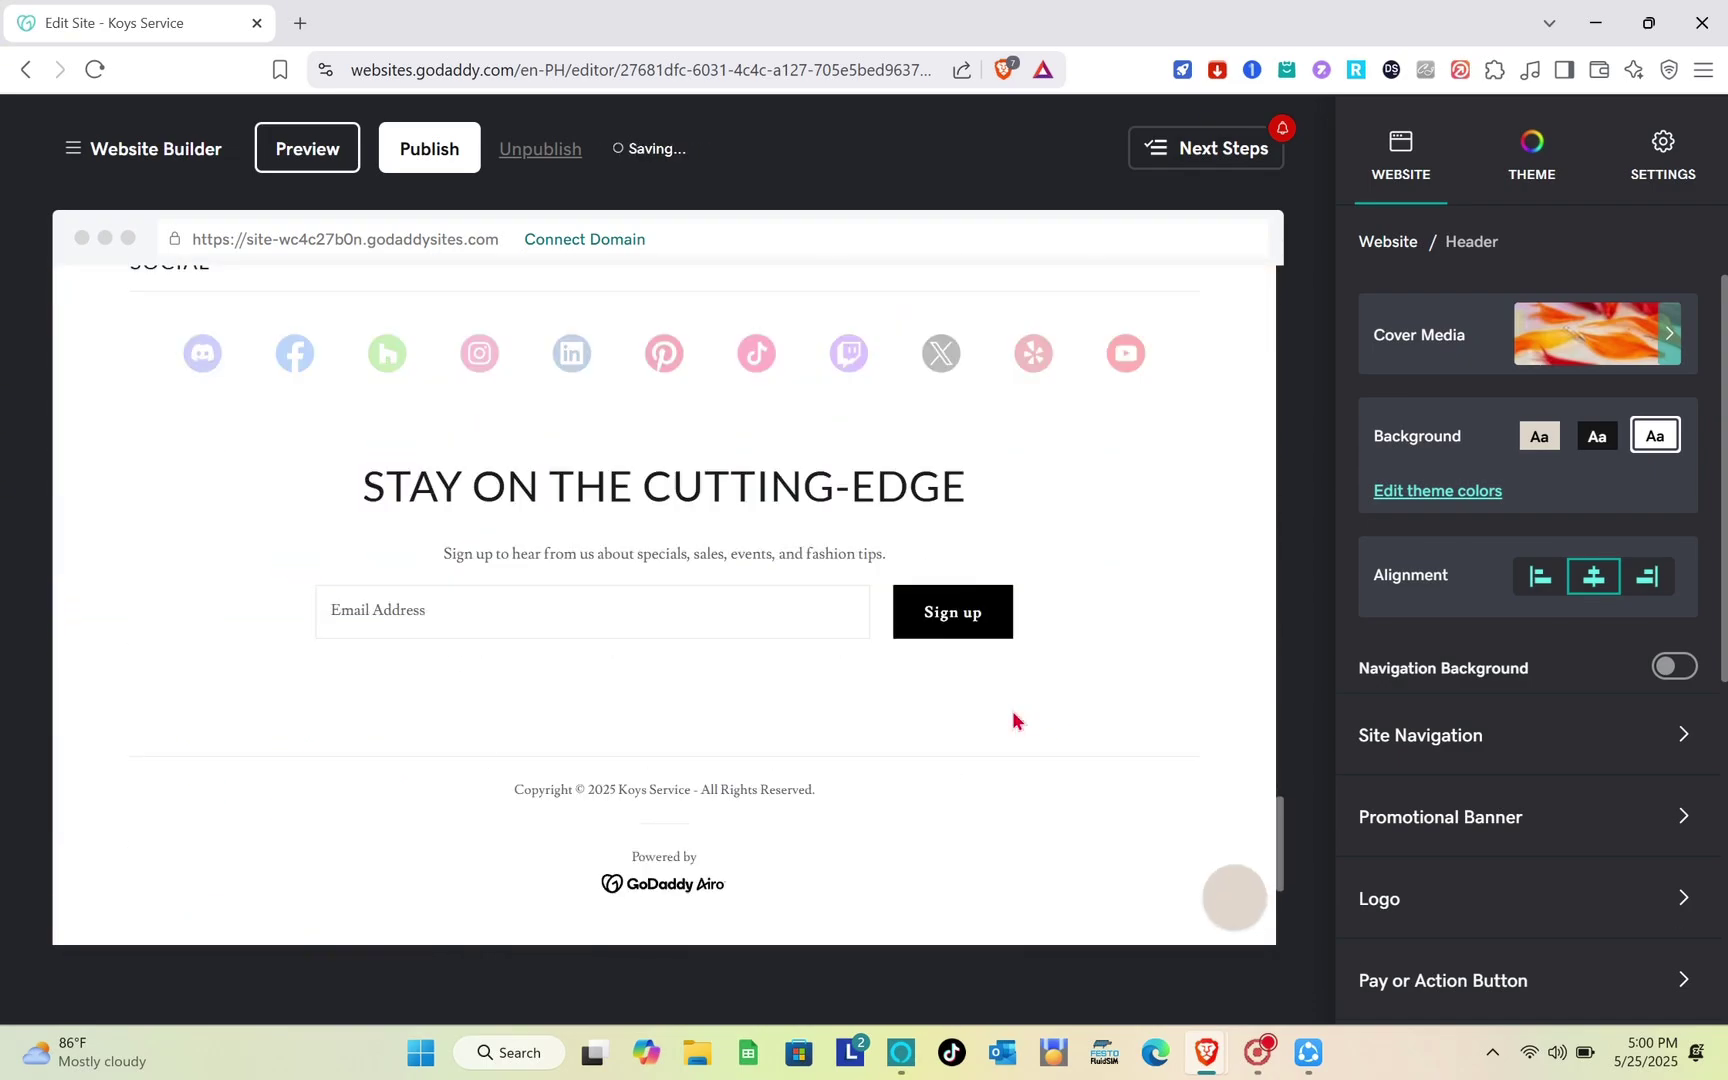
pyautogui.scroll(20, 1013, 720)
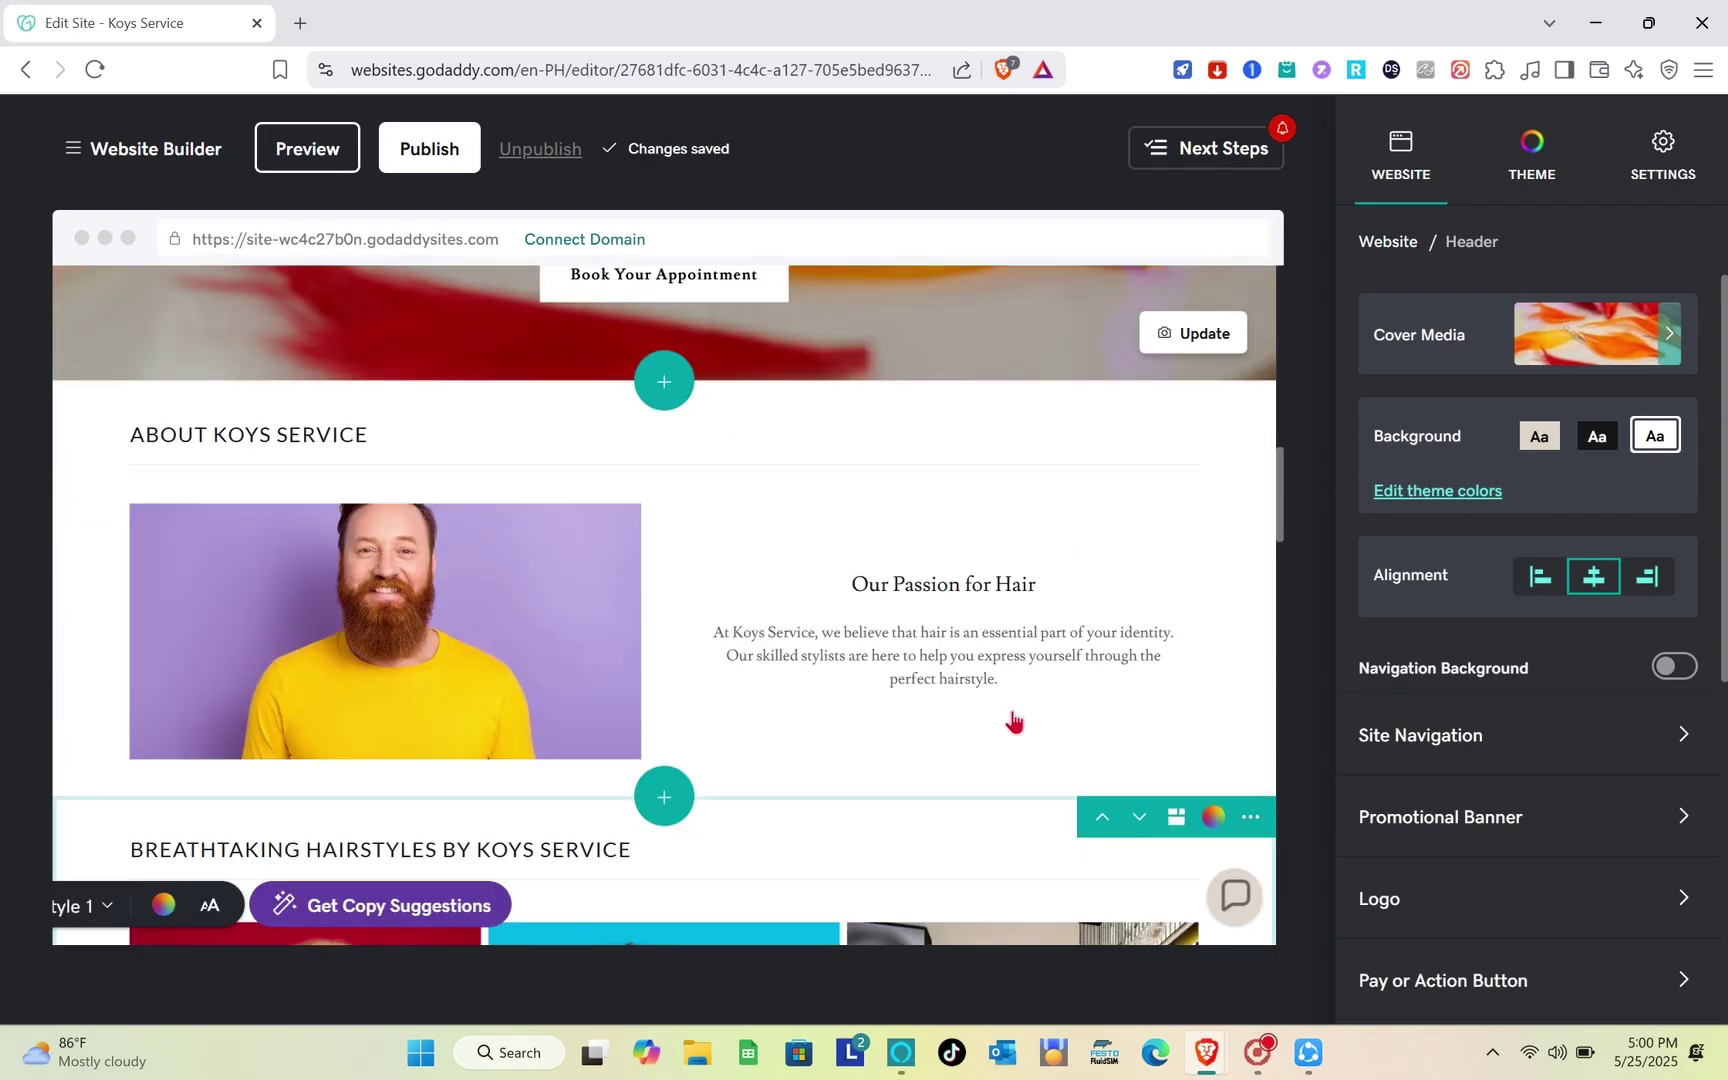
pyautogui.scroll(5, 1013, 720)
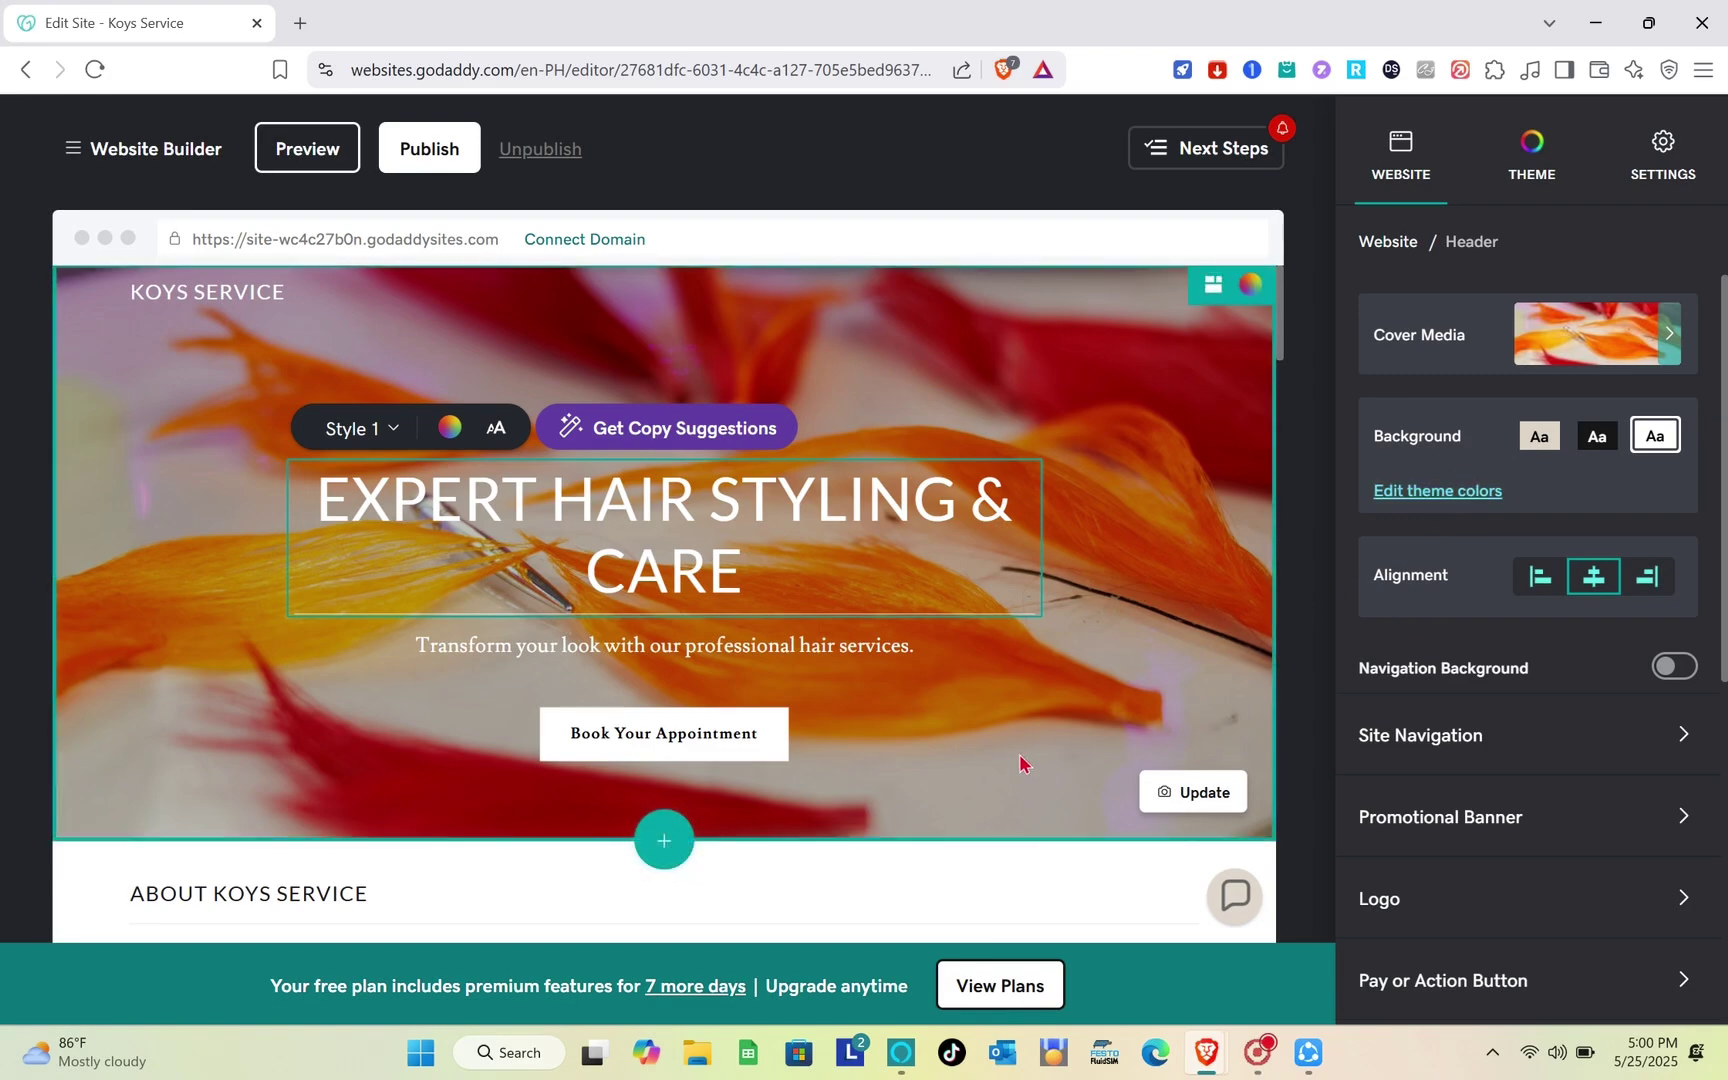
pyautogui.scroll(-1, 1020, 764)
pyautogui.scroll(1, 1020, 764)
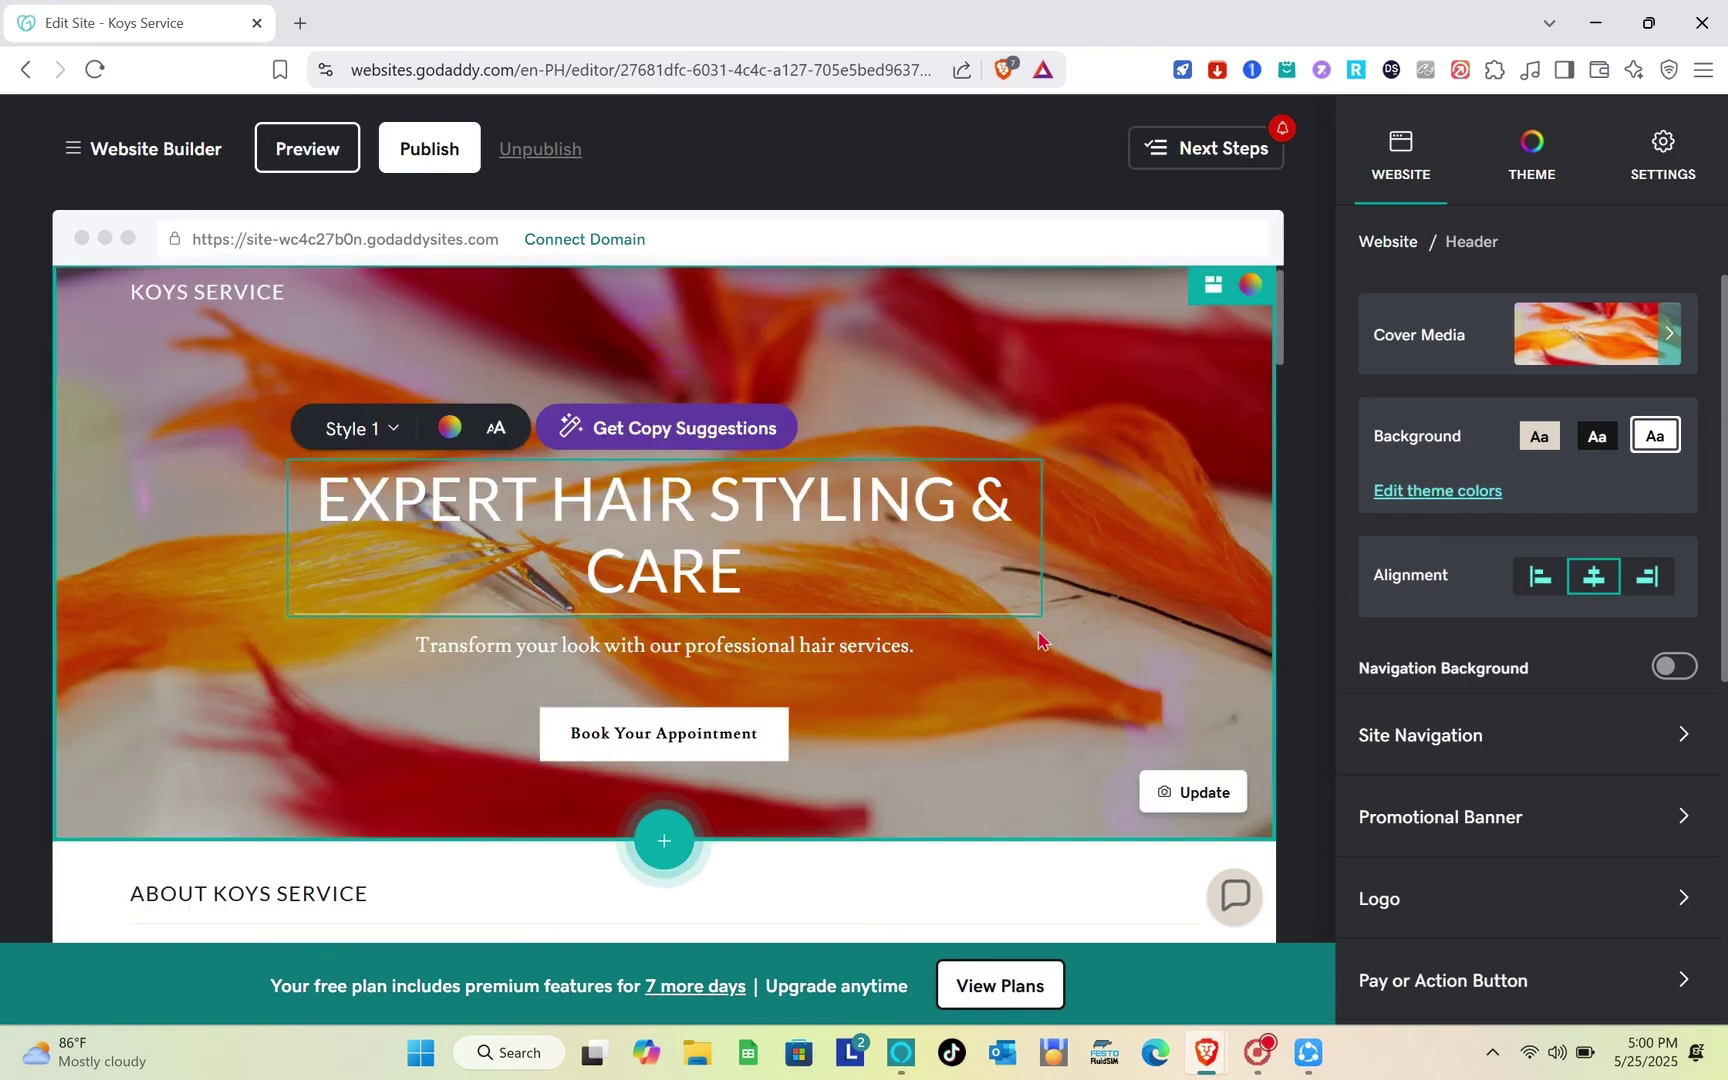
# Review the Next Steps checklist of suggested site tasks and close it
pyautogui.click(1214, 150)
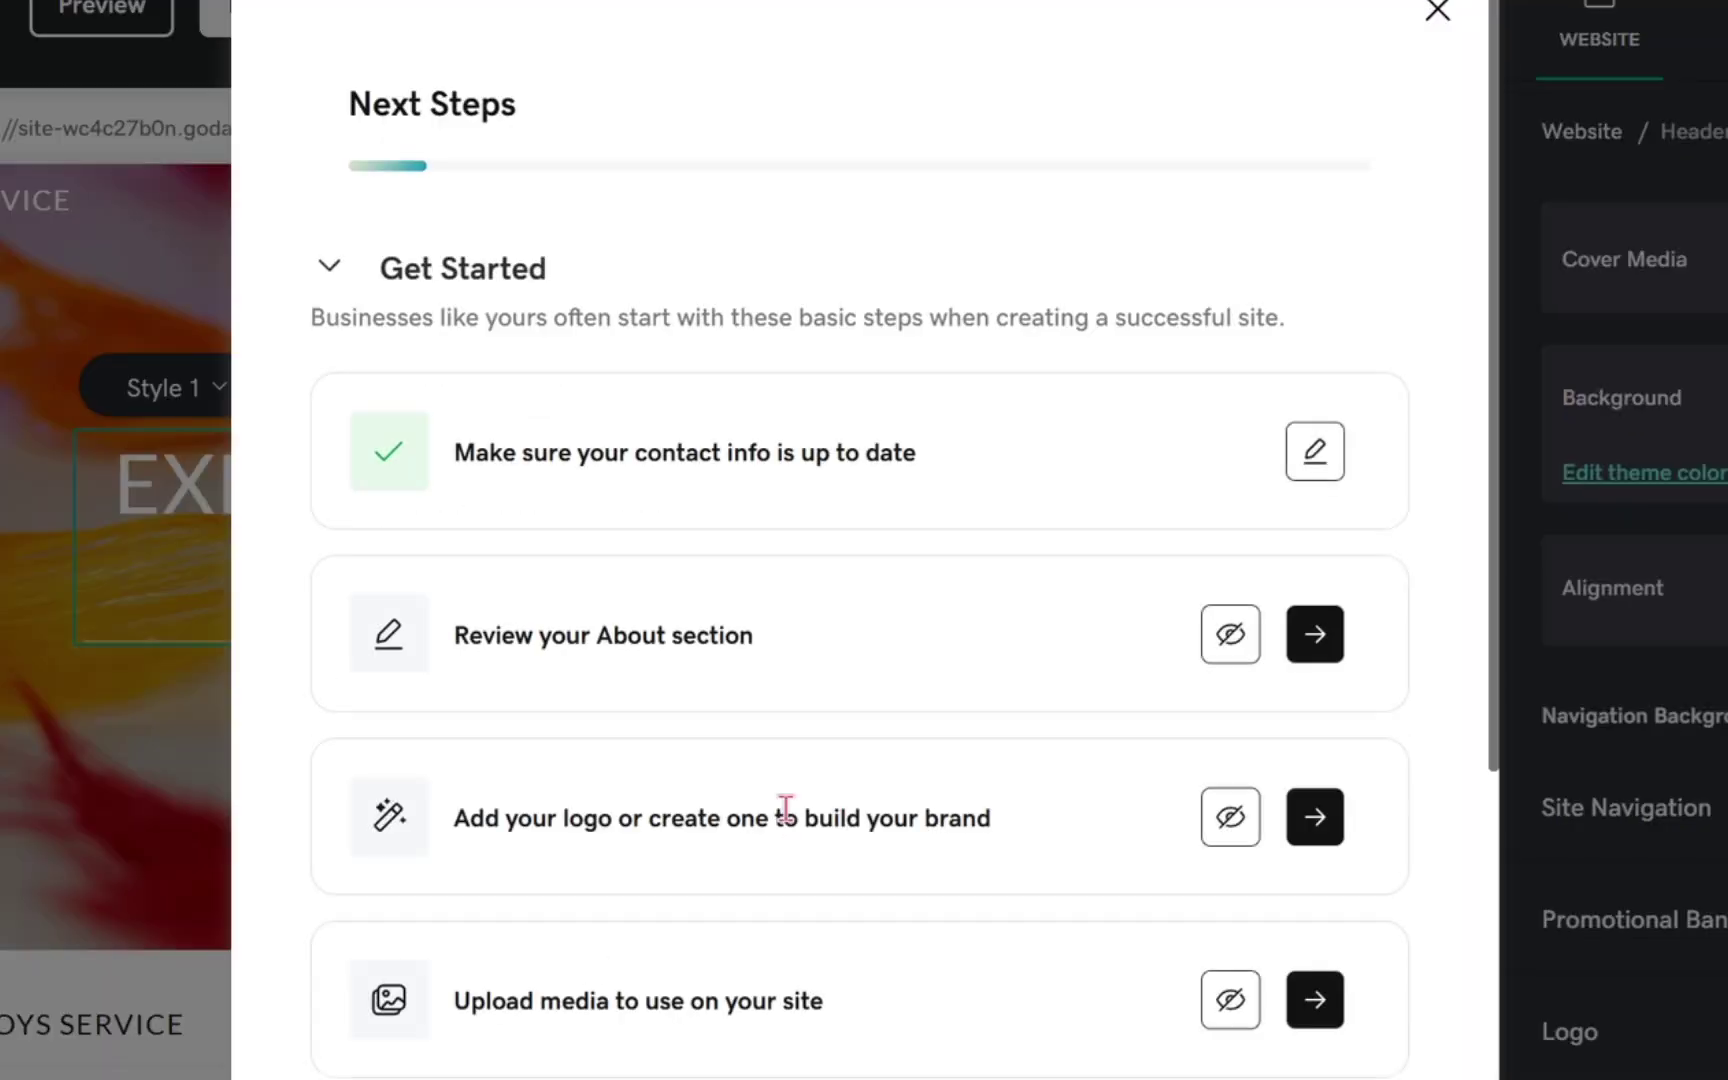
pyautogui.scroll(-2, 882, 724)
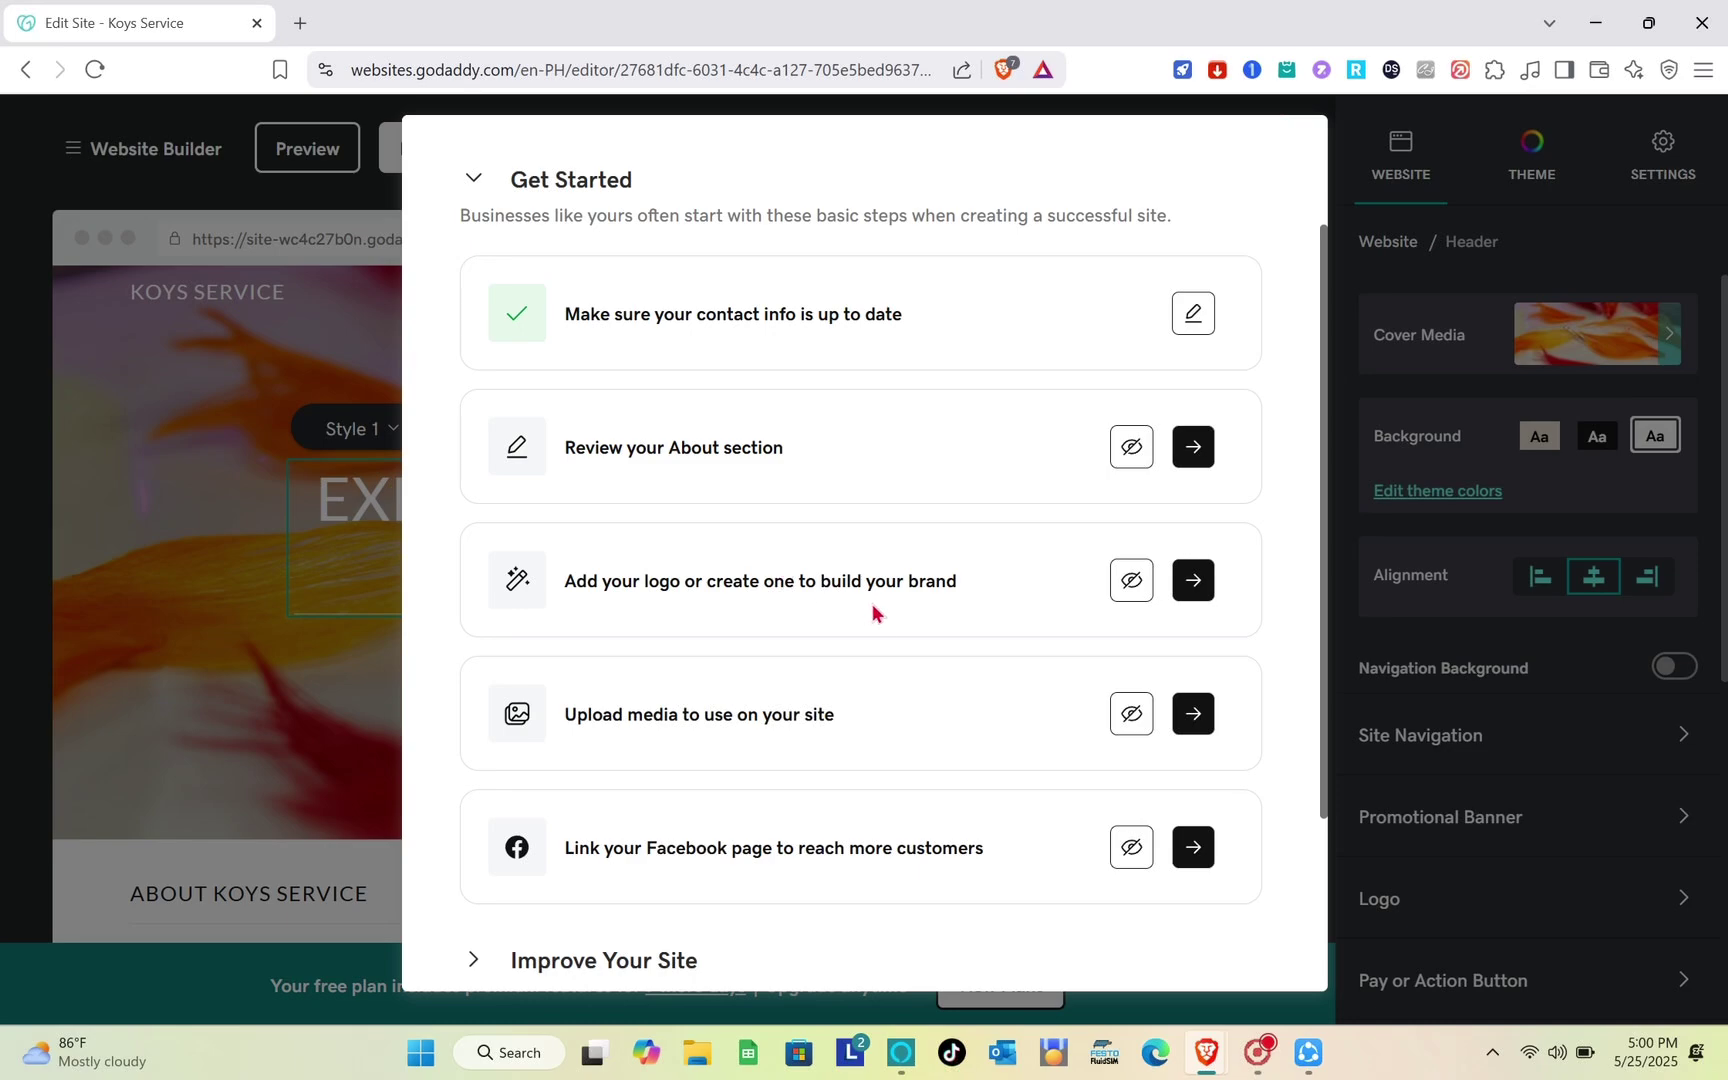
pyautogui.scroll(-1, 880, 616)
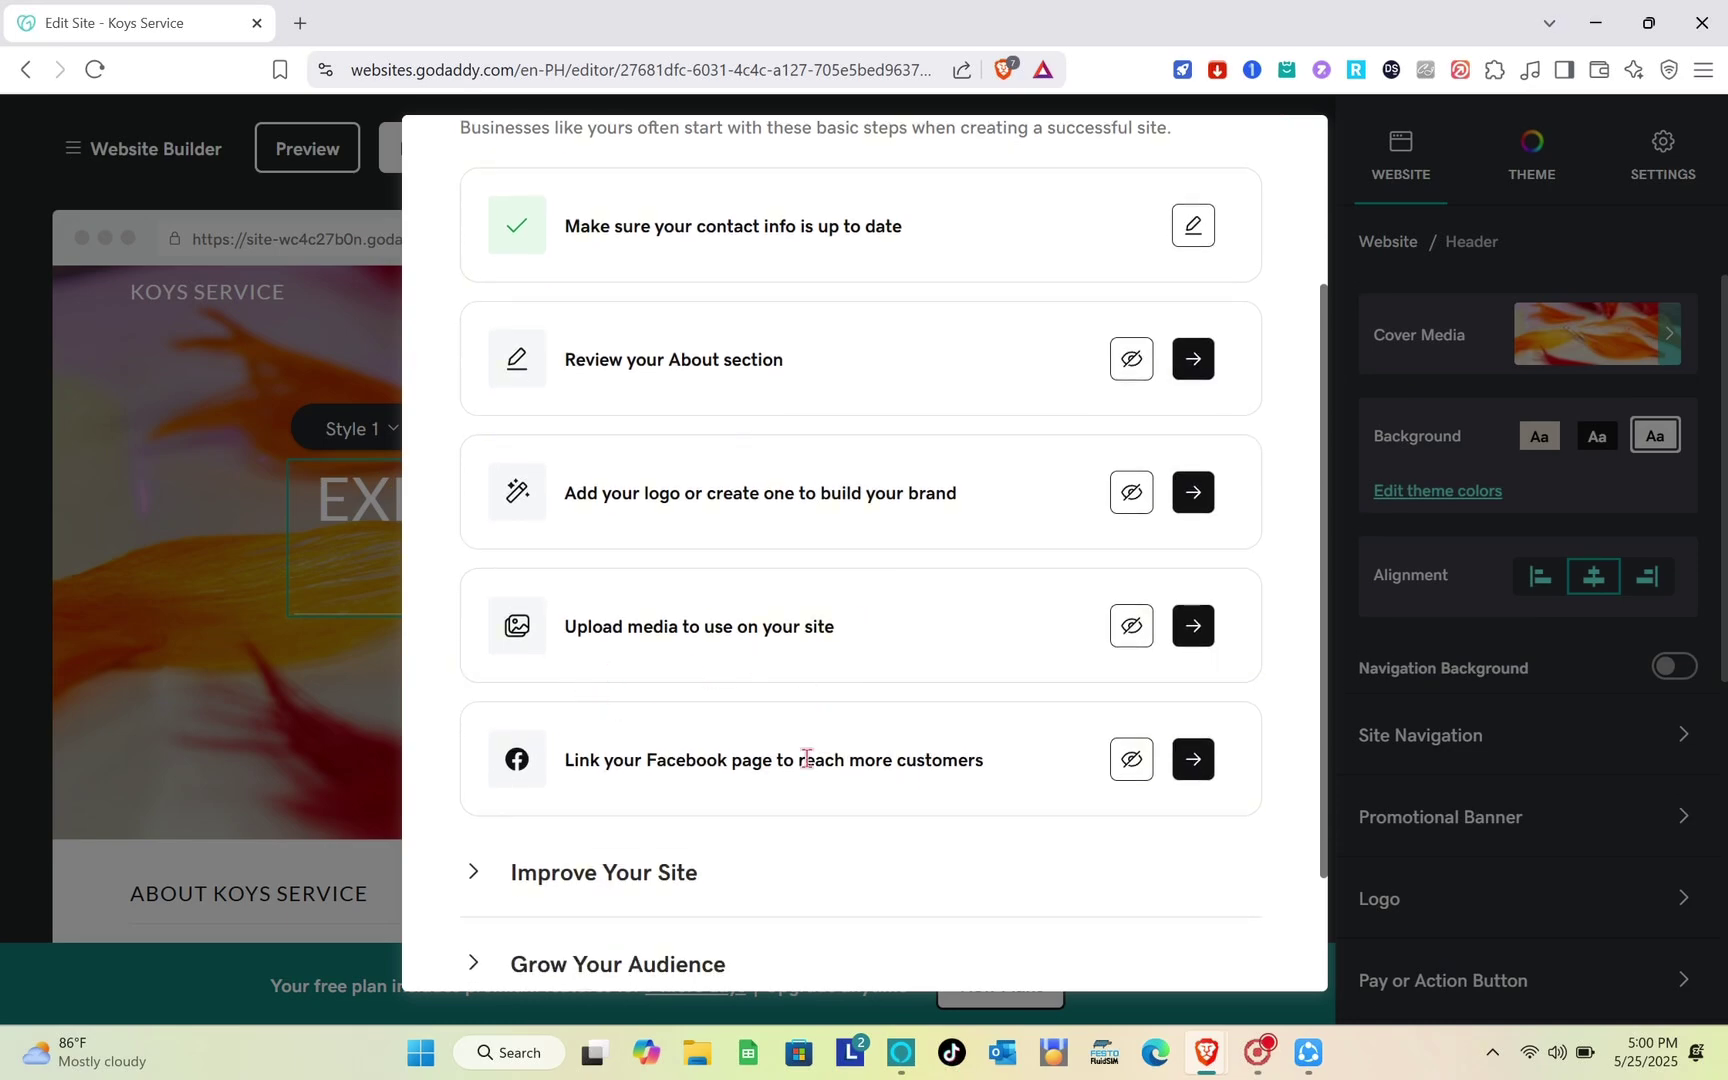
pyautogui.scroll(-3, 834, 782)
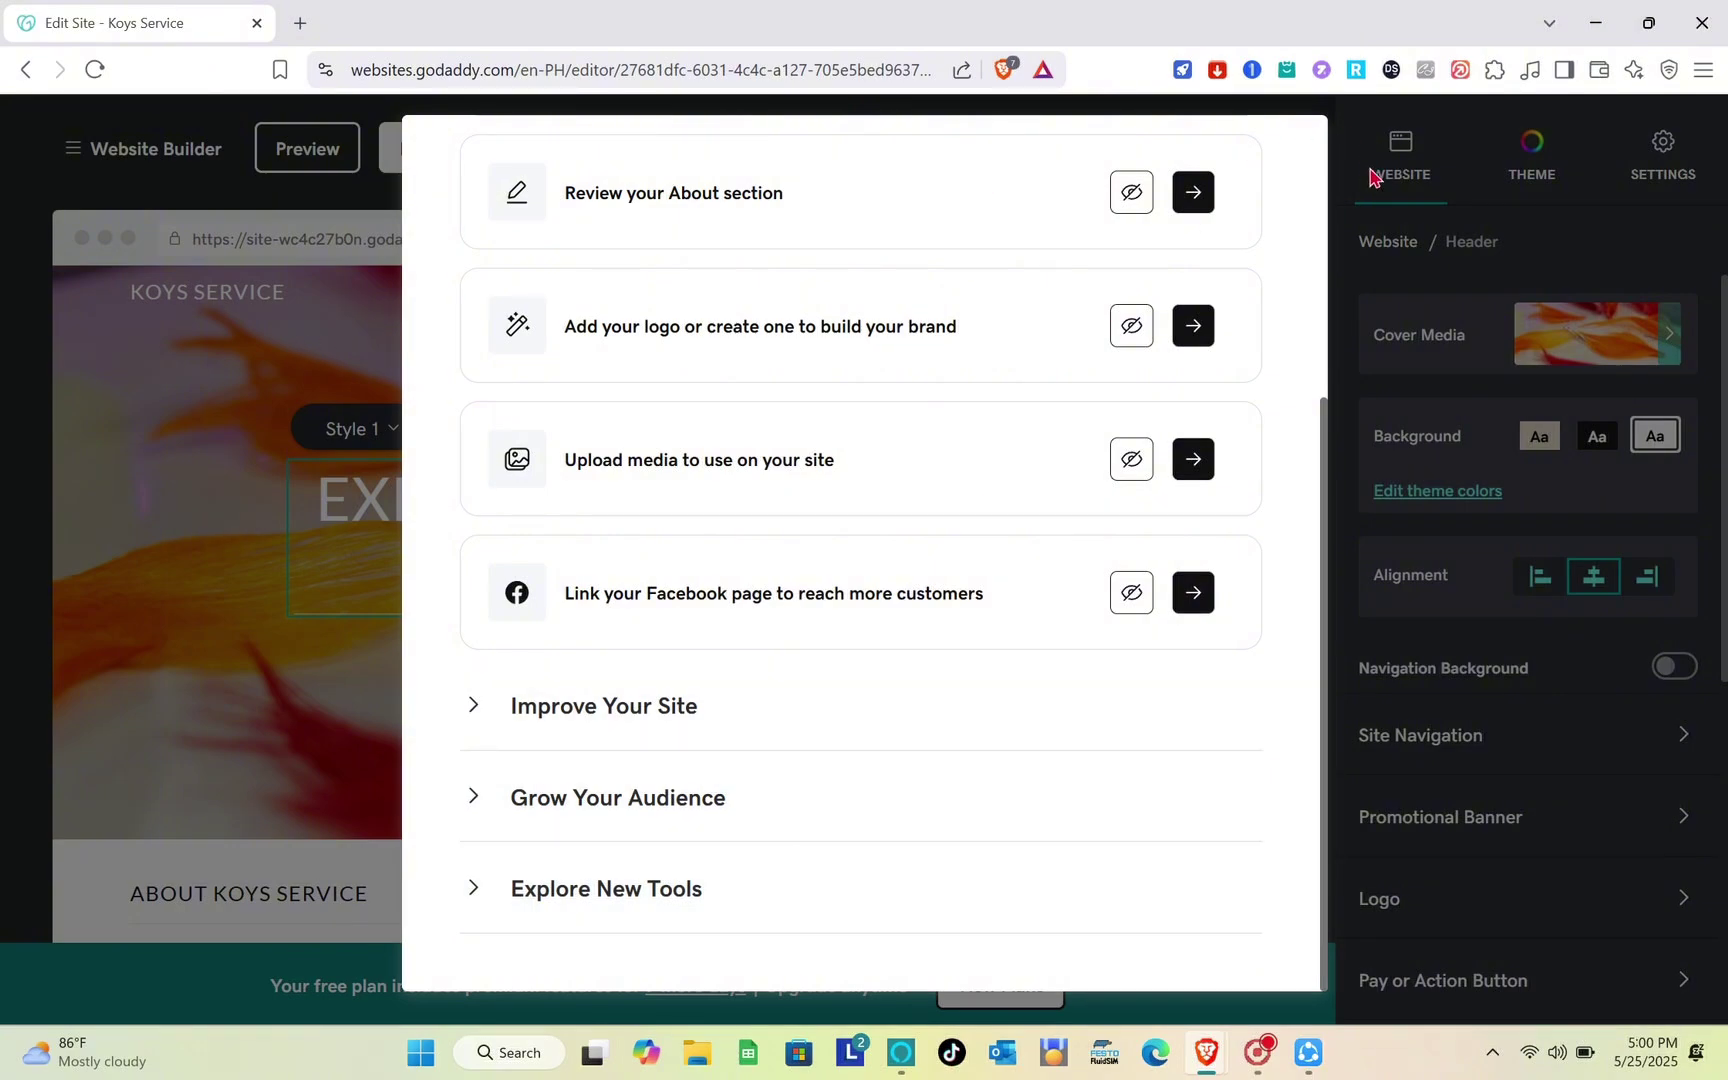
pyautogui.scroll(5, 880, 866)
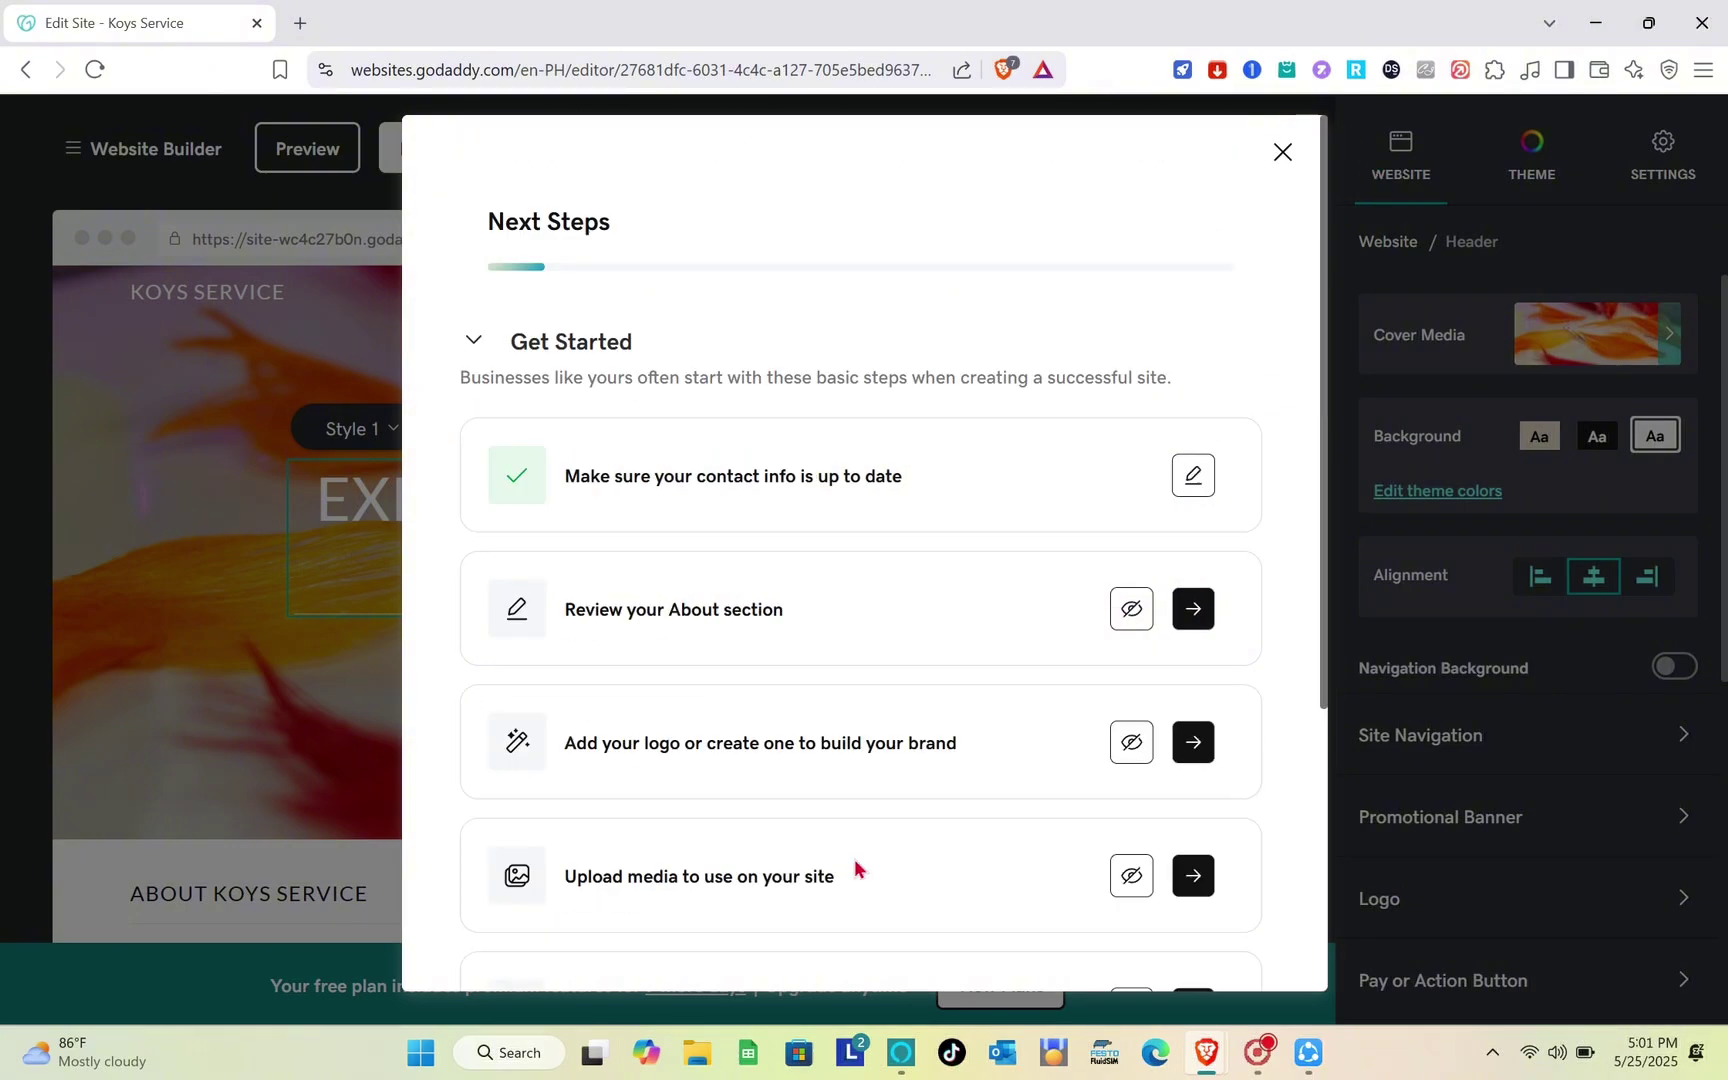
pyautogui.click(1283, 153)
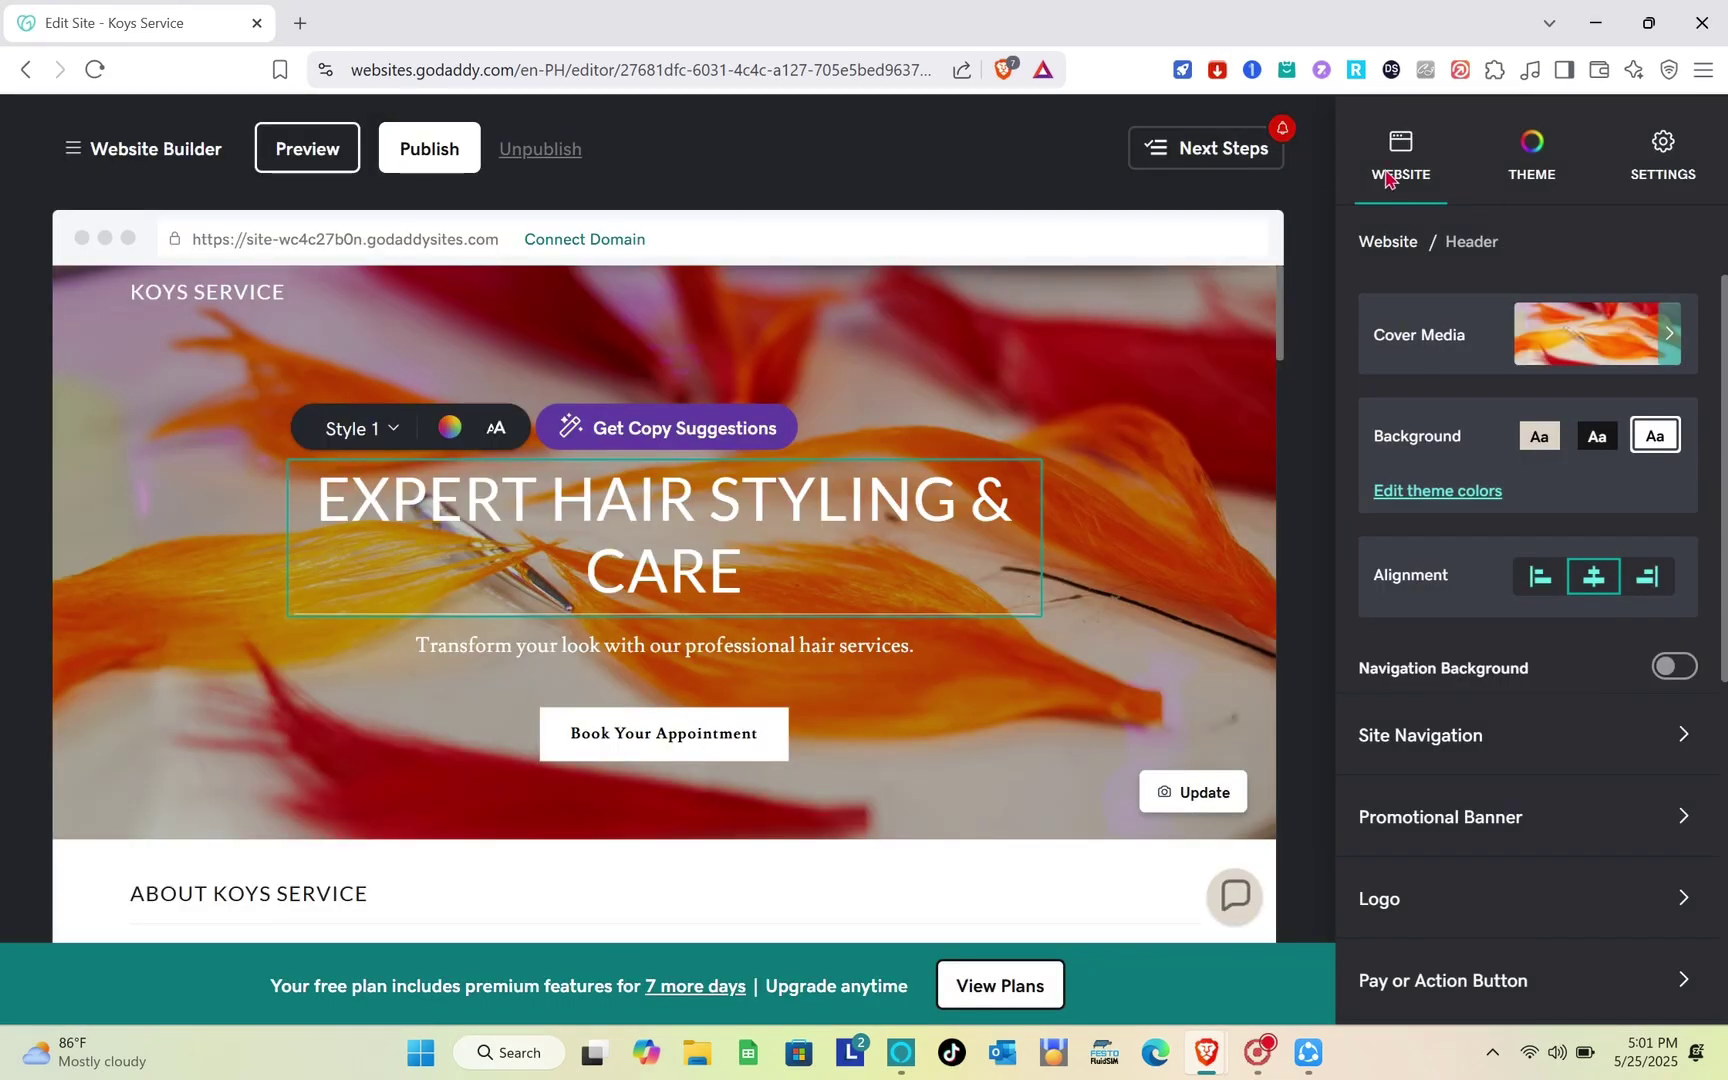
# Return to the site navigation overview and dismiss the section suggestions, guided tour and tips
pyautogui.click(1388, 242)
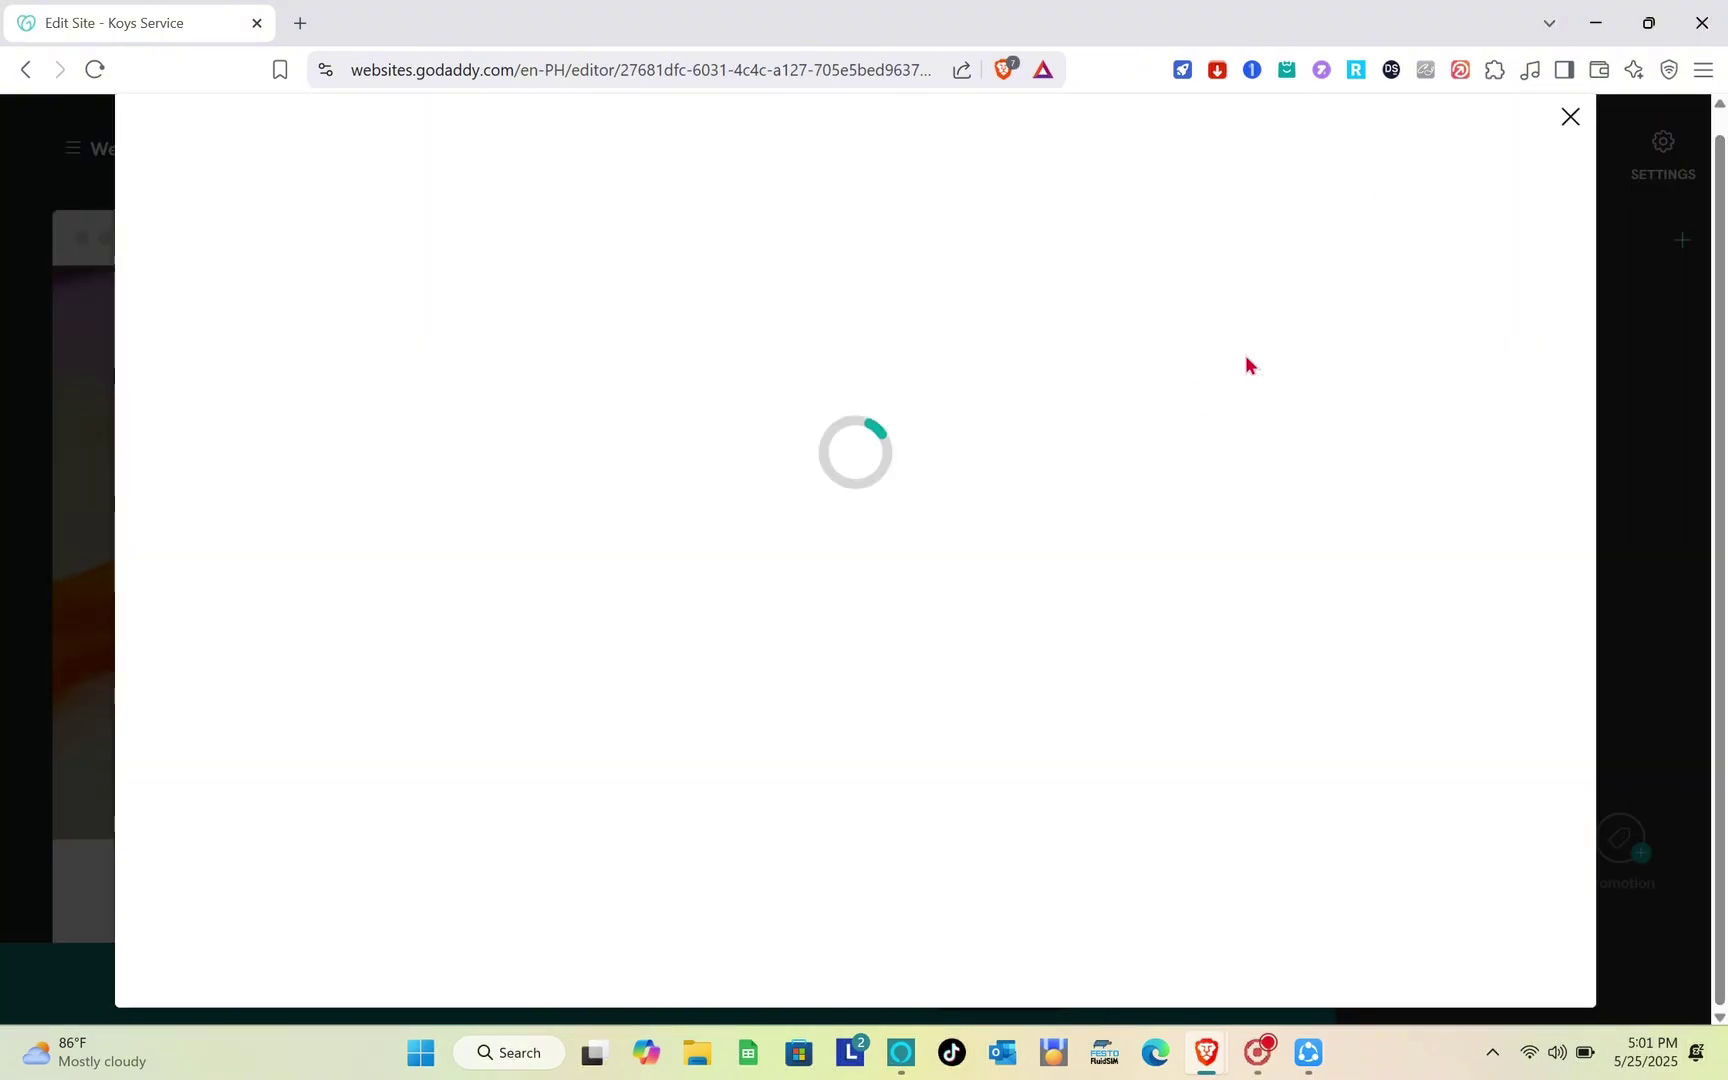
pyautogui.click(1571, 118)
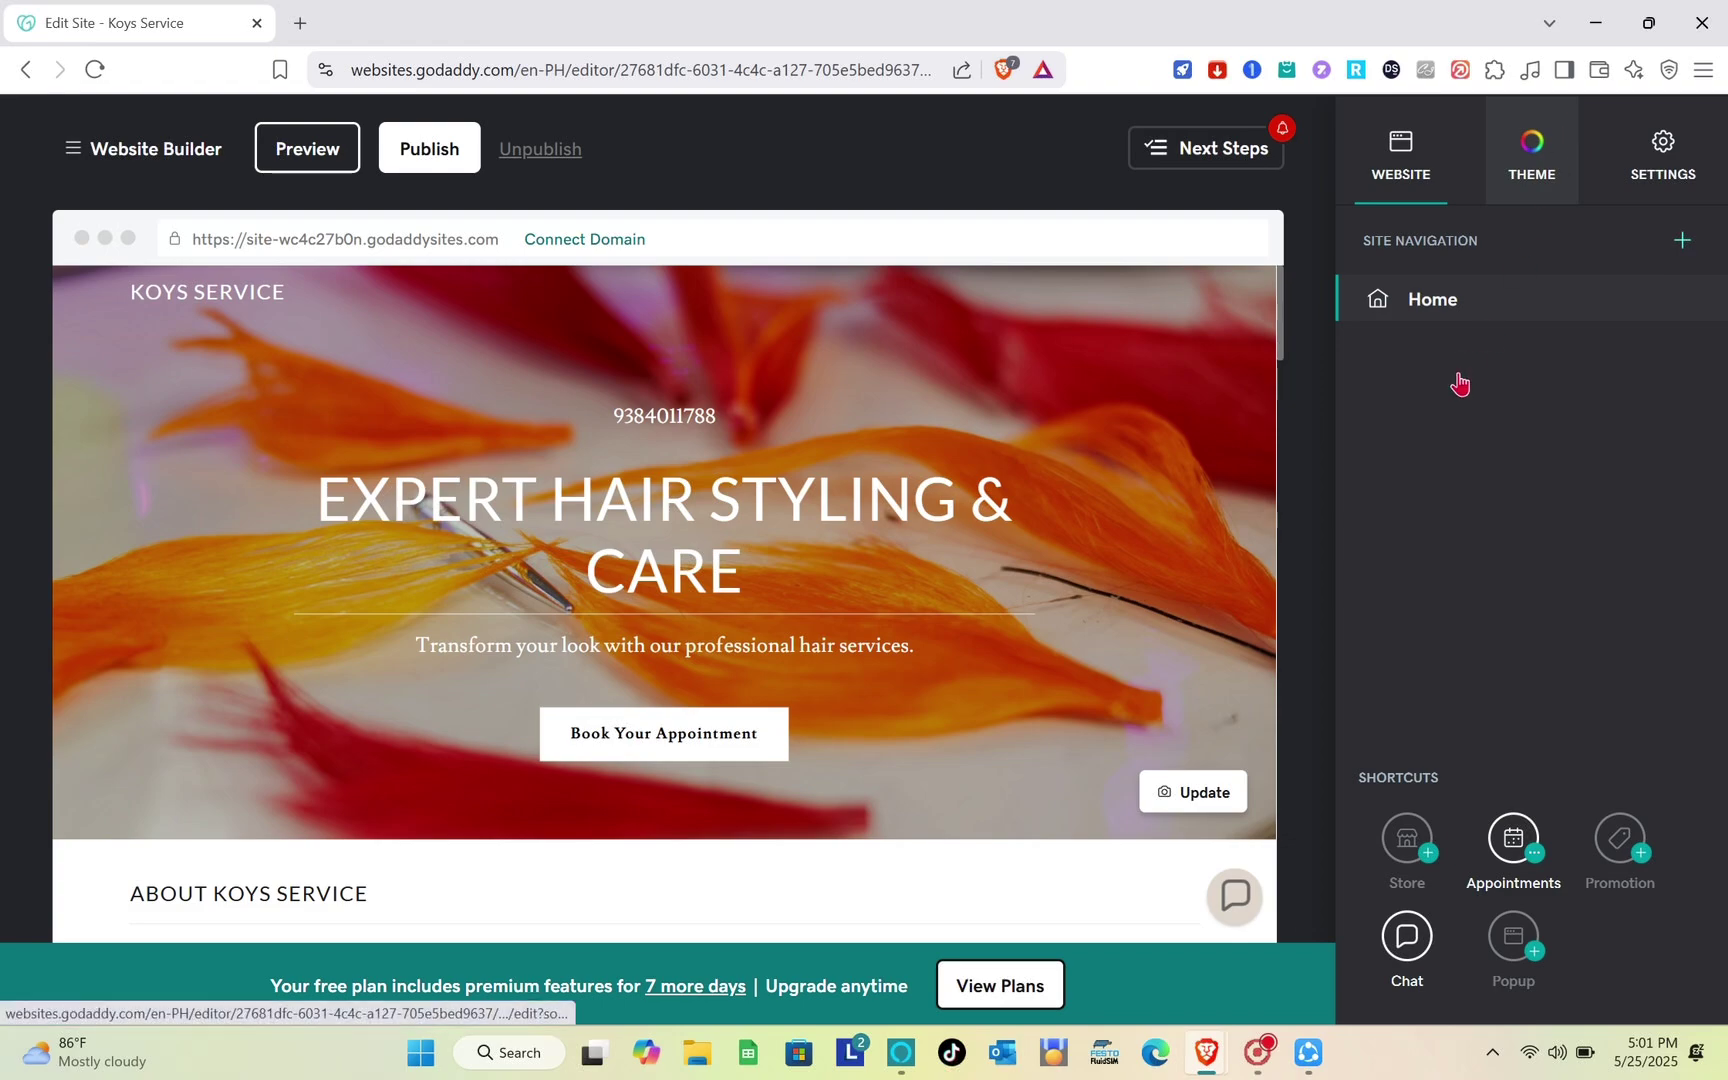
pyautogui.click(1680, 238)
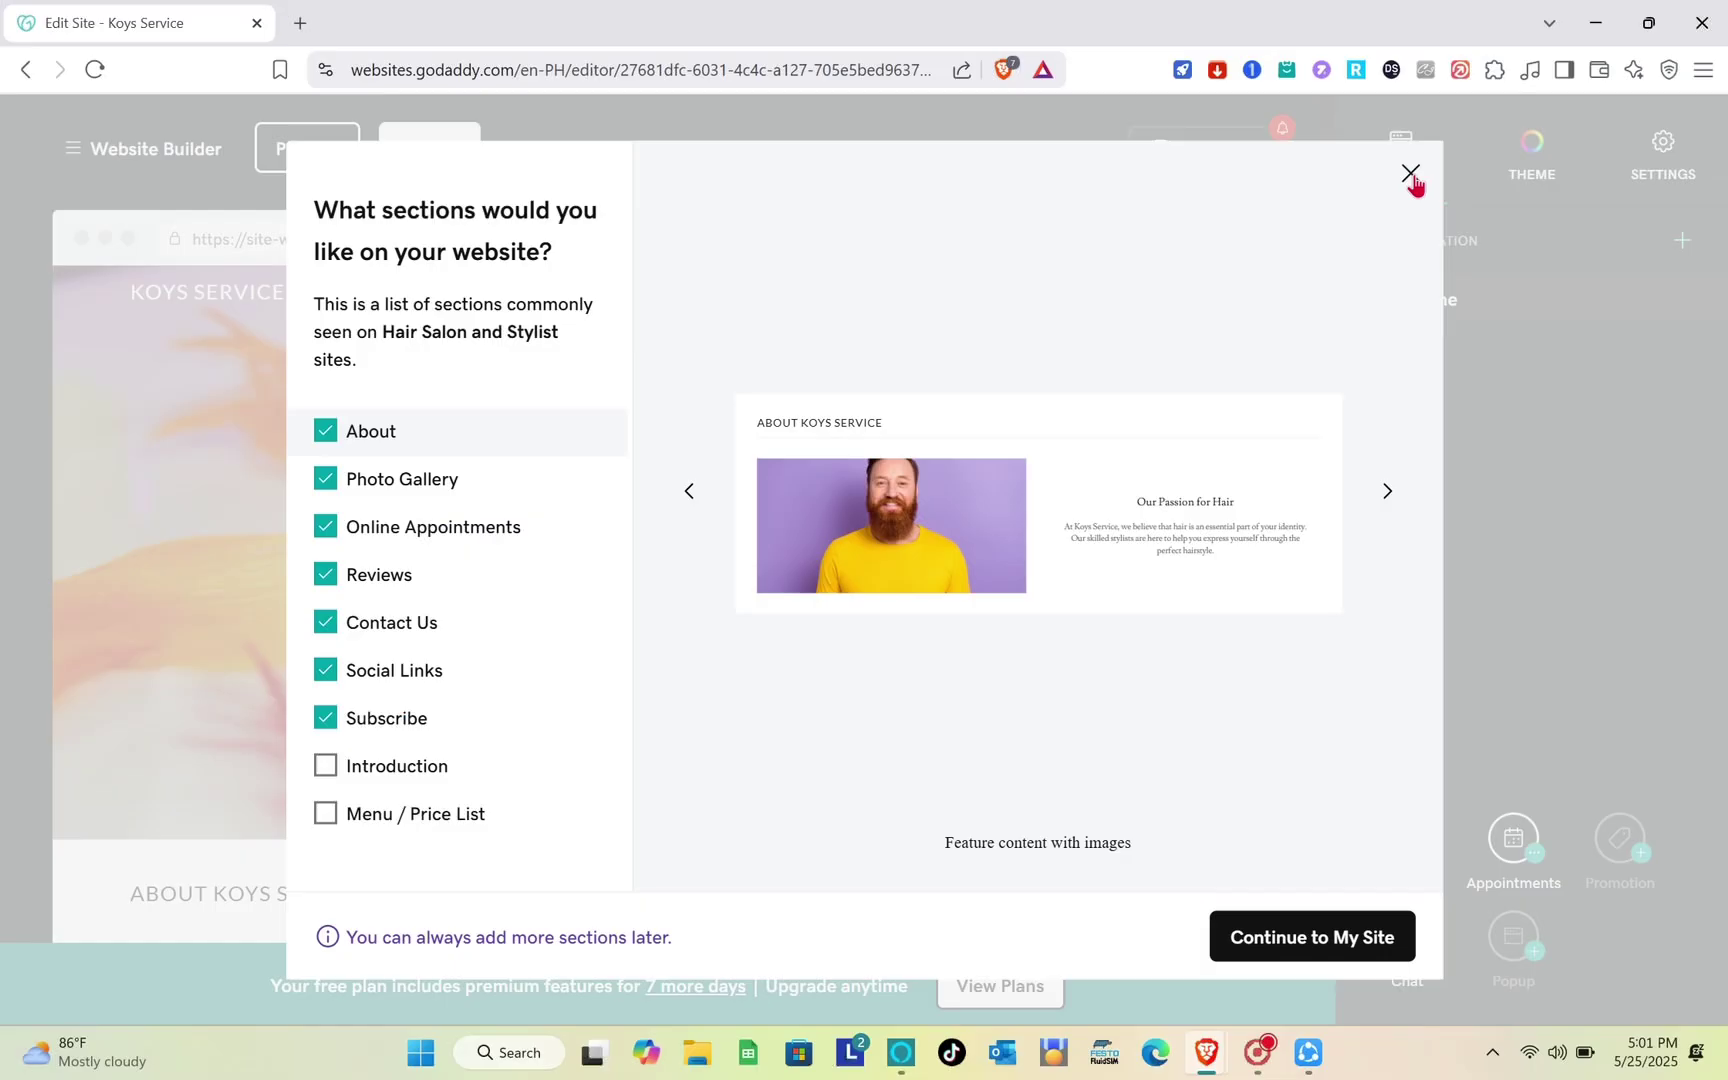
pyautogui.click(1410, 175)
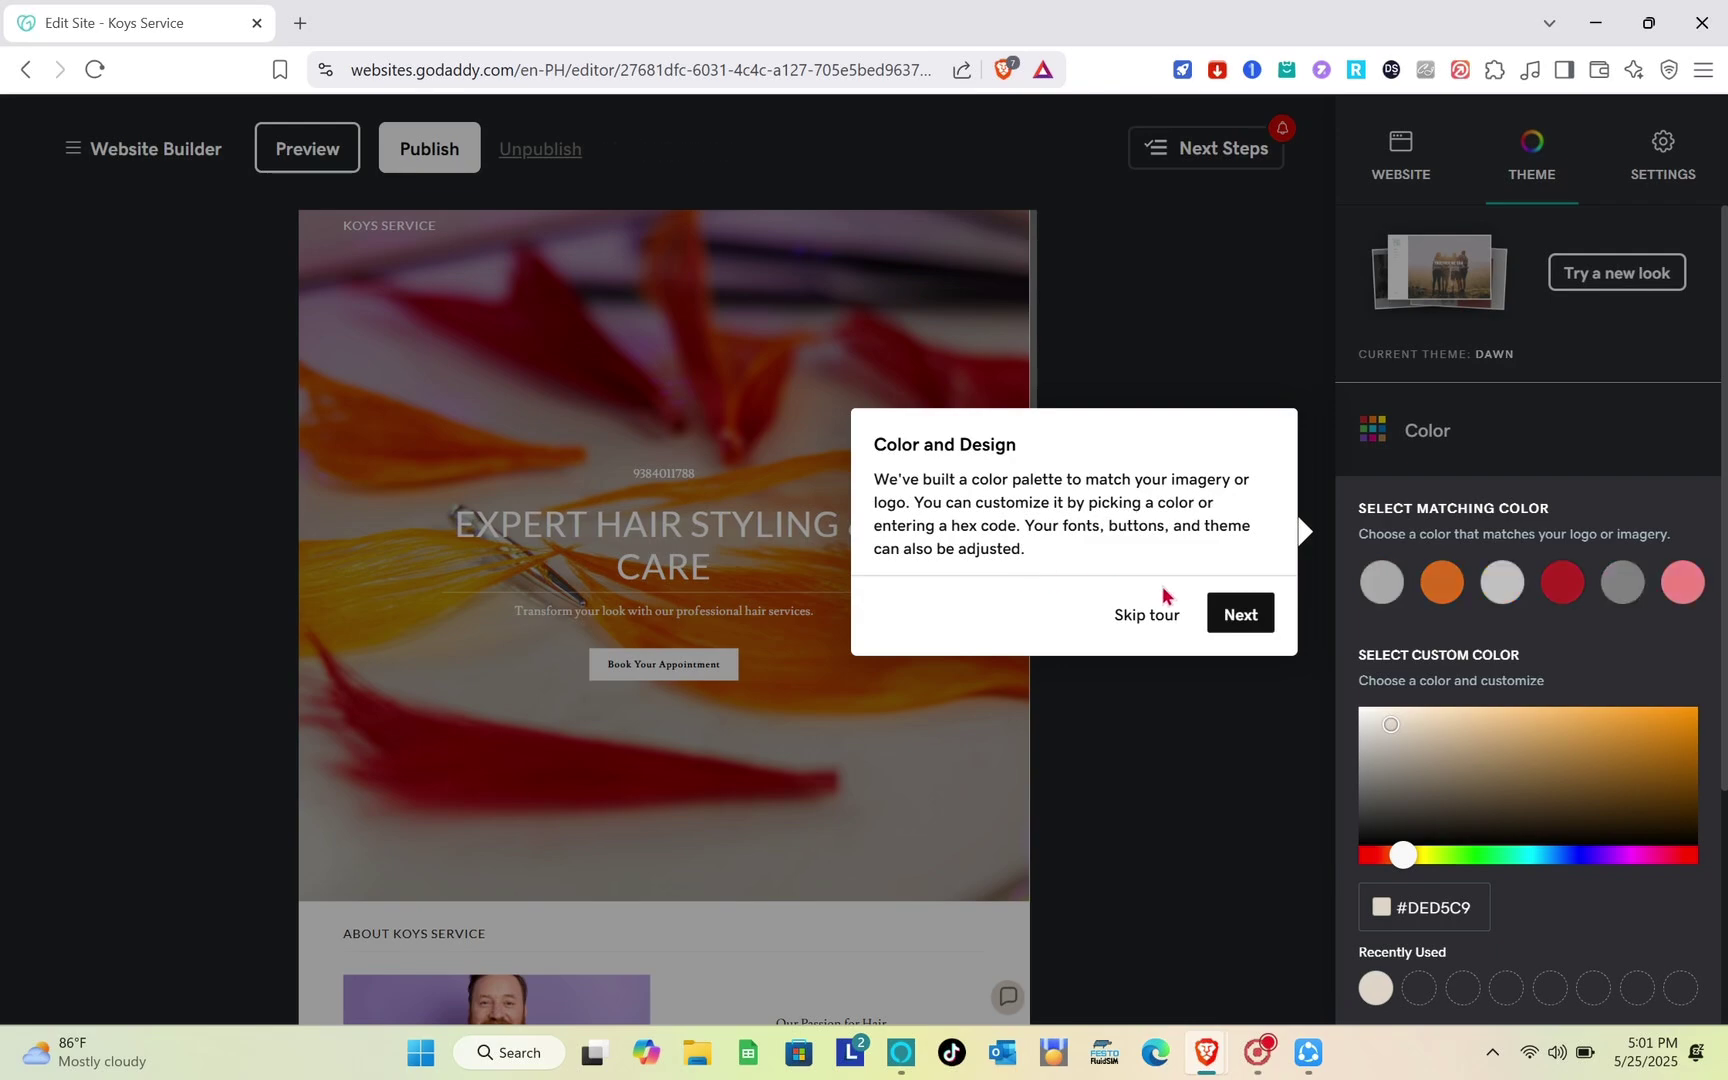
pyautogui.click(1146, 618)
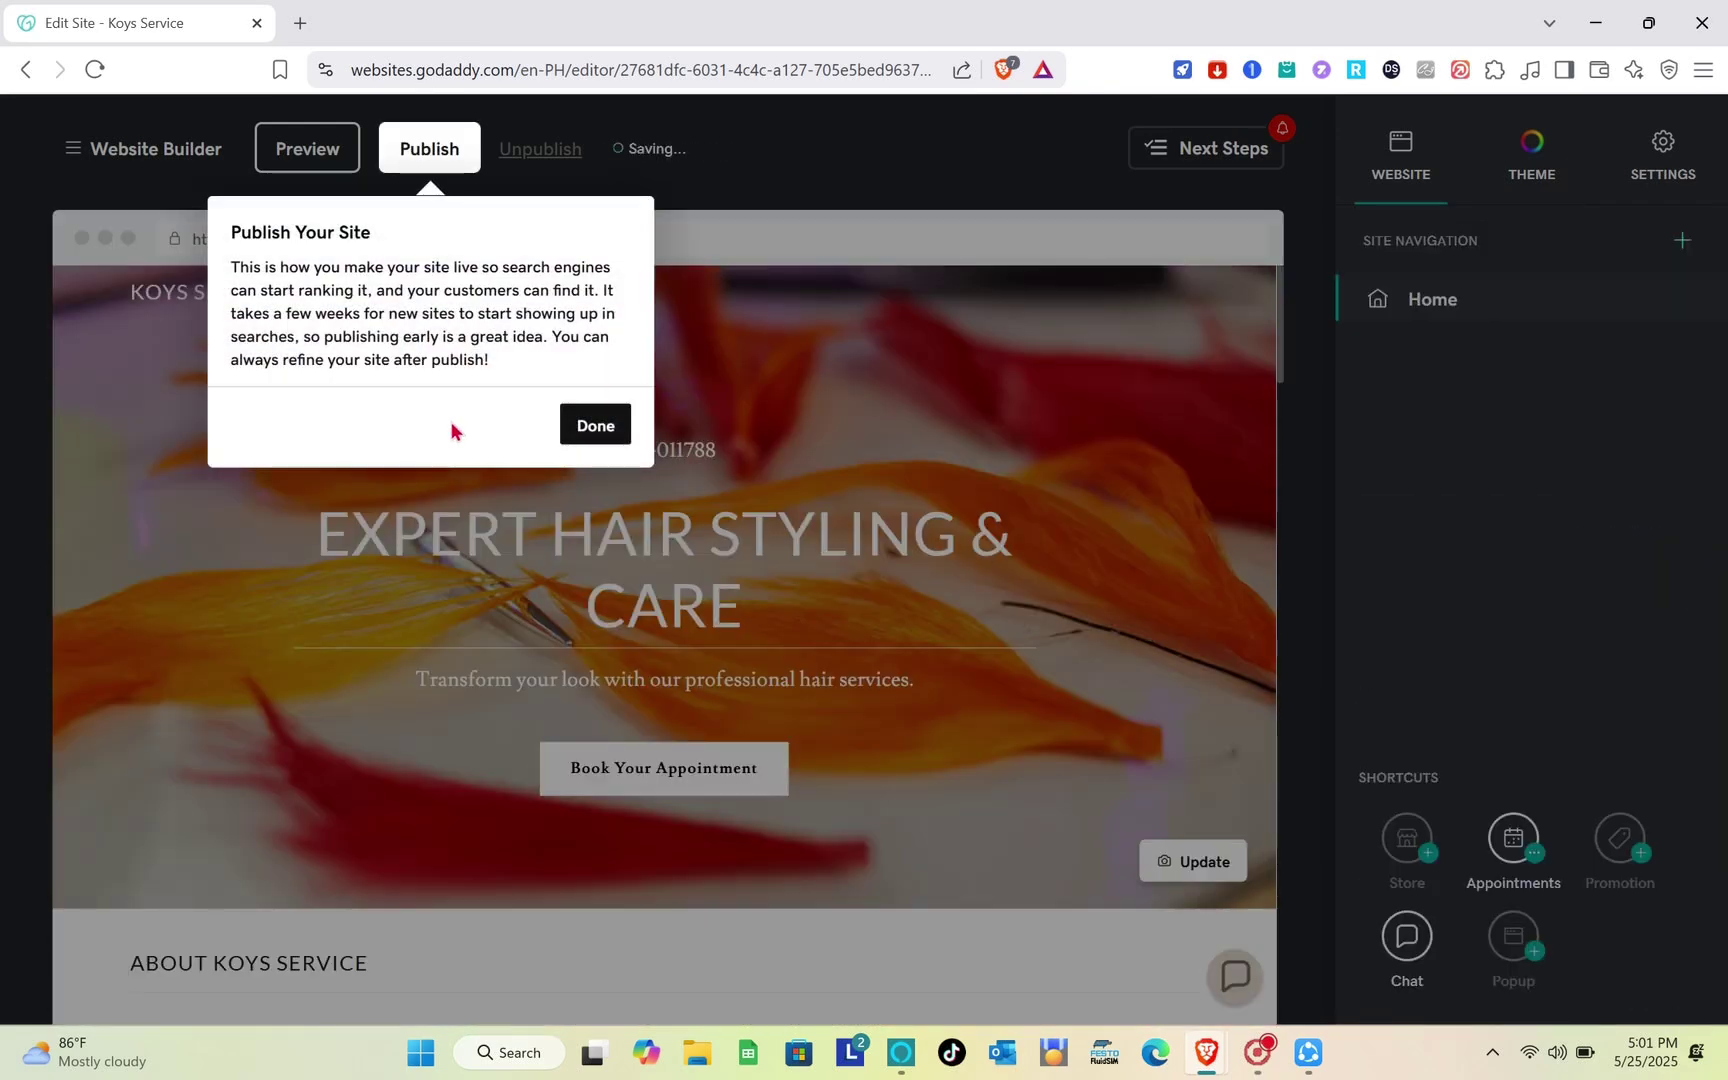
pyautogui.click(594, 428)
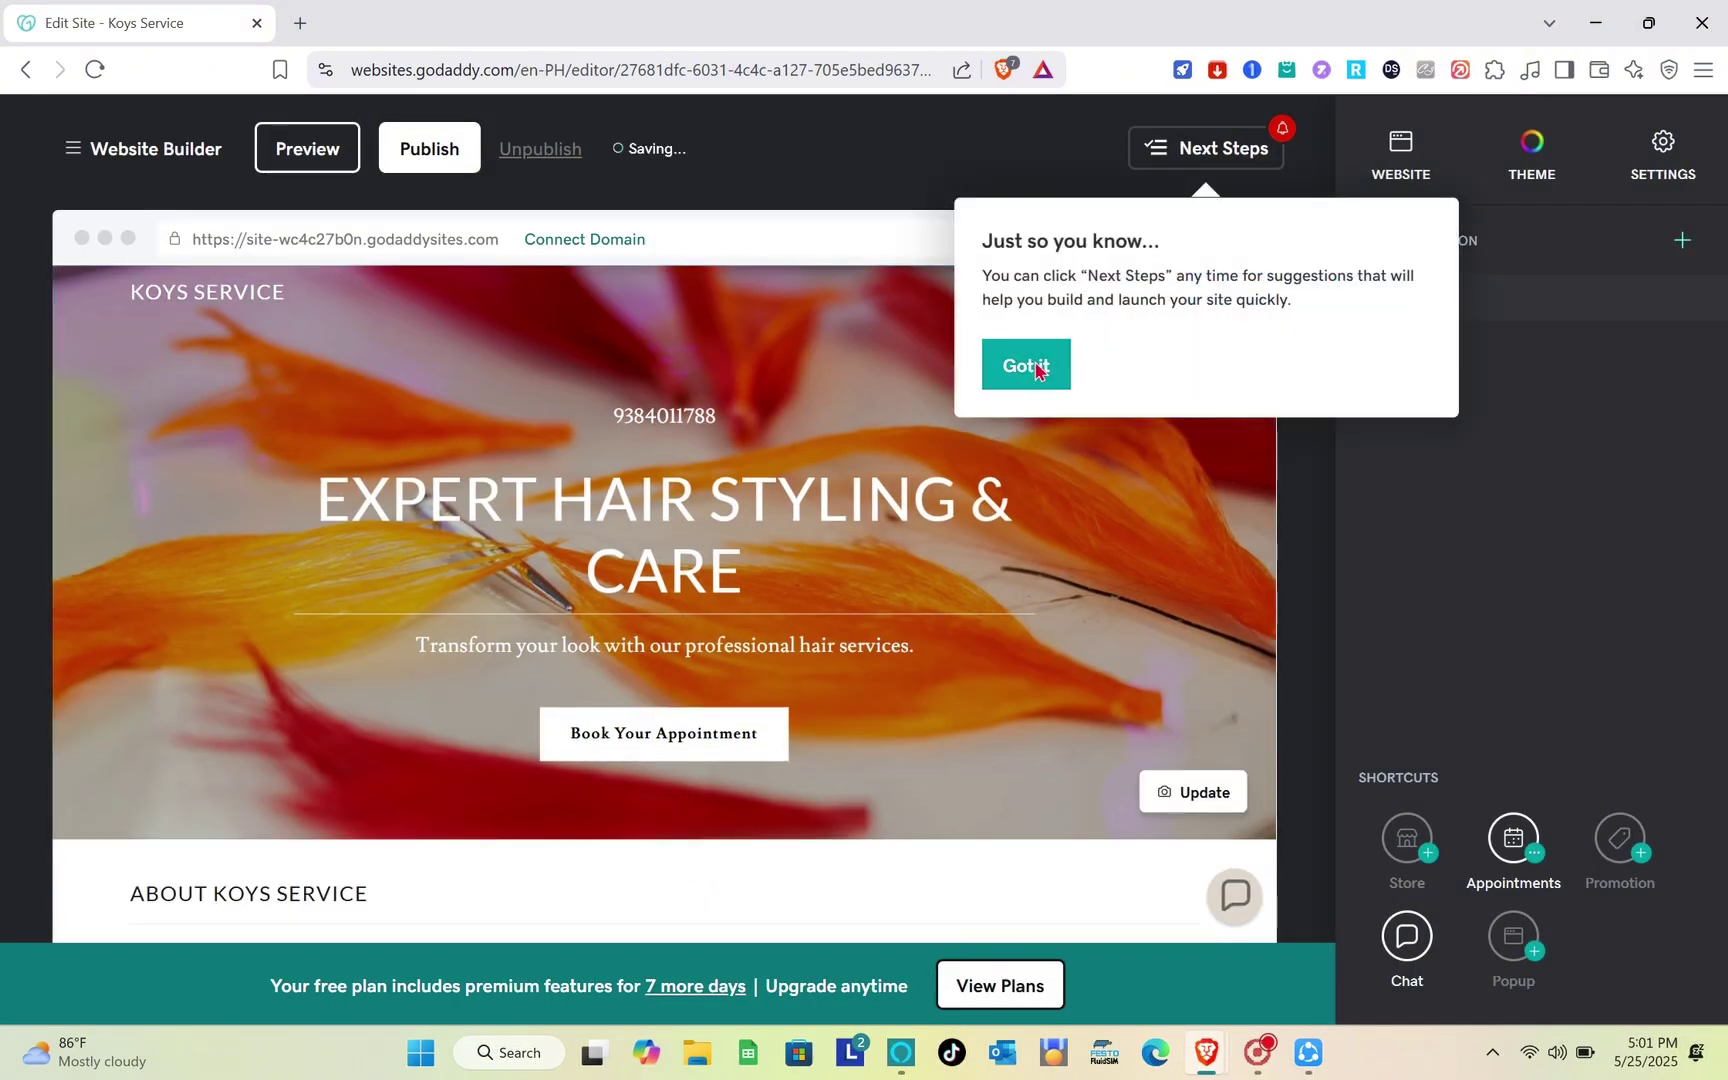
pyautogui.click(1030, 366)
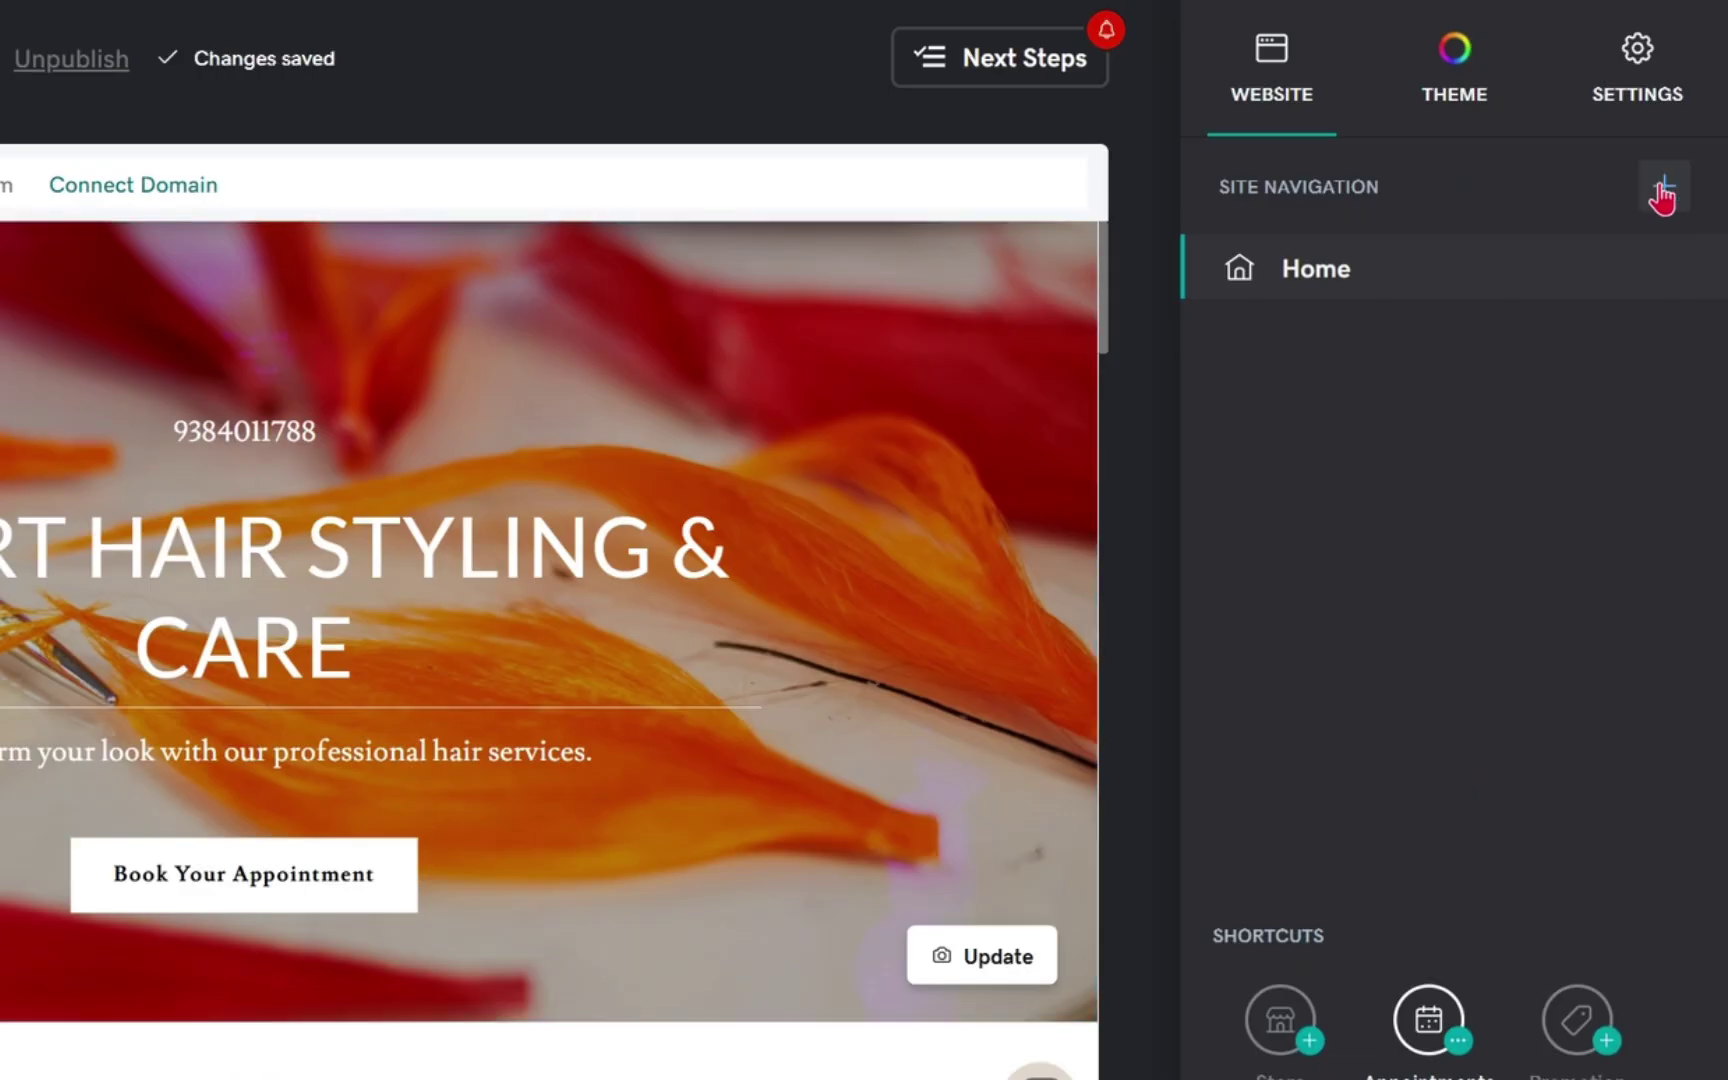
# Start adding a site navigation item and compare the new page, external link, section link and dropdown menu options
pyautogui.click(1663, 190)
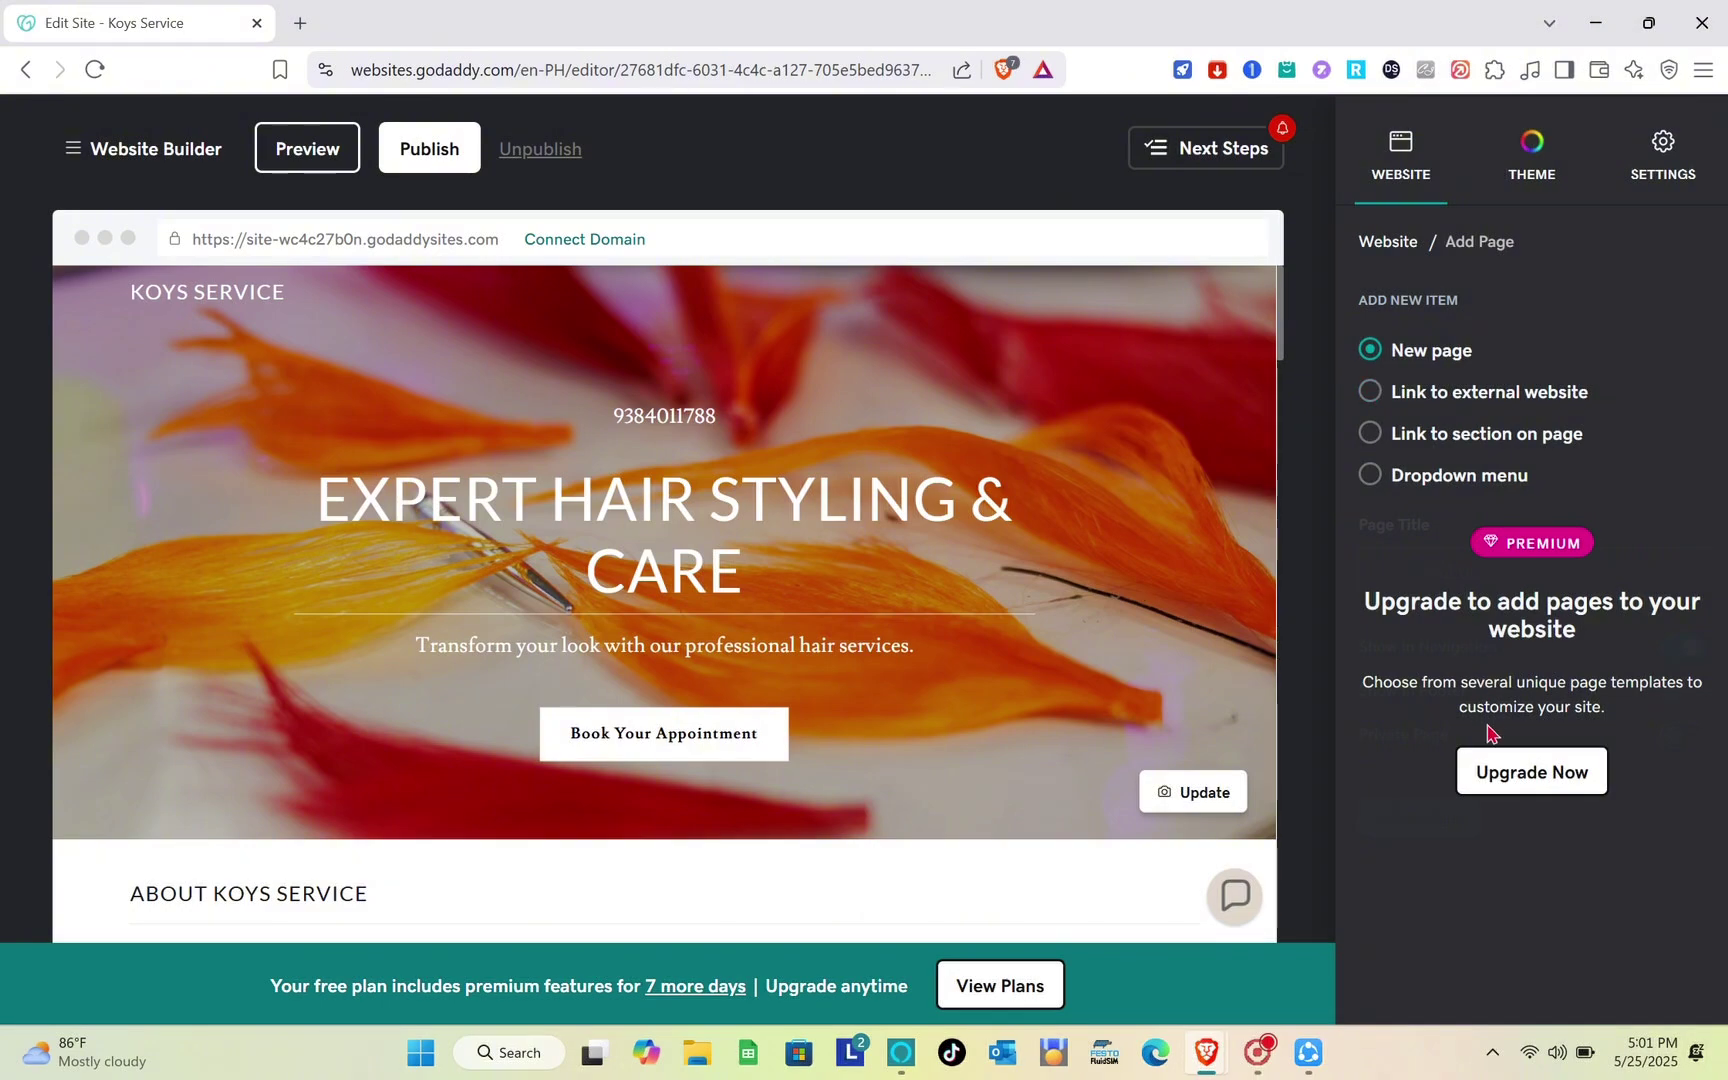
pyautogui.click(1372, 394)
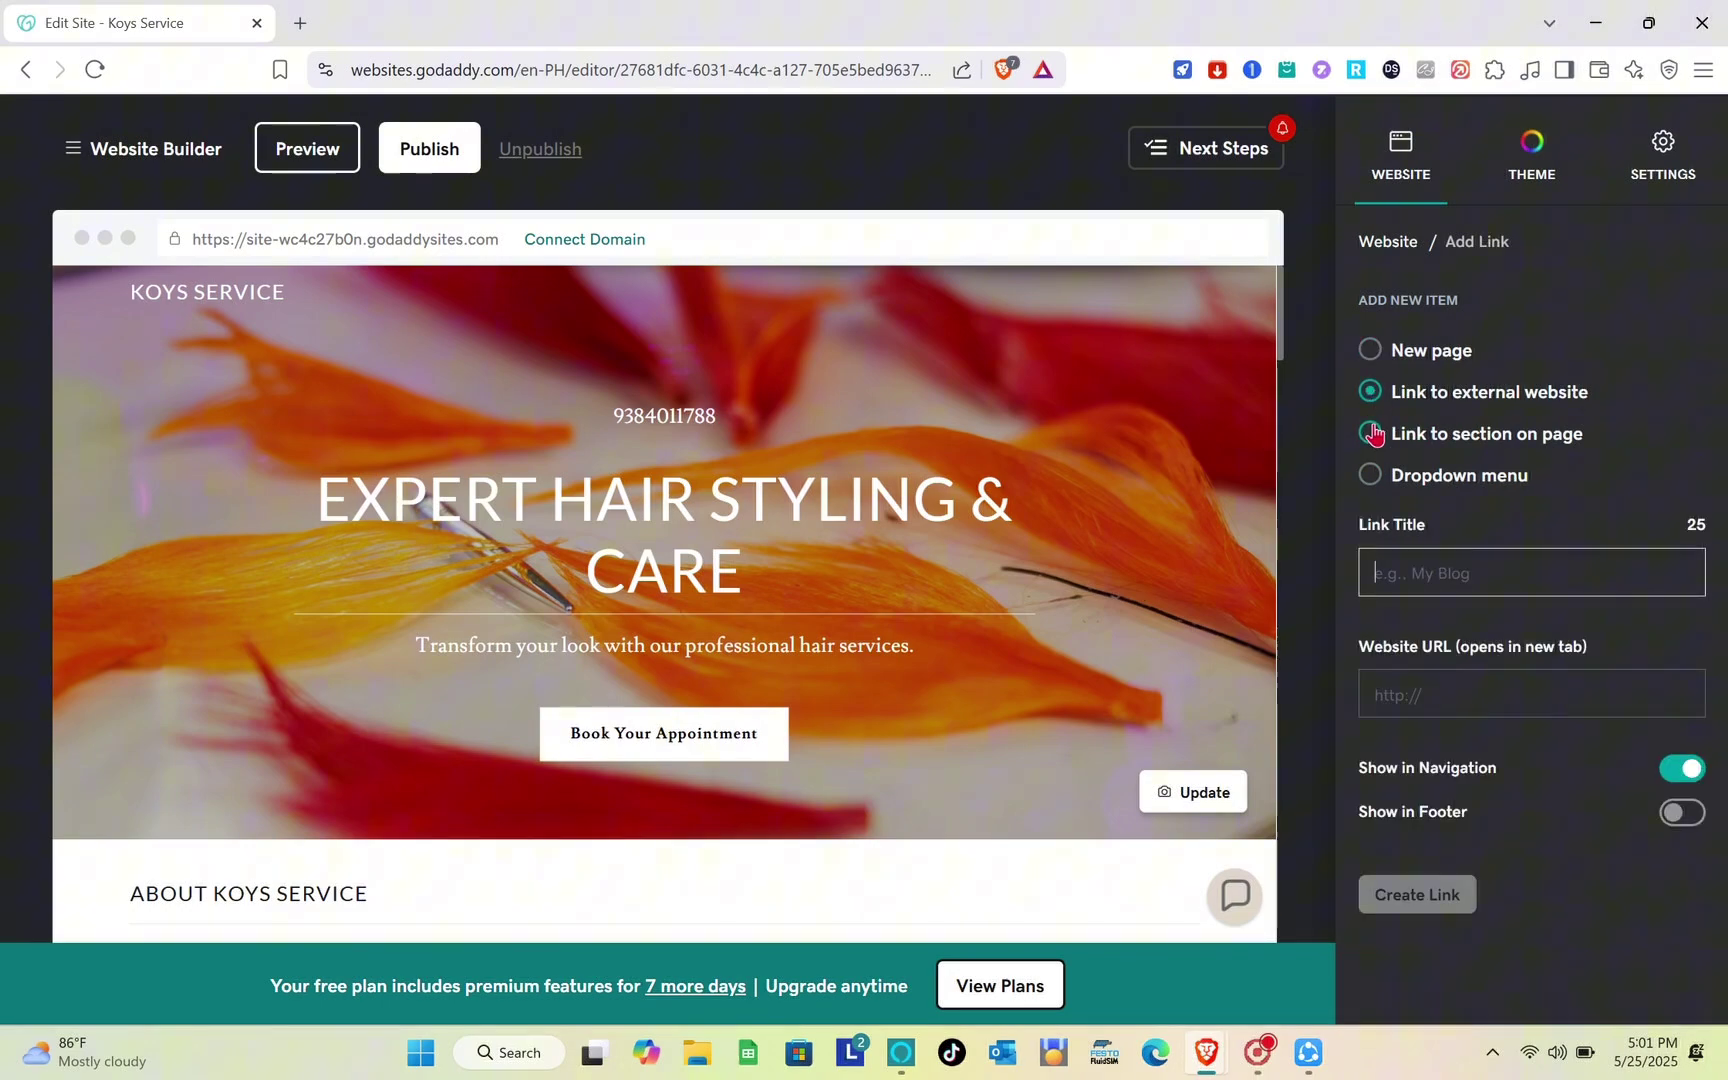
pyautogui.click(1370, 352)
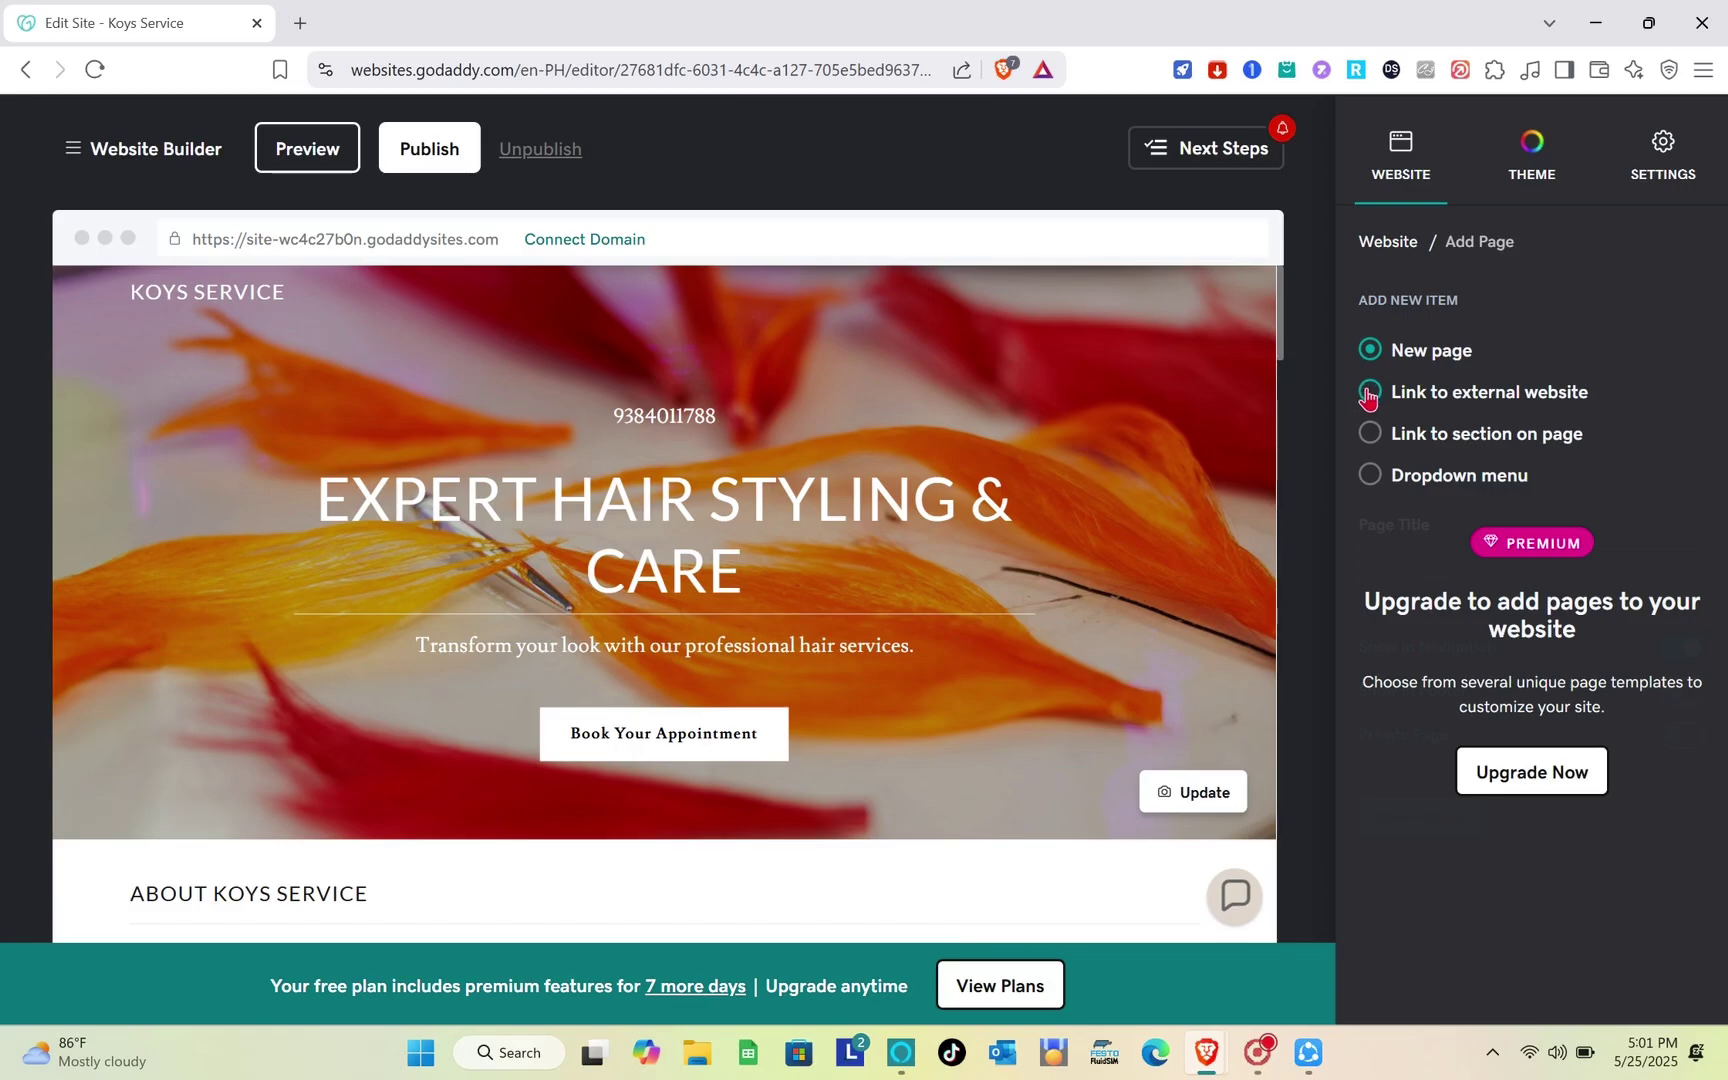
pyautogui.click(1369, 396)
pyautogui.click(1372, 440)
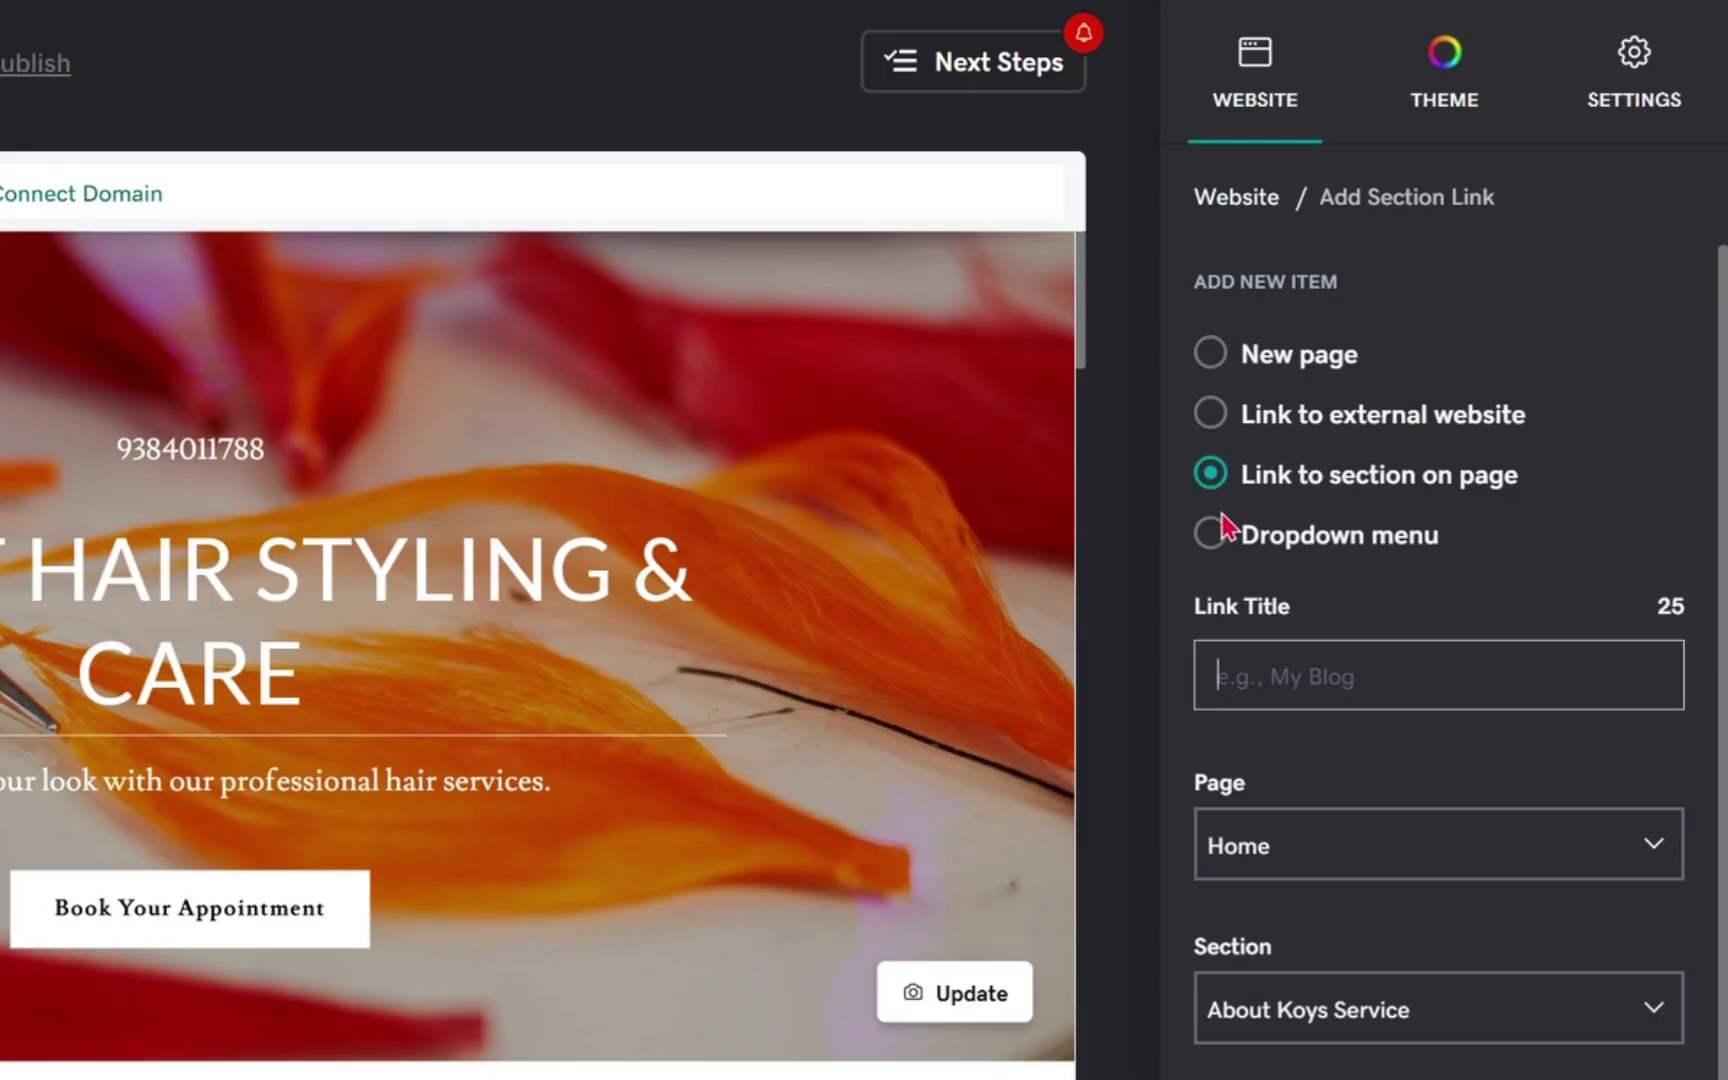
pyautogui.click(1222, 537)
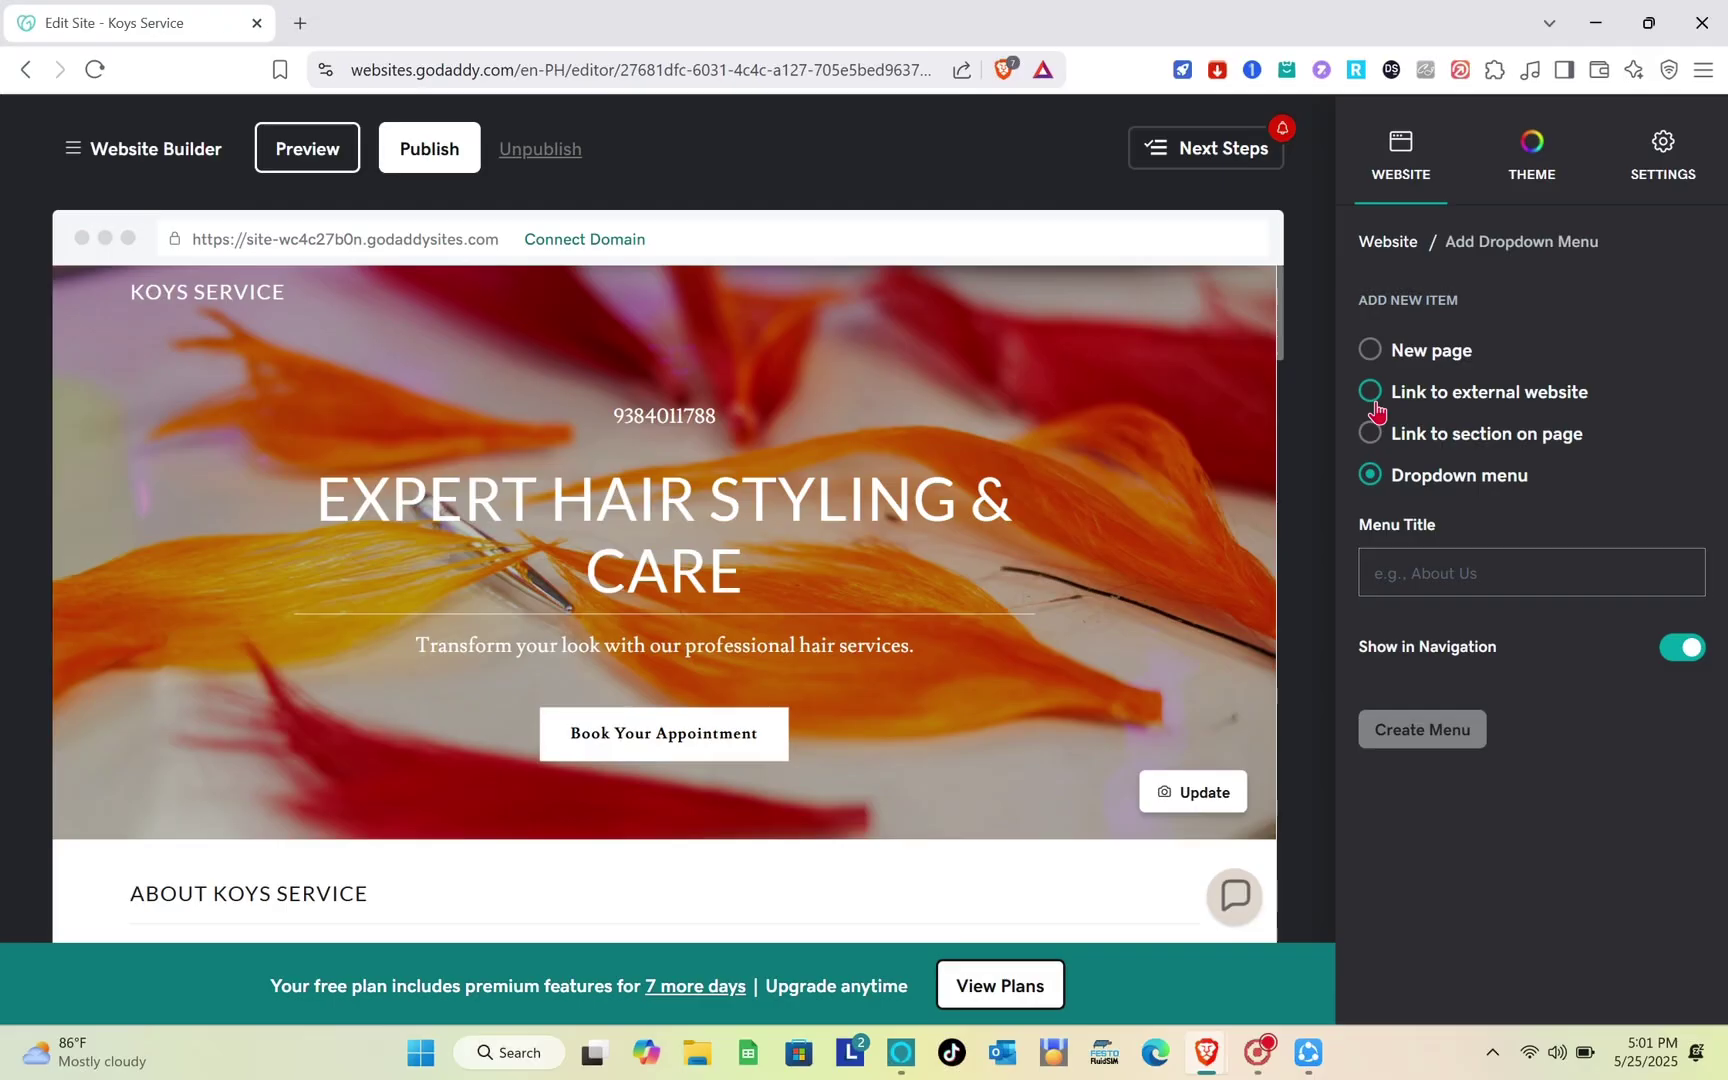
# Set the new navigation item to link to an external website and title it Book Here
pyautogui.click(1210, 413)
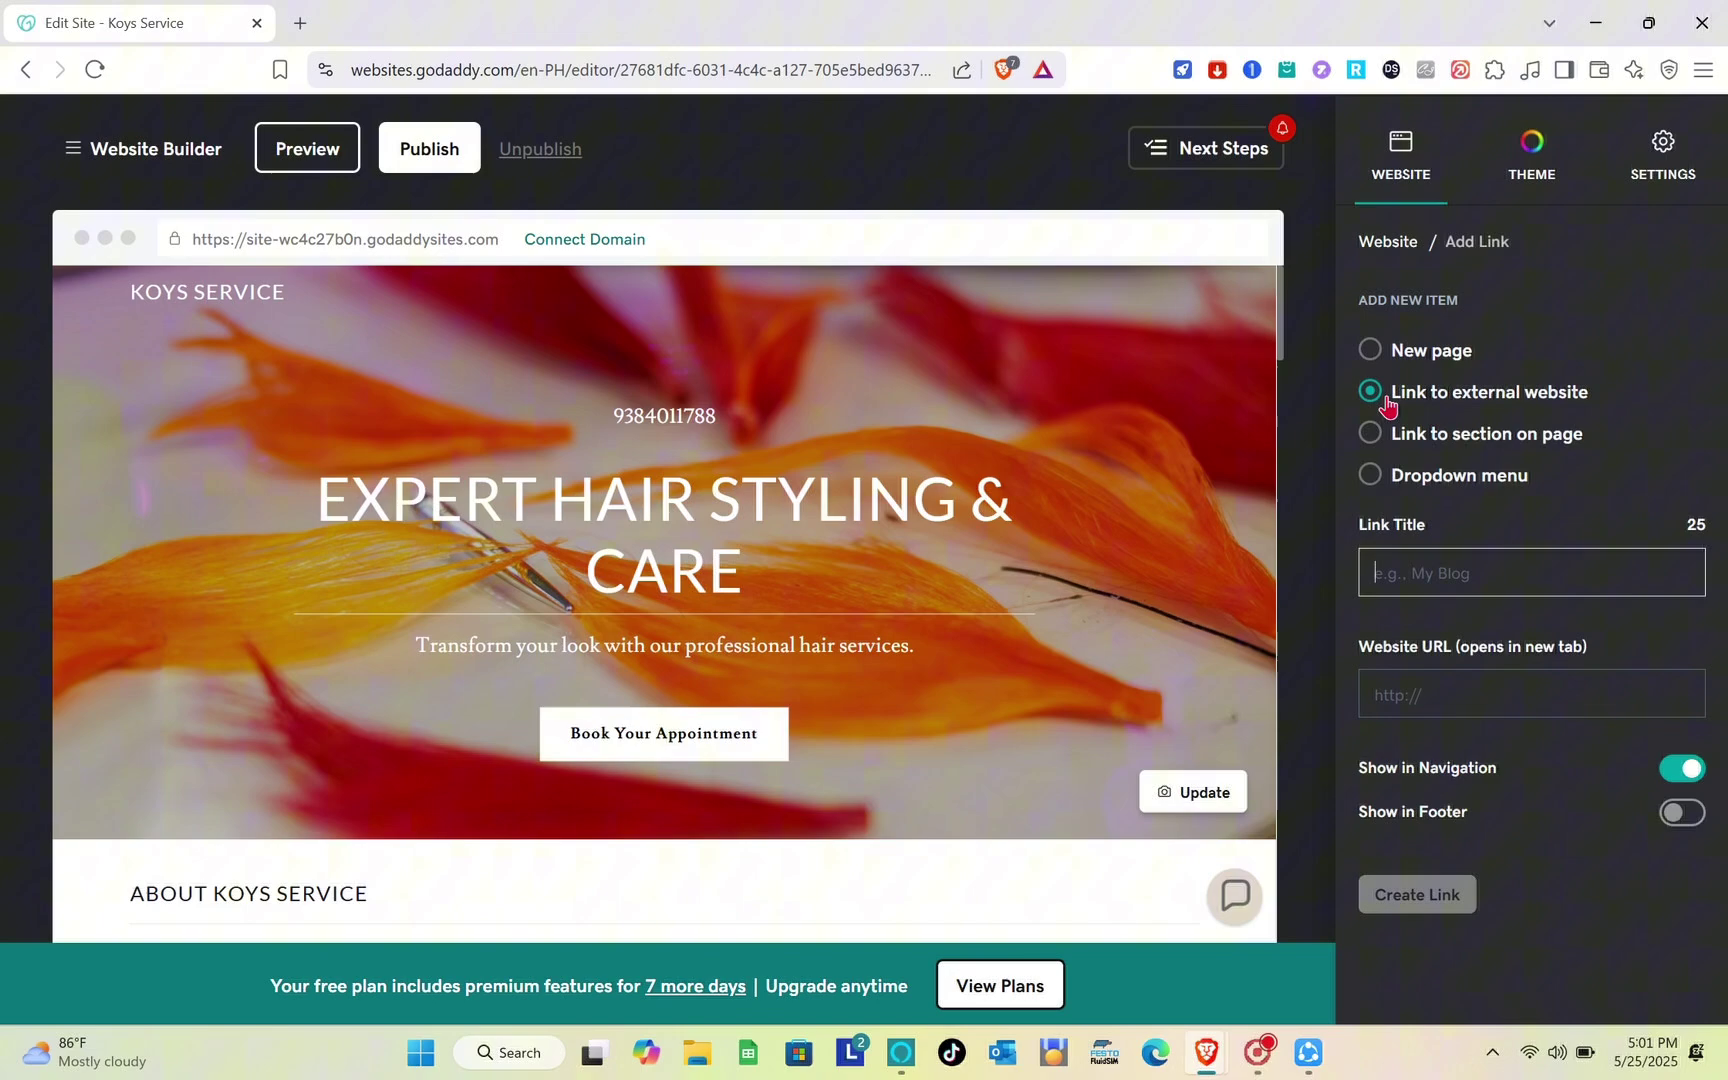
pyautogui.click(1432, 572)
pyautogui.write('Book')
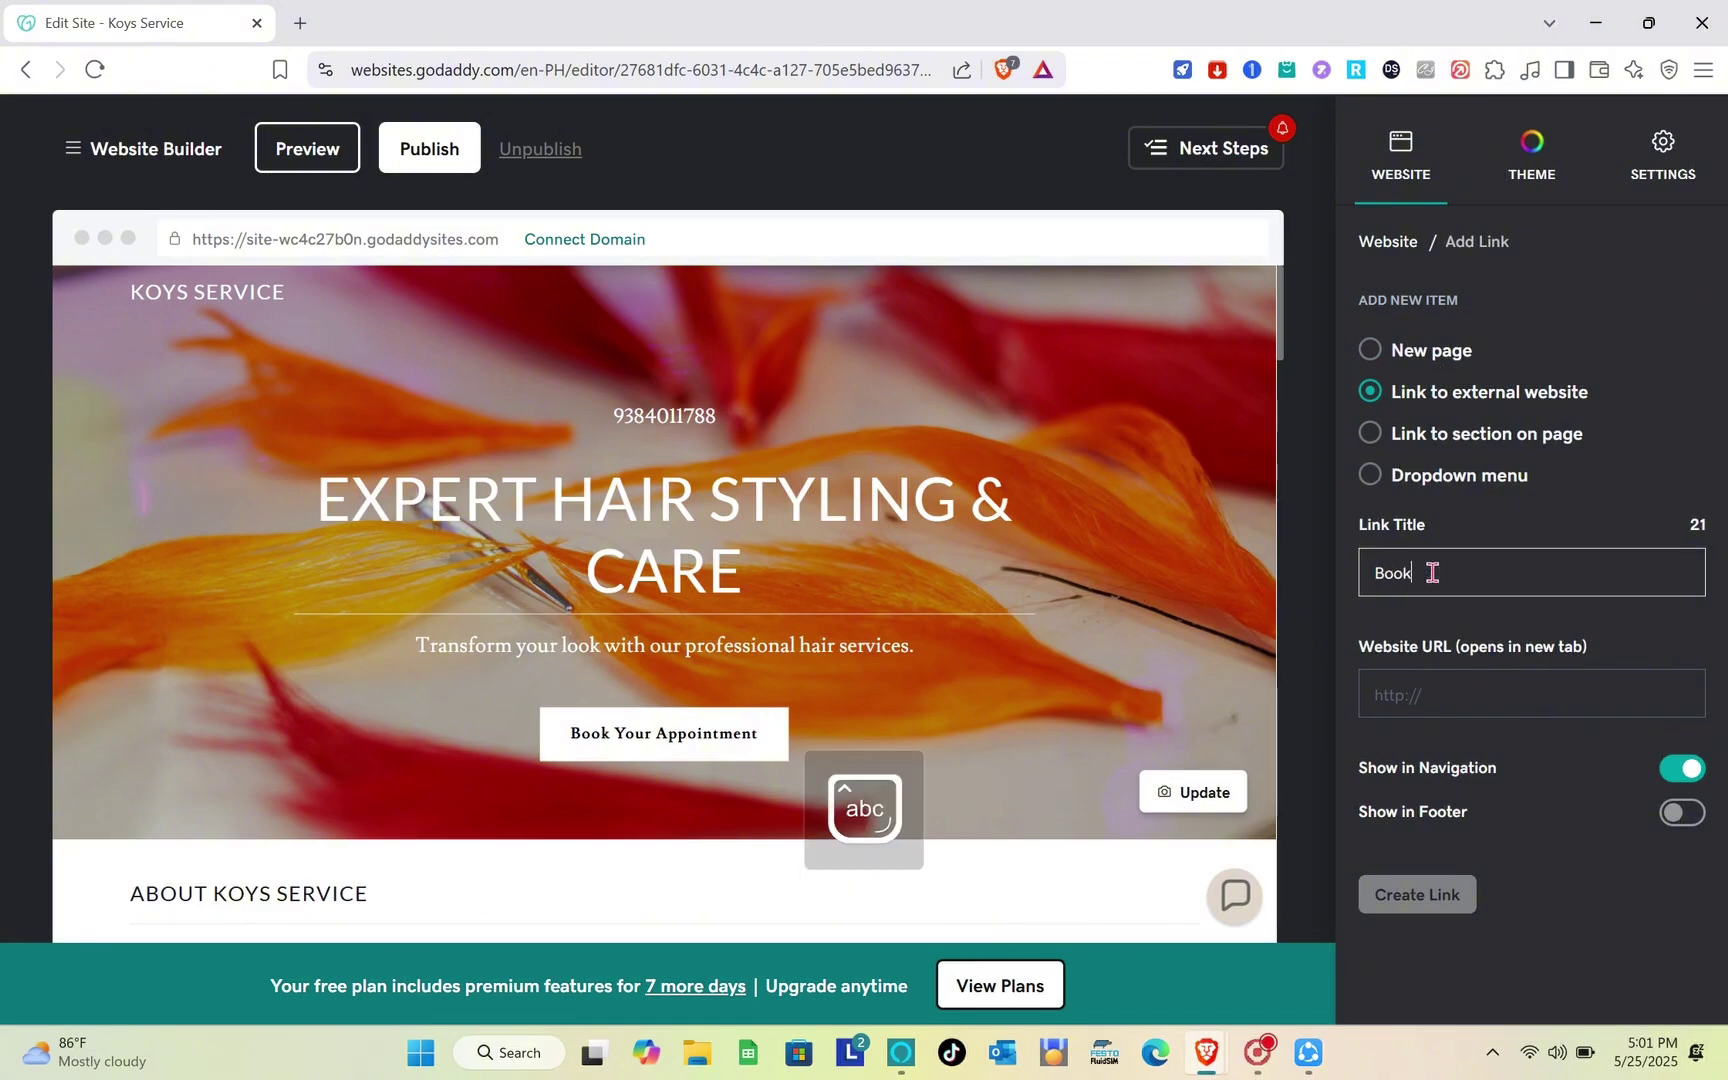
pyautogui.write(' Here')
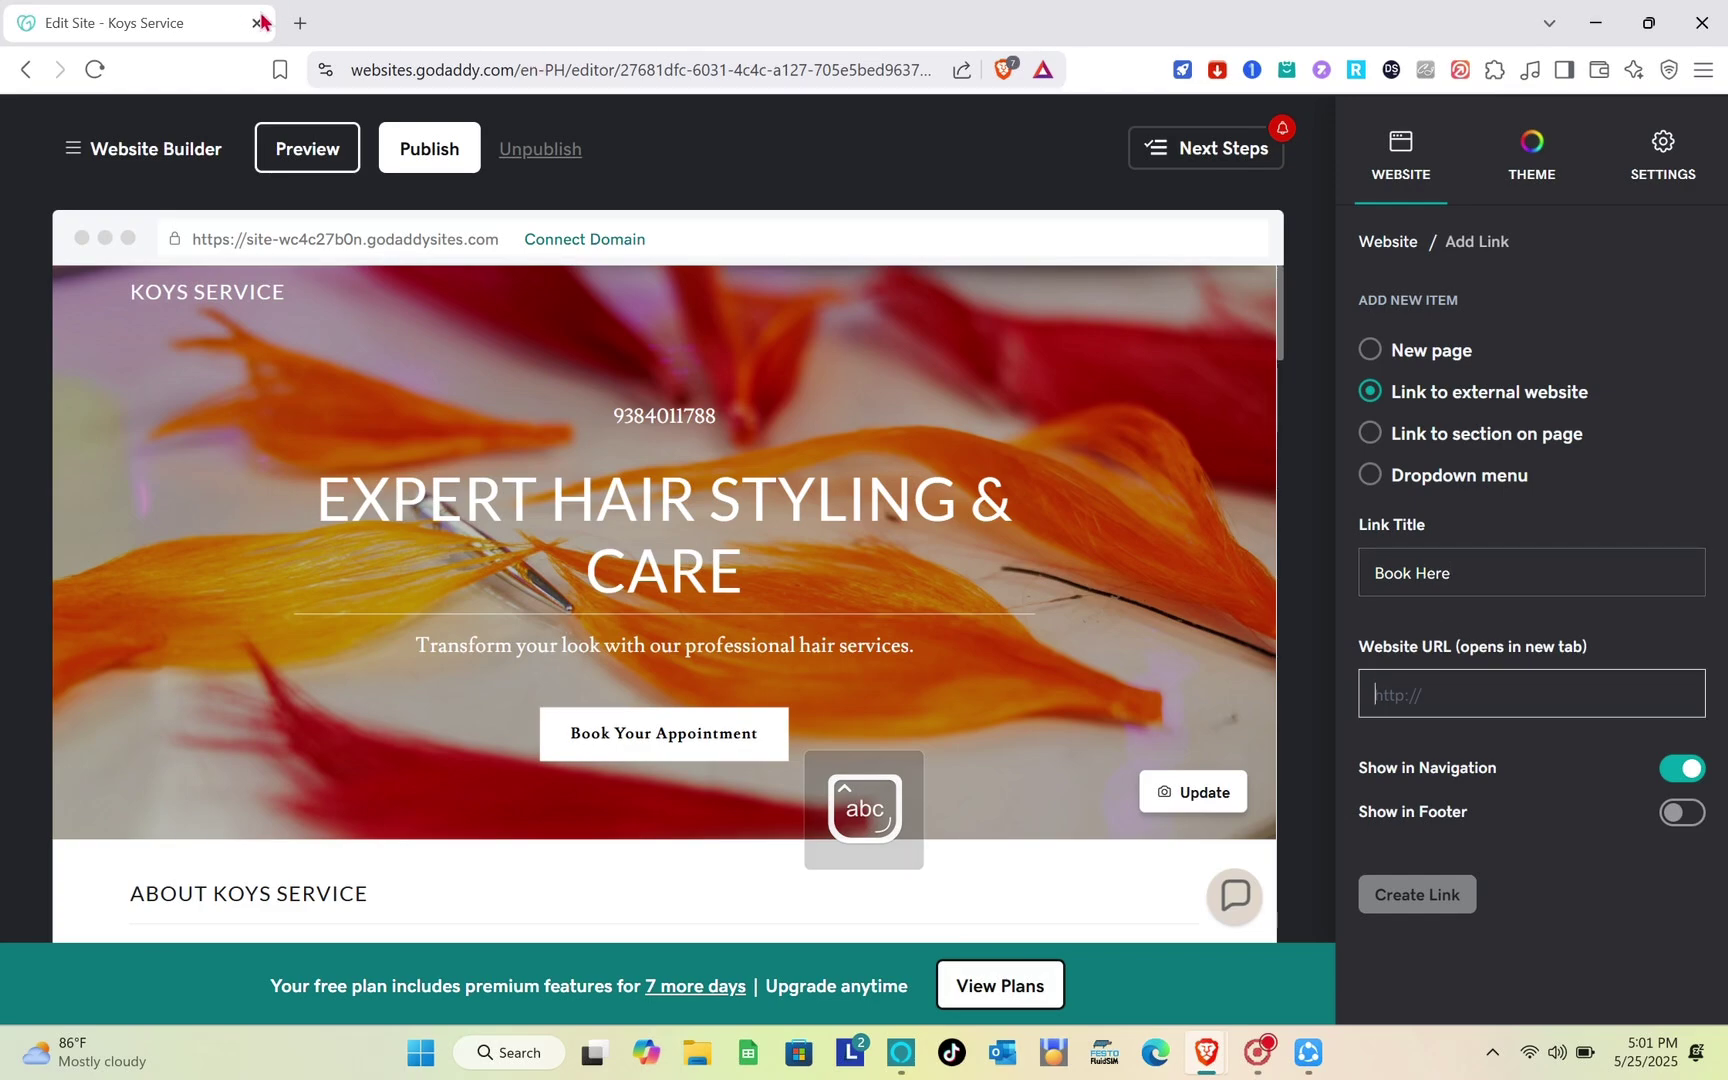
# Open Calendly in a new browser tab and log in with the Google account
pyautogui.click(300, 24)
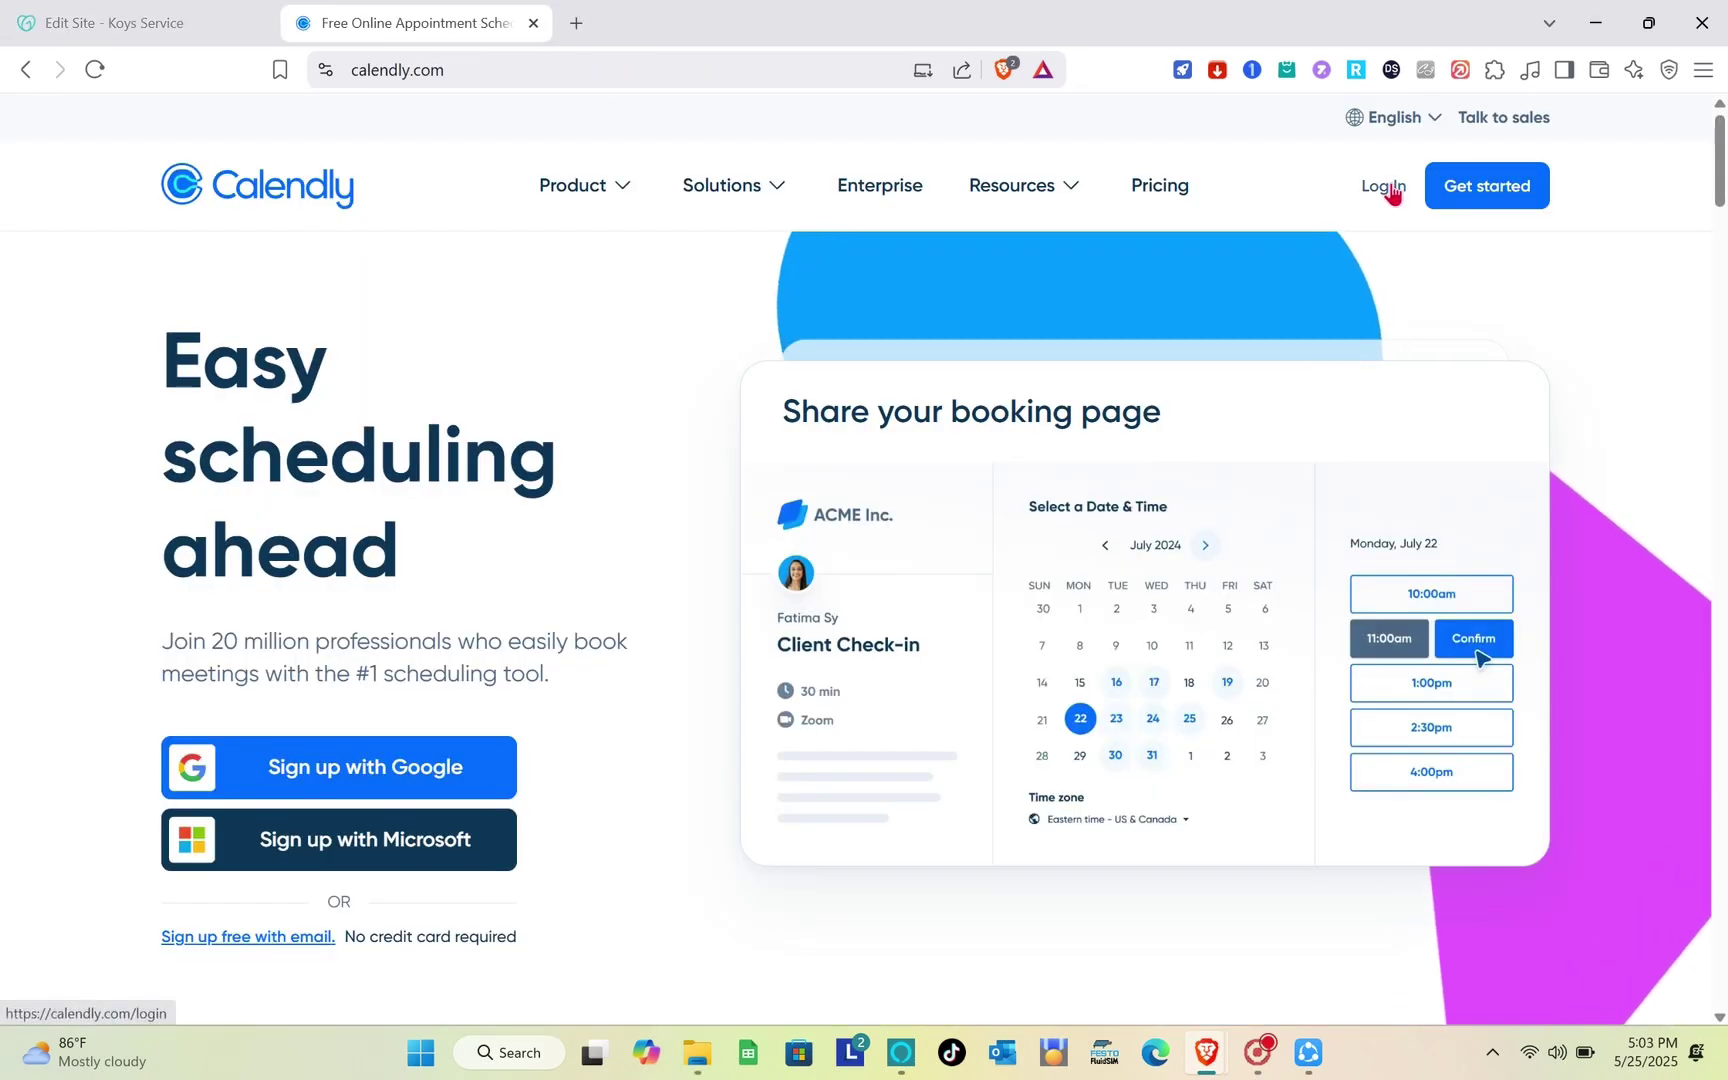
pyautogui.click(1390, 186)
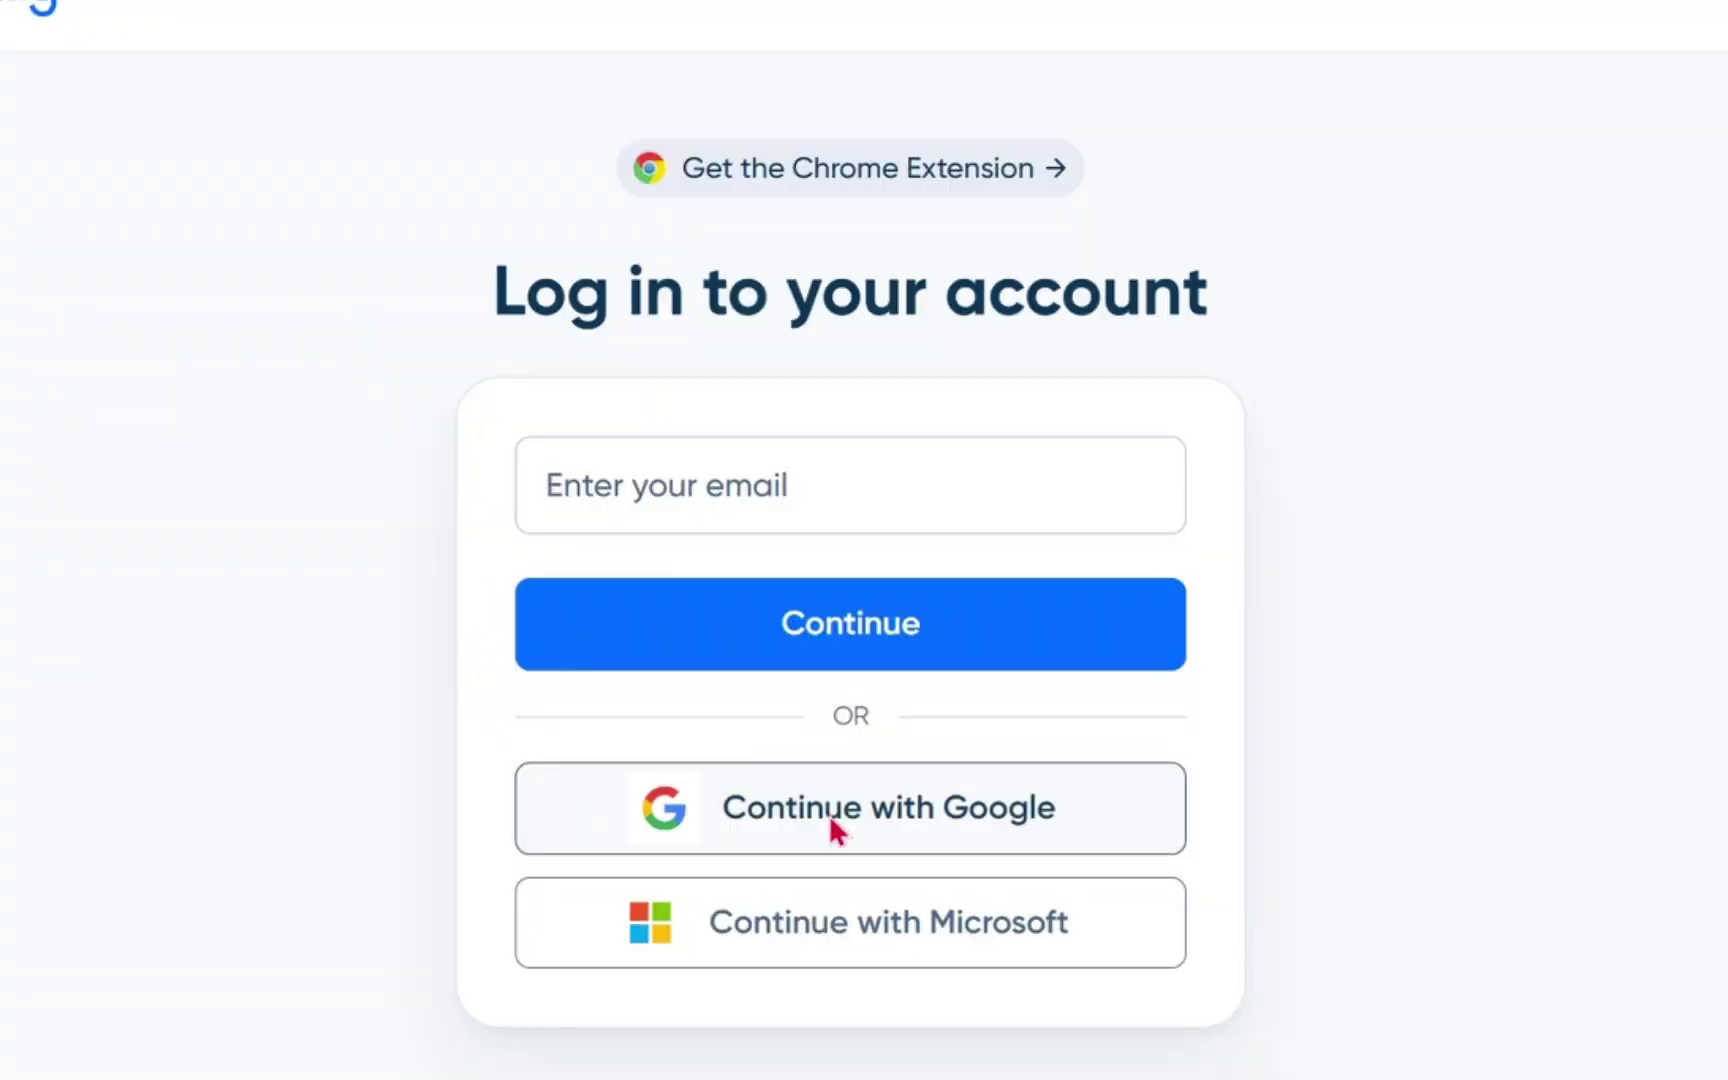
pyautogui.click(842, 713)
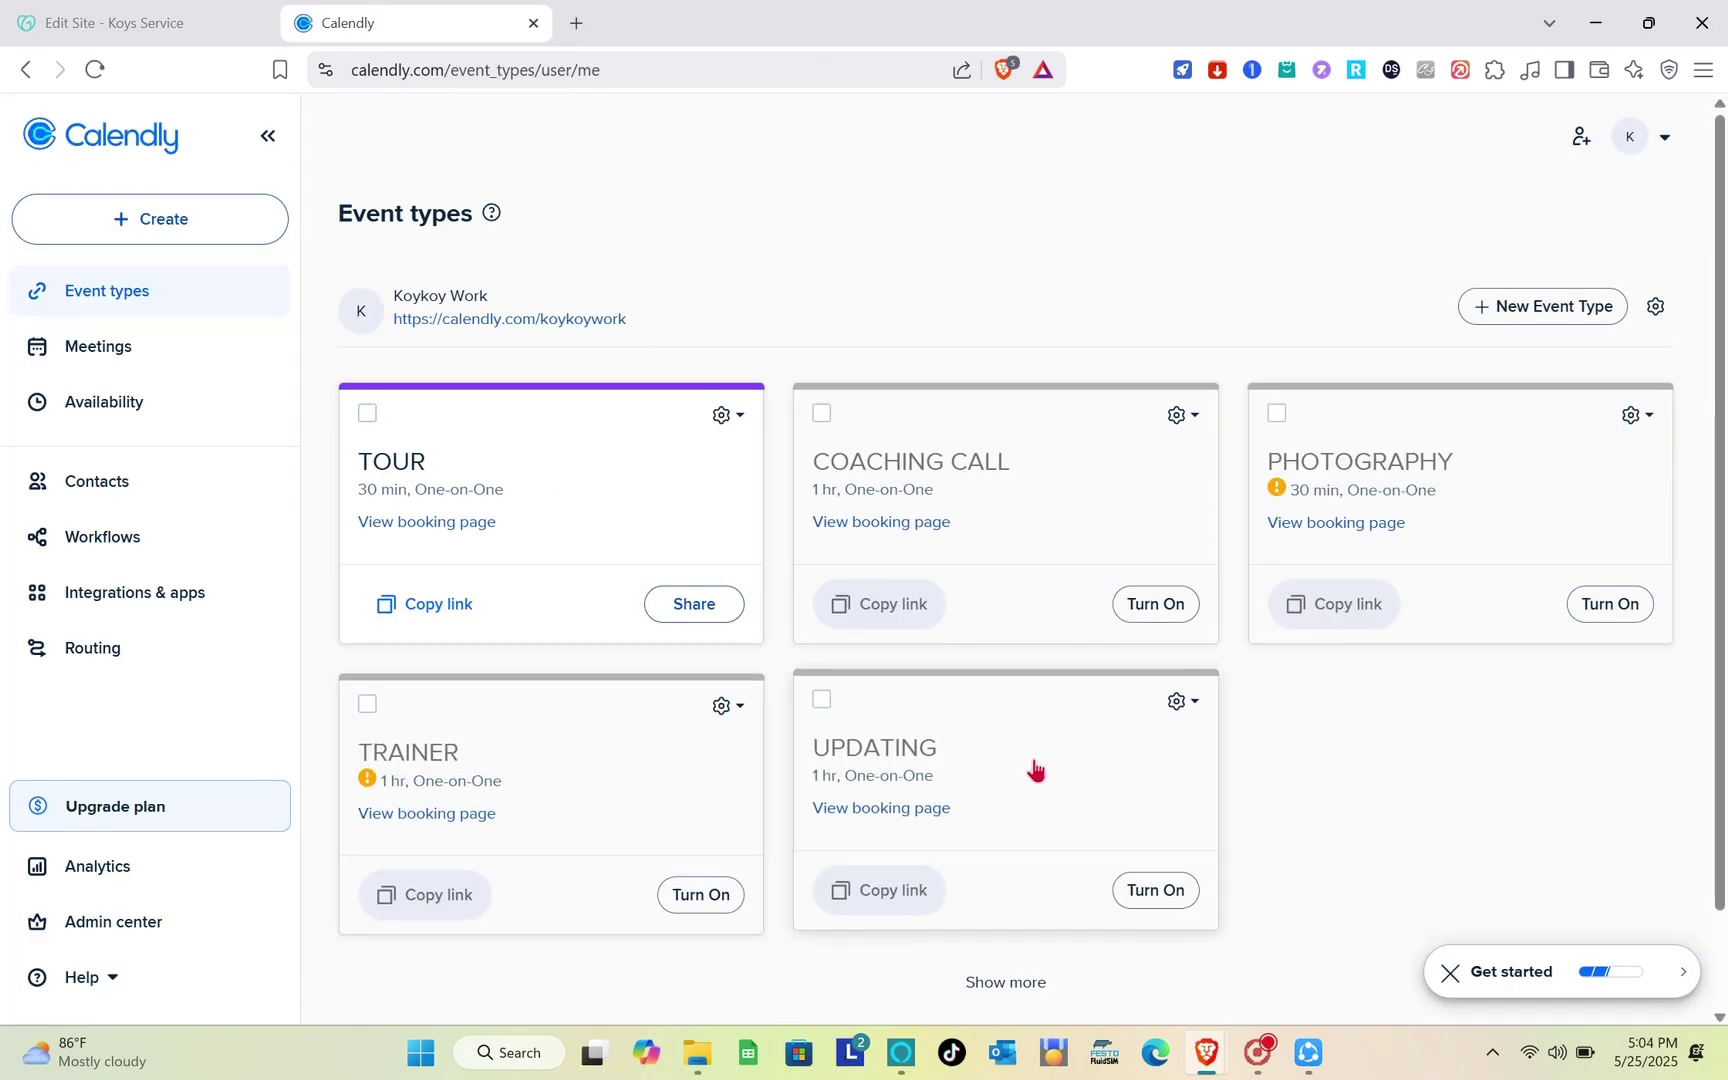
# Copy the booking link of the TOUR event type
pyautogui.scroll(-2, 1035, 770)
pyautogui.scroll(2, 1035, 770)
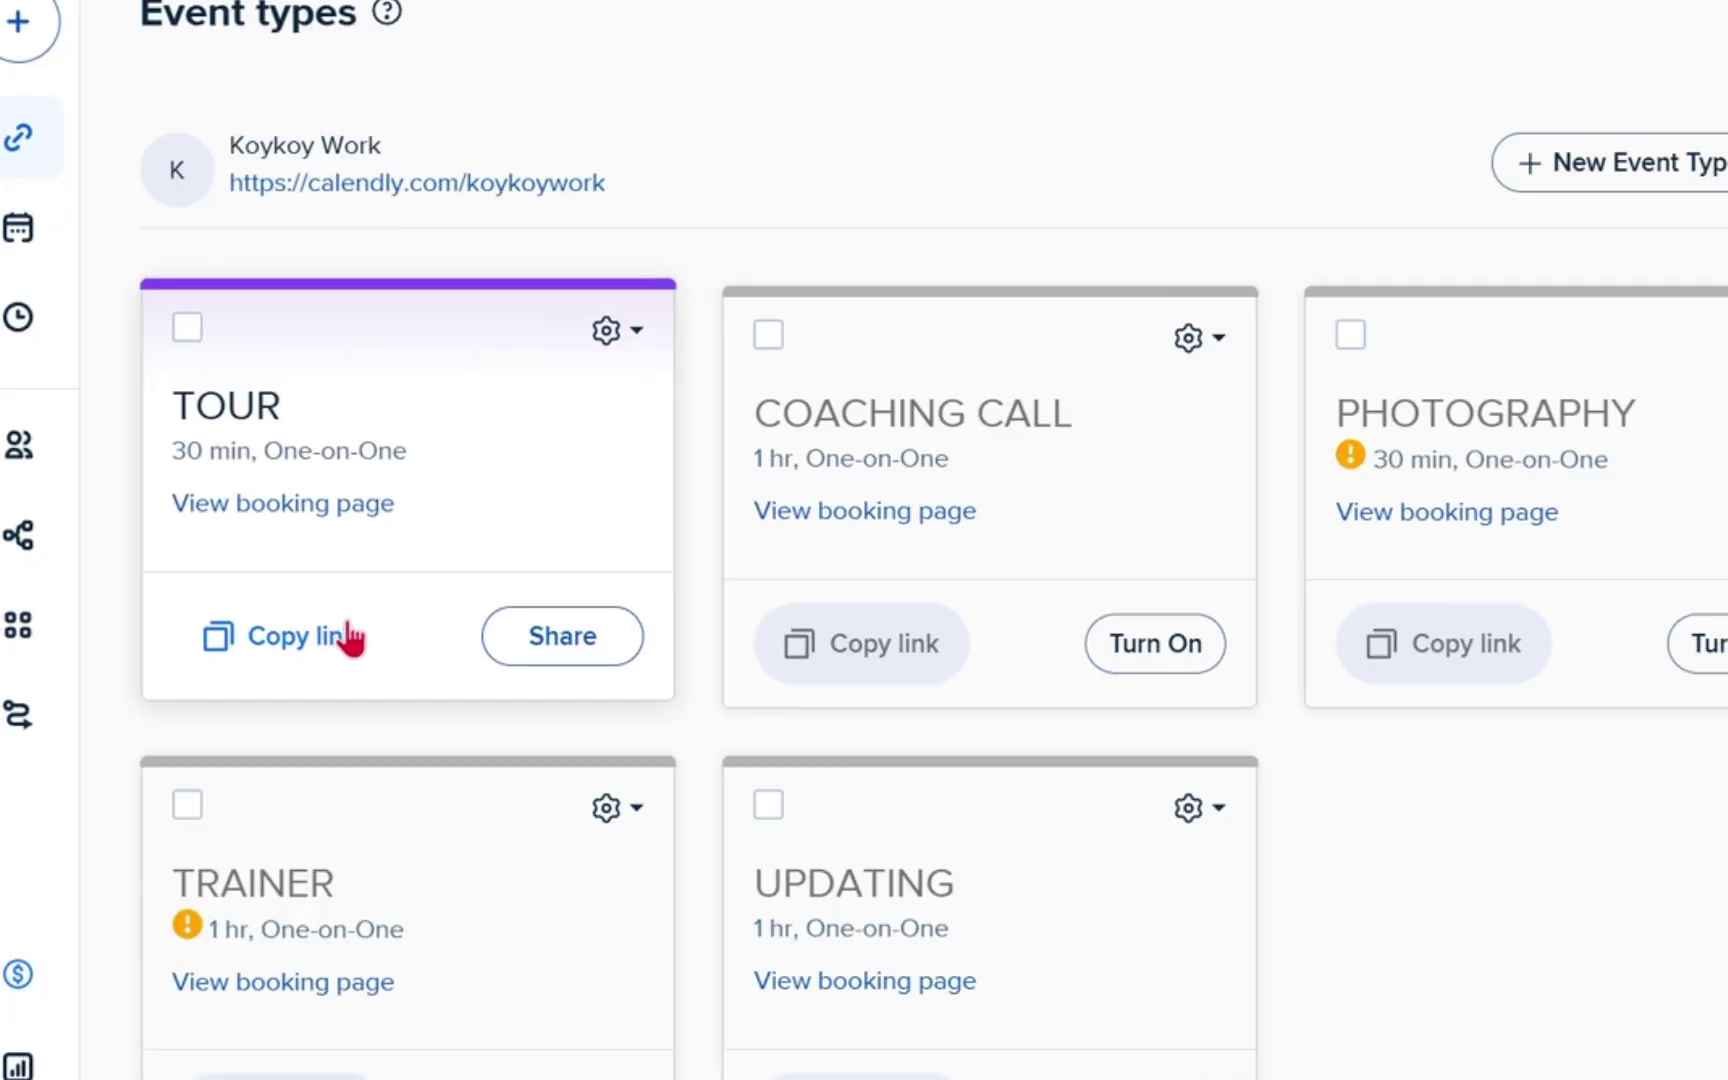
pyautogui.click(316, 640)
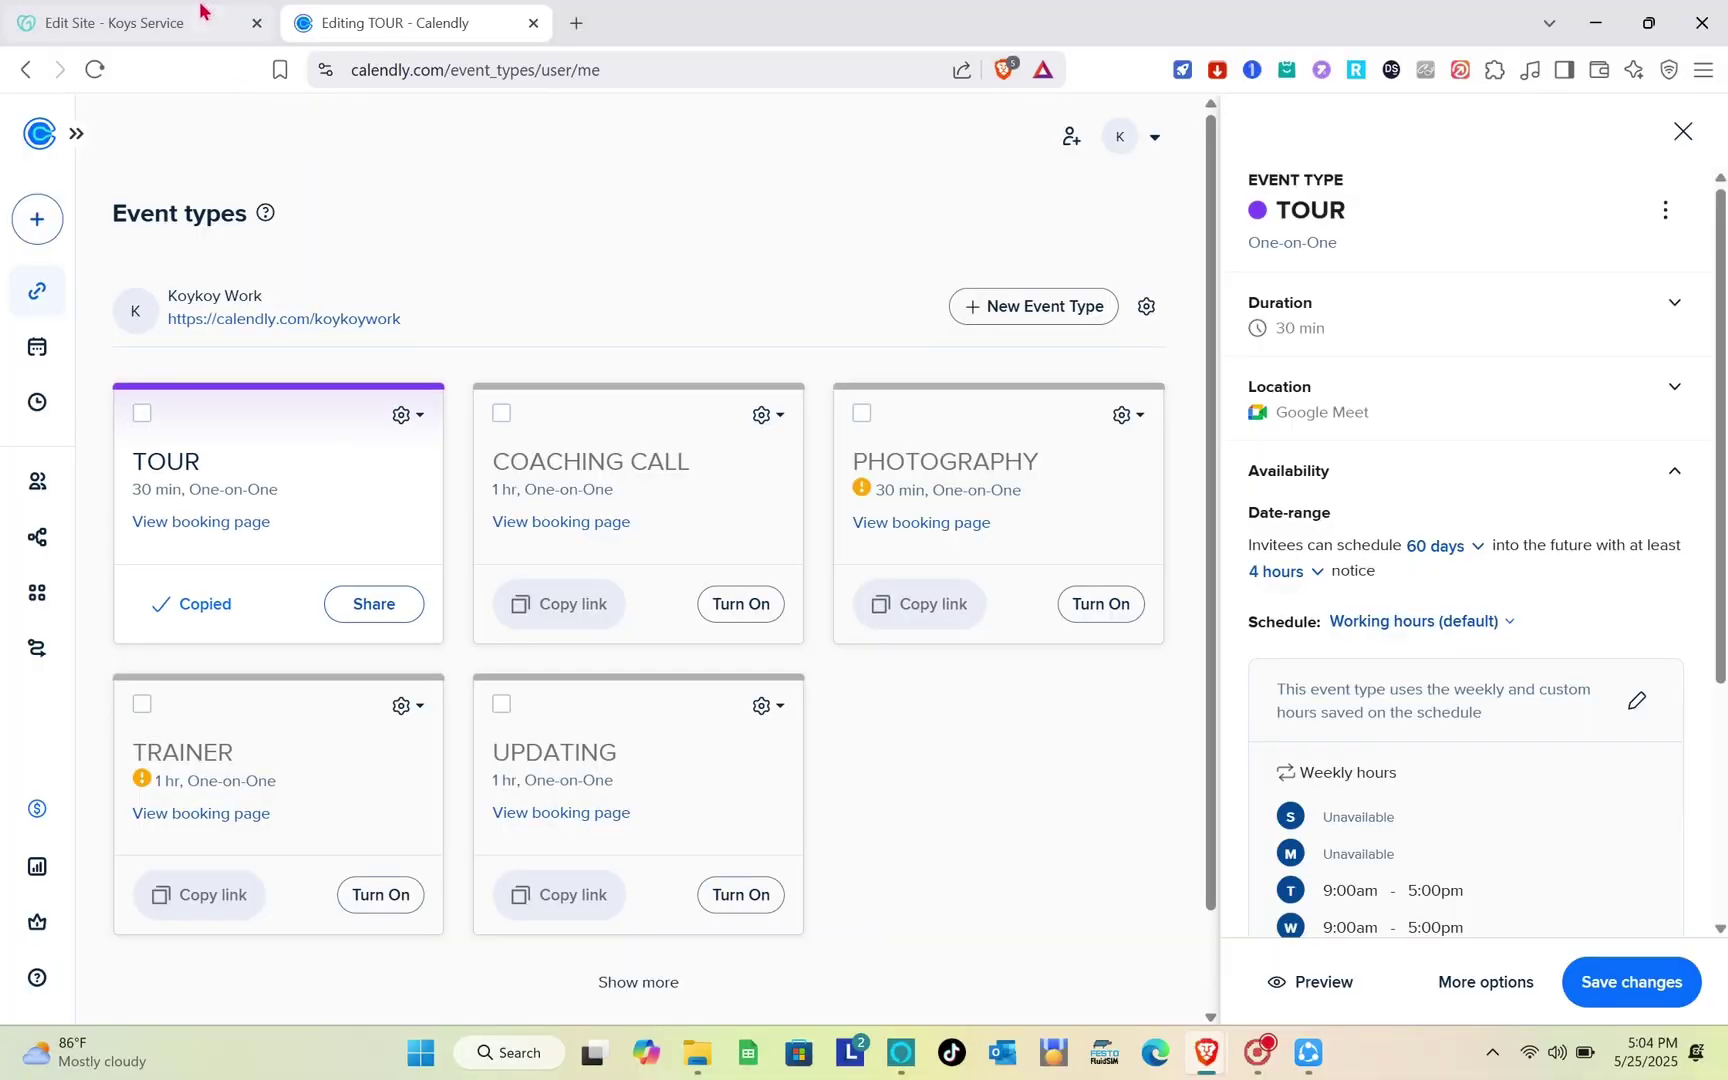
# Switch back to GoDaddy Website Builder and create the Book Here link with the copied TOUR booking URL, also shown in the footer
pyautogui.click(197, 11)
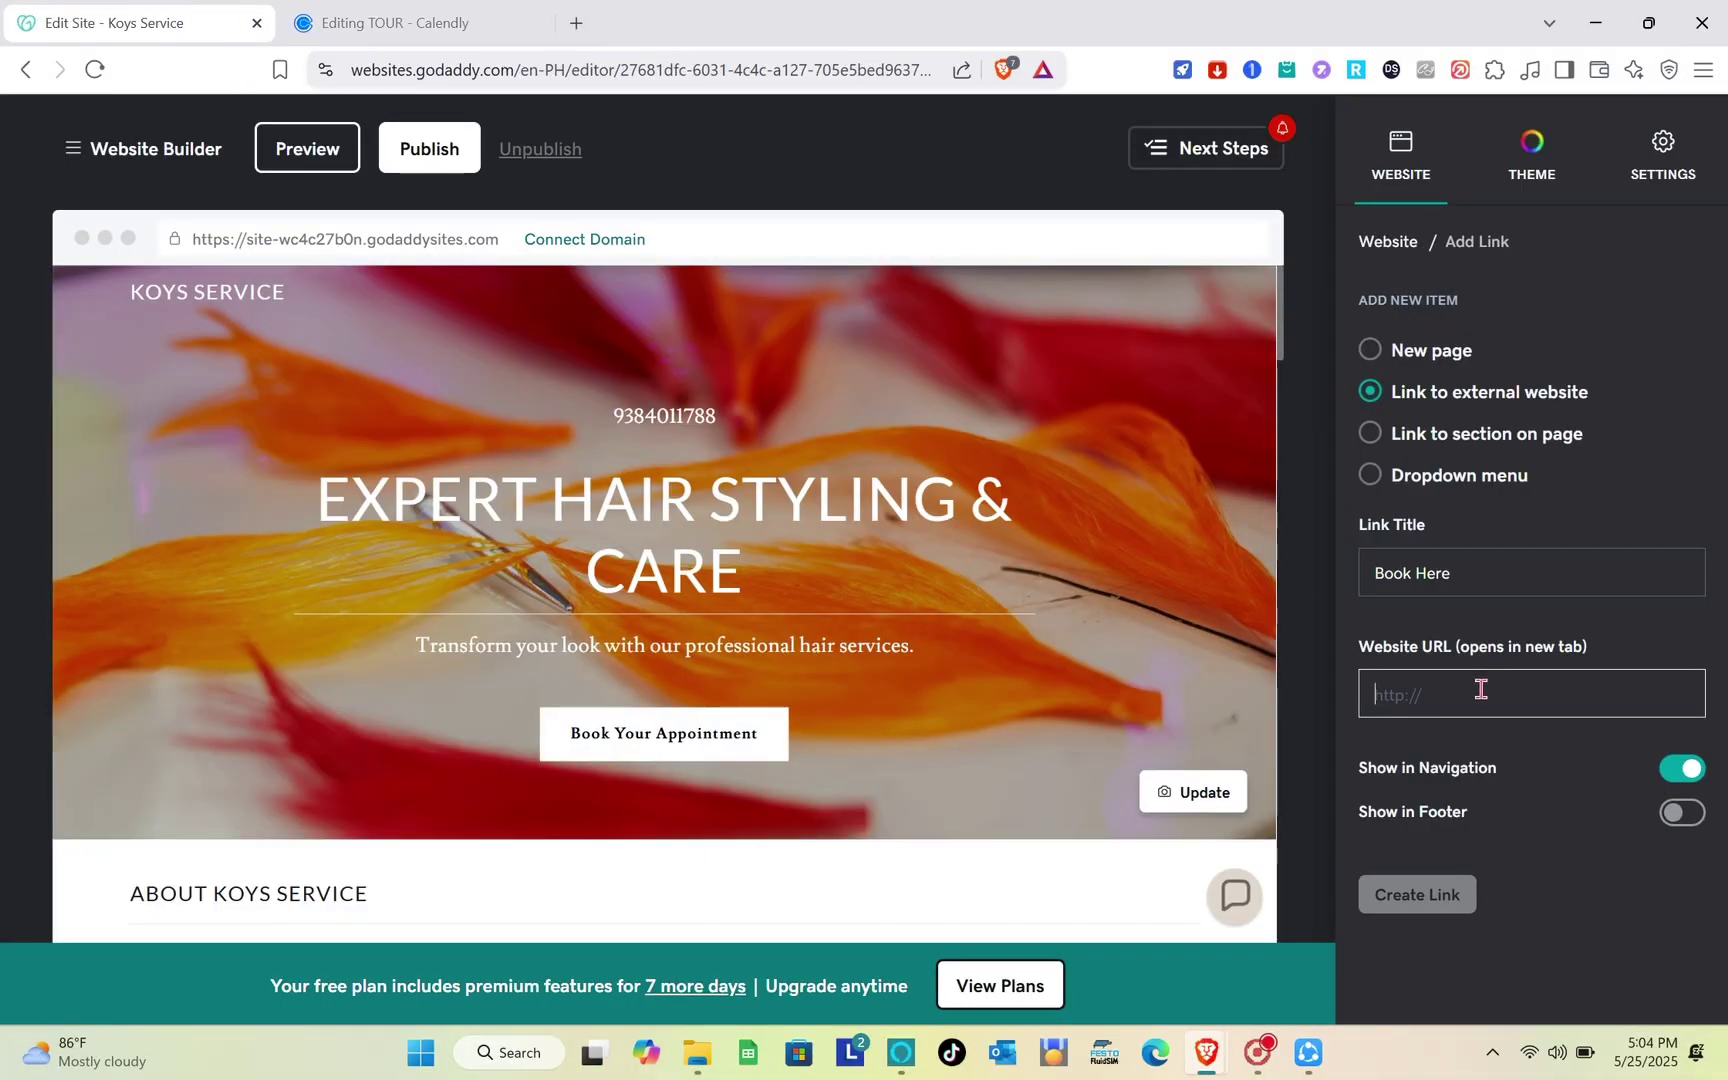
pyautogui.write('https://calendly.com/koykoywork/tour')
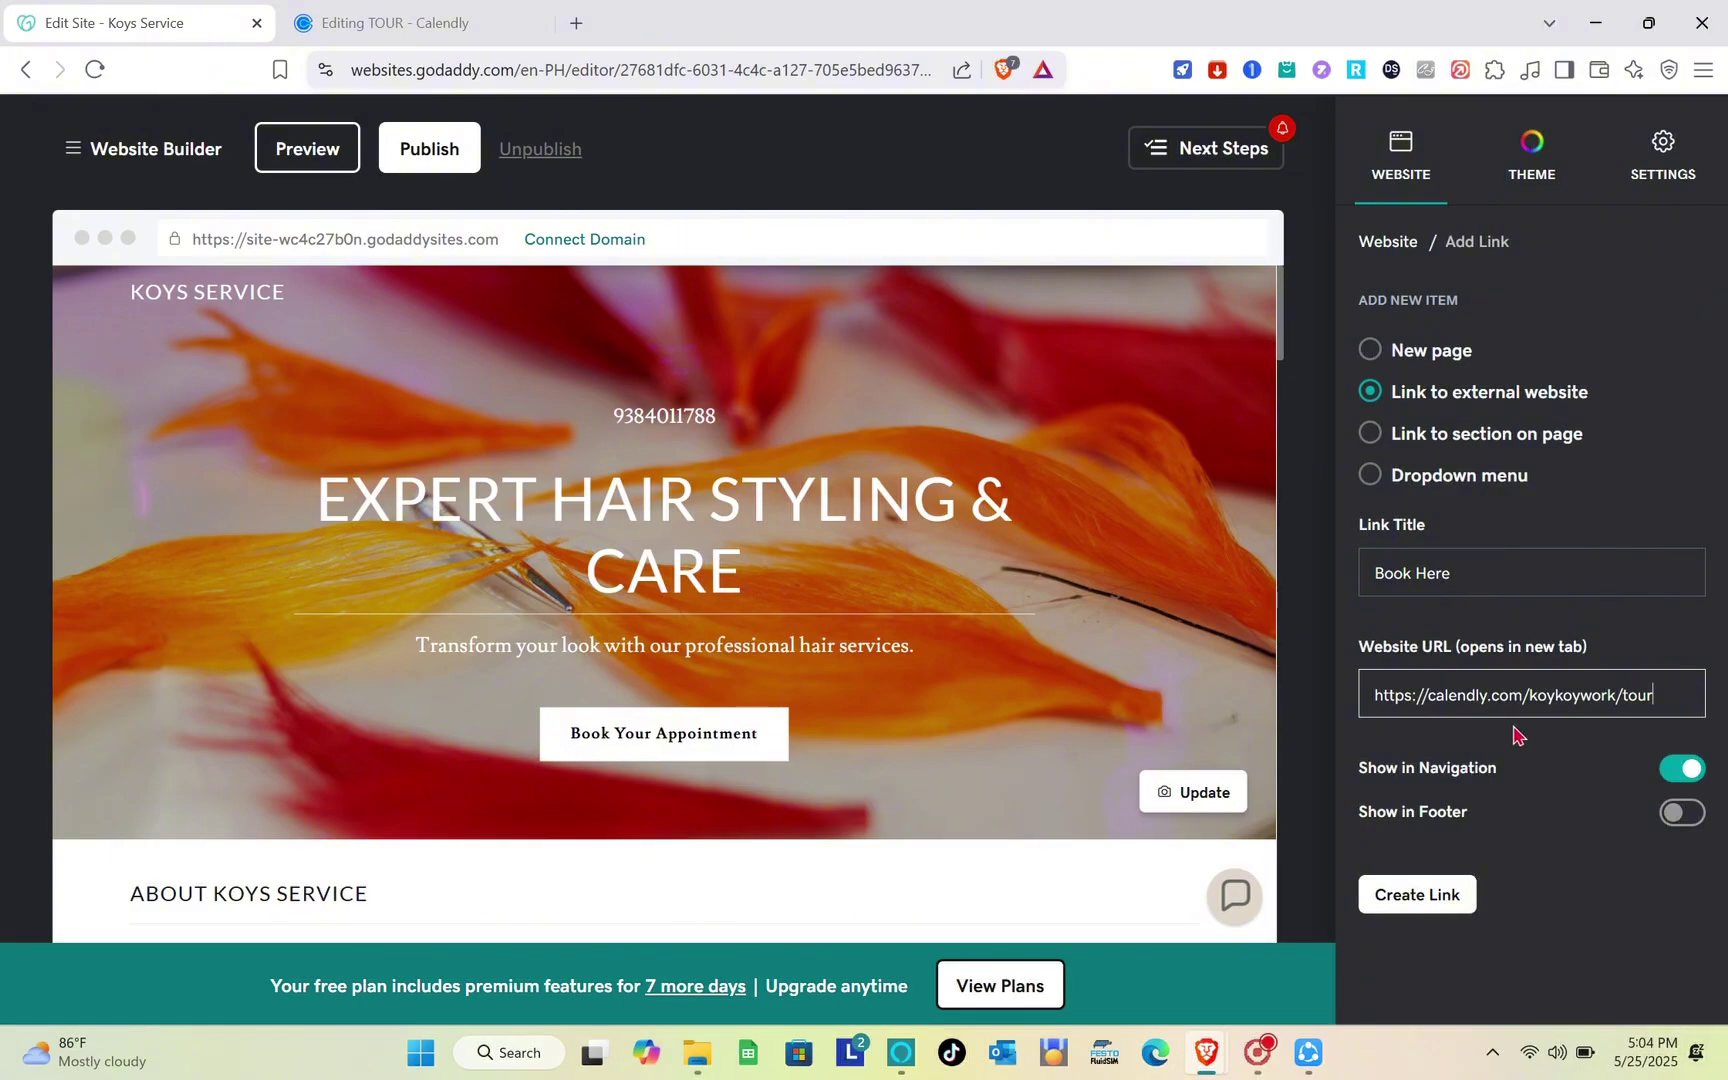
pyautogui.click(1683, 815)
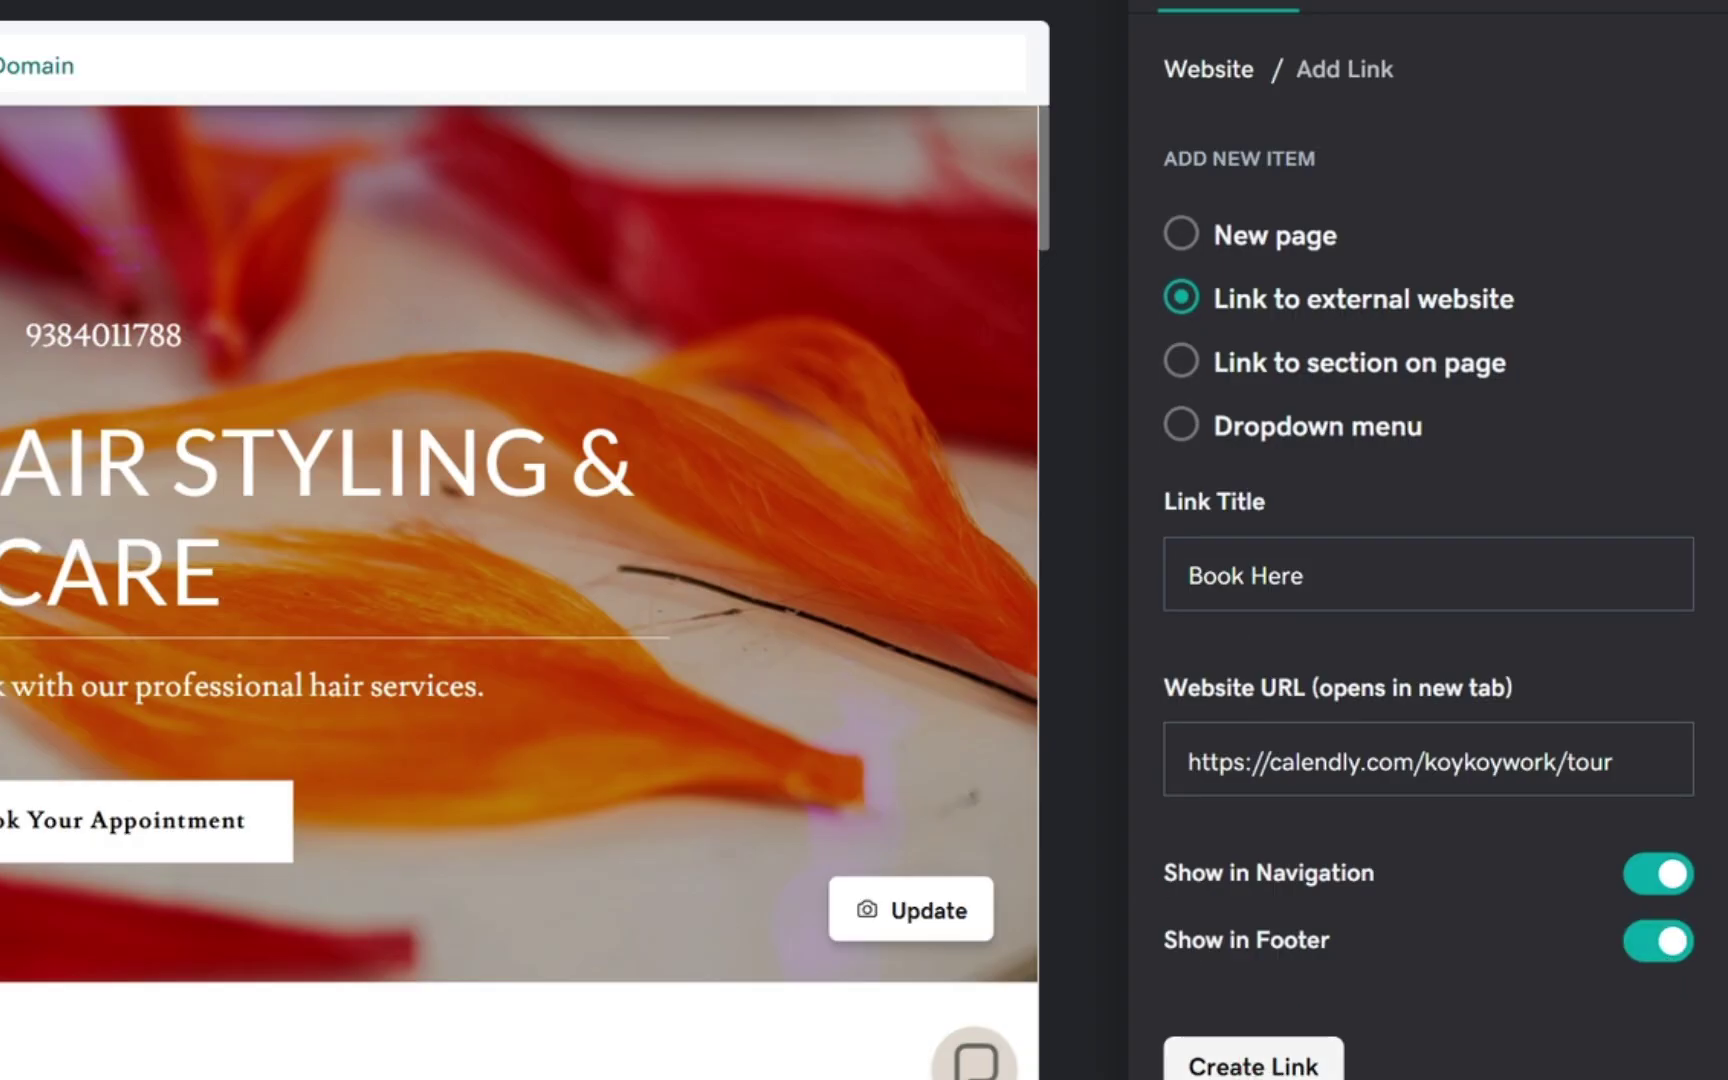
pyautogui.click(1284, 1064)
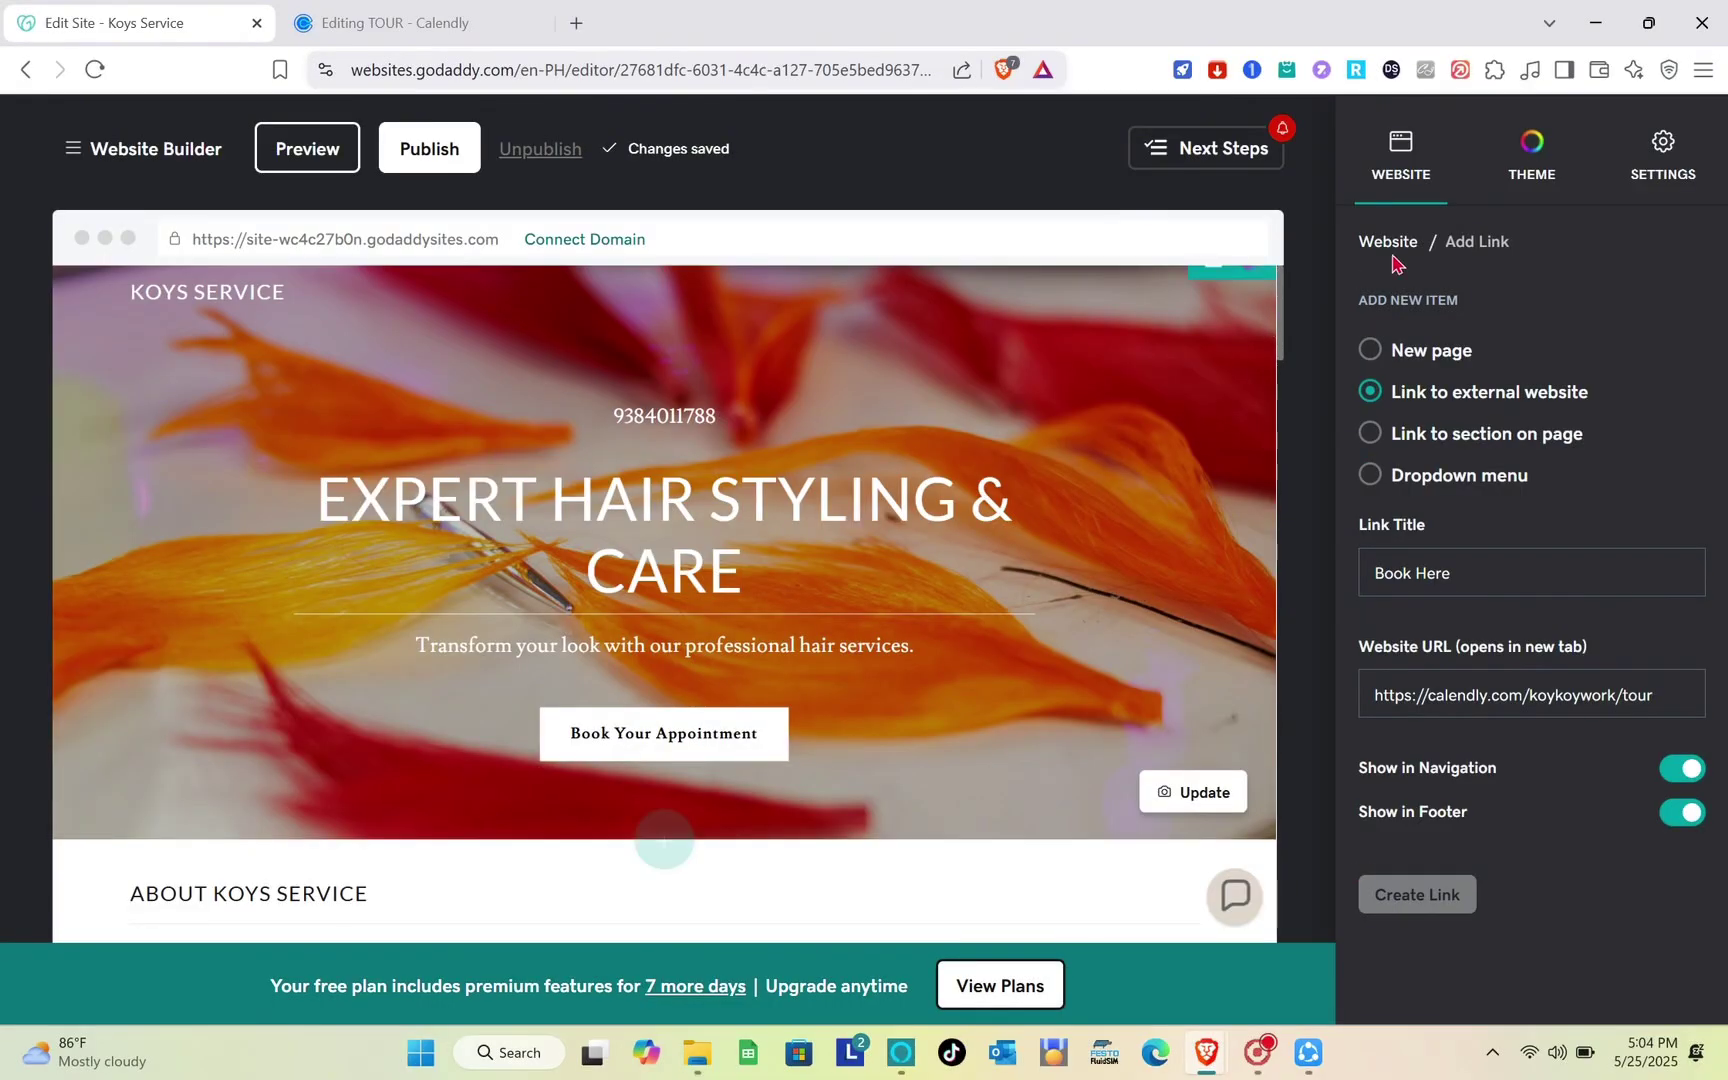
pyautogui.scroll(-3, 1003, 583)
pyautogui.scroll(3, 1003, 583)
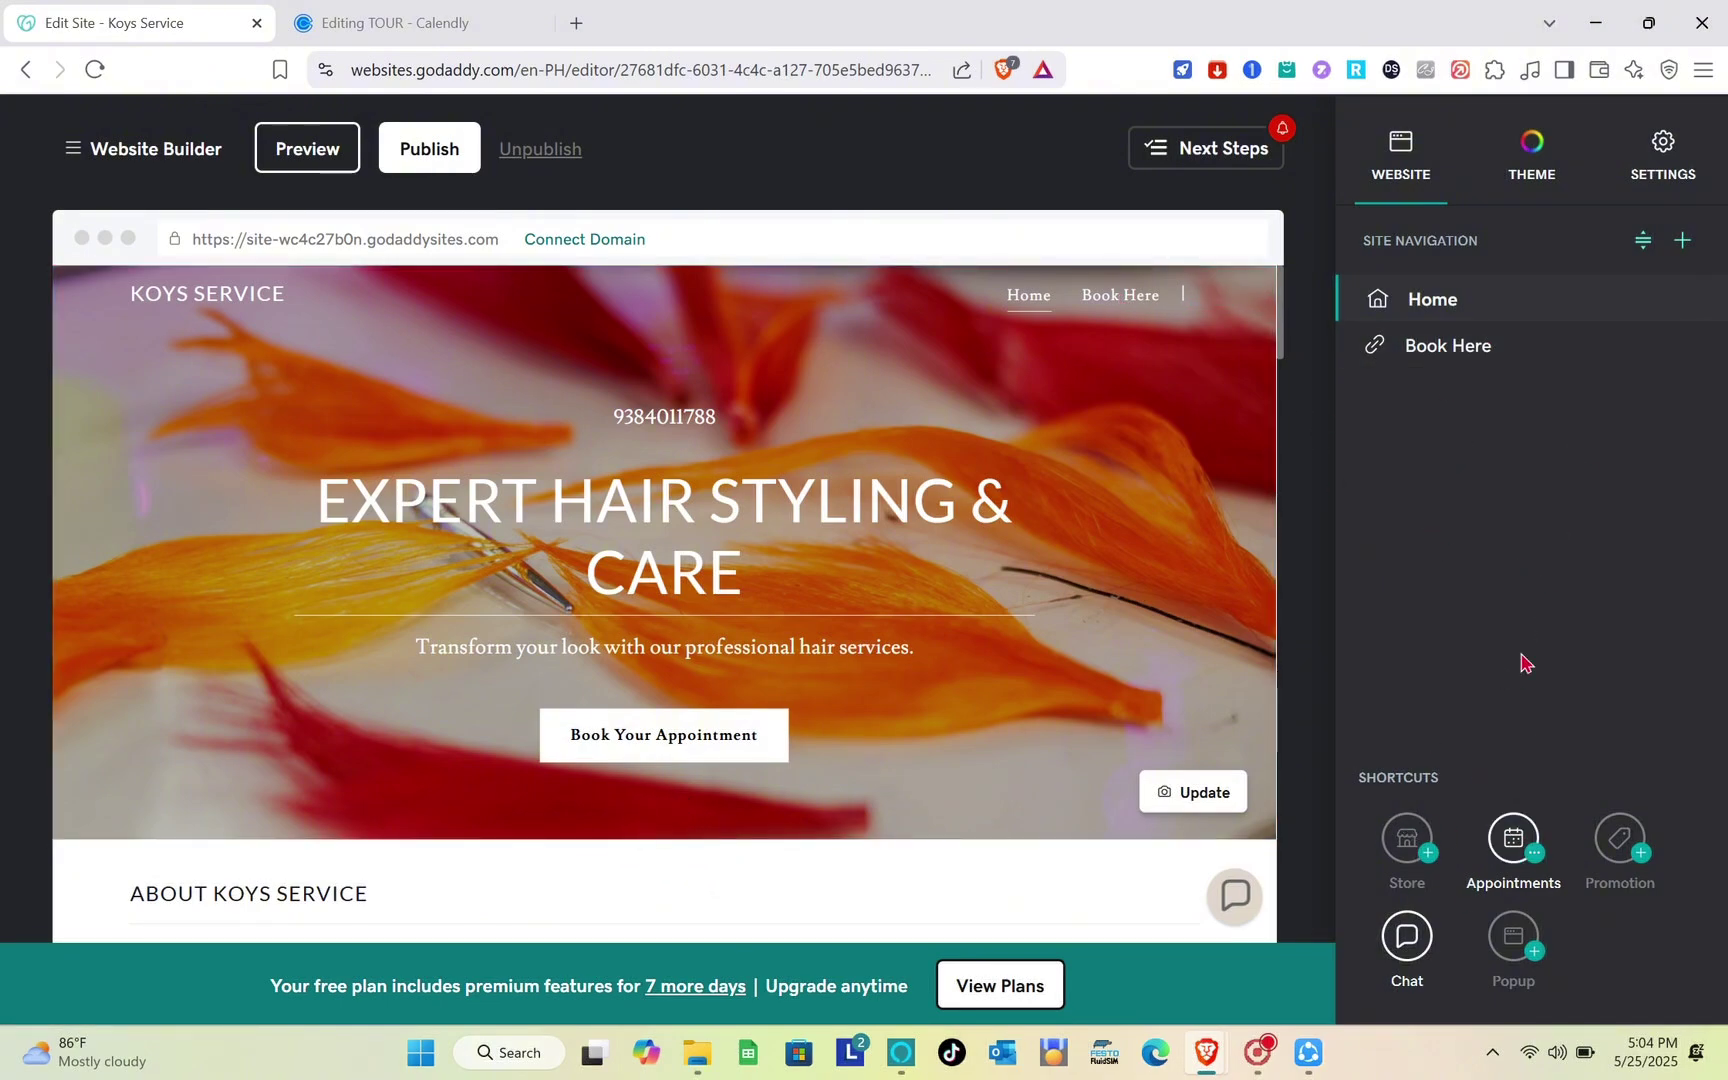
# Add a navigation link titled Book to the About Koys Service section of the Home page, shown in navigation and footer
pyautogui.click(1683, 242)
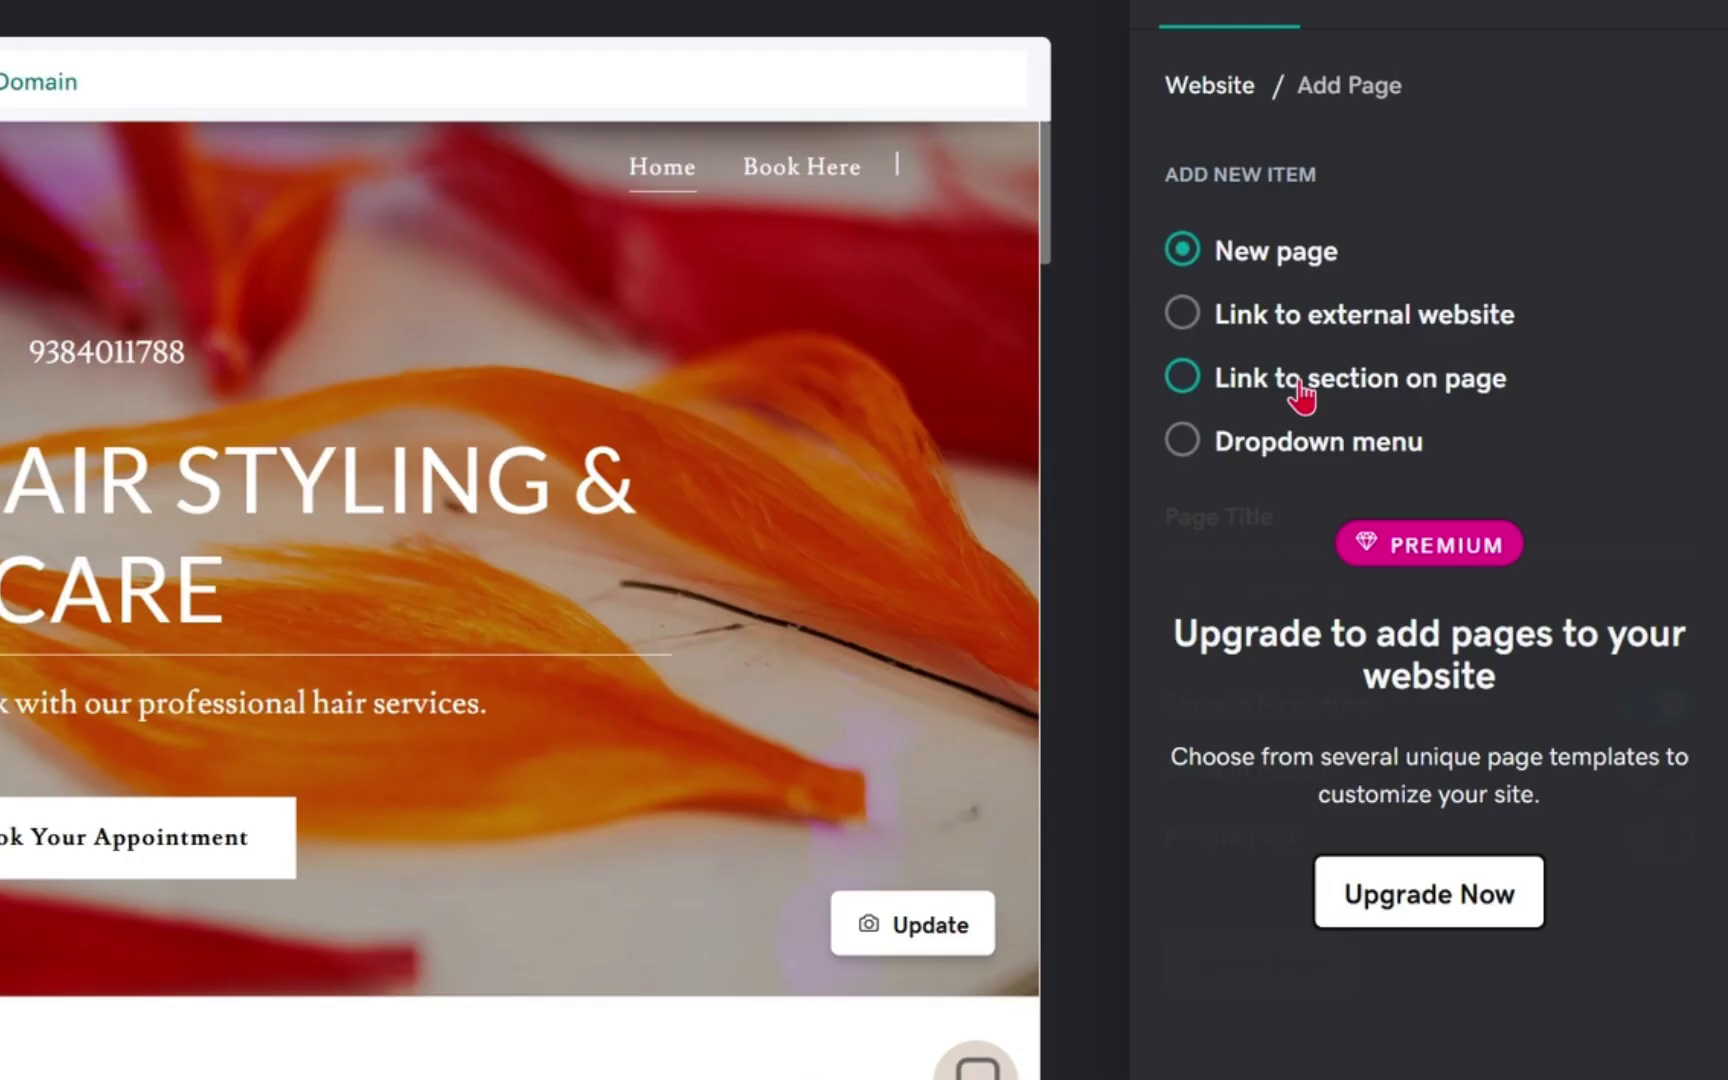
pyautogui.click(1447, 438)
pyautogui.click(1293, 593)
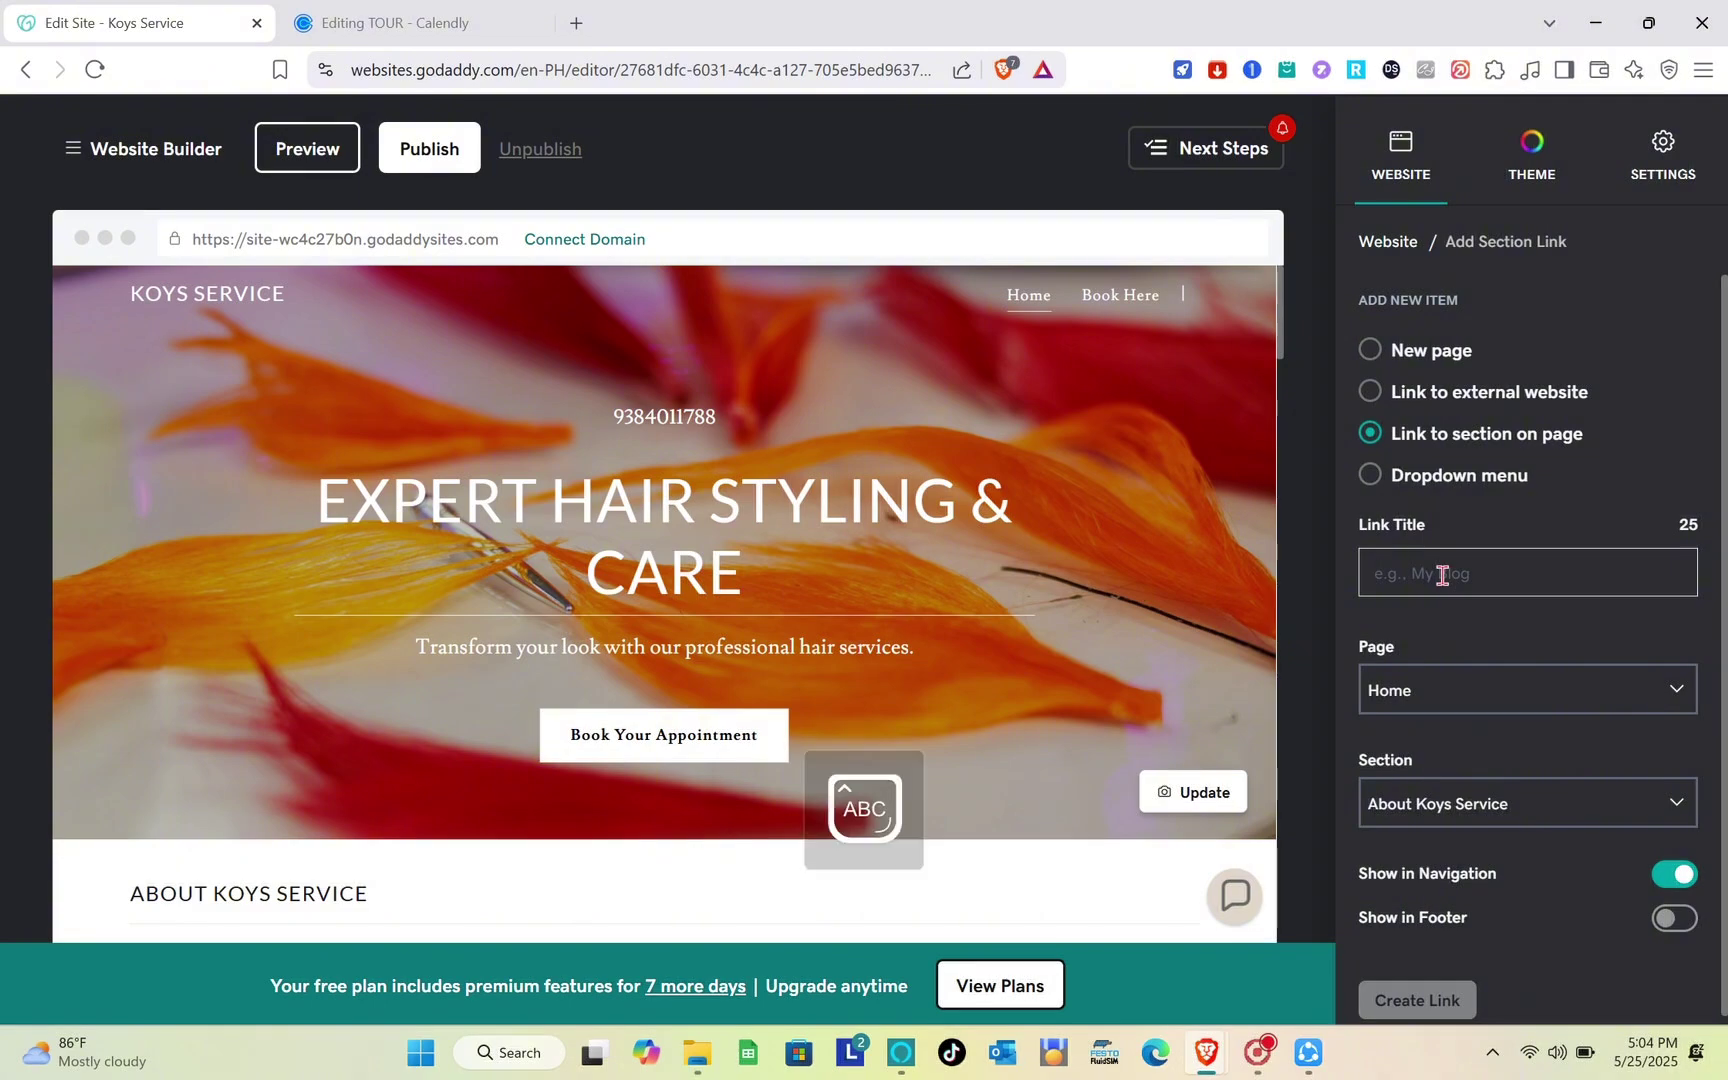
pyautogui.write('Book')
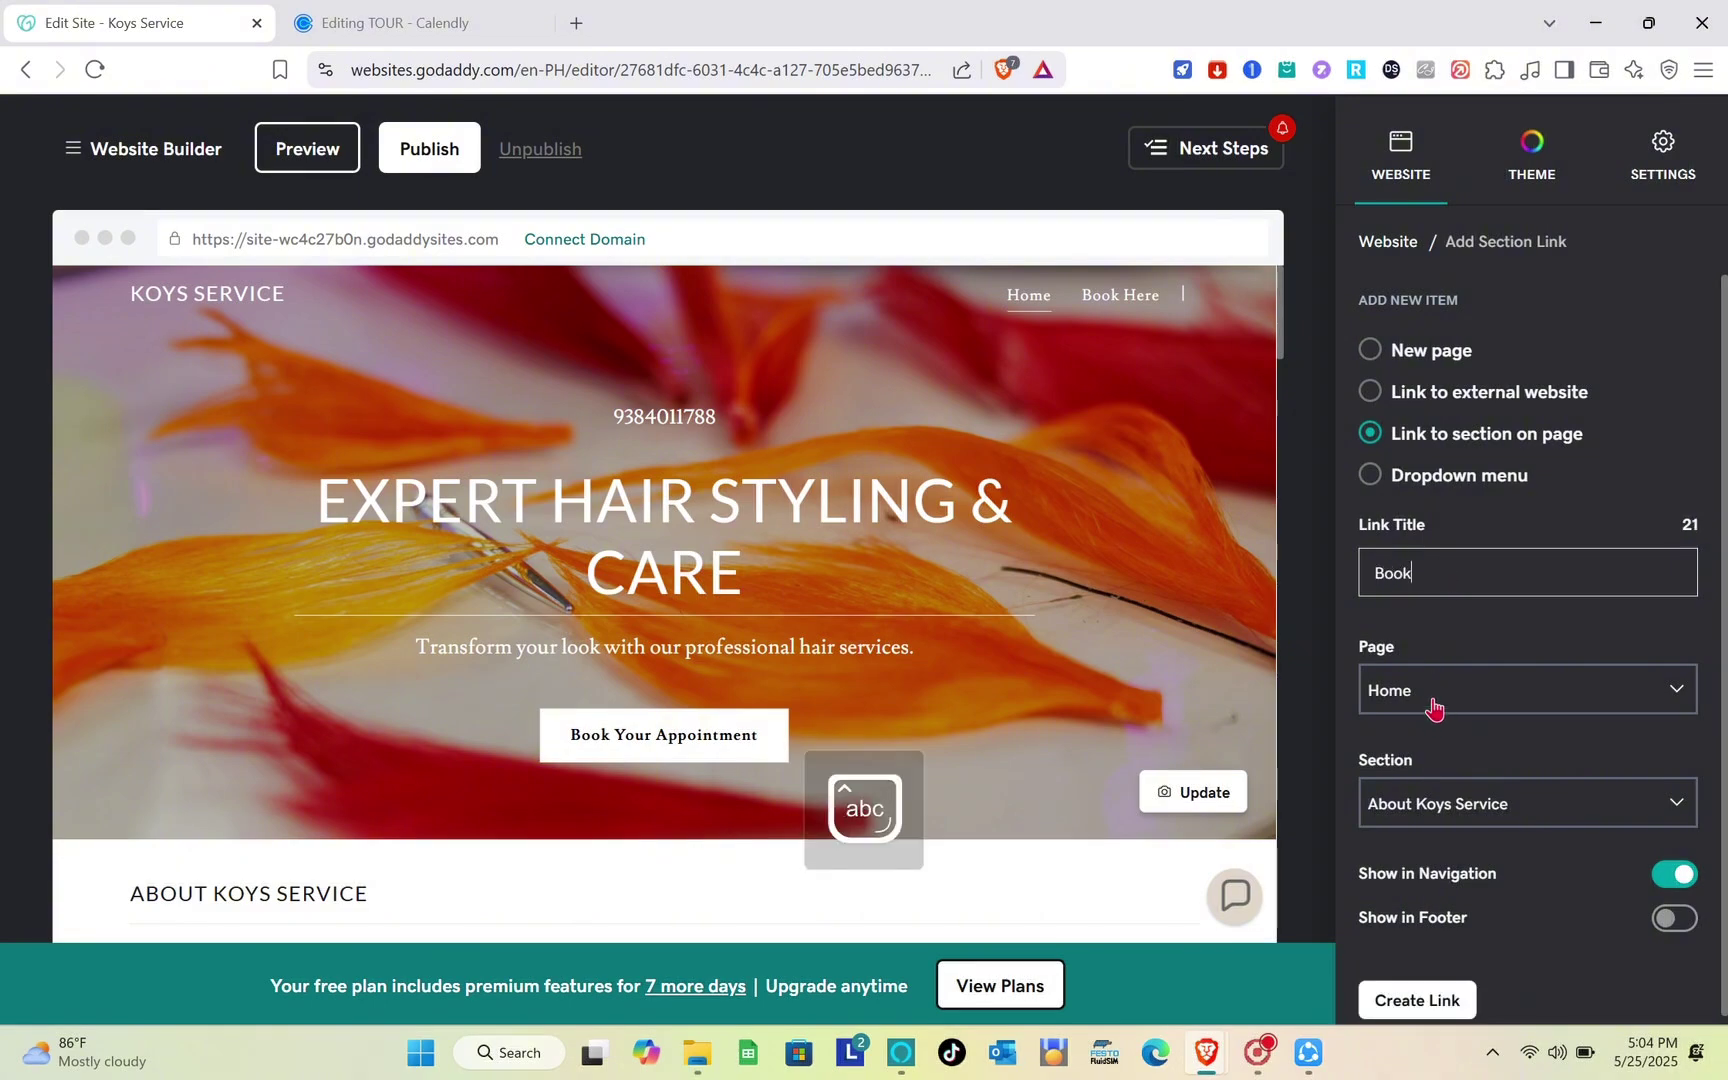
pyautogui.click(1434, 704)
pyautogui.click(1434, 704)
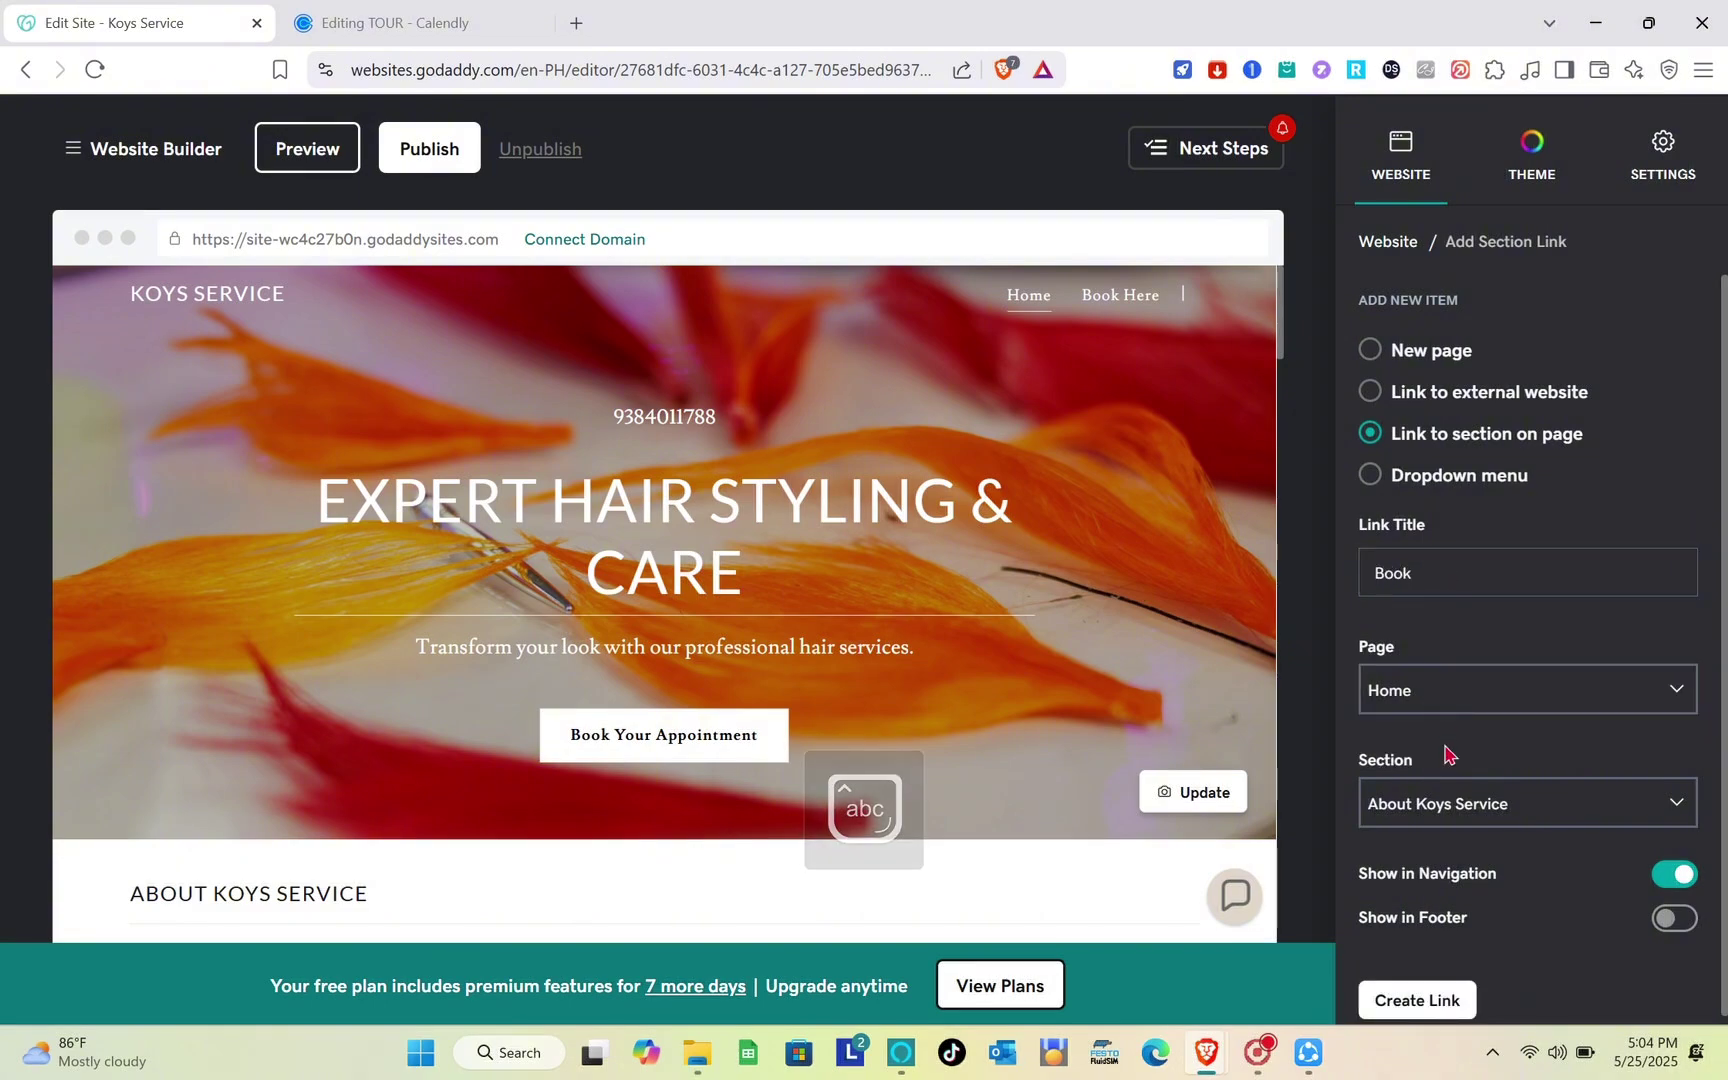
pyautogui.scroll(-1, 1485, 812)
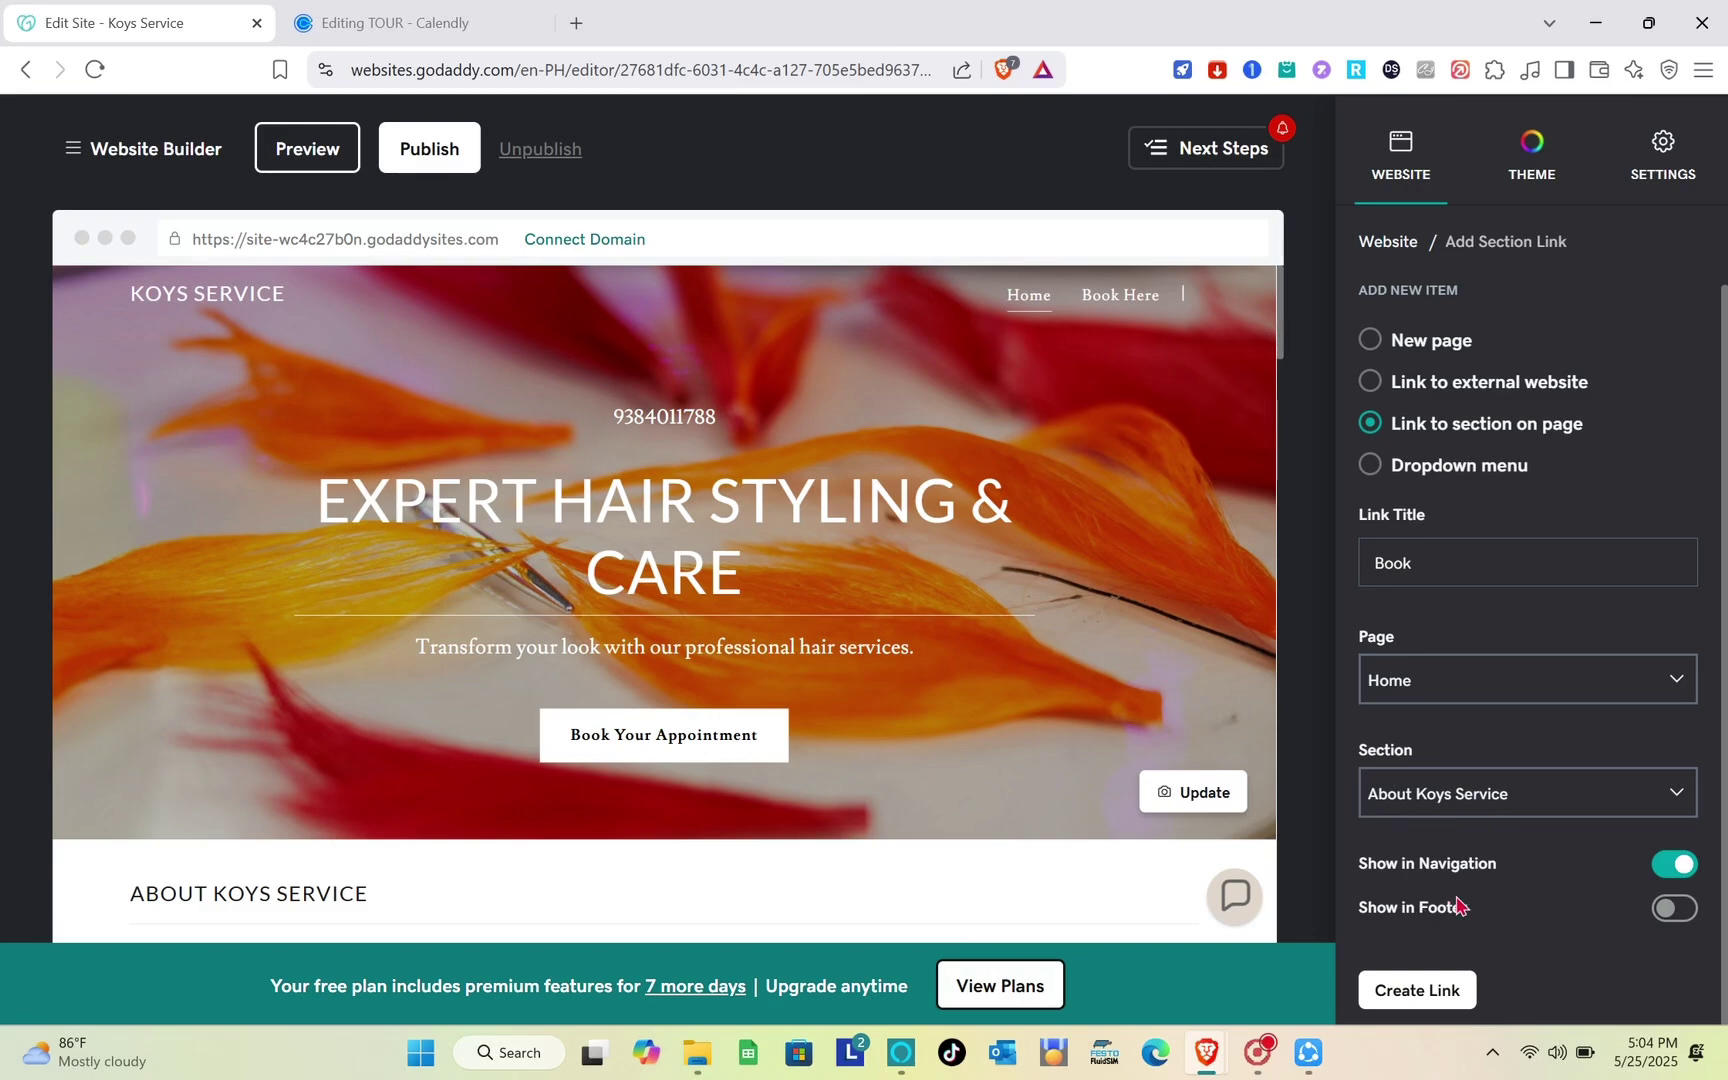
pyautogui.click(1673, 912)
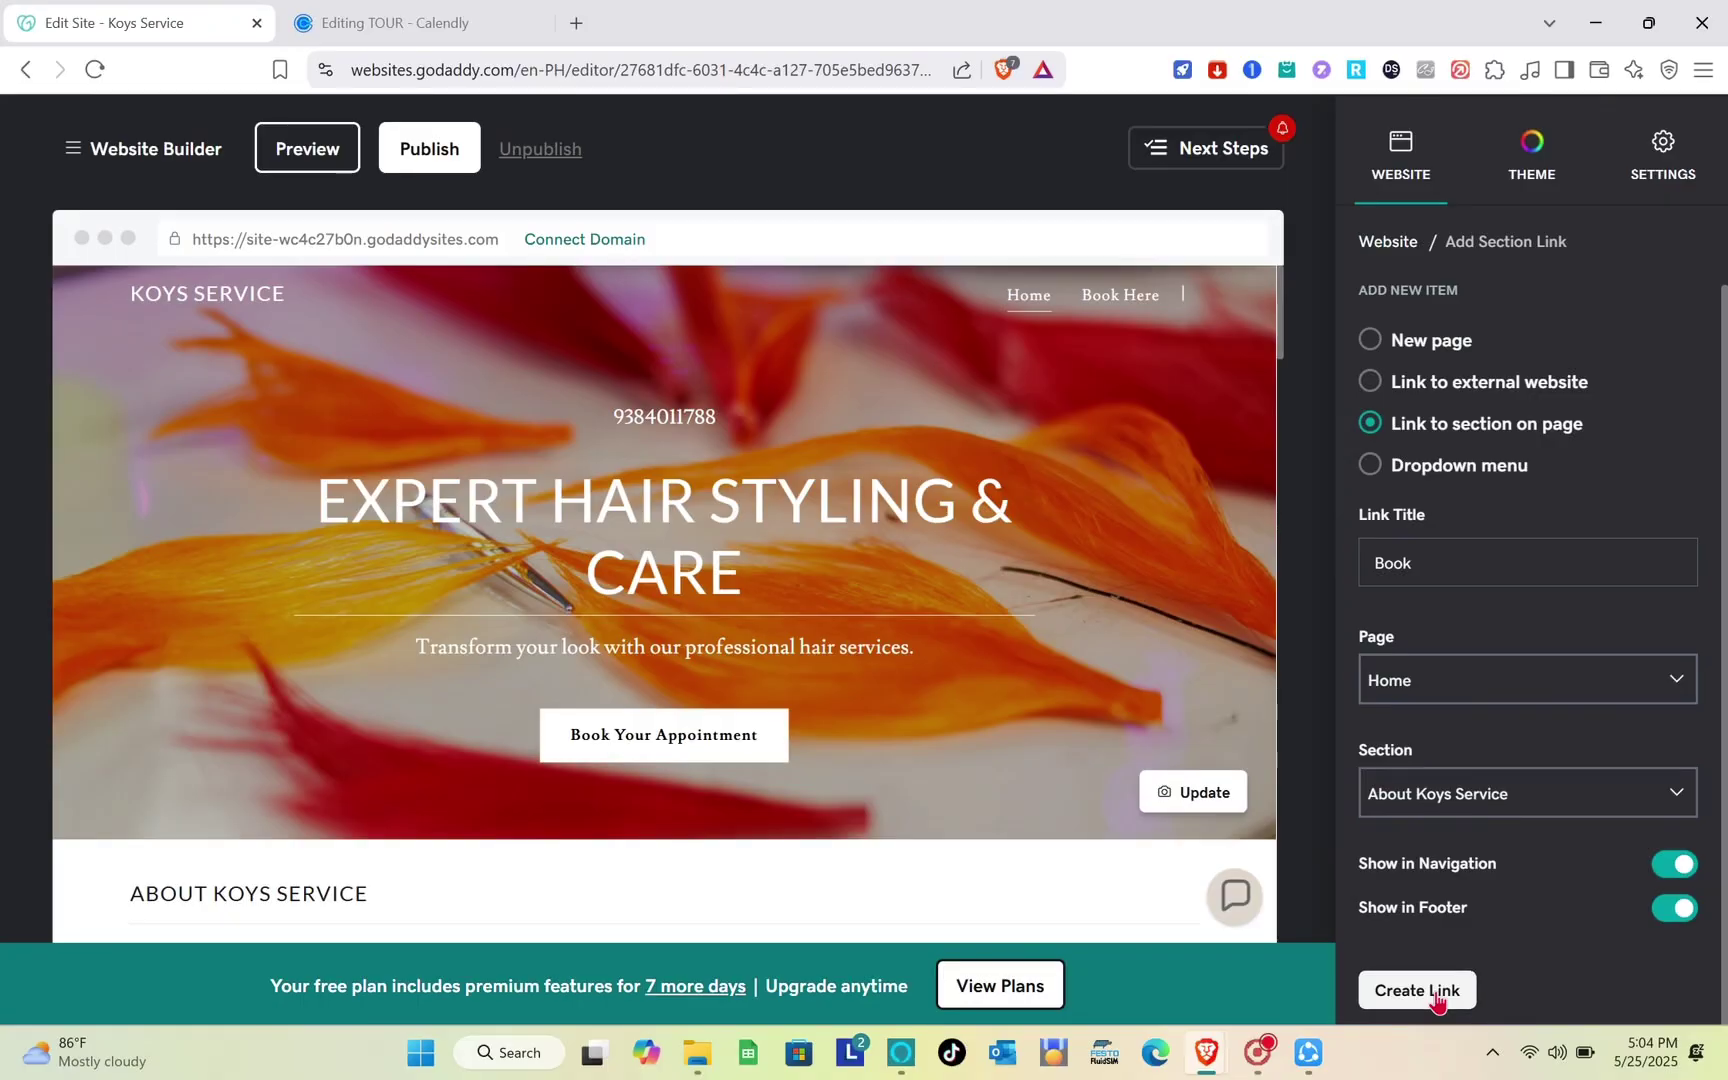
pyautogui.click(1437, 993)
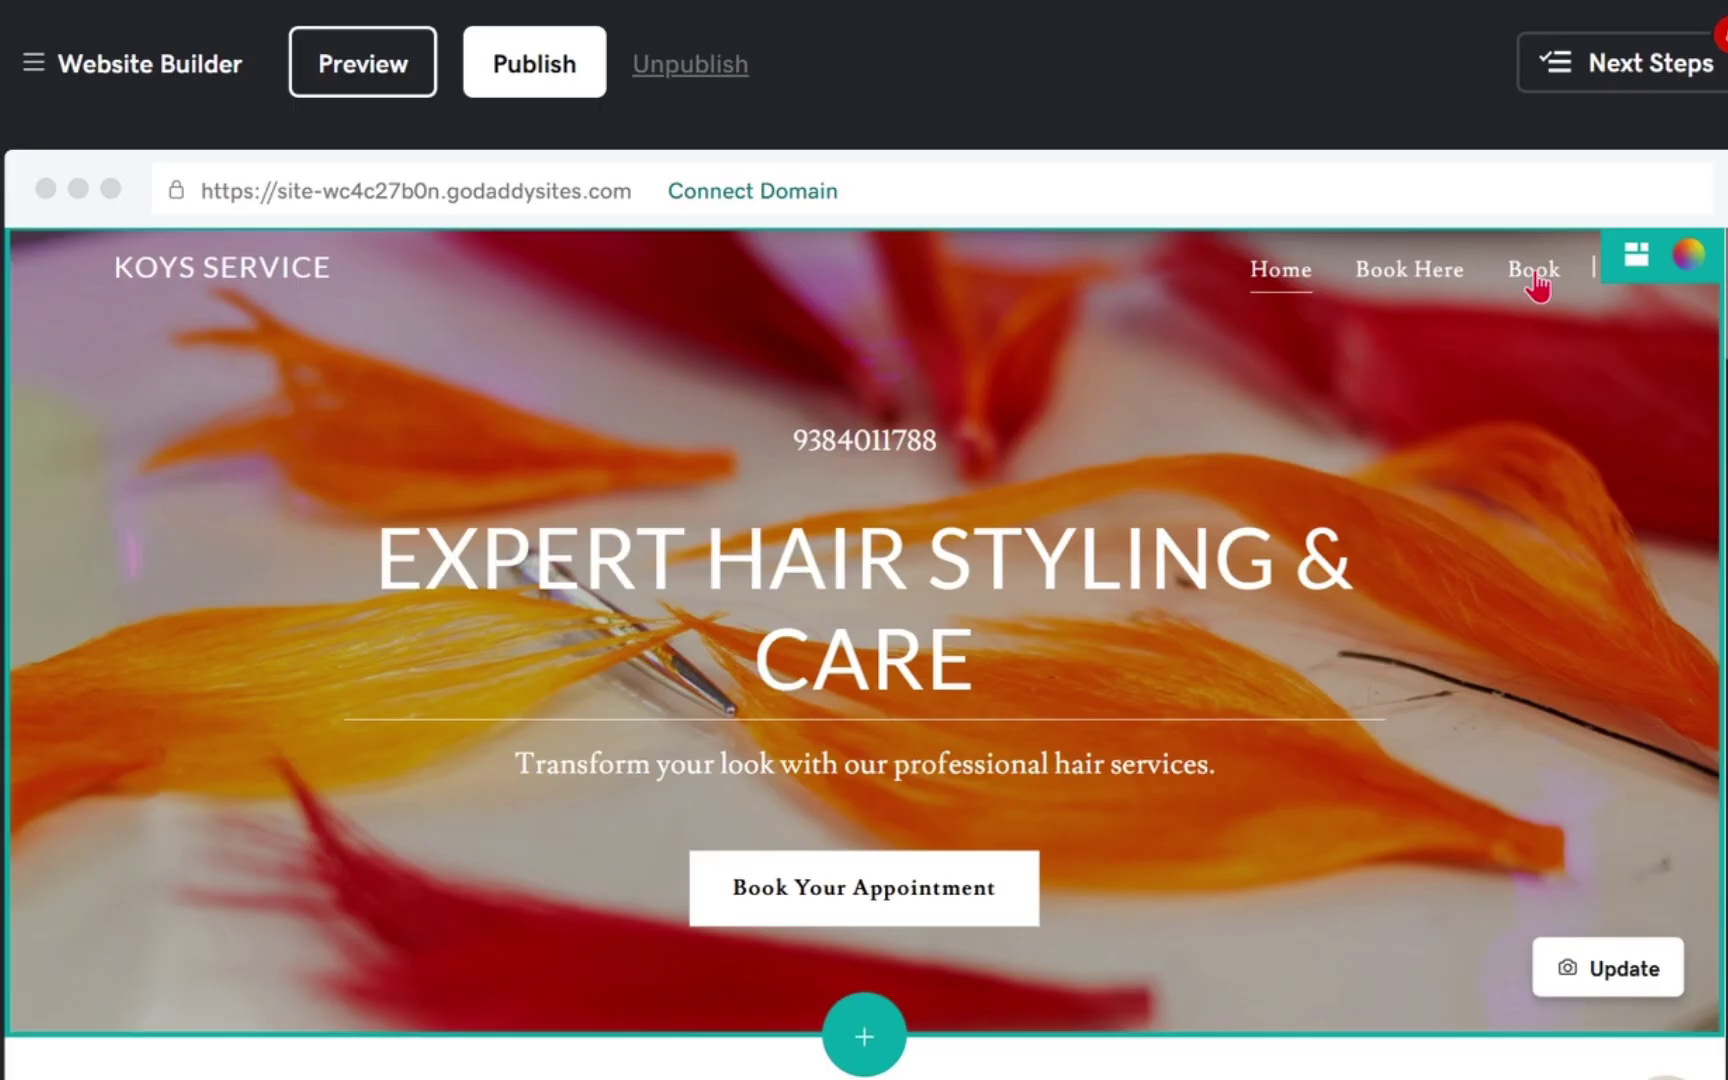
pyautogui.scroll(-5, 1150, 308)
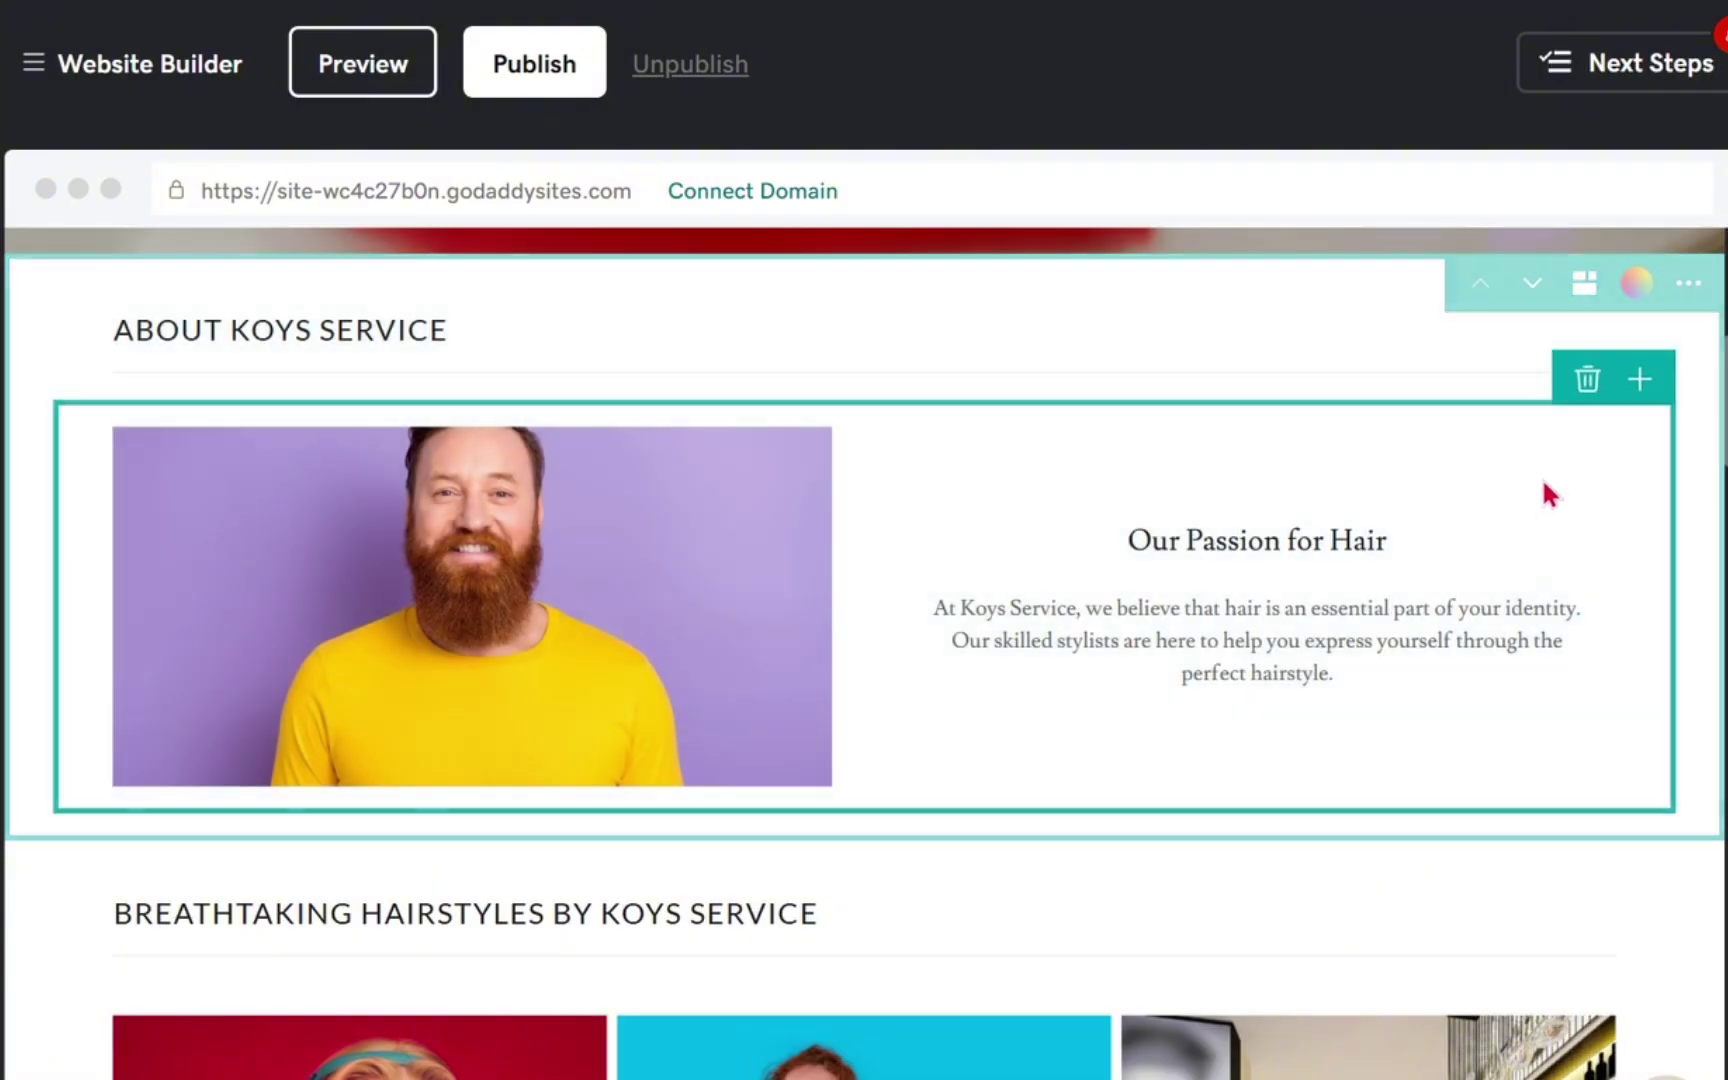
pyautogui.scroll(4, 1543, 490)
pyautogui.scroll(3, 1539, 494)
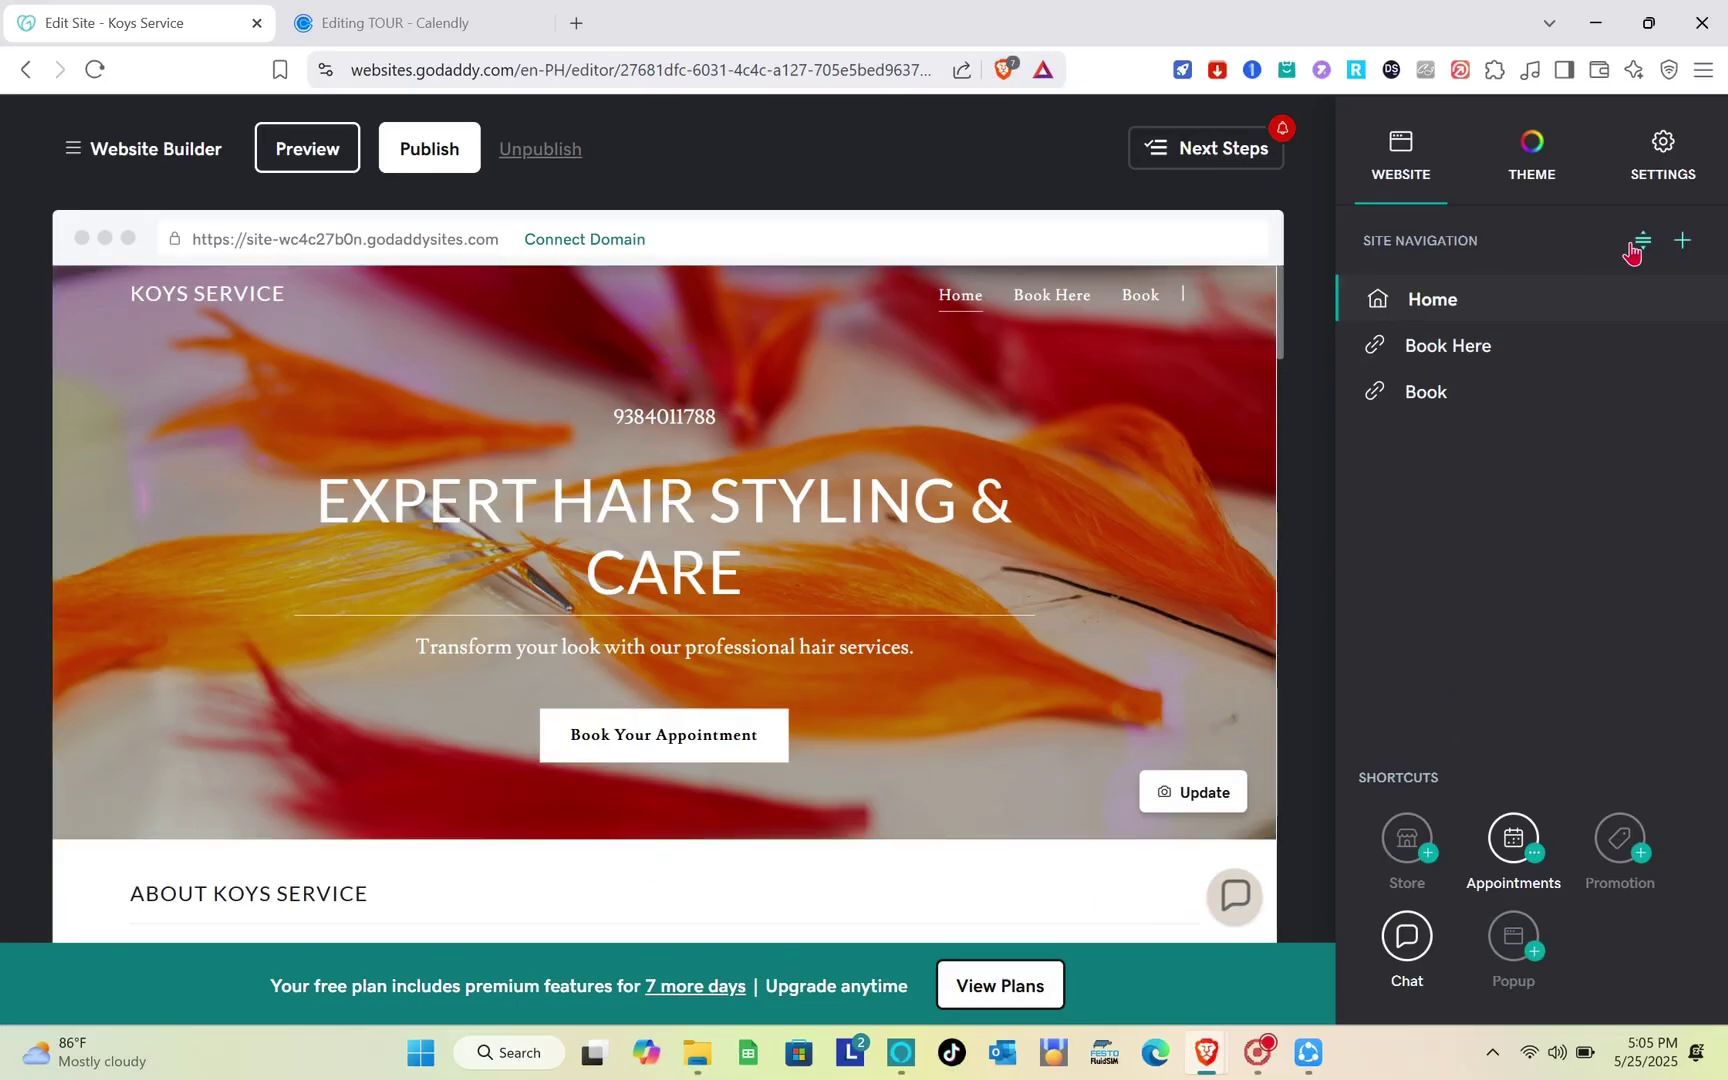
# Examine the dropdown menu settings and its selectable pages, and return to the site navigation without creating a menu
pyautogui.click(1684, 242)
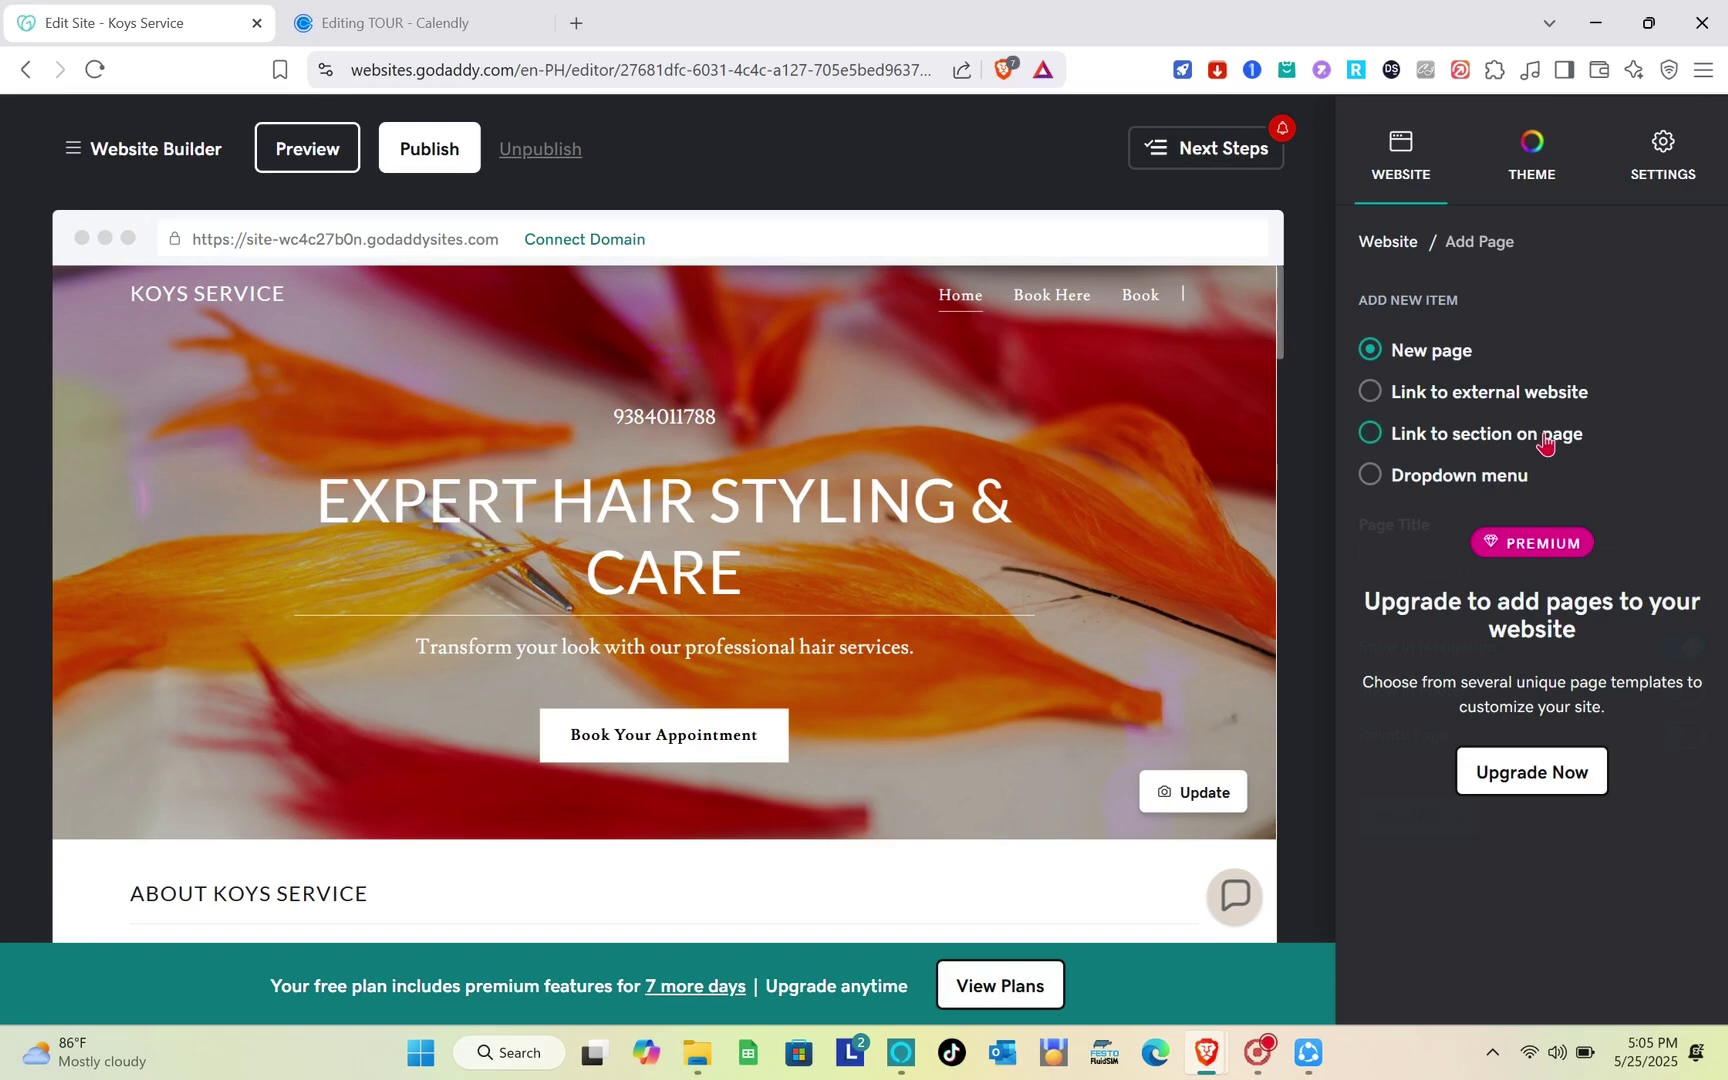
pyautogui.click(1372, 478)
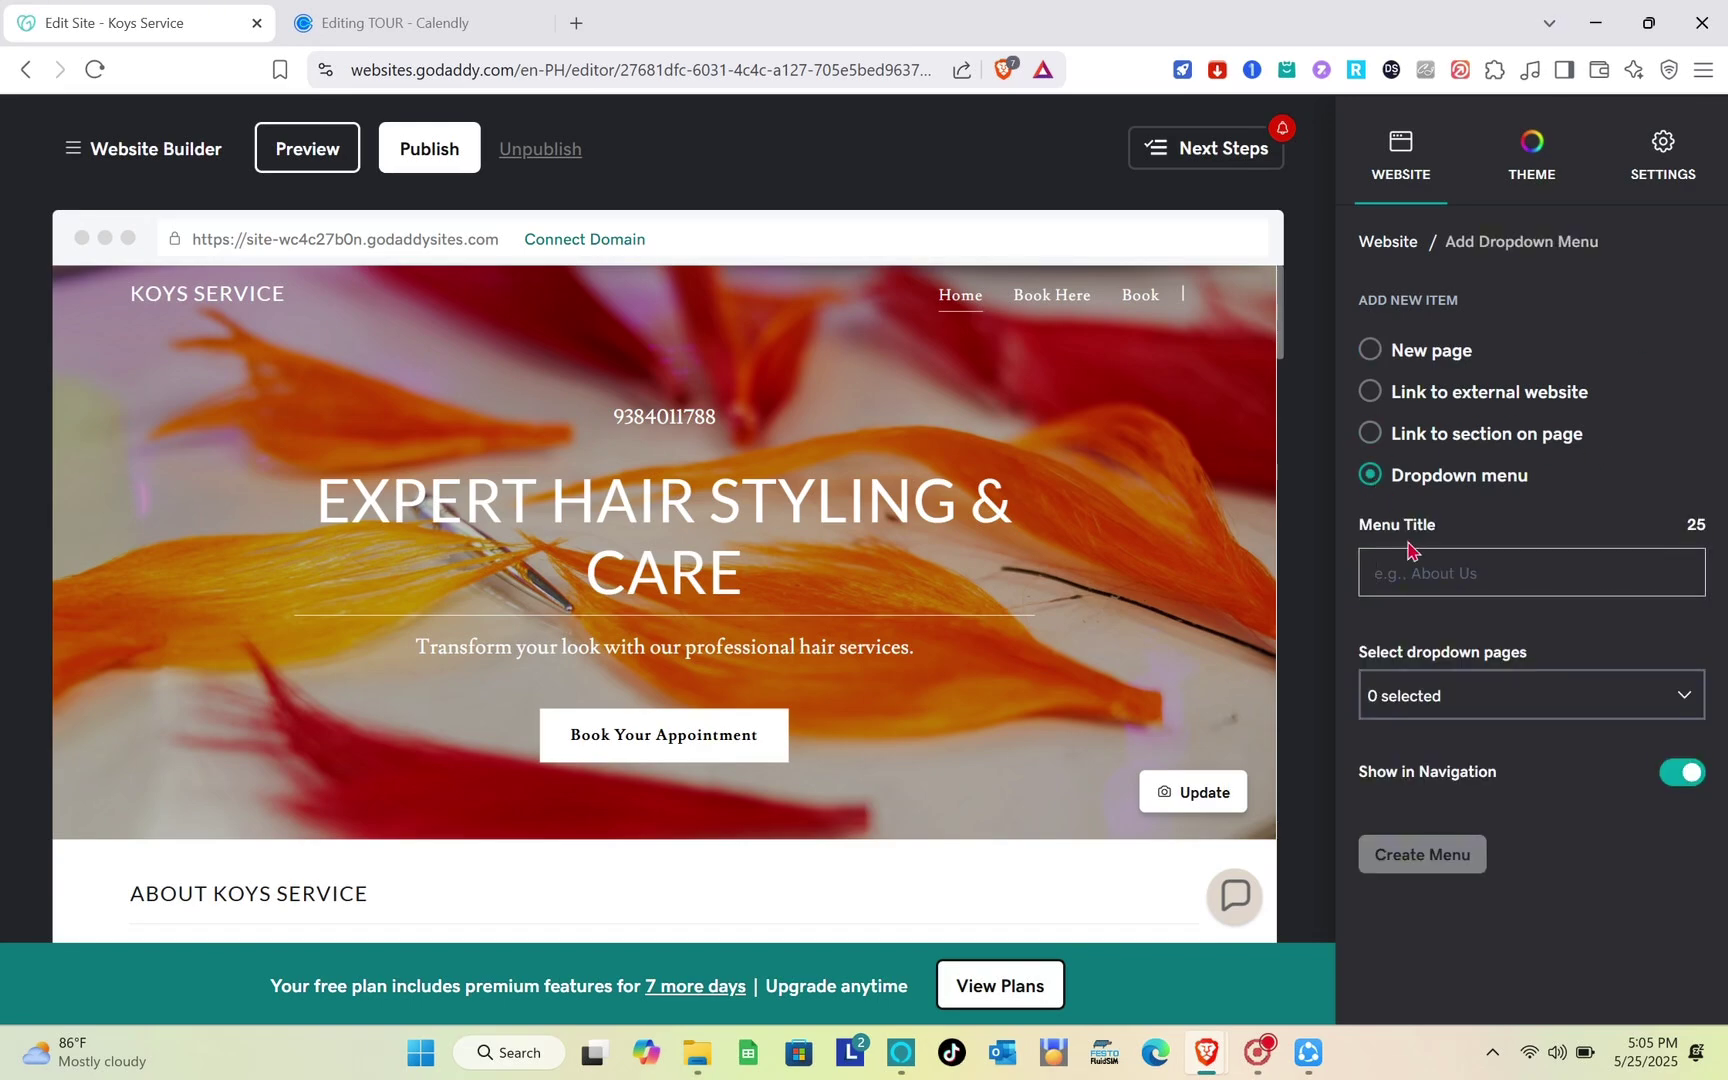
pyautogui.click(1455, 571)
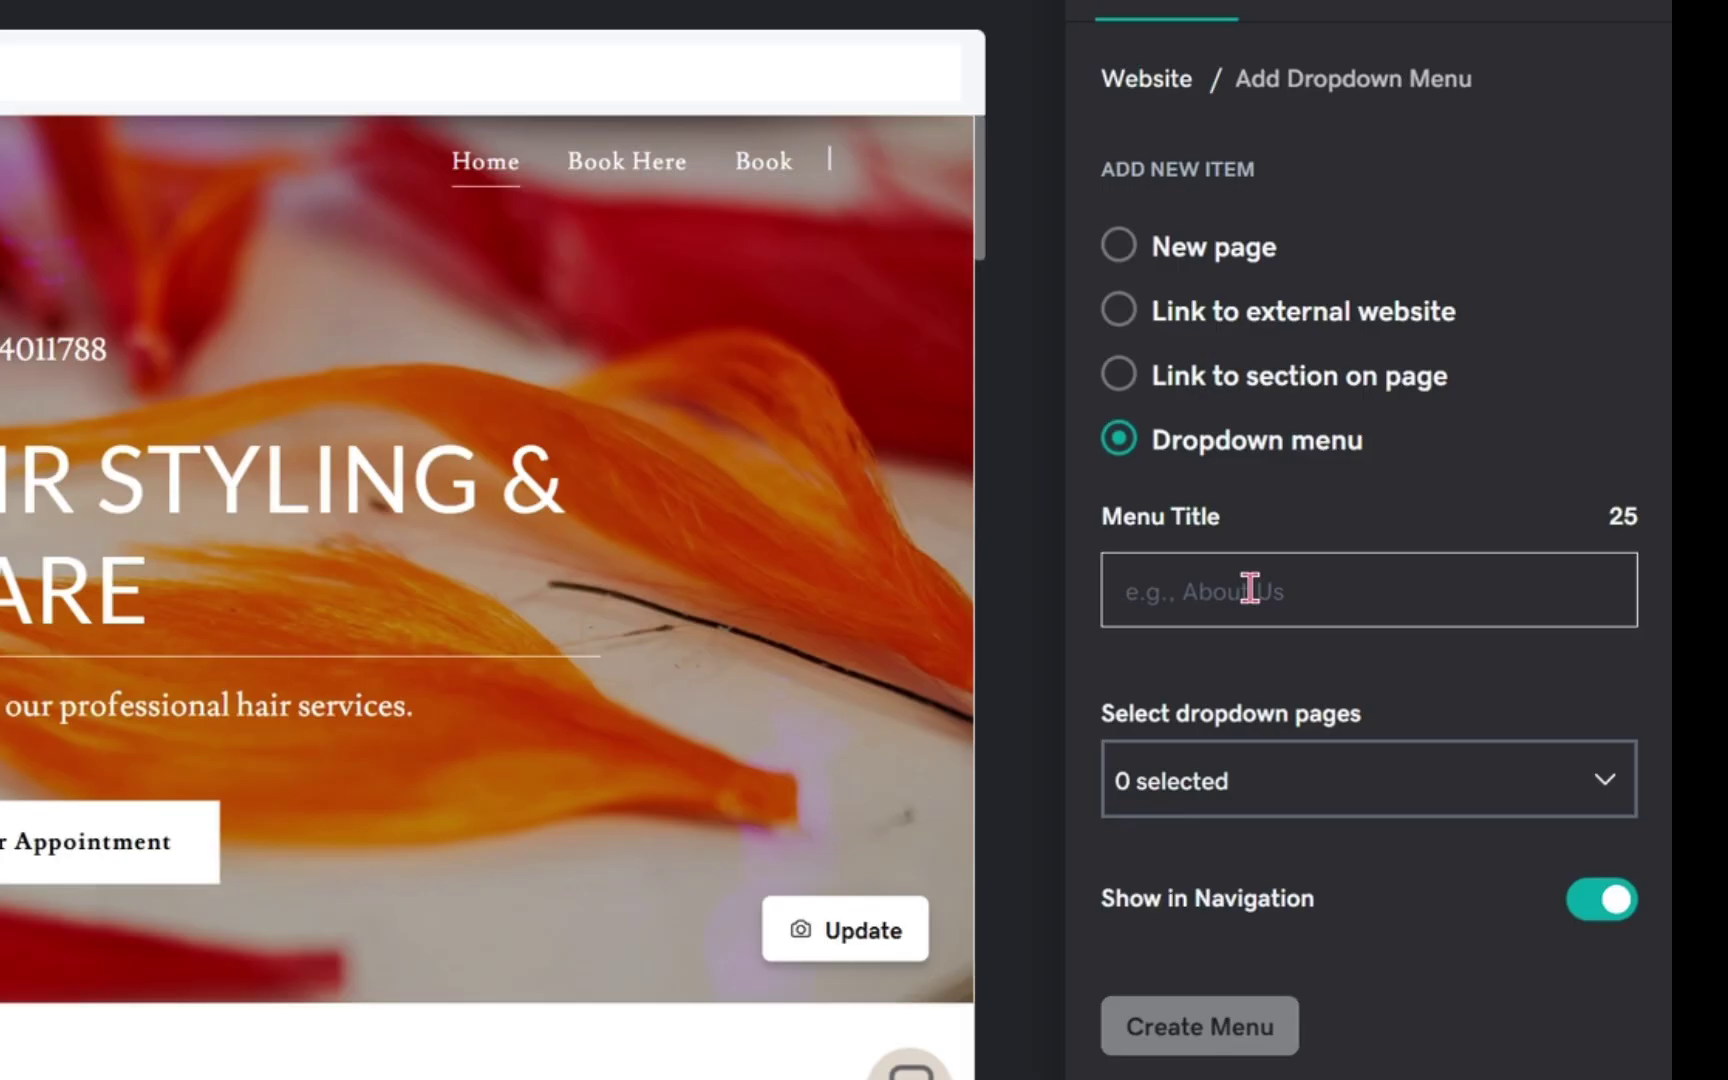
pyautogui.click(1311, 787)
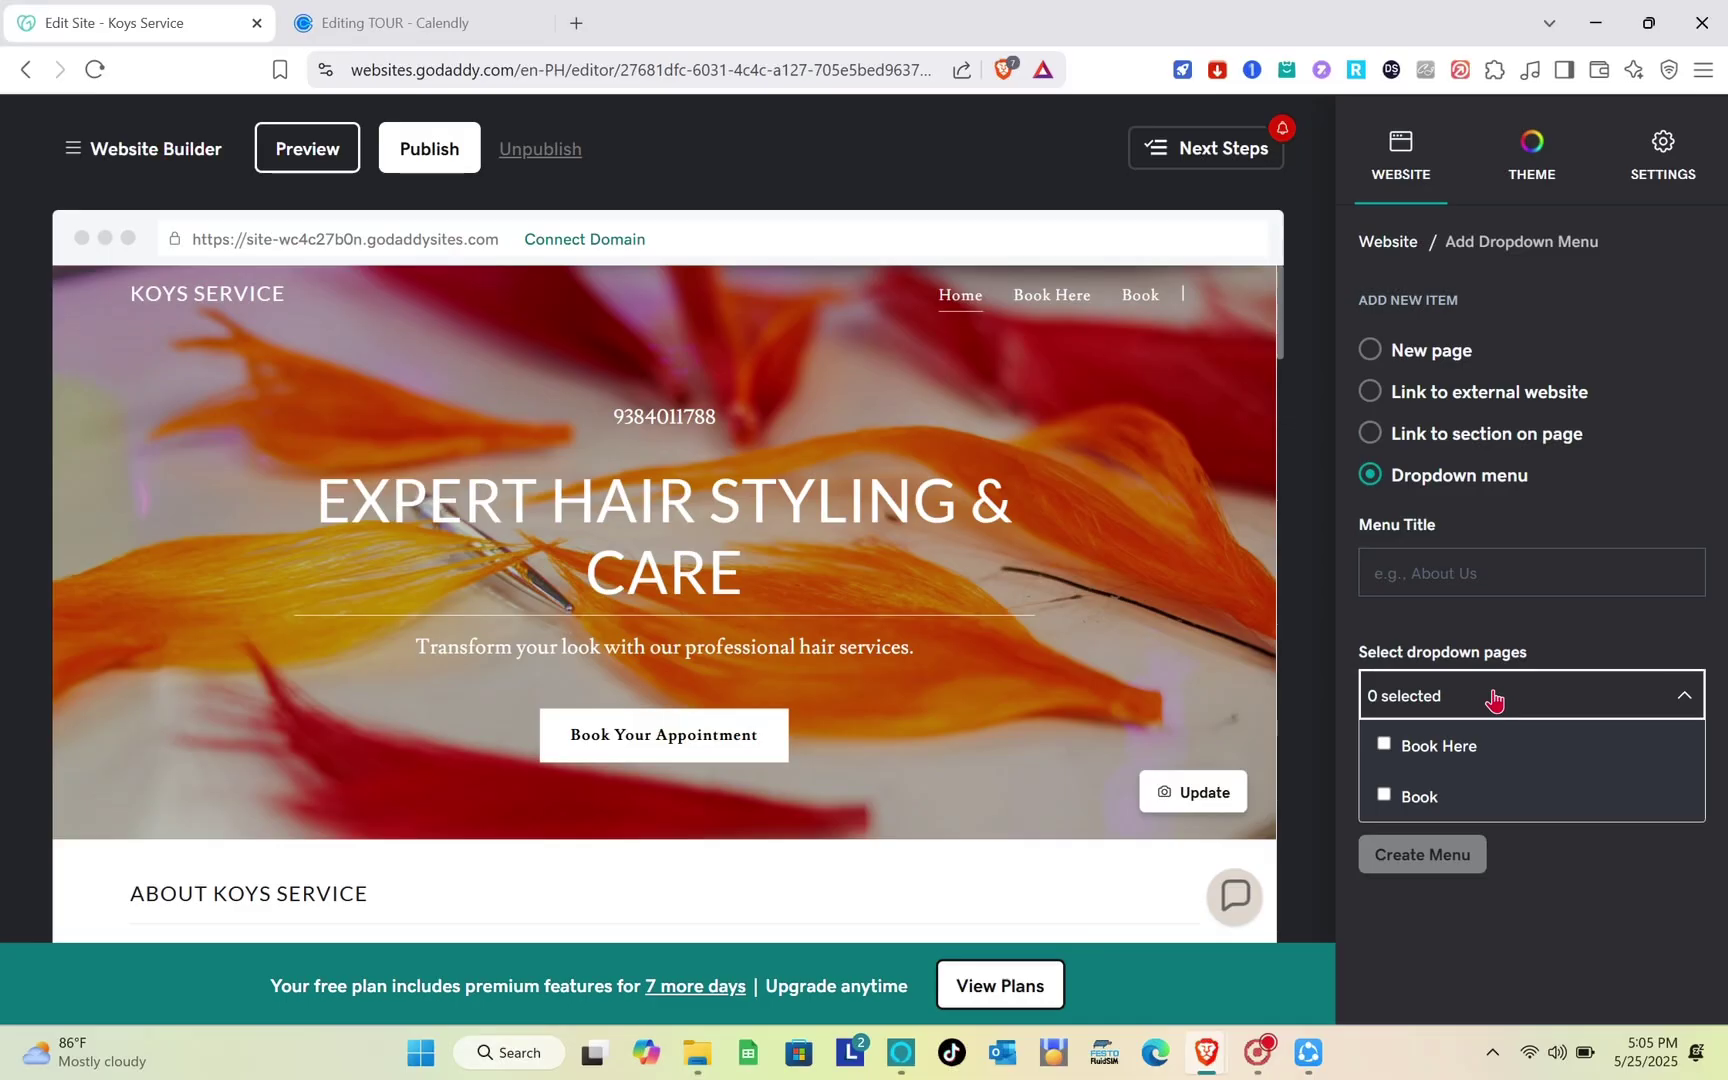
pyautogui.click(1311, 787)
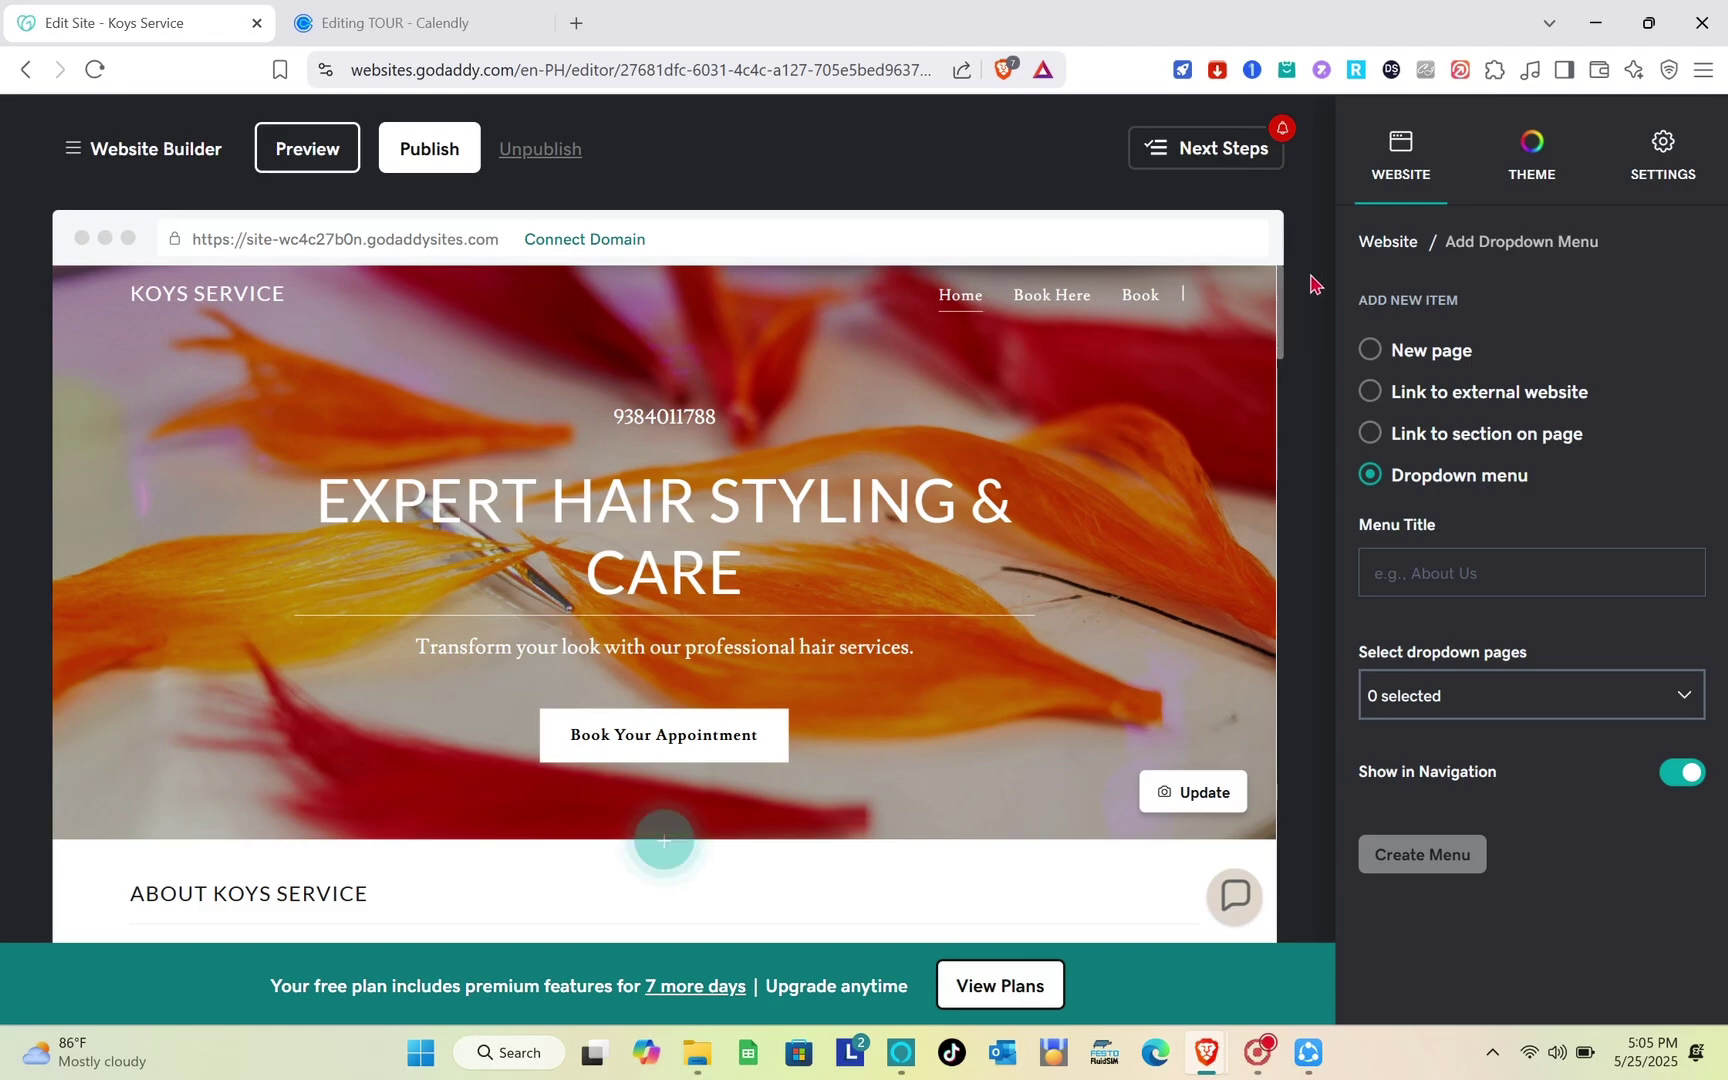
pyautogui.click(1401, 168)
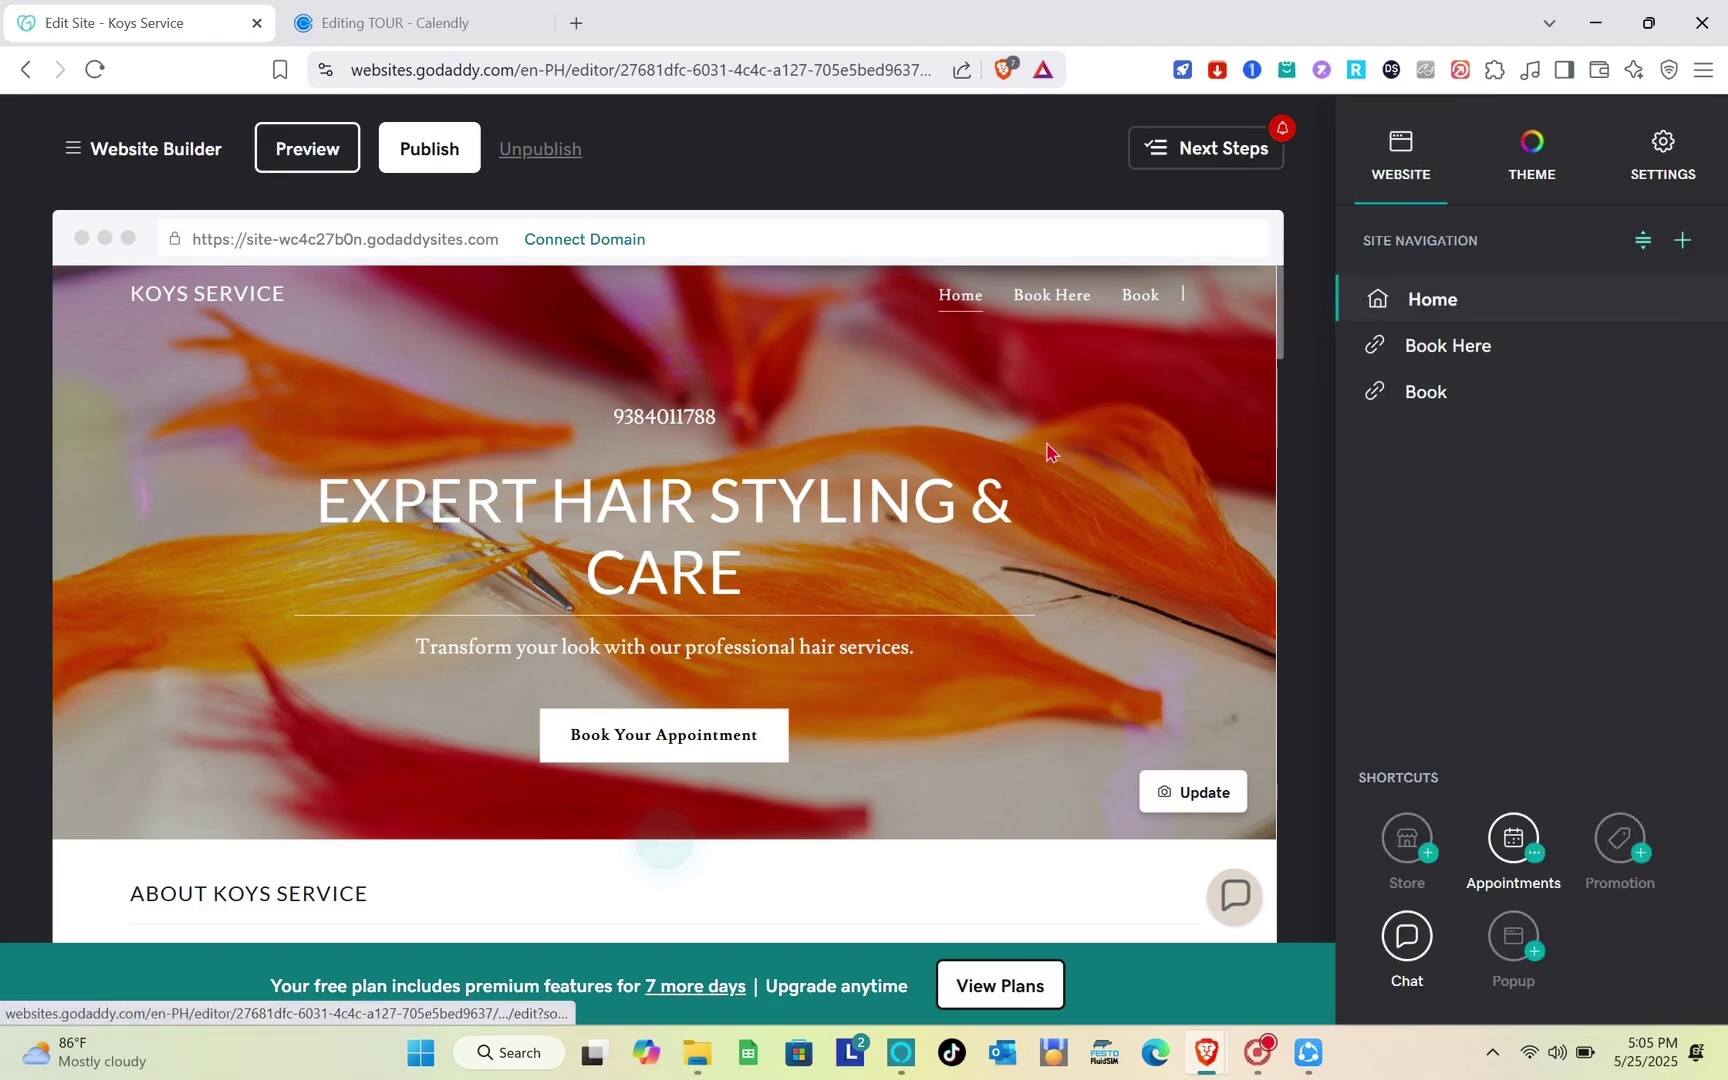
# Preview the website and test the Book Here link in its navigation
pyautogui.click(306, 160)
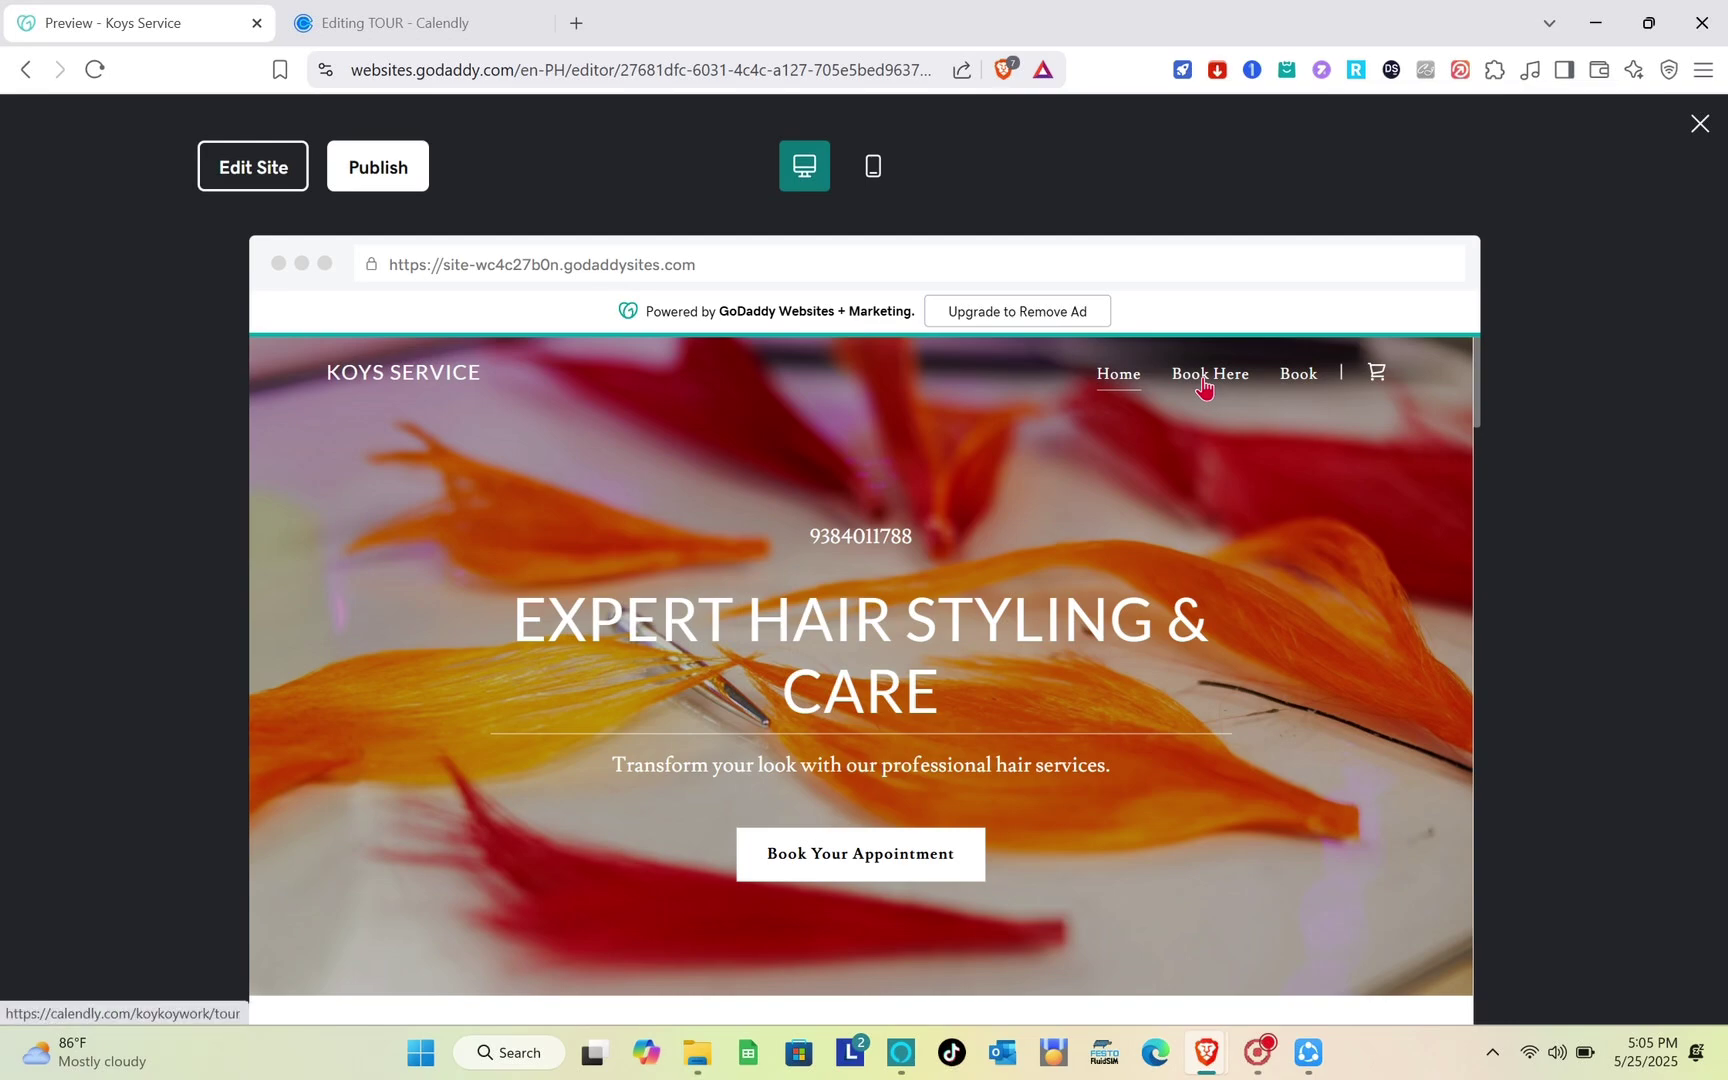
pyautogui.click(1203, 380)
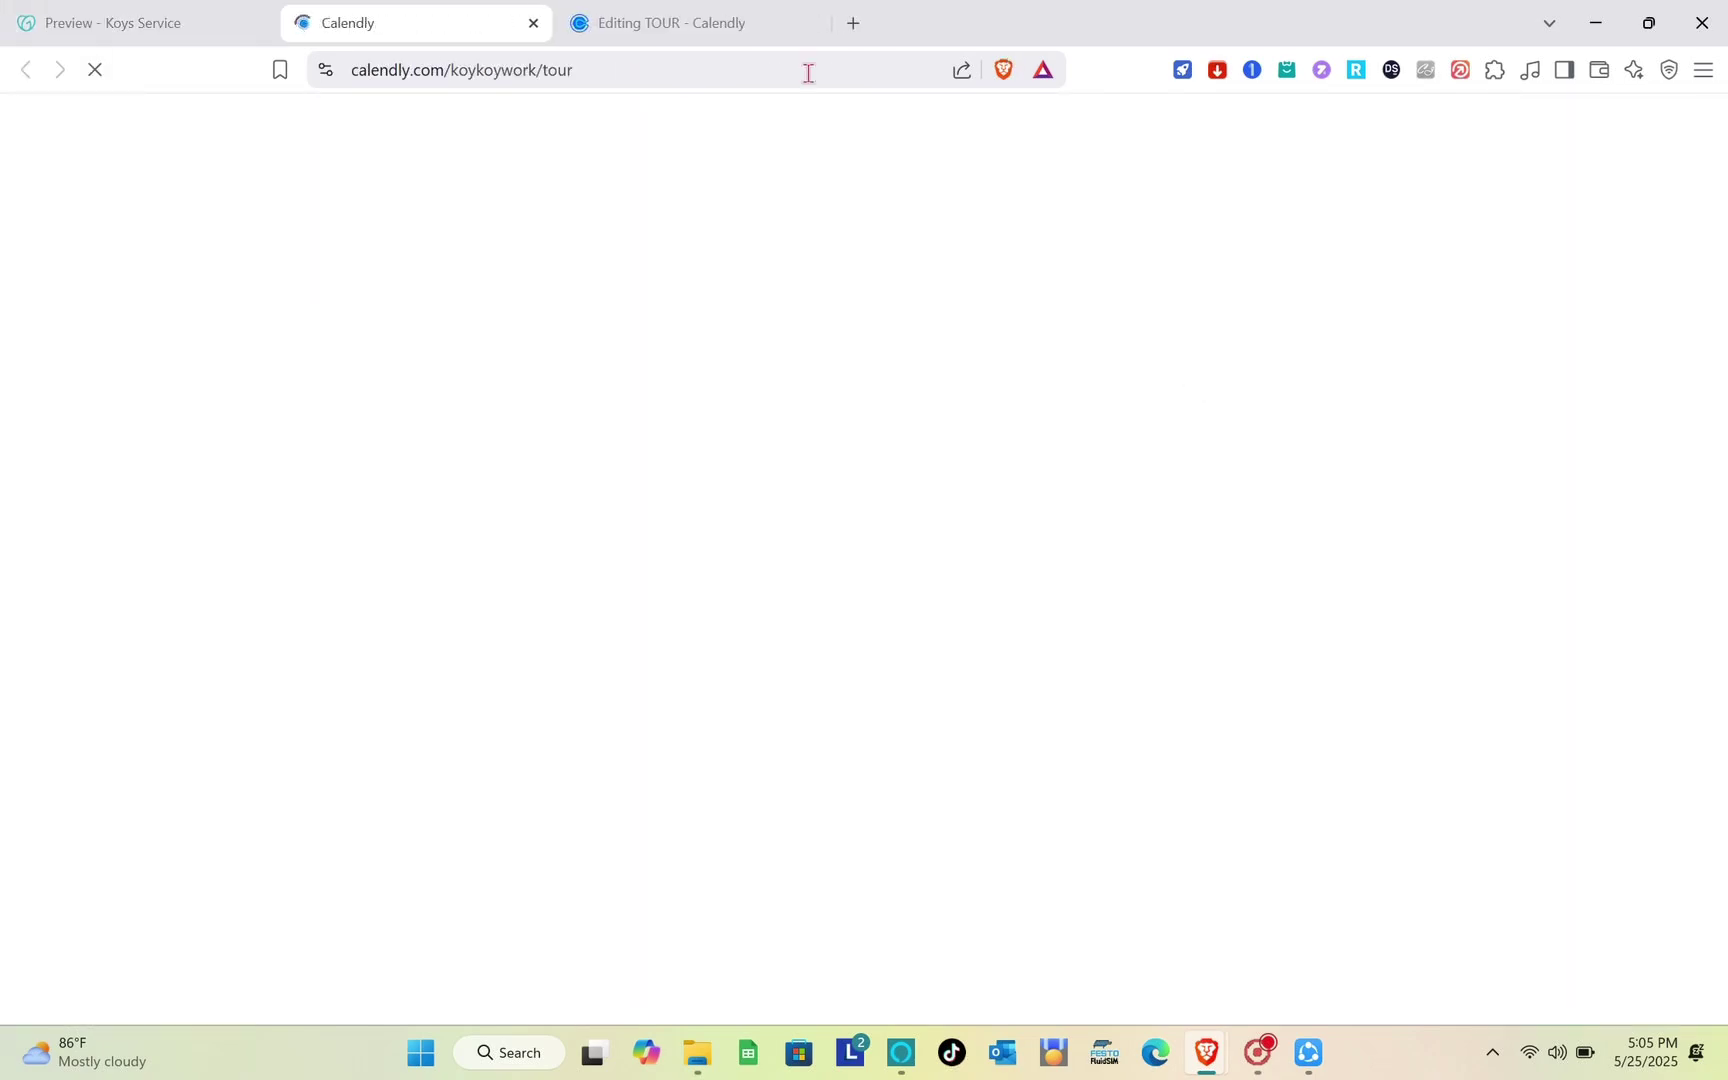
# Close both open Calendly pages and return from the website preview to editing the site
pyautogui.click(810, 23)
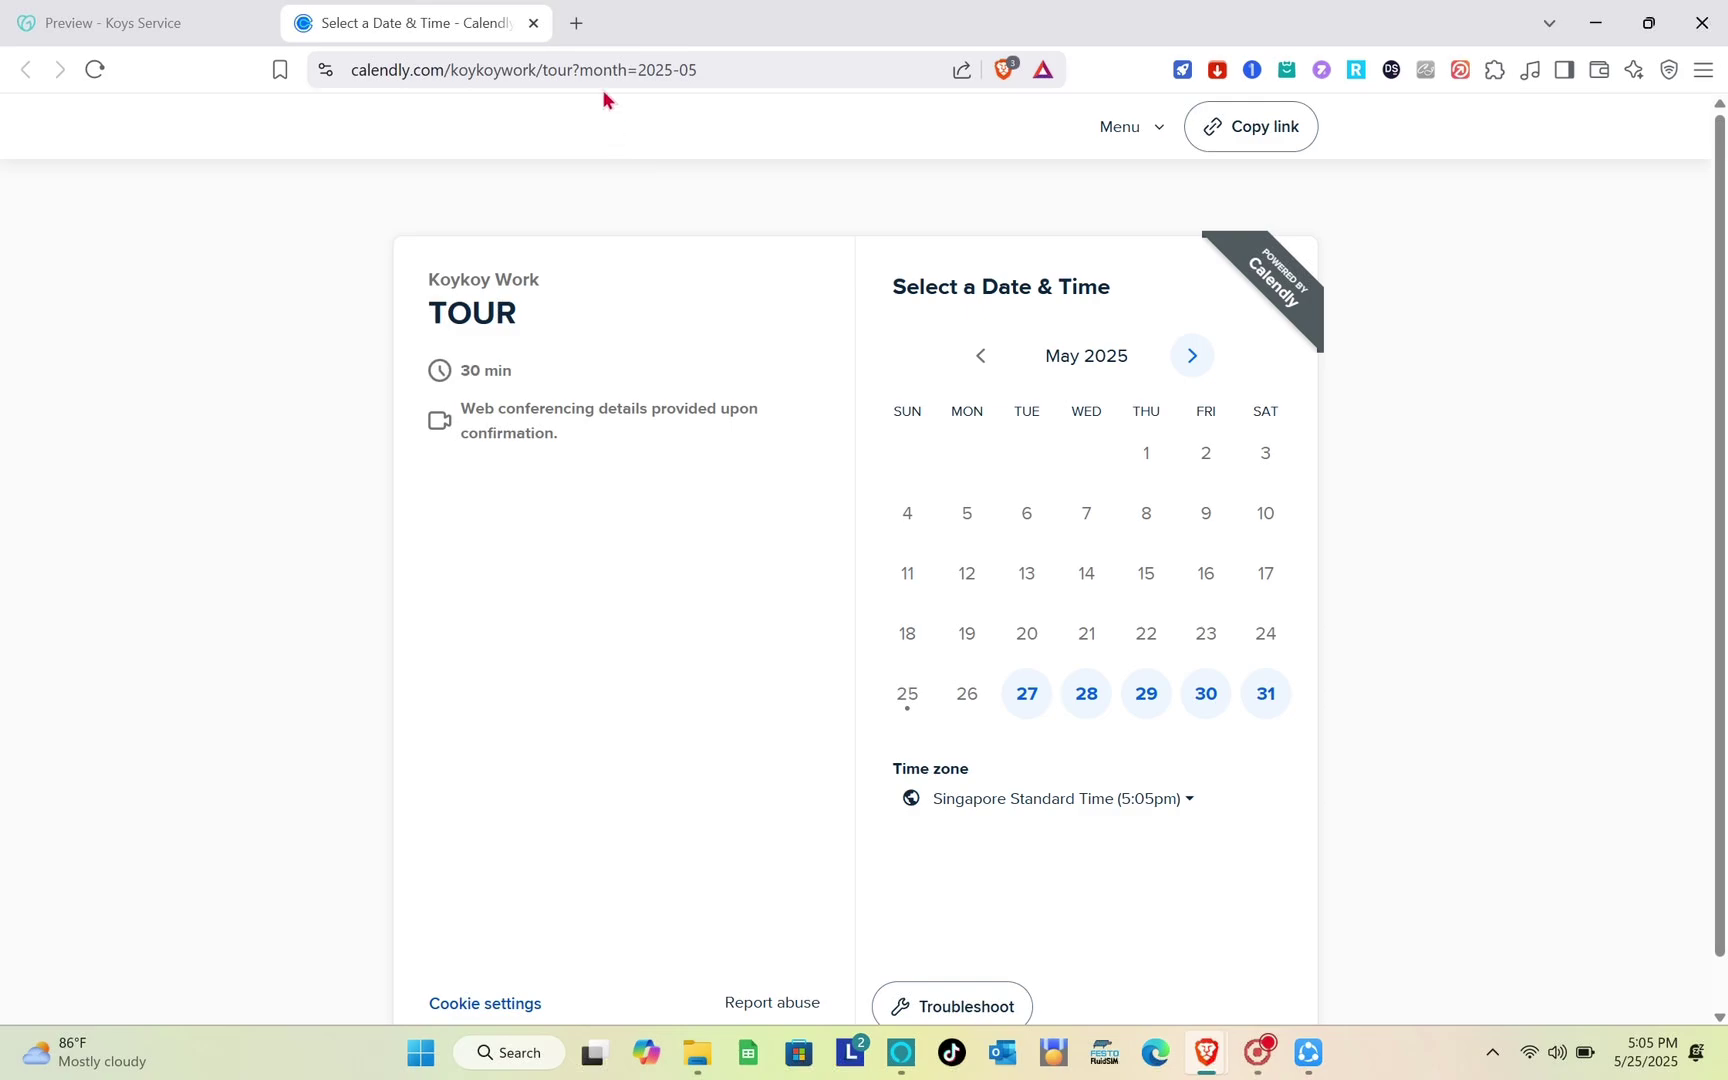
pyautogui.click(533, 23)
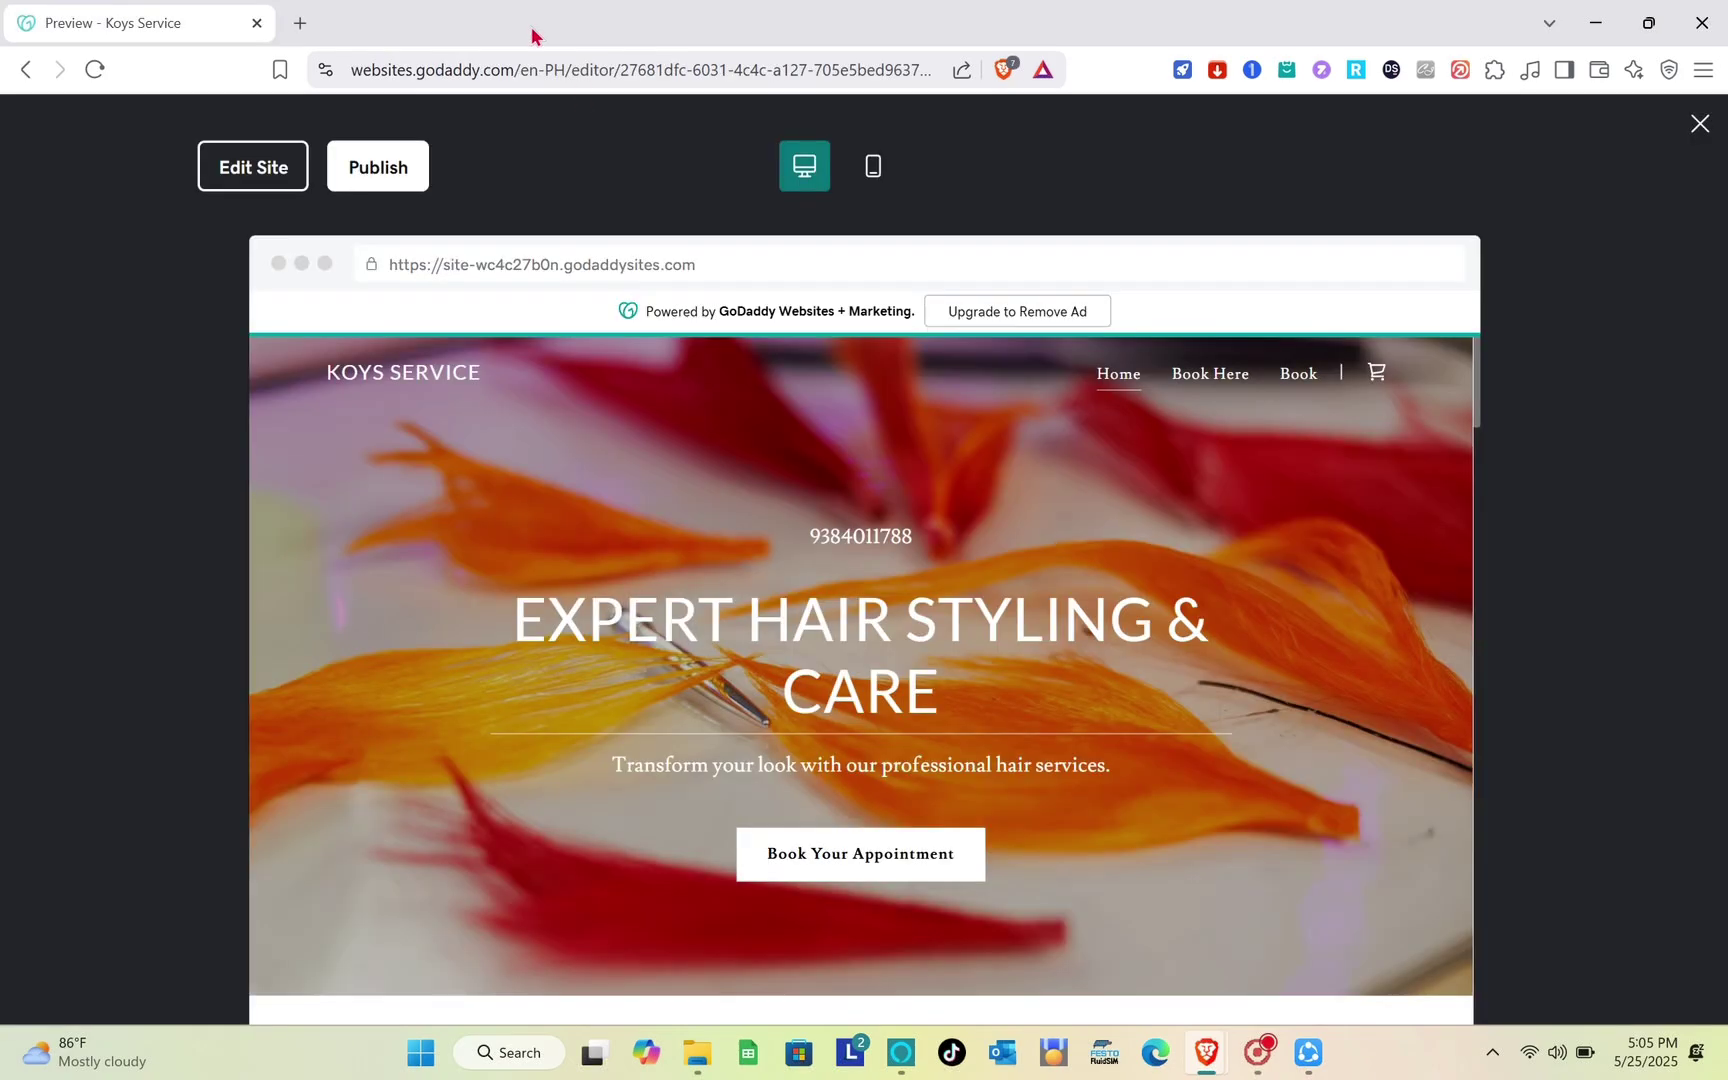
pyautogui.click(241, 176)
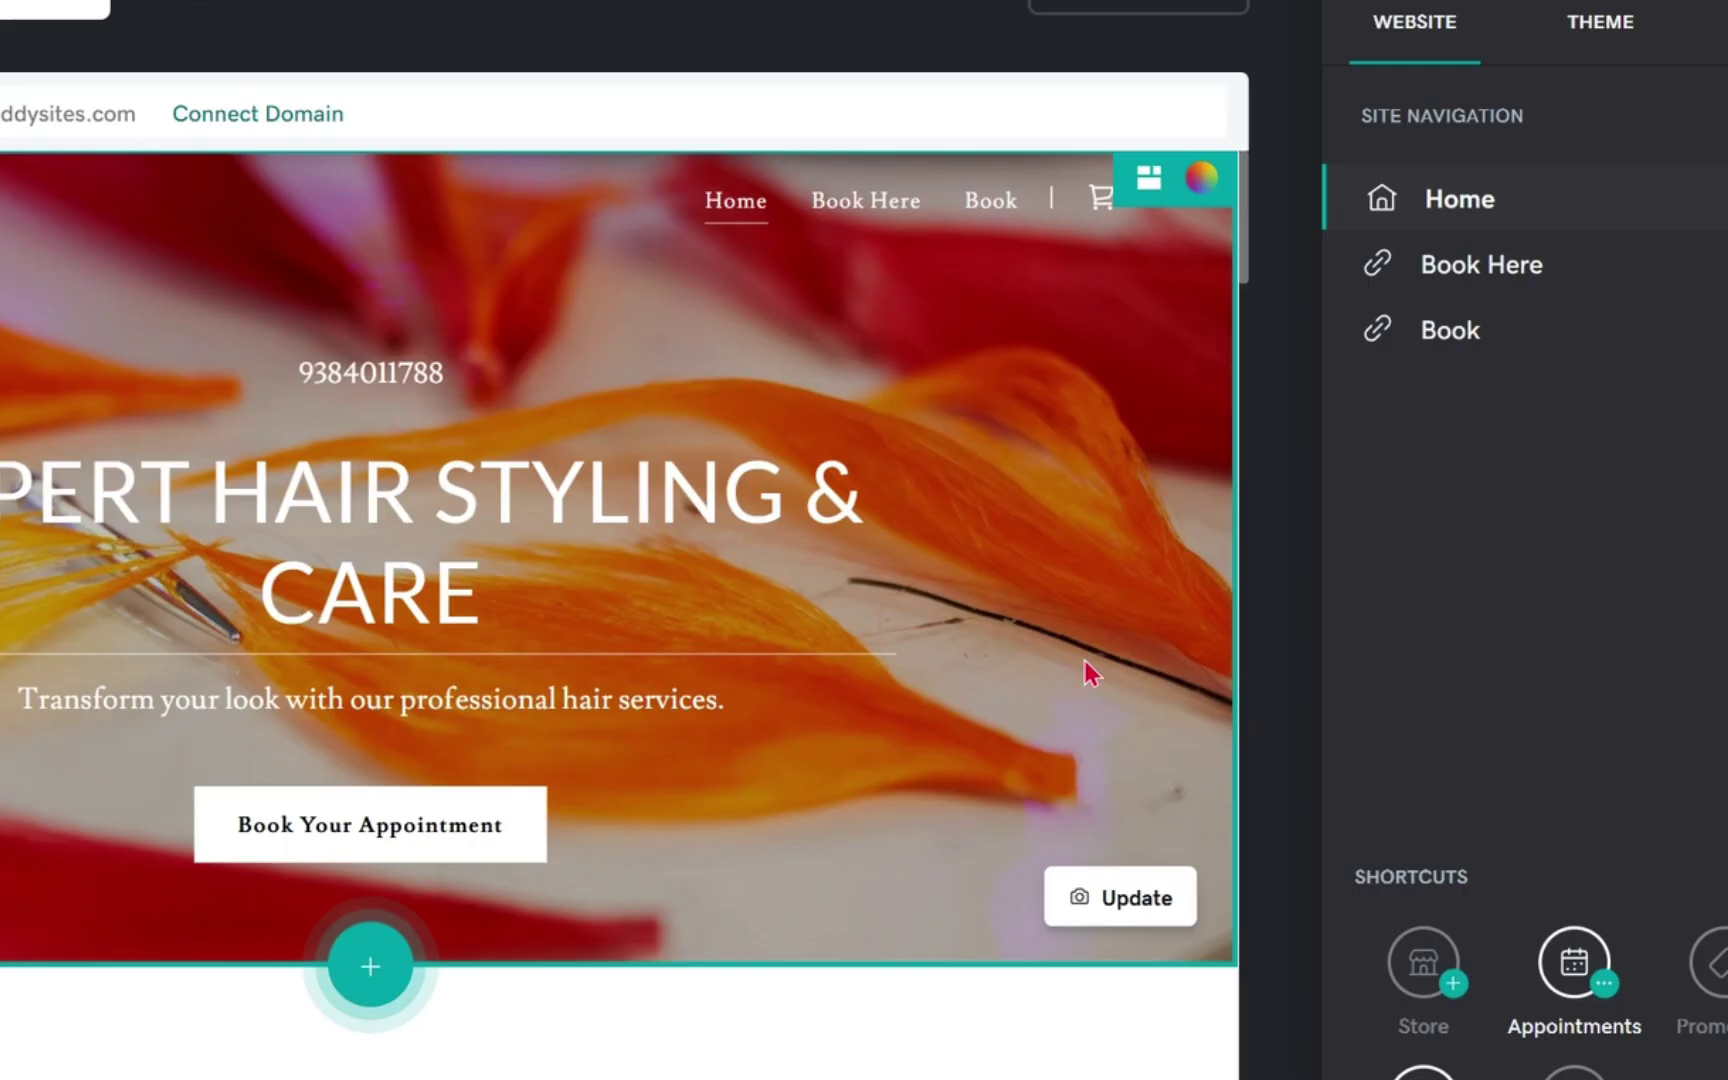
# Open the header's Book Your Appointment action button for editing and set its link type to Website URL
pyautogui.click(1176, 633)
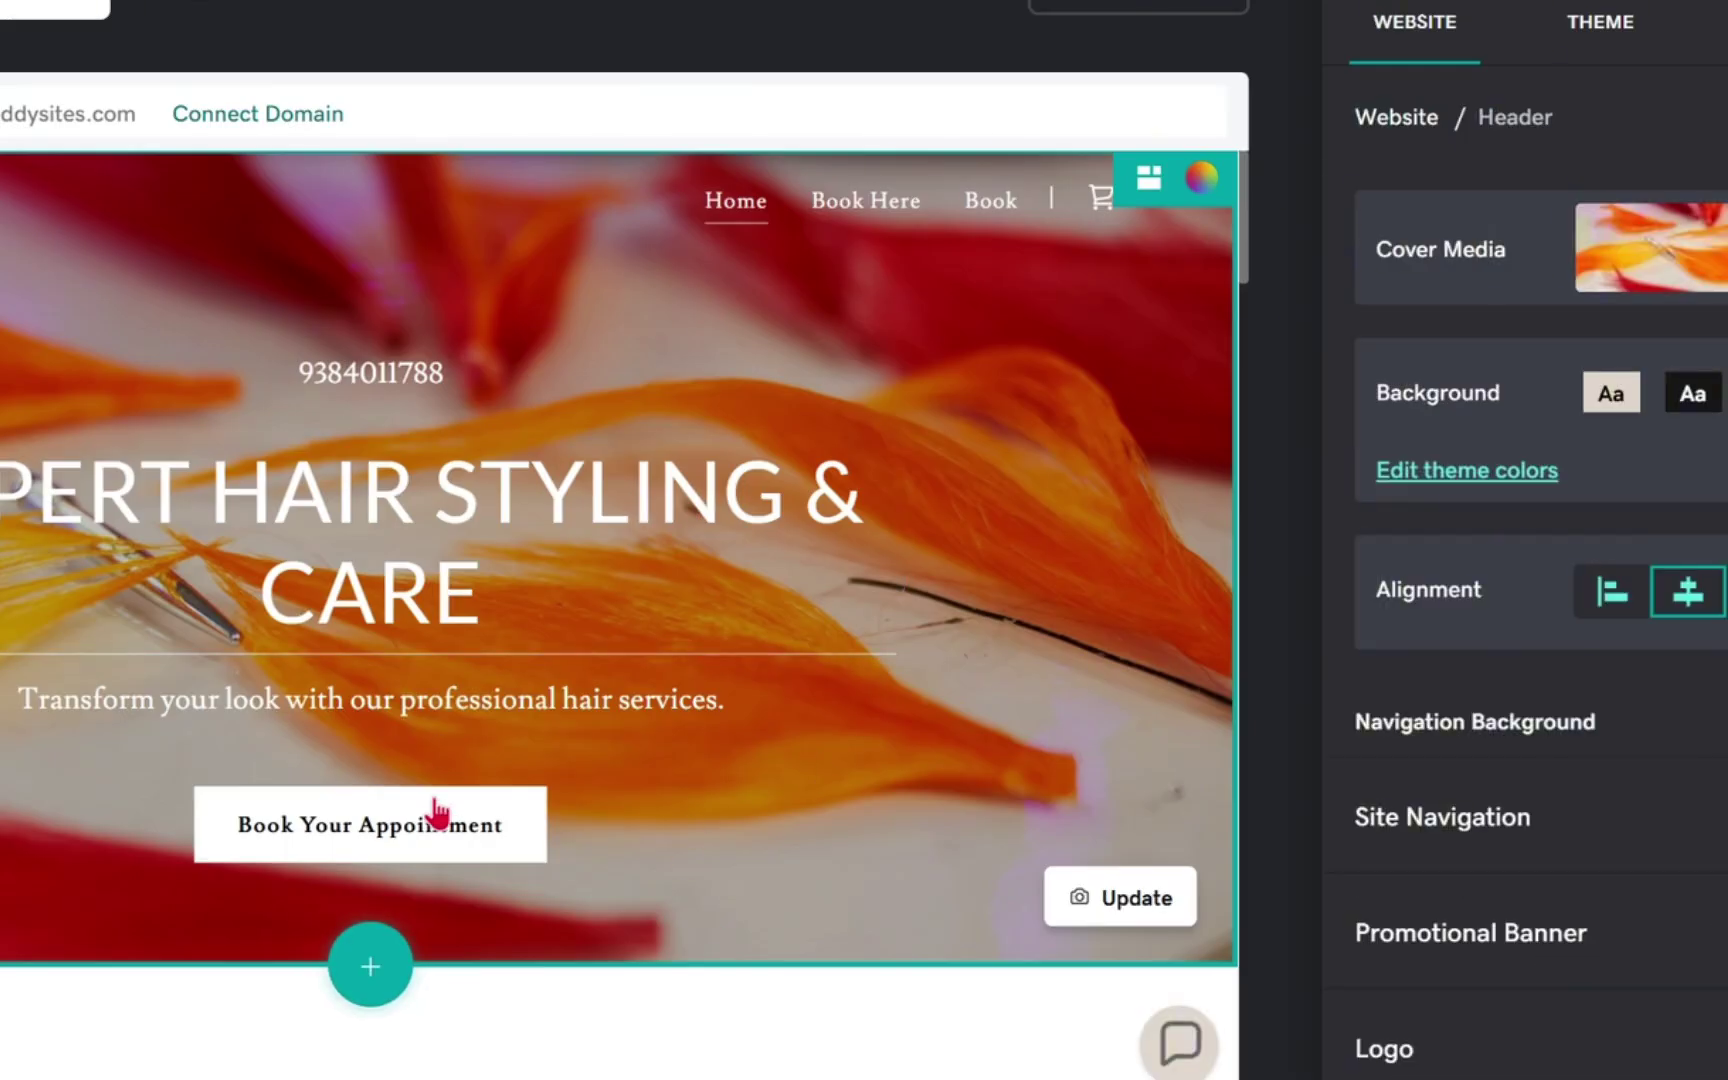
pyautogui.click(450, 846)
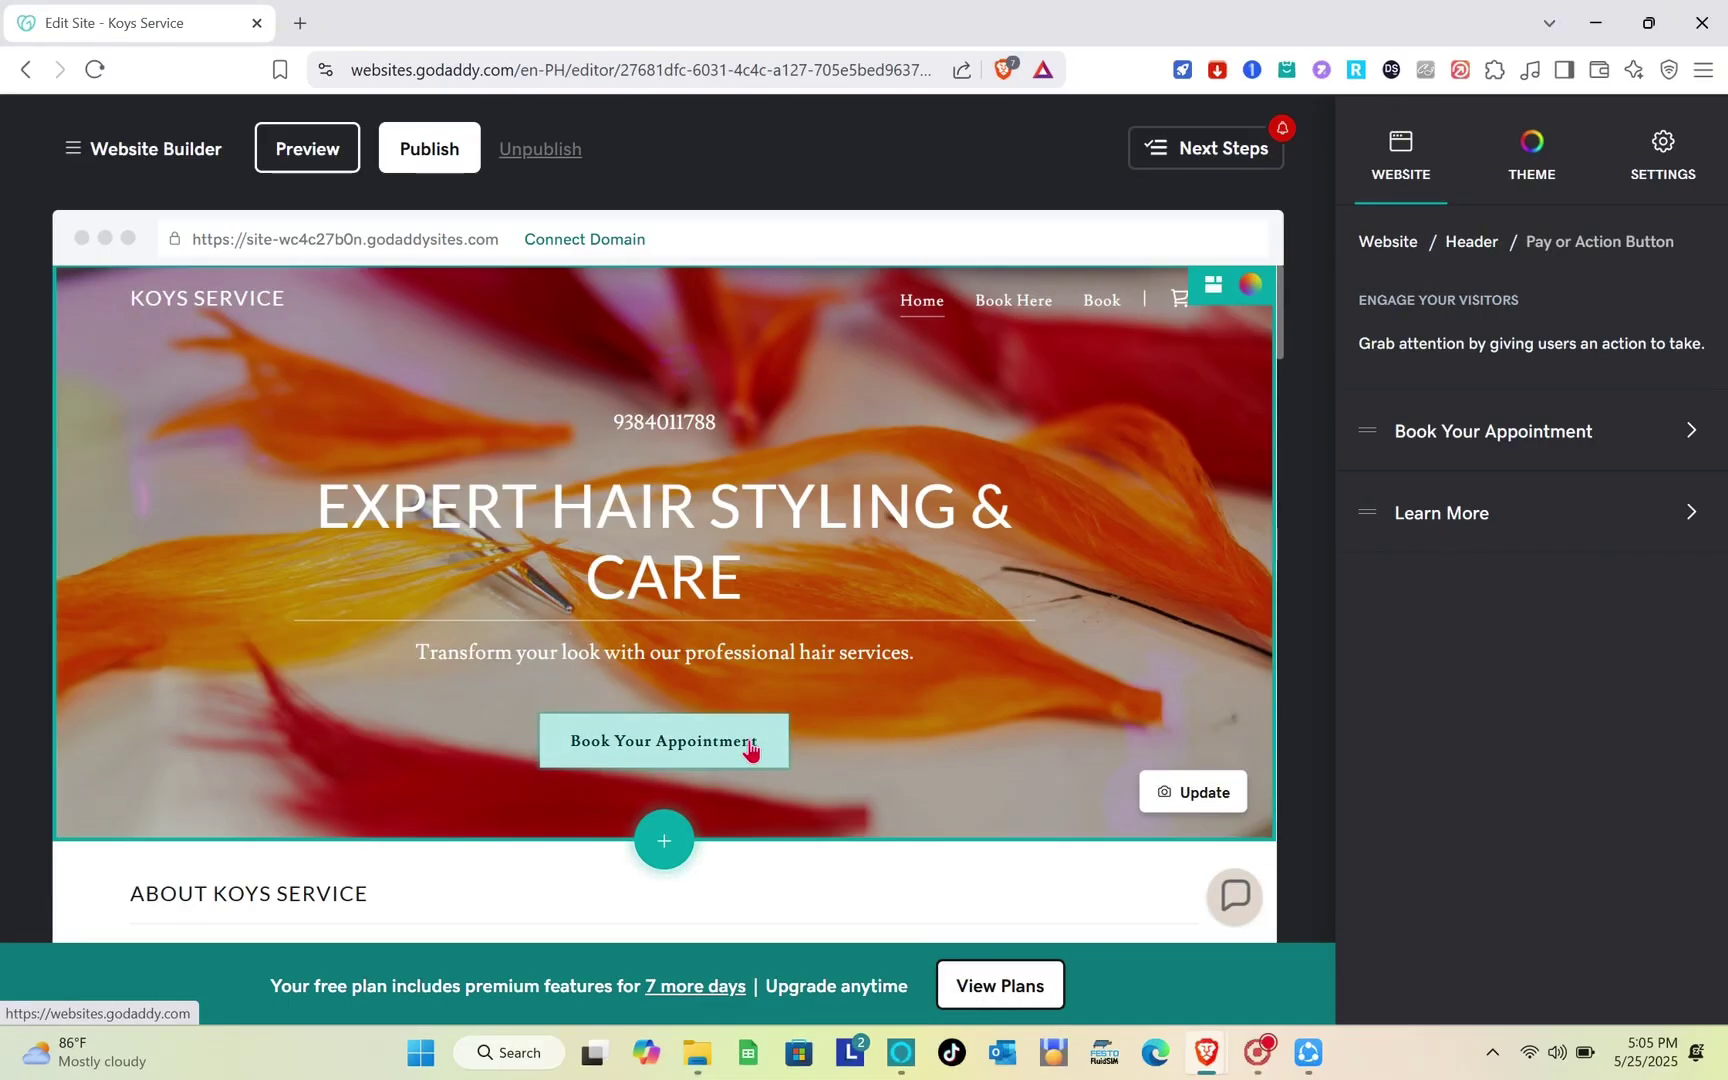
pyautogui.click(1692, 437)
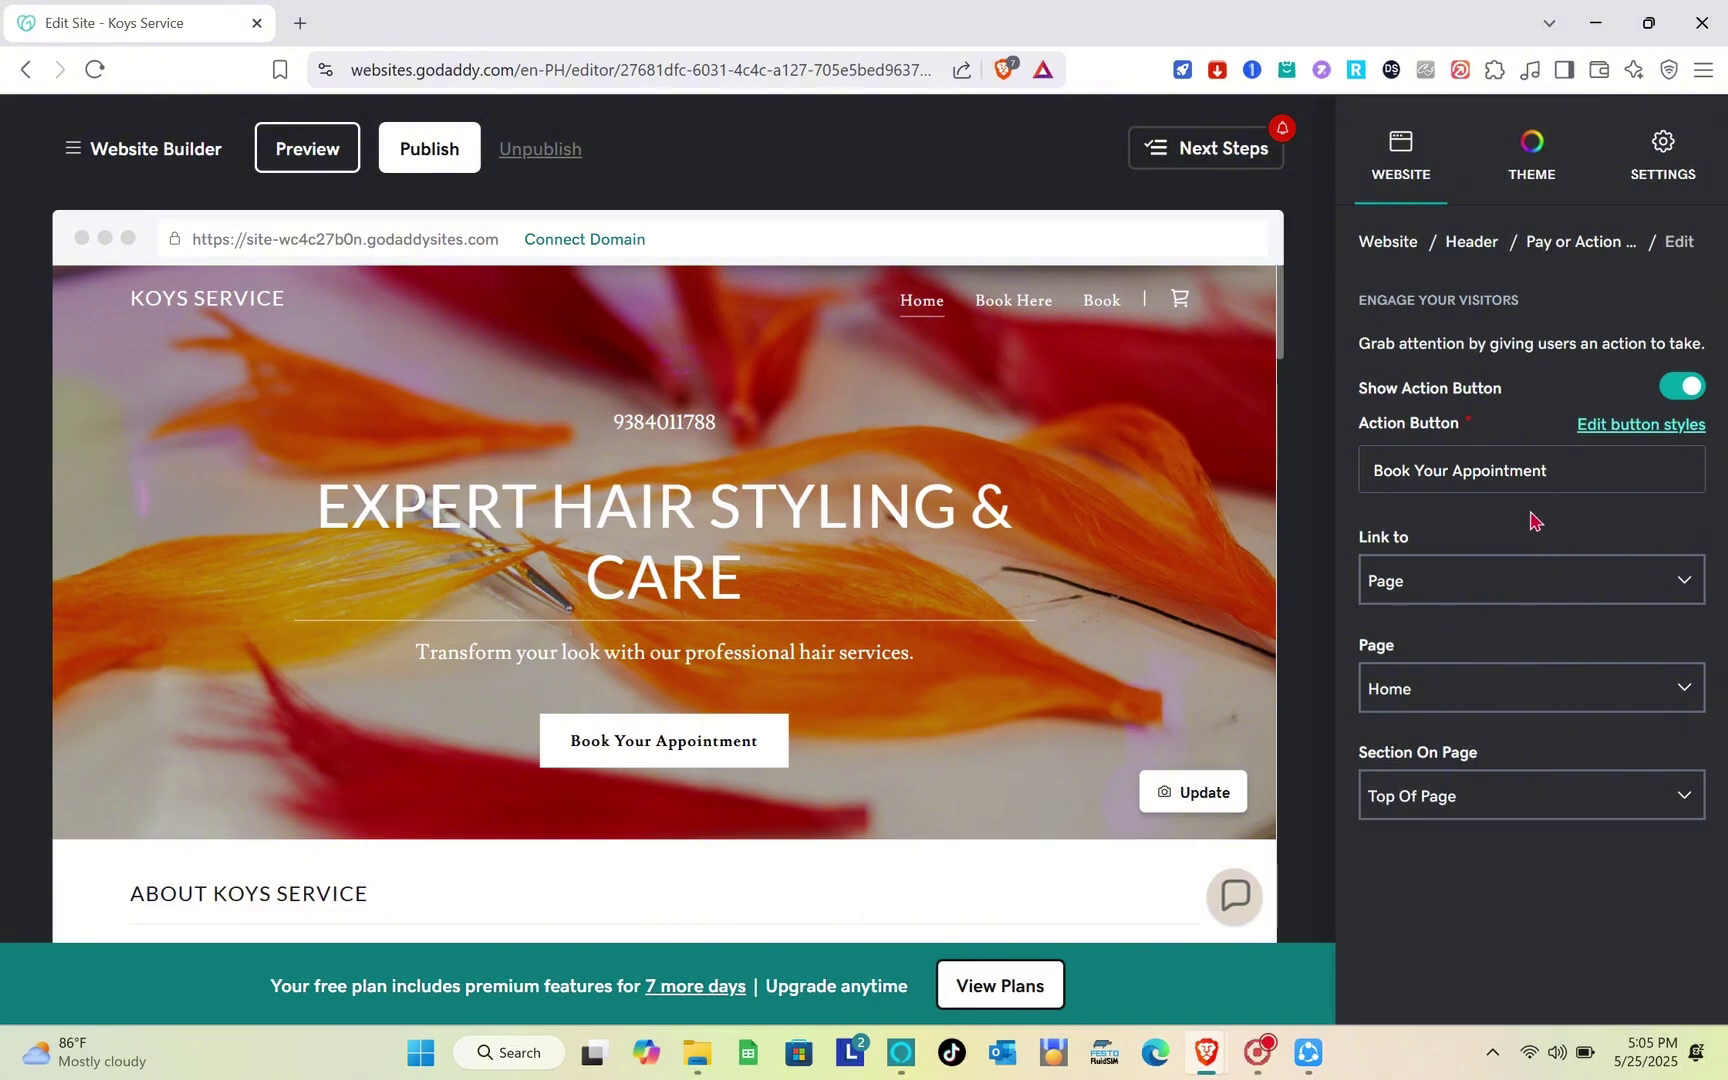
pyautogui.click(1596, 480)
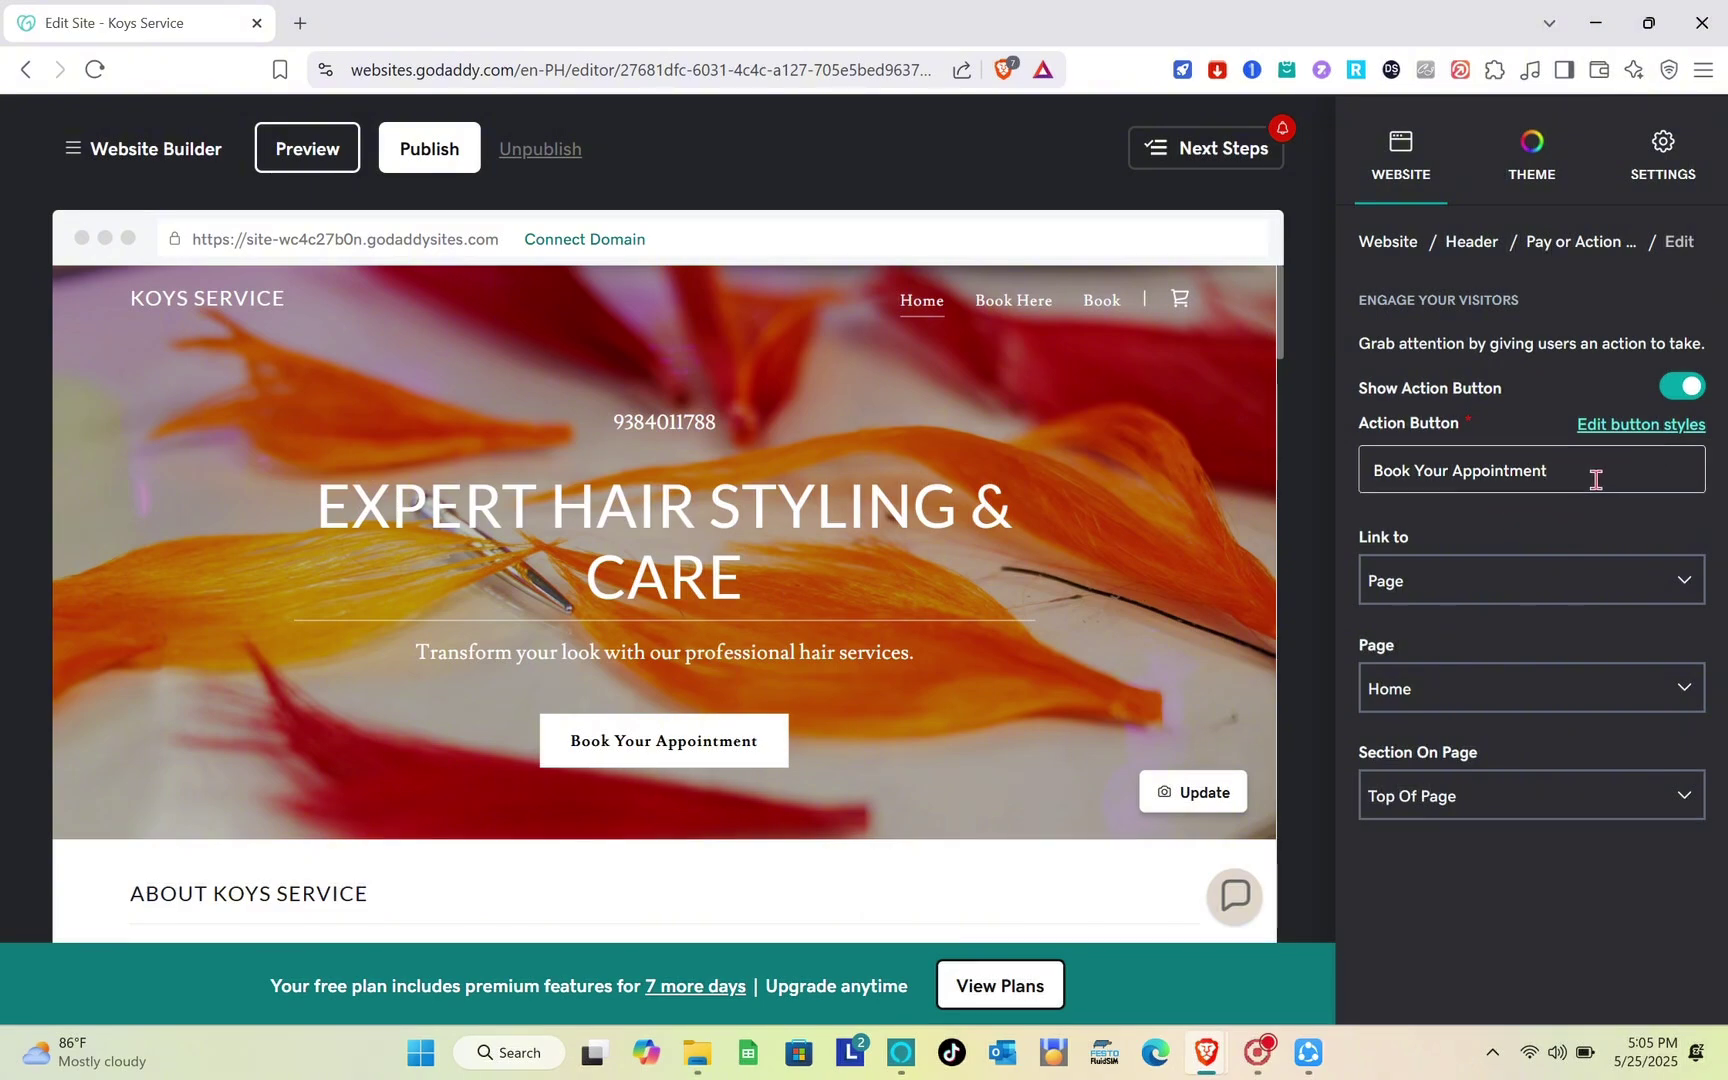
pyautogui.click(1474, 594)
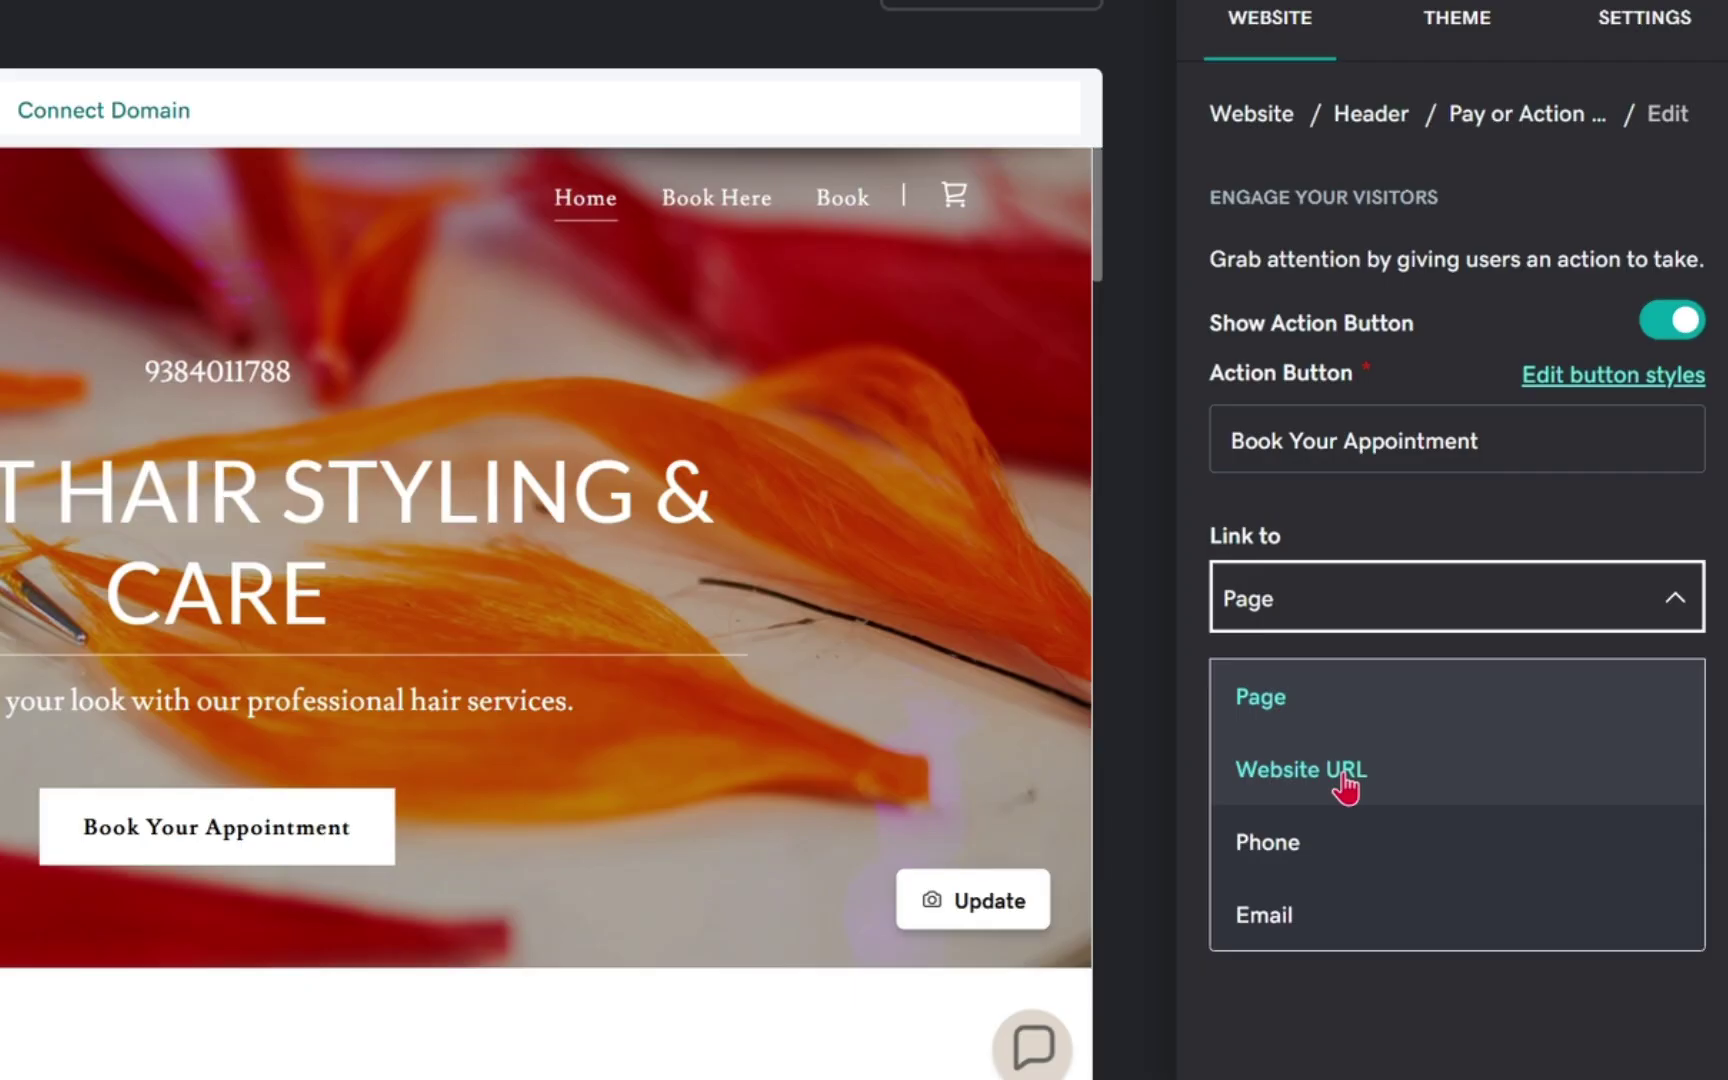
pyautogui.click(1453, 705)
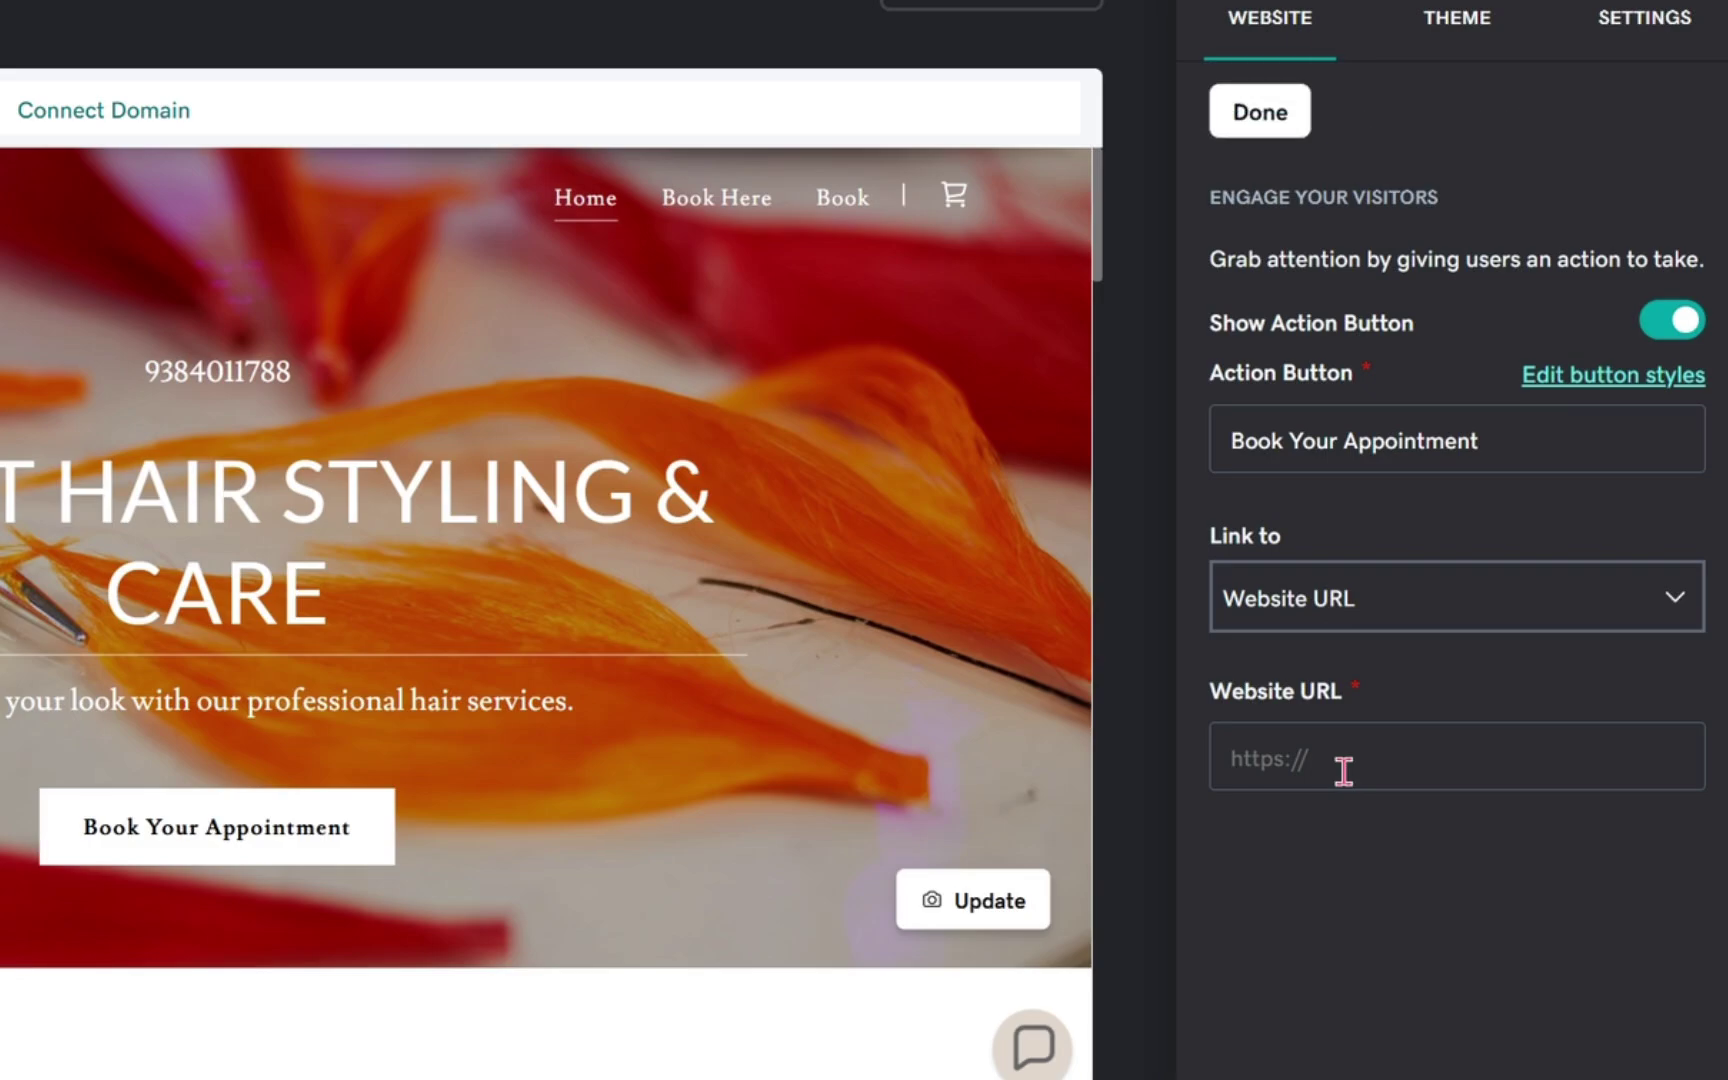
# Try Email as the action button's link type and switch it back to Website URL
pyautogui.click(1390, 618)
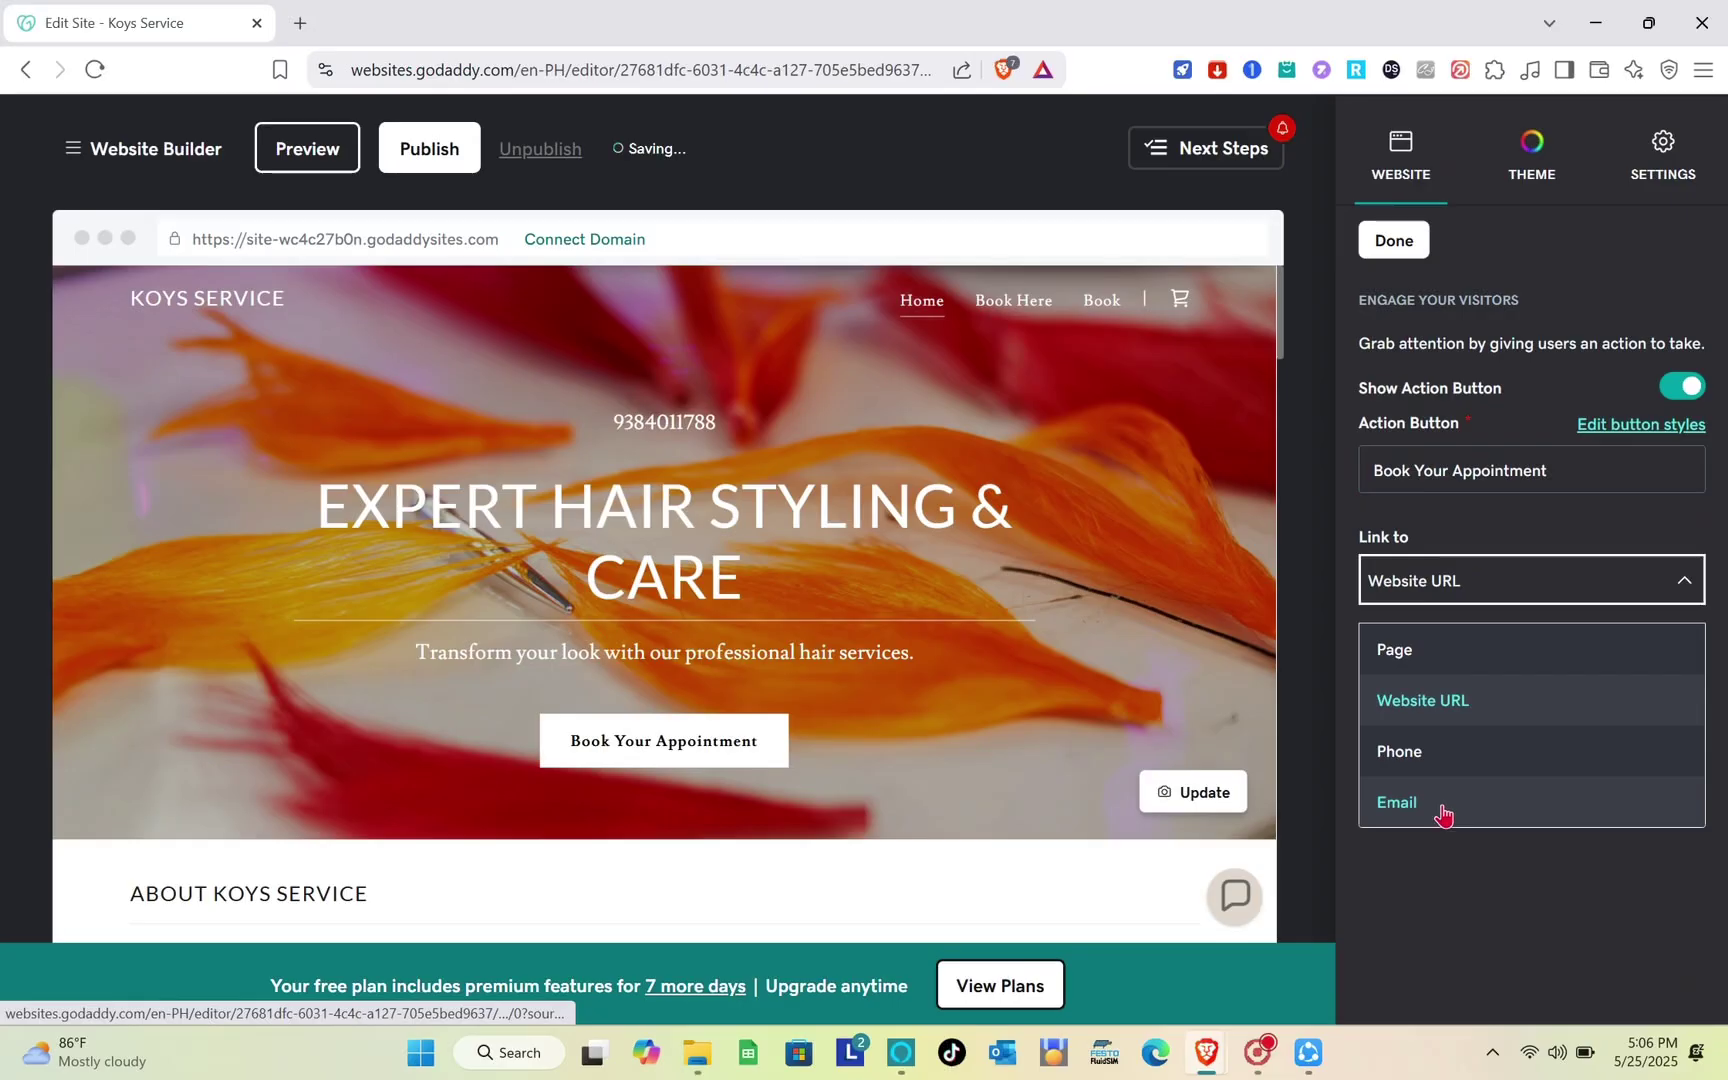
pyautogui.click(1443, 815)
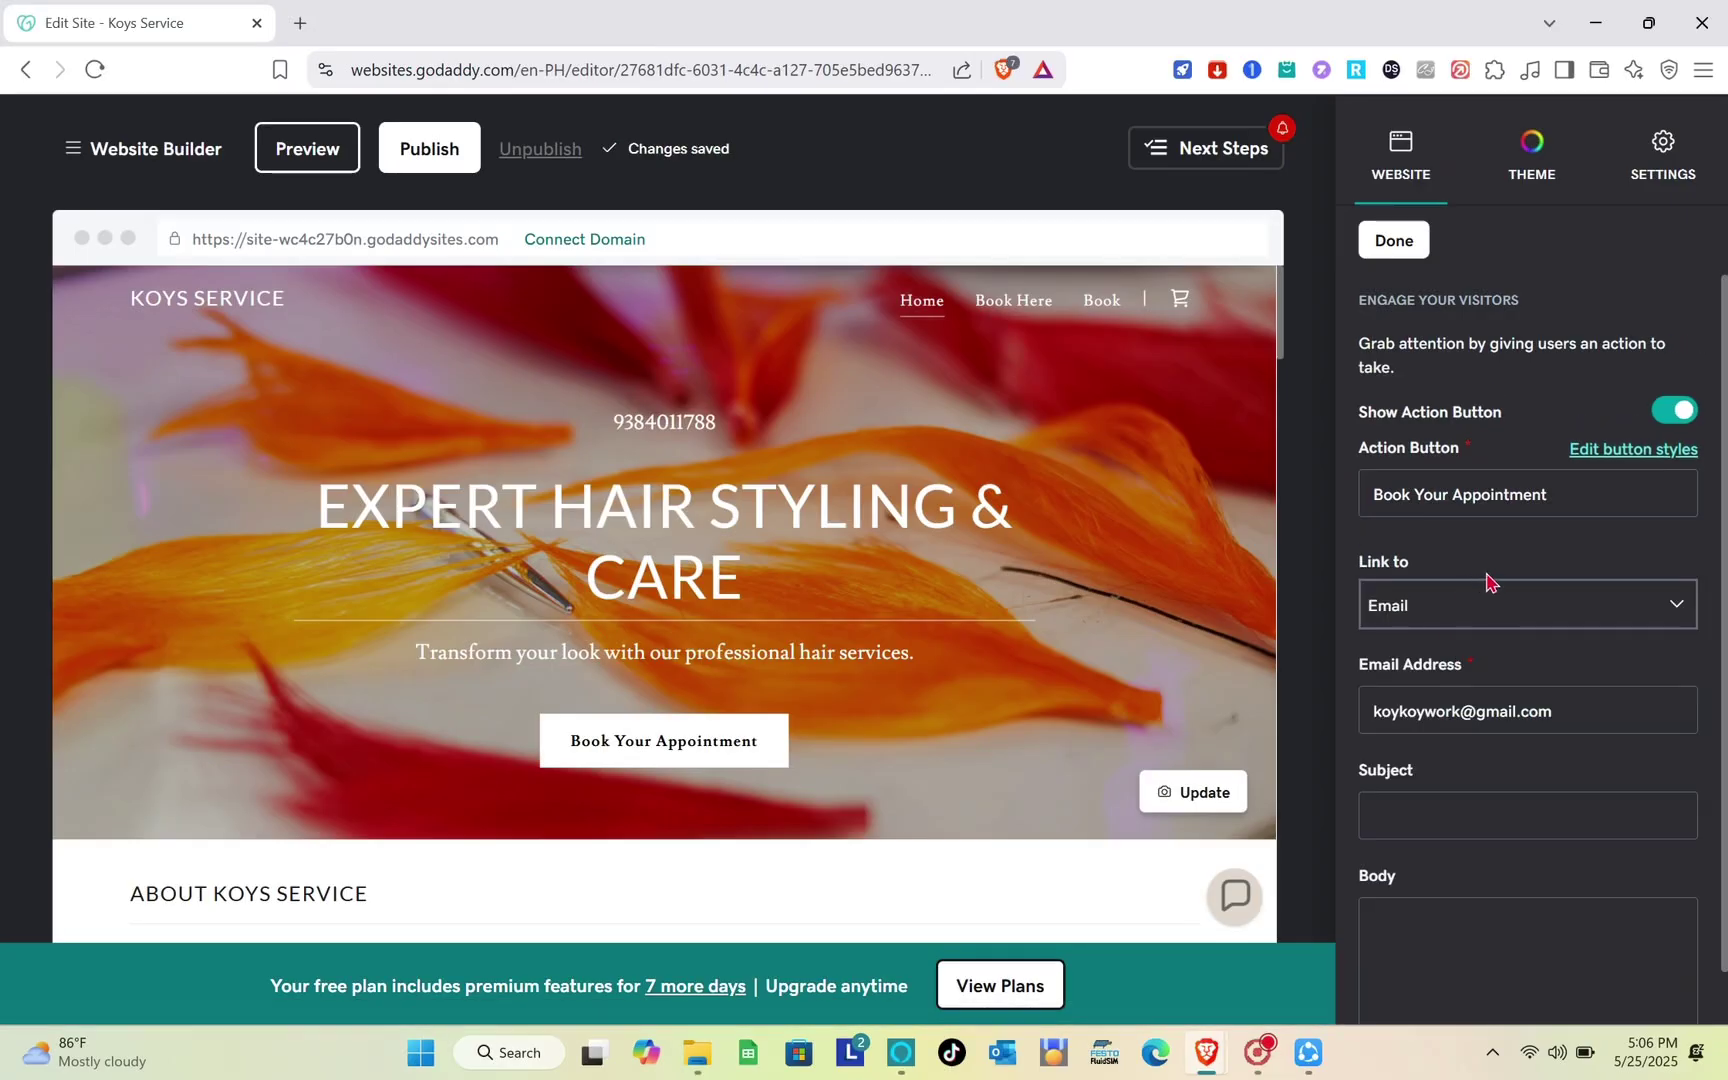
pyautogui.click(1496, 607)
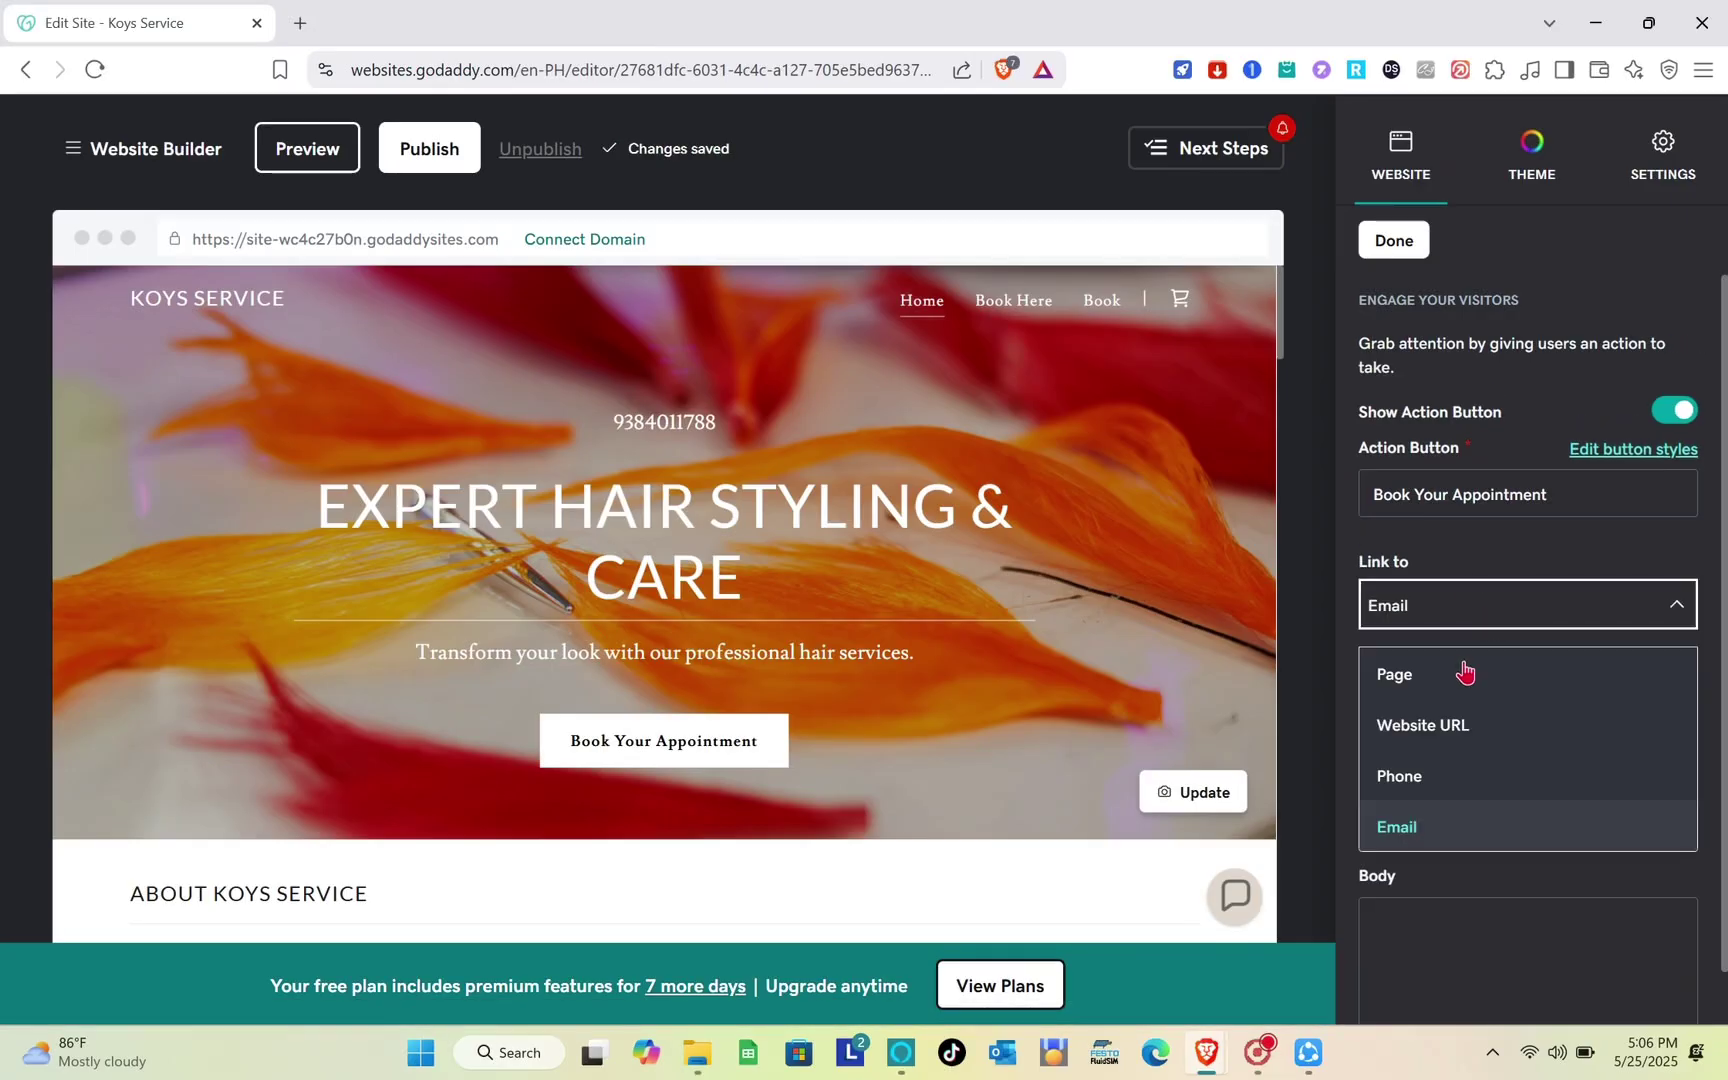
pyautogui.click(1447, 740)
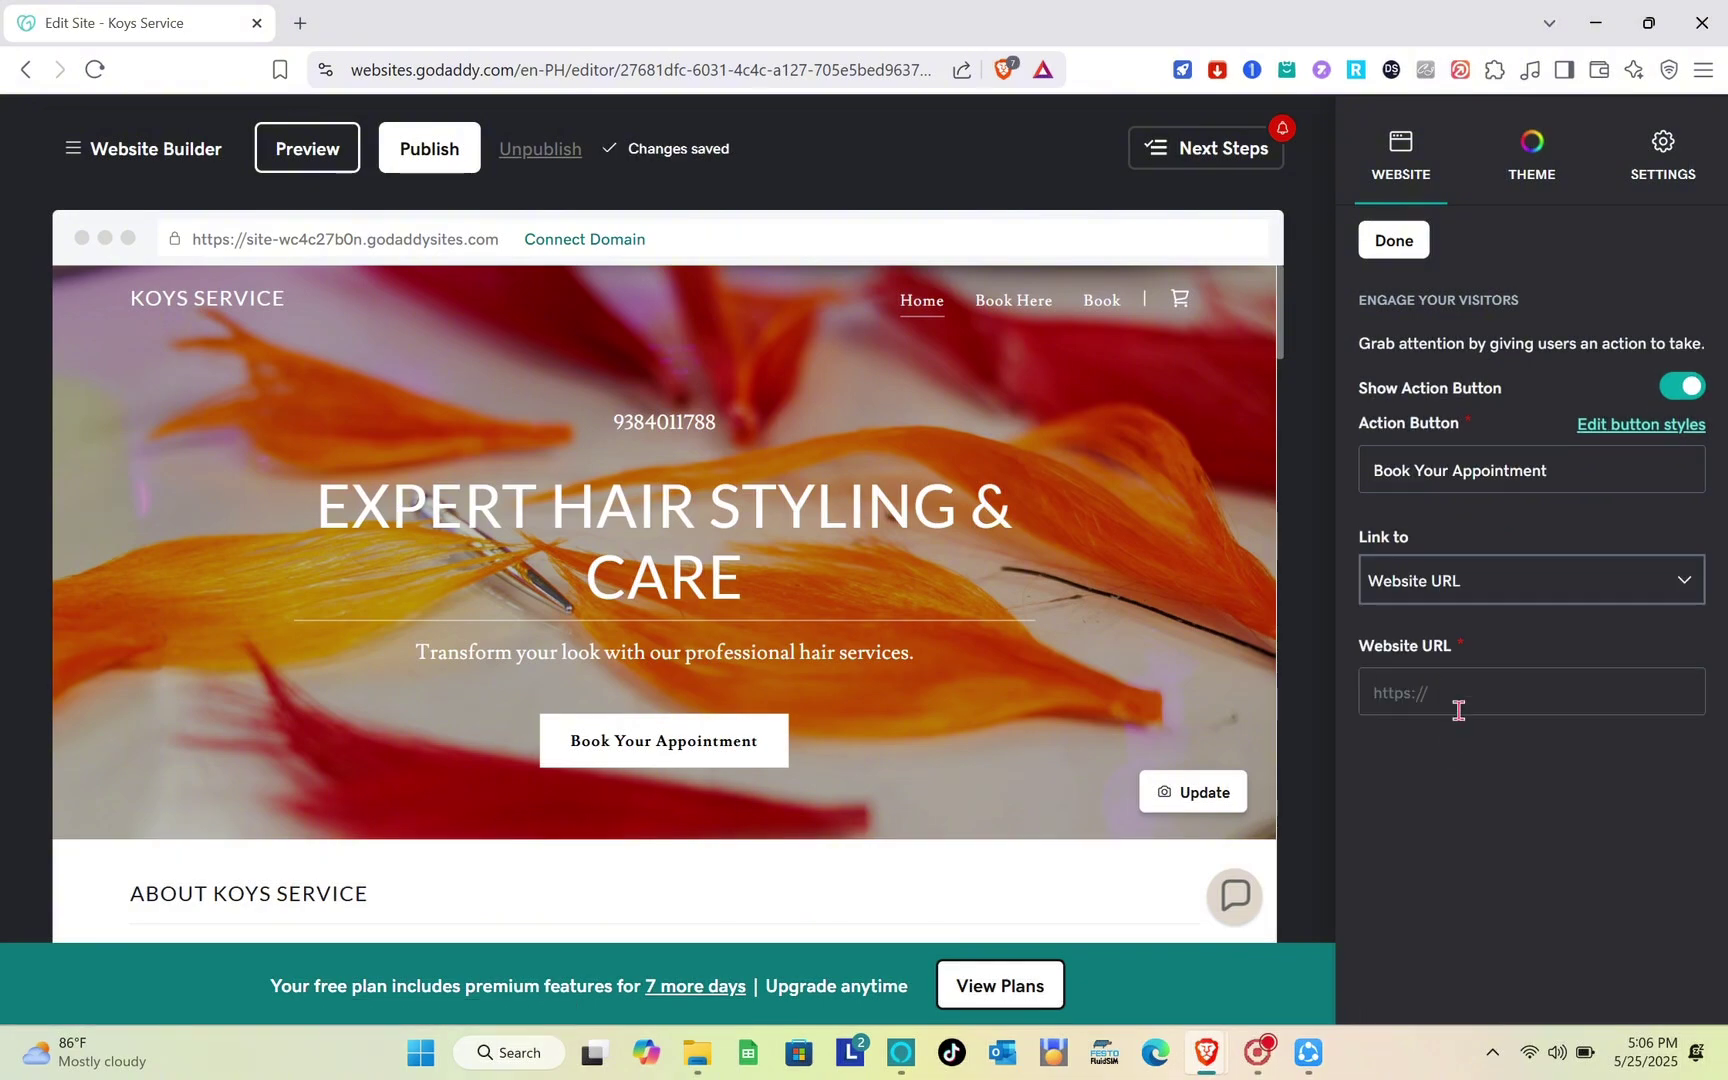
# Make the action button's Website URL ready for entry and open calendly.com in a new browser tab
pyautogui.click(1459, 710)
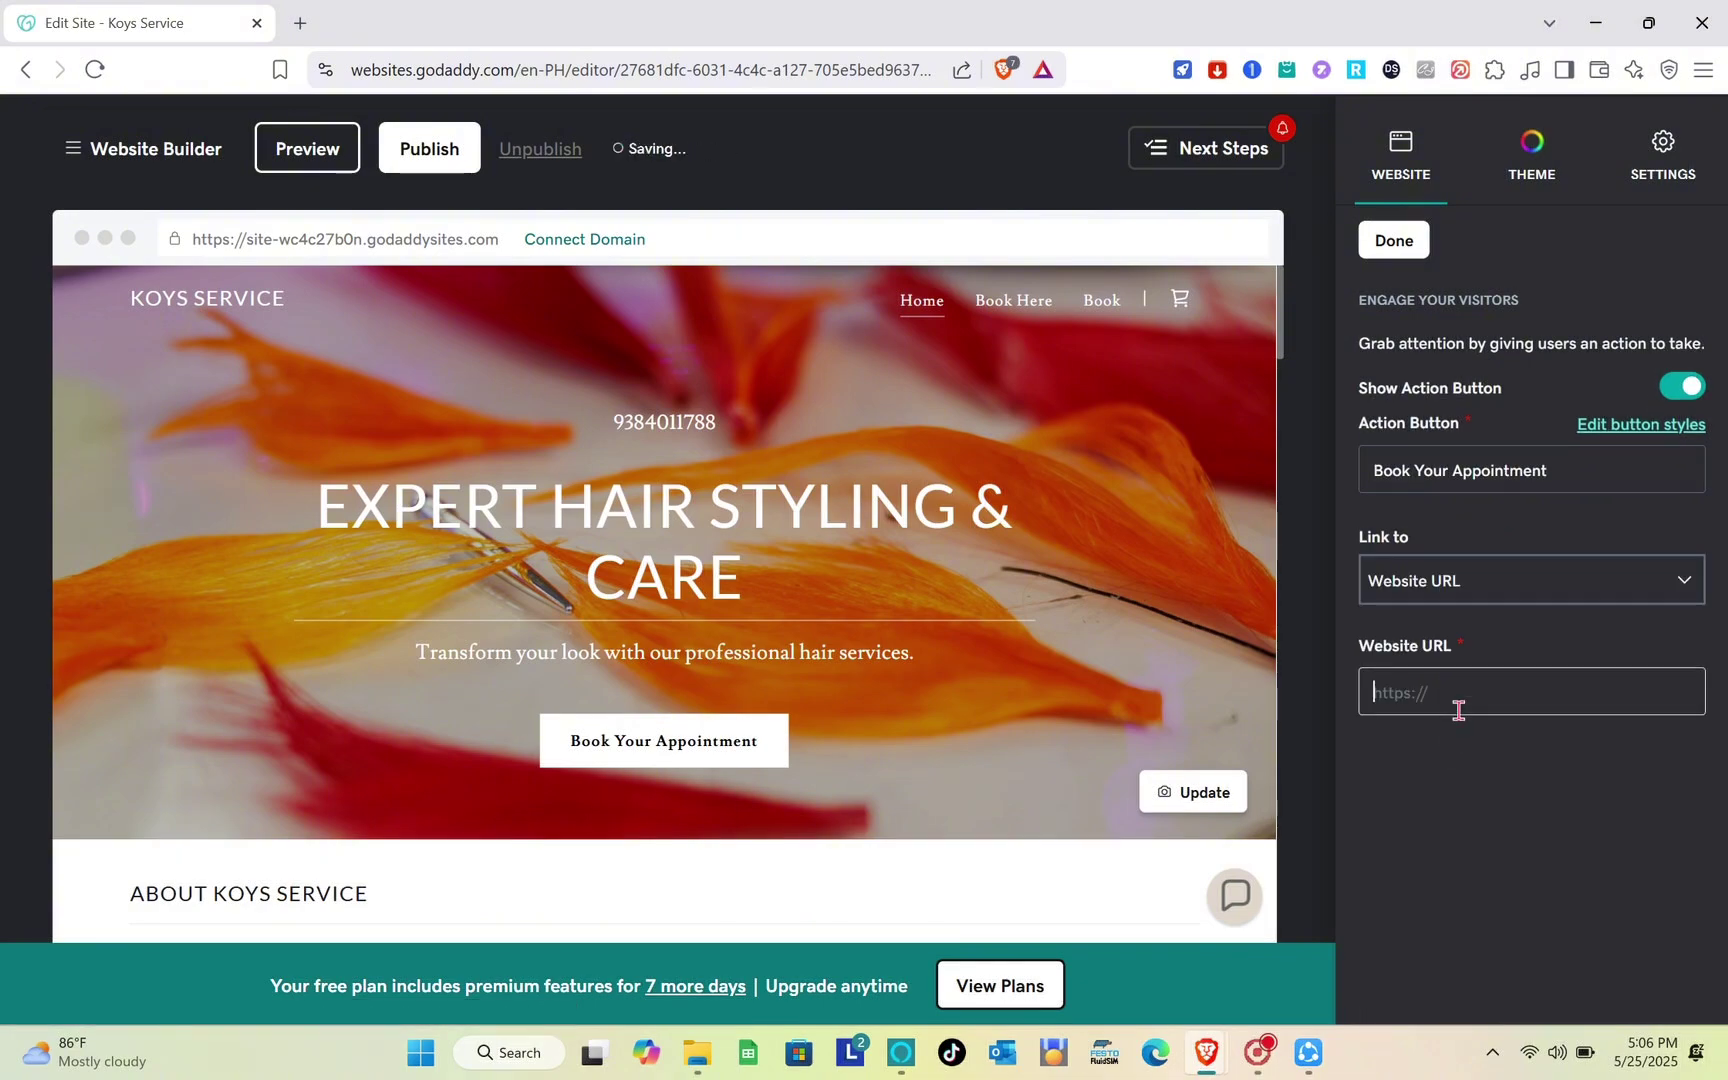
pyautogui.click(305, 22)
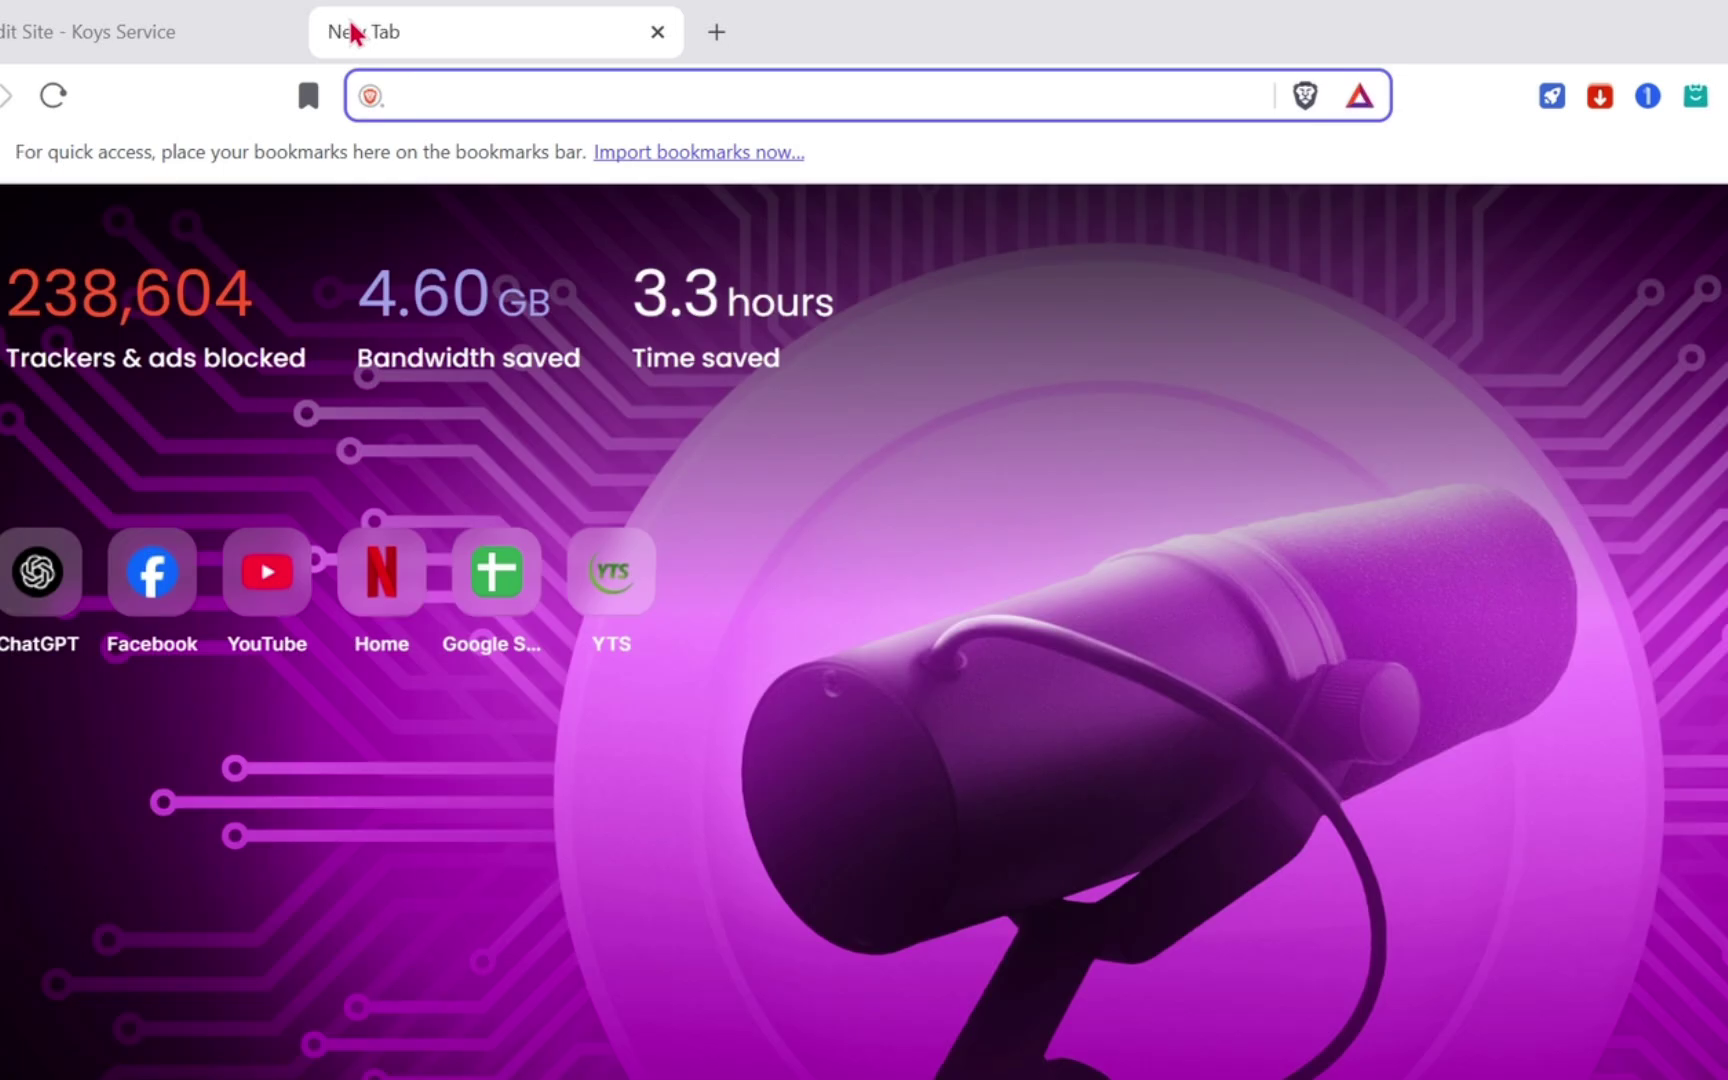
pyautogui.write('cal')
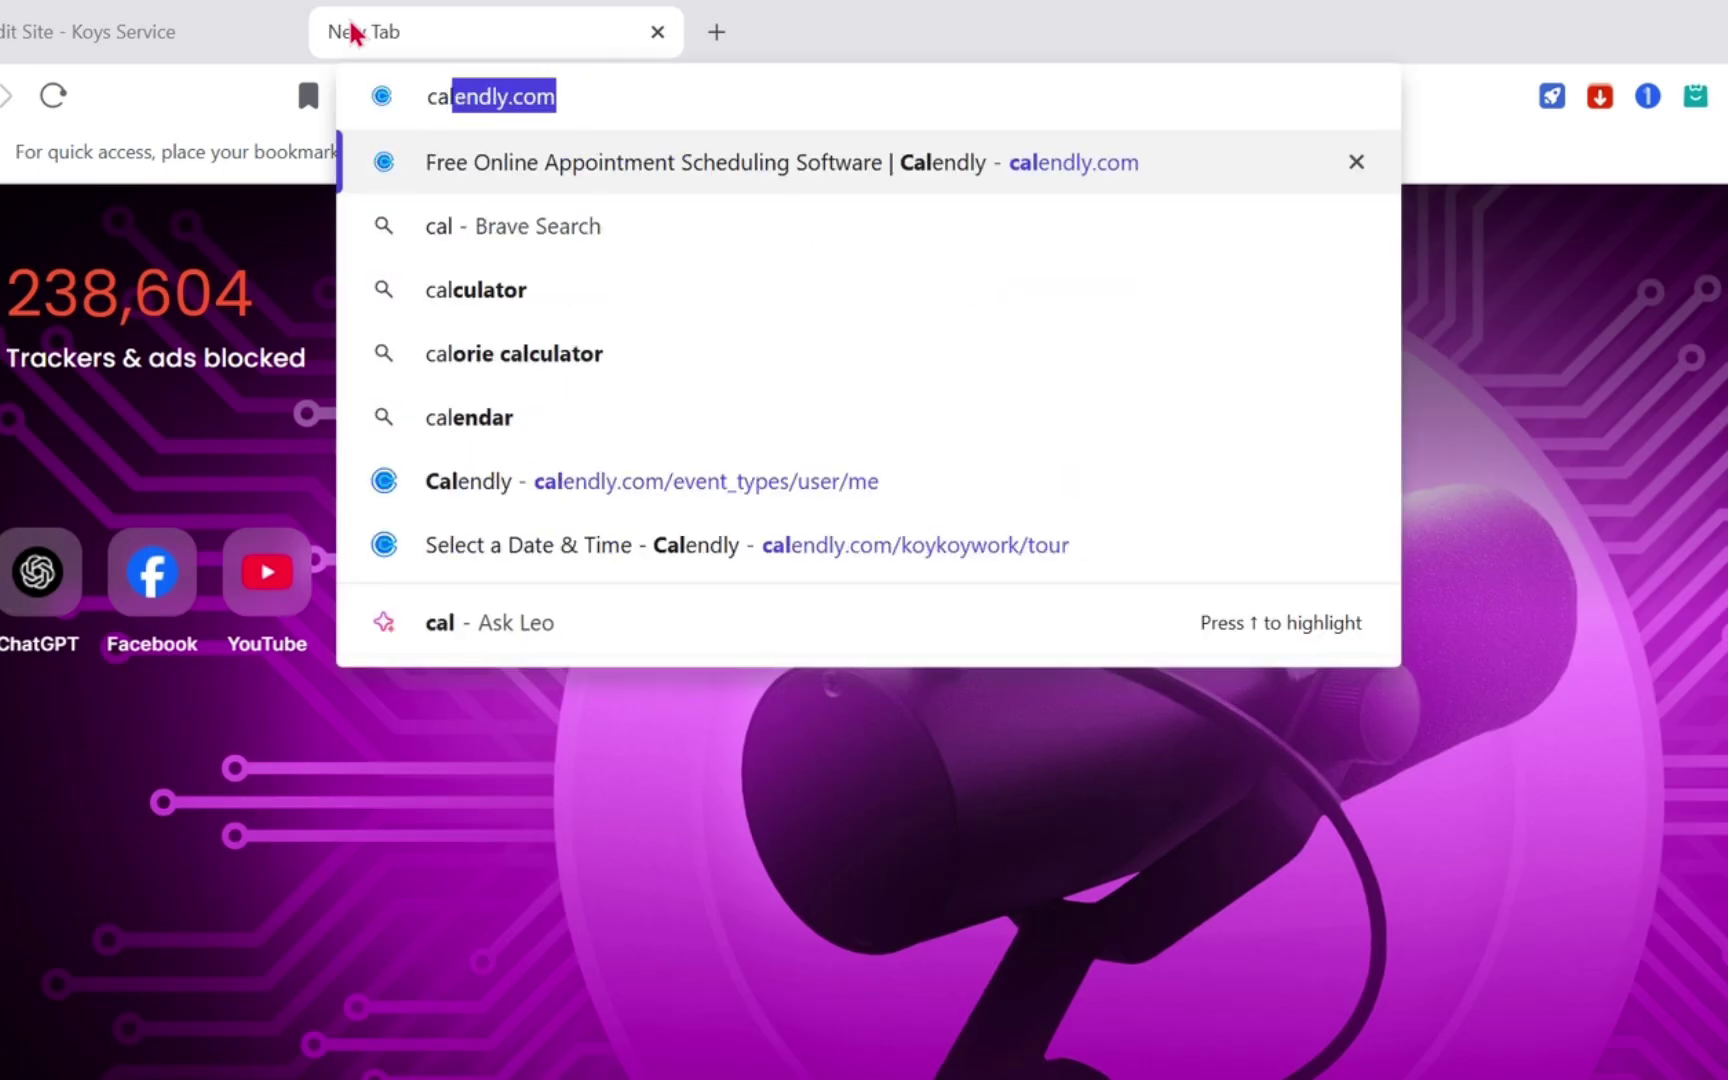
pyautogui.press('Return')
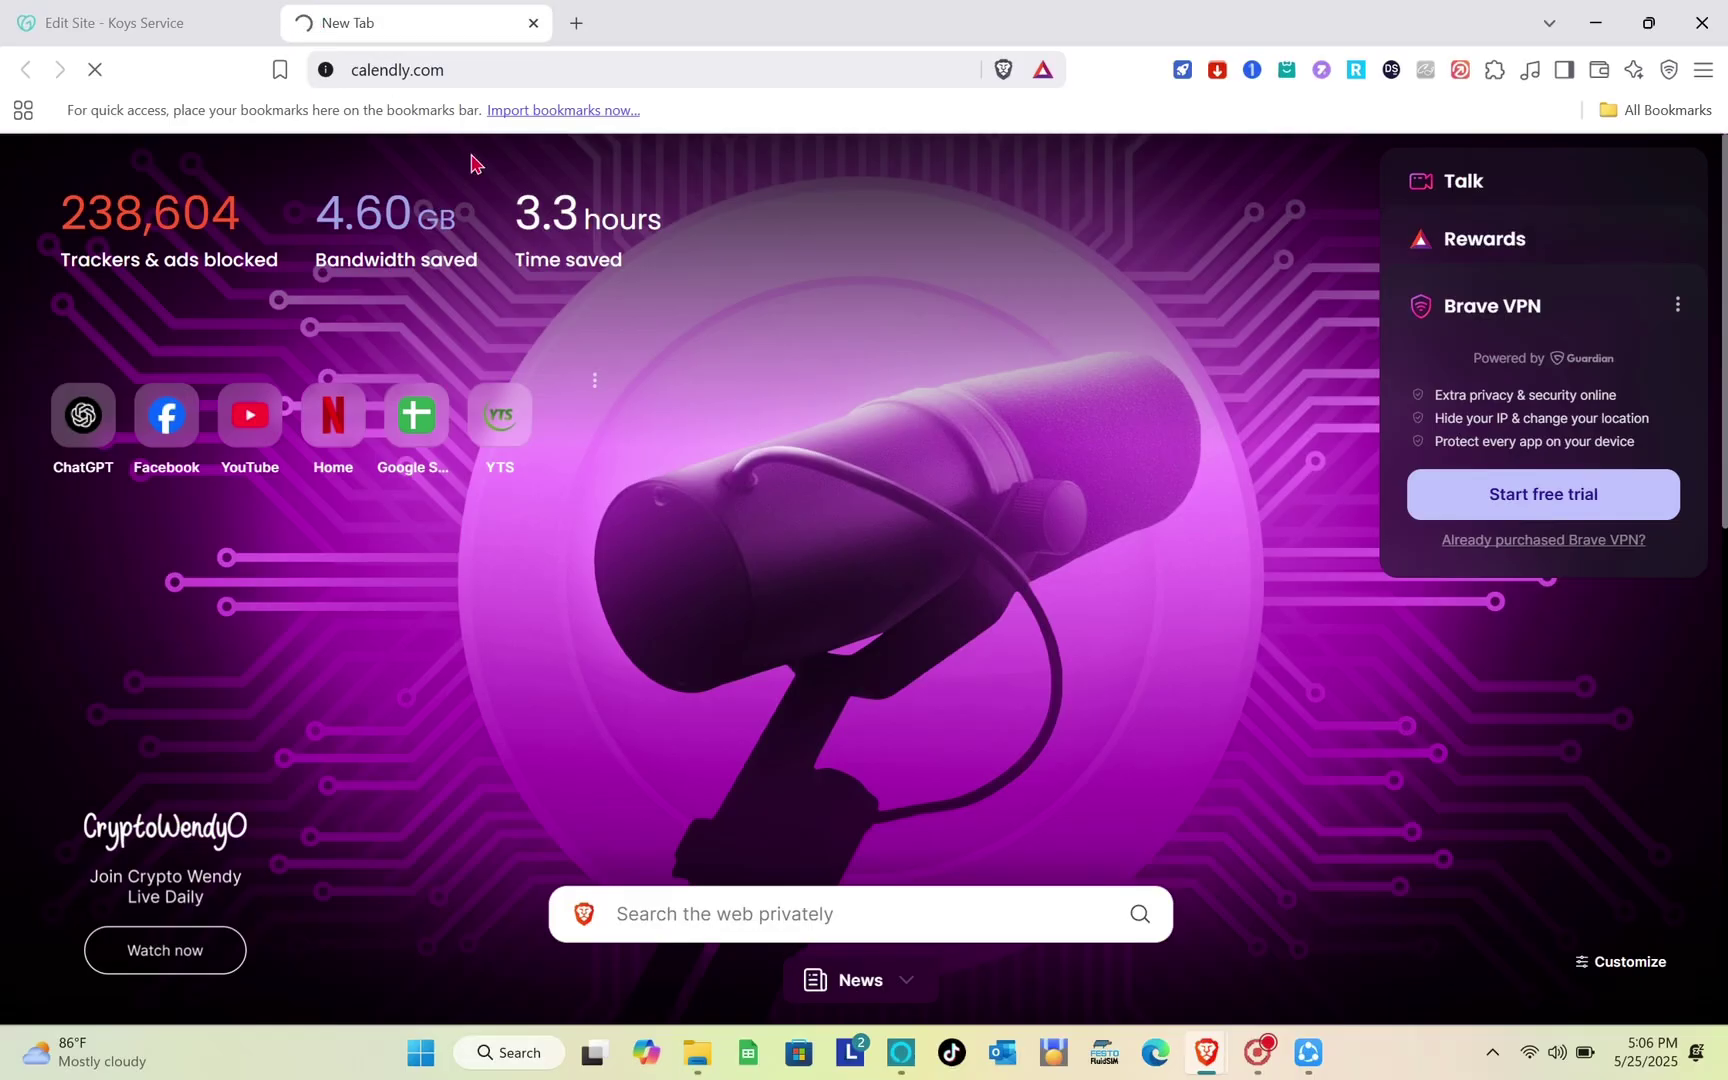
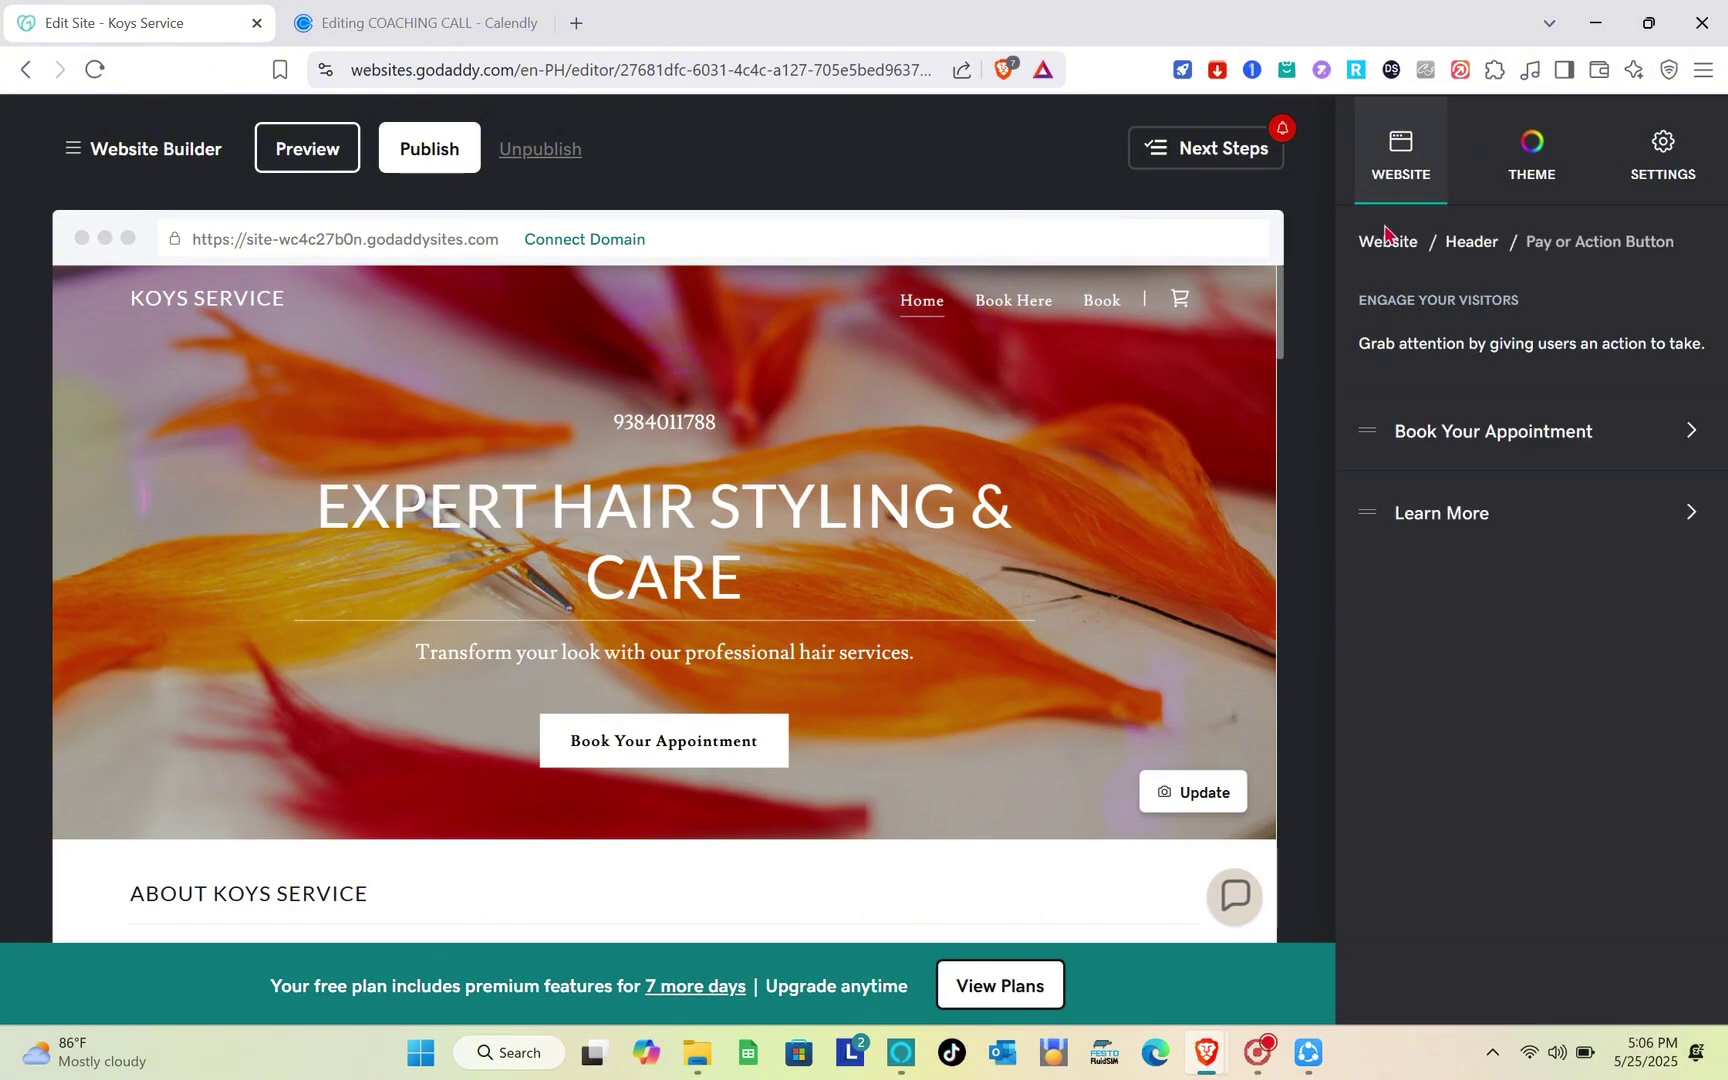
# Preview the website, test the Book Your Appointment button, and return to editing the site
pyautogui.click(336, 163)
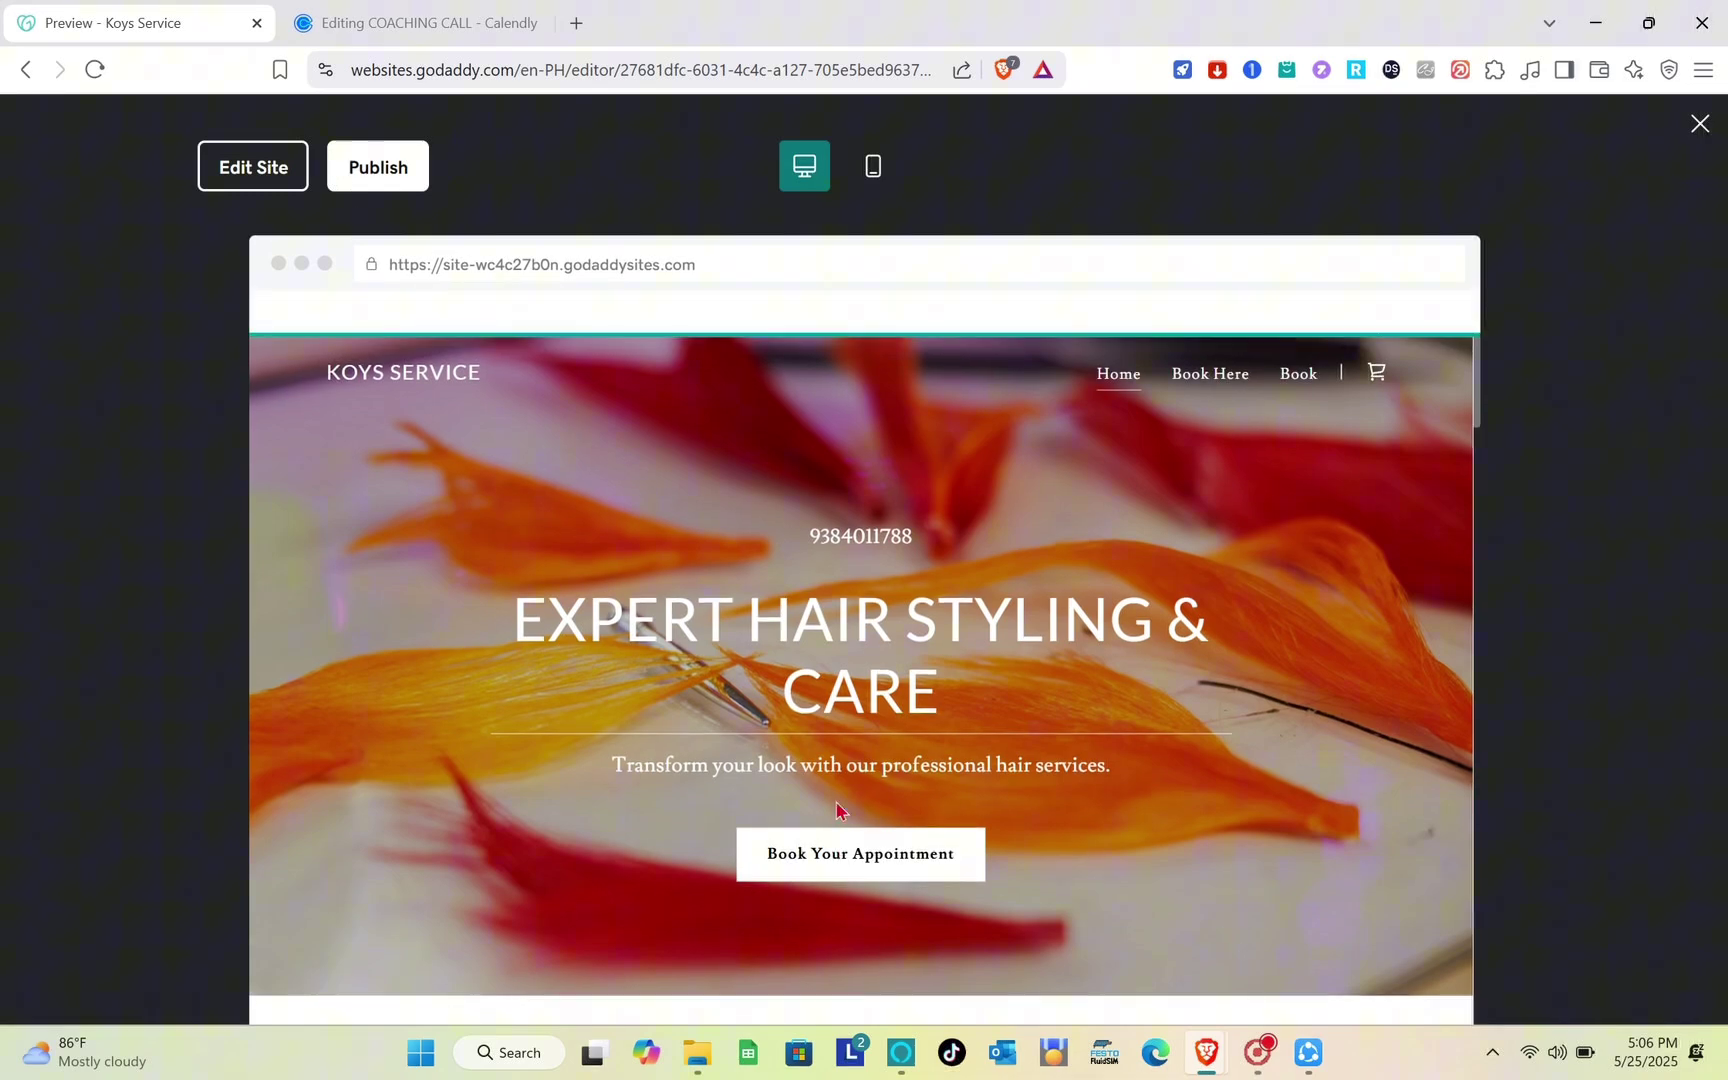
pyautogui.moveTo(830, 765); pyautogui.dragTo(852, 866)
pyautogui.click(913, 866)
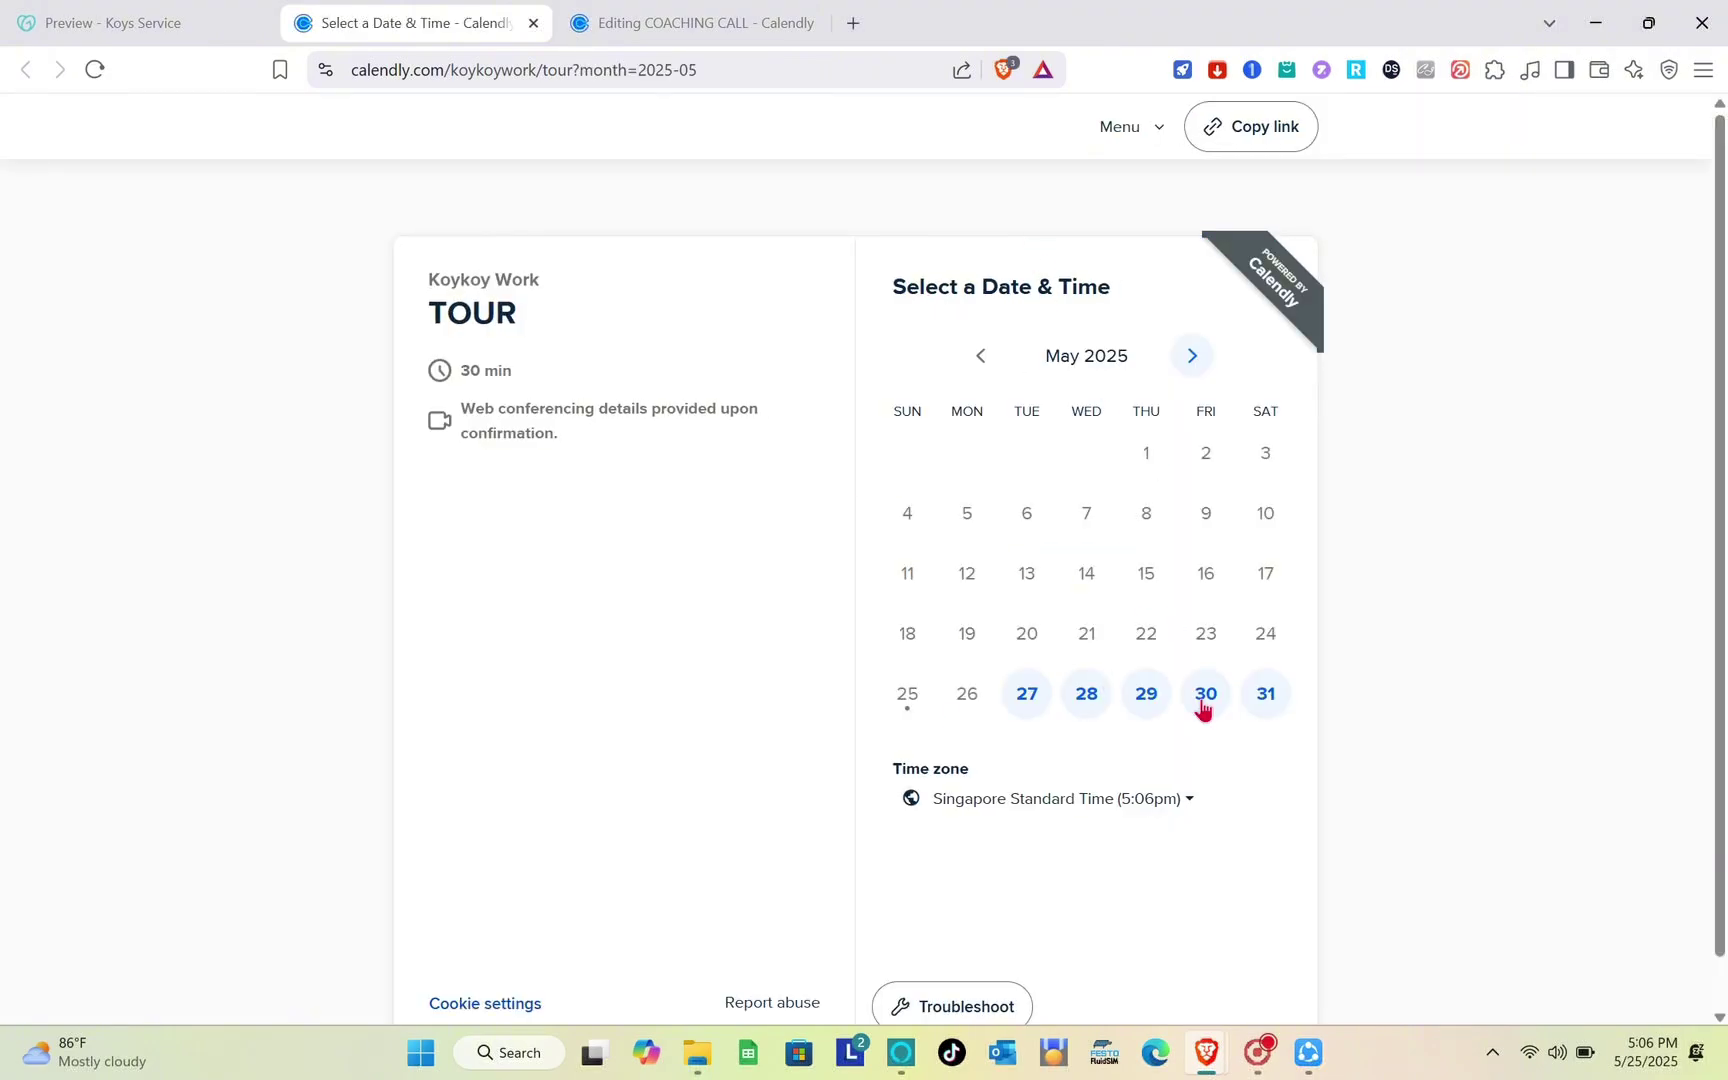
pyautogui.click(209, 12)
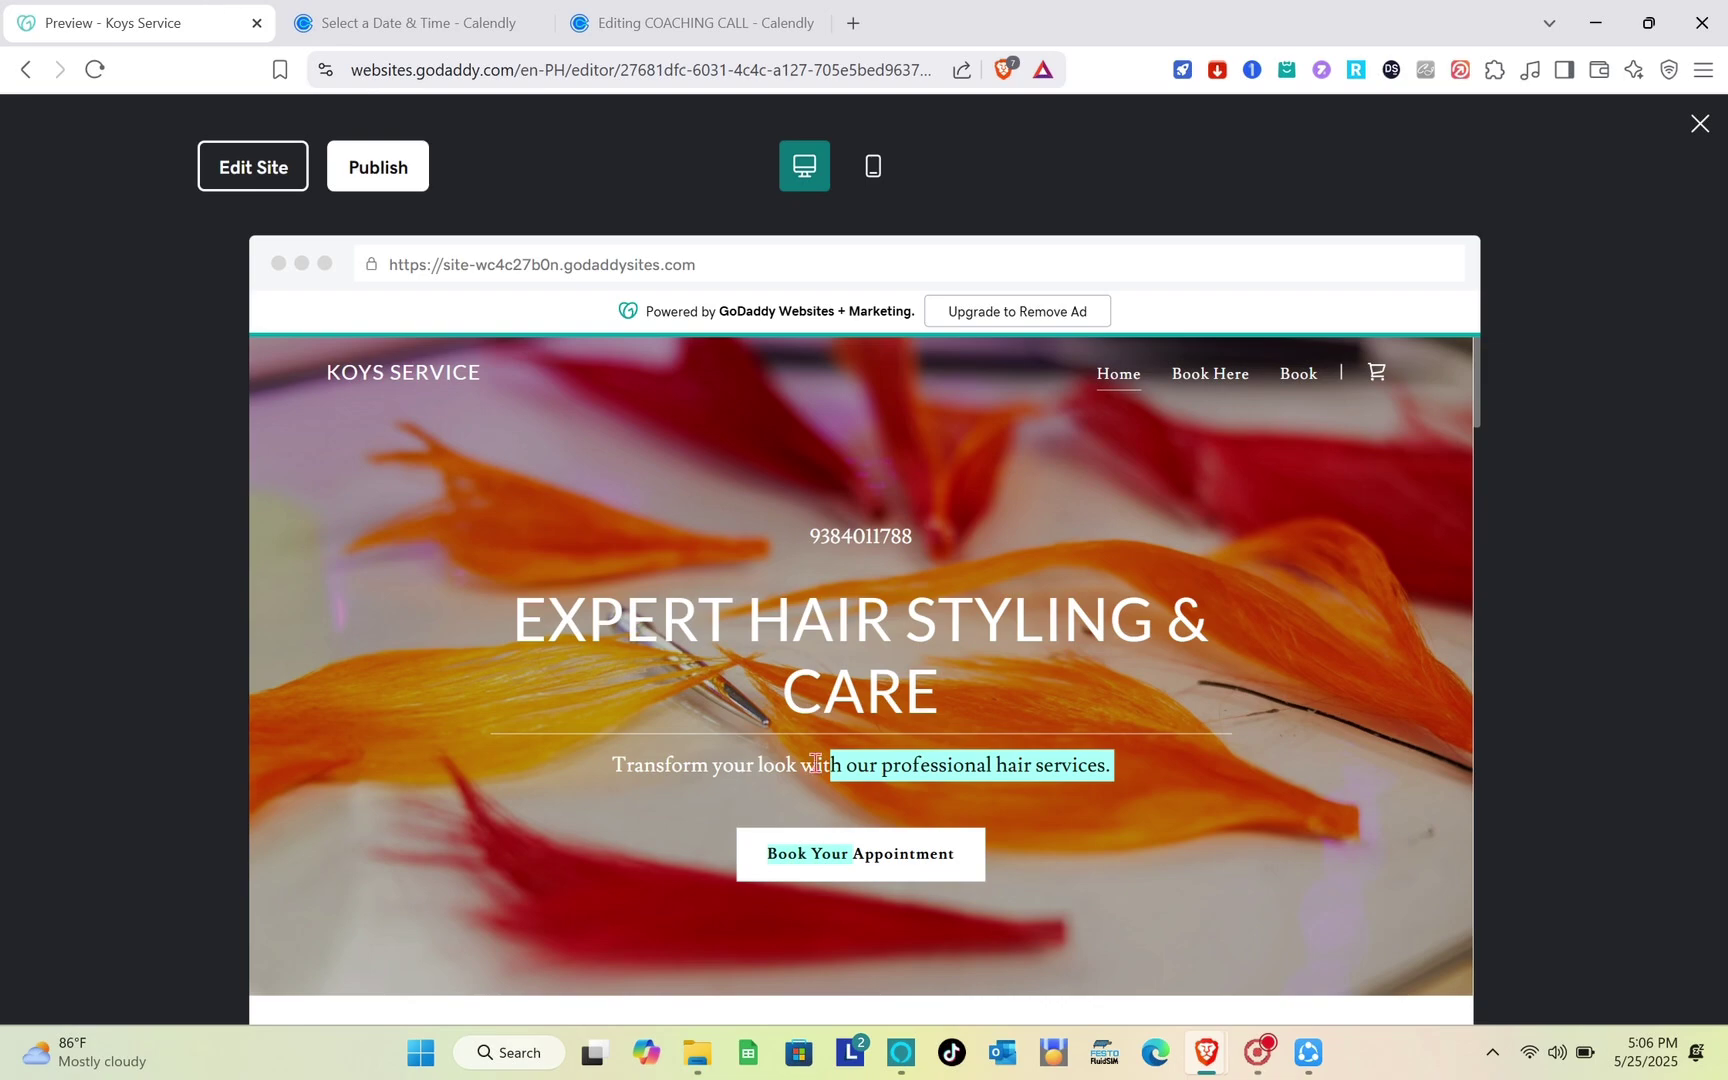
pyautogui.click(278, 167)
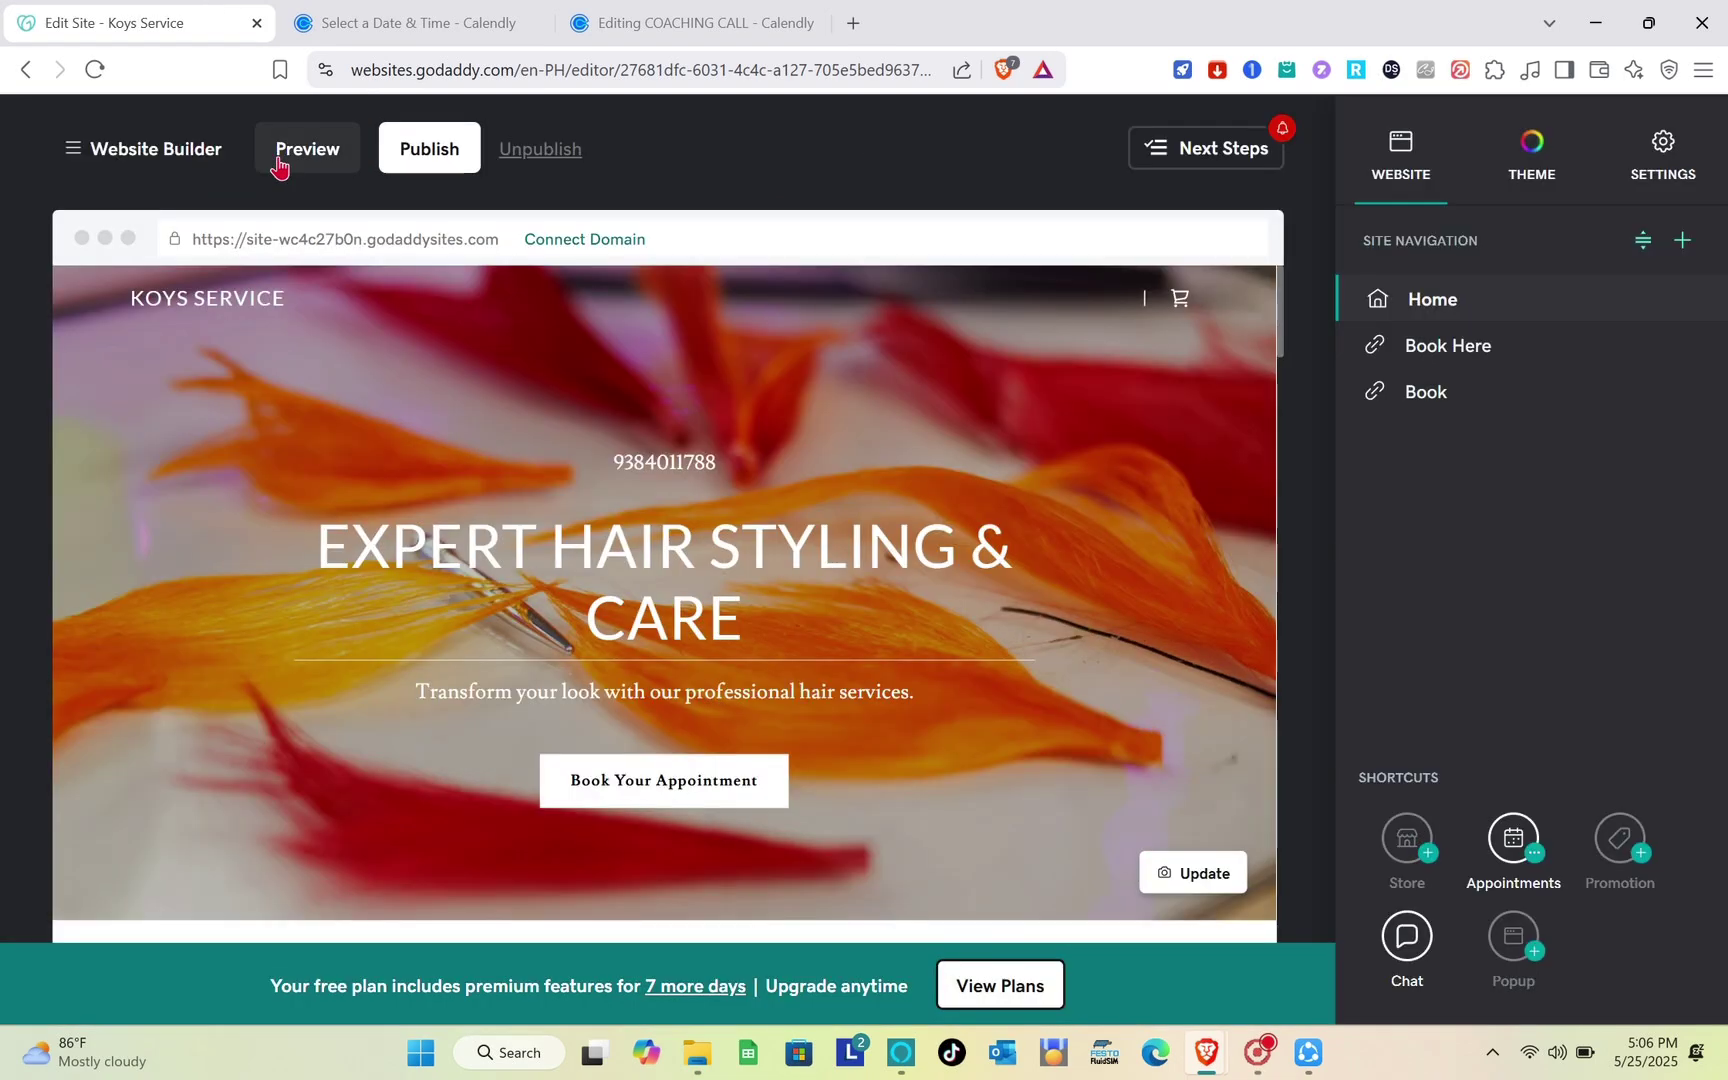
# Look through the Home page sections down to Online Appointments and check the options of the Appointments shortcut
pyautogui.scroll(-8, 865, 915)
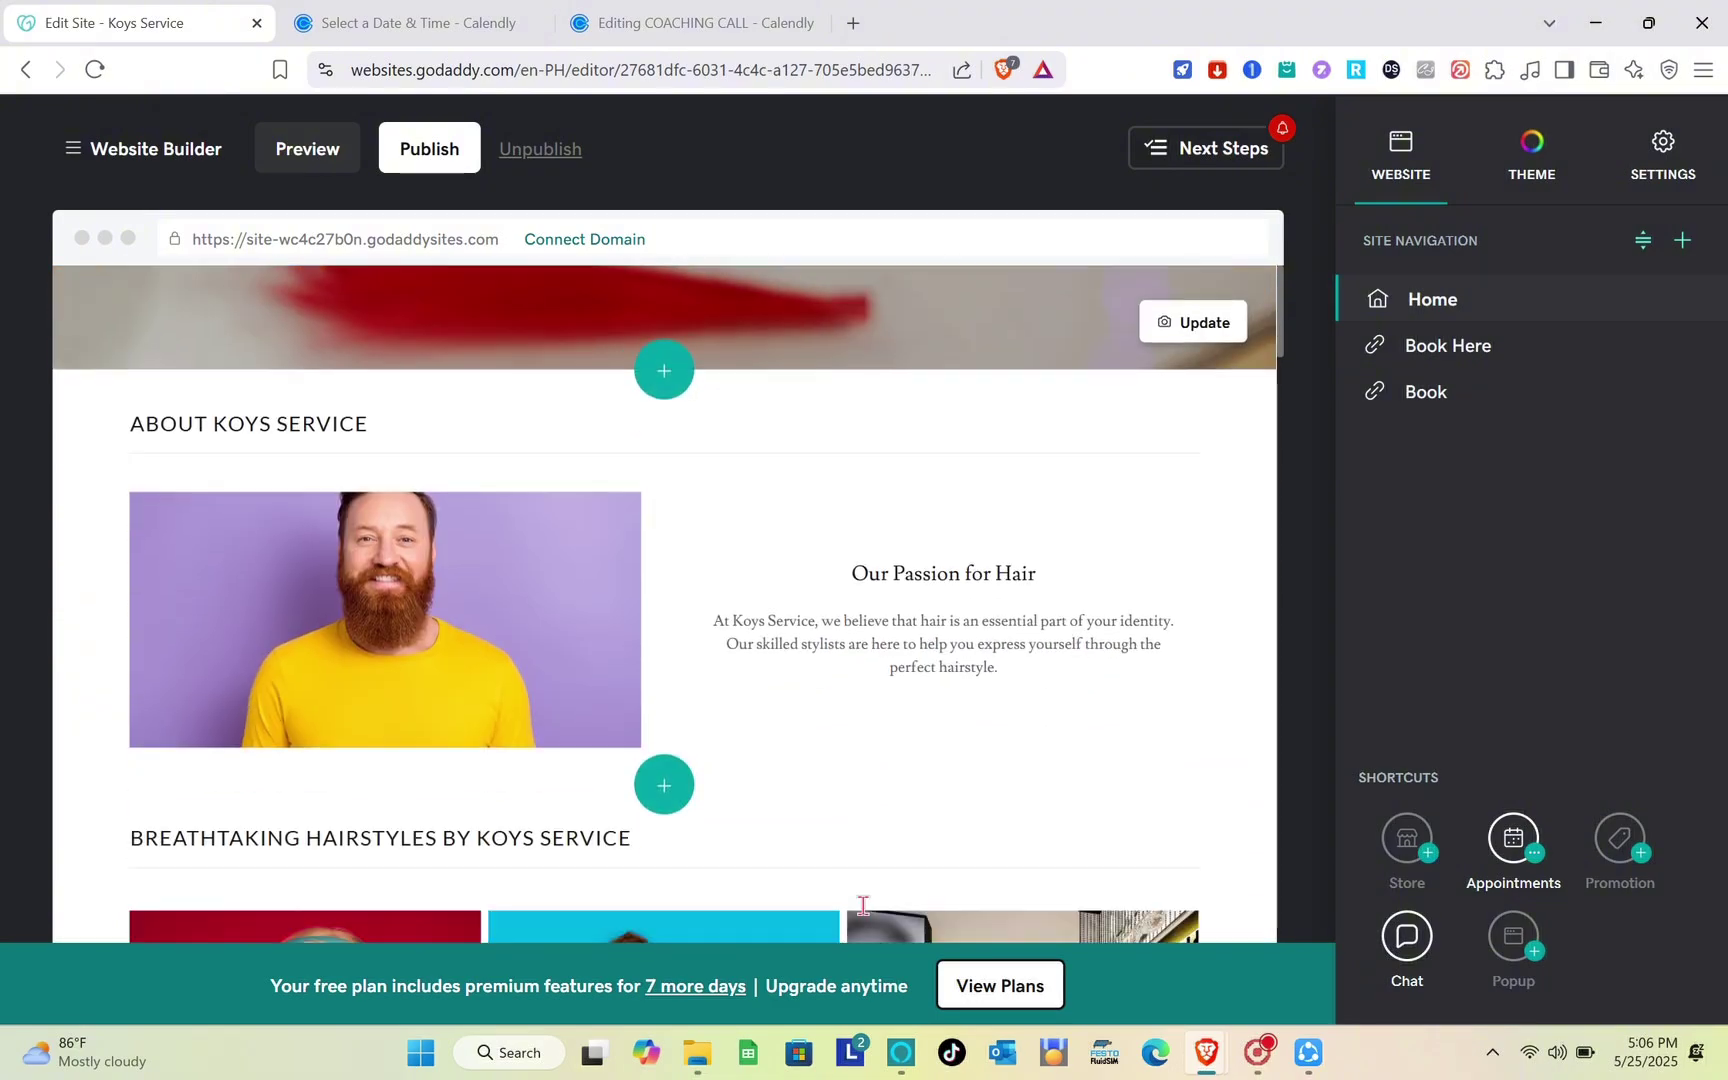
pyautogui.scroll(-9, 865, 915)
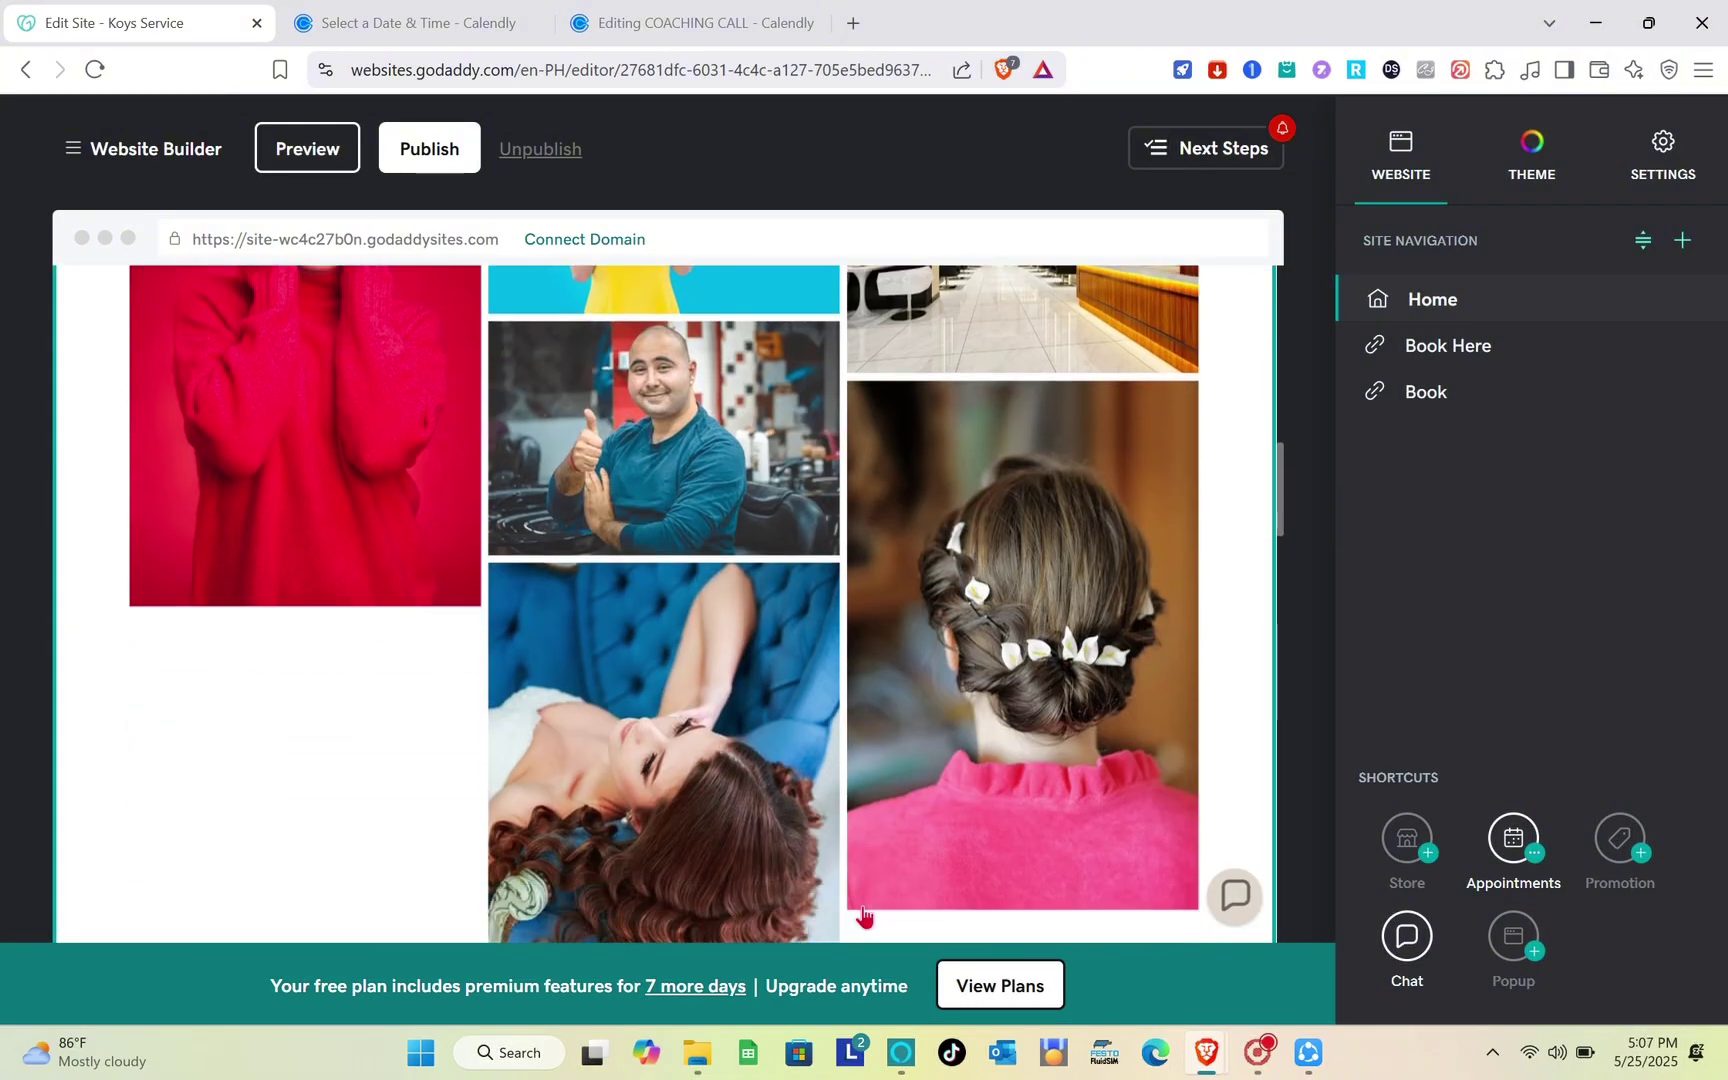
pyautogui.scroll(-5, 865, 915)
pyautogui.scroll(3, 865, 915)
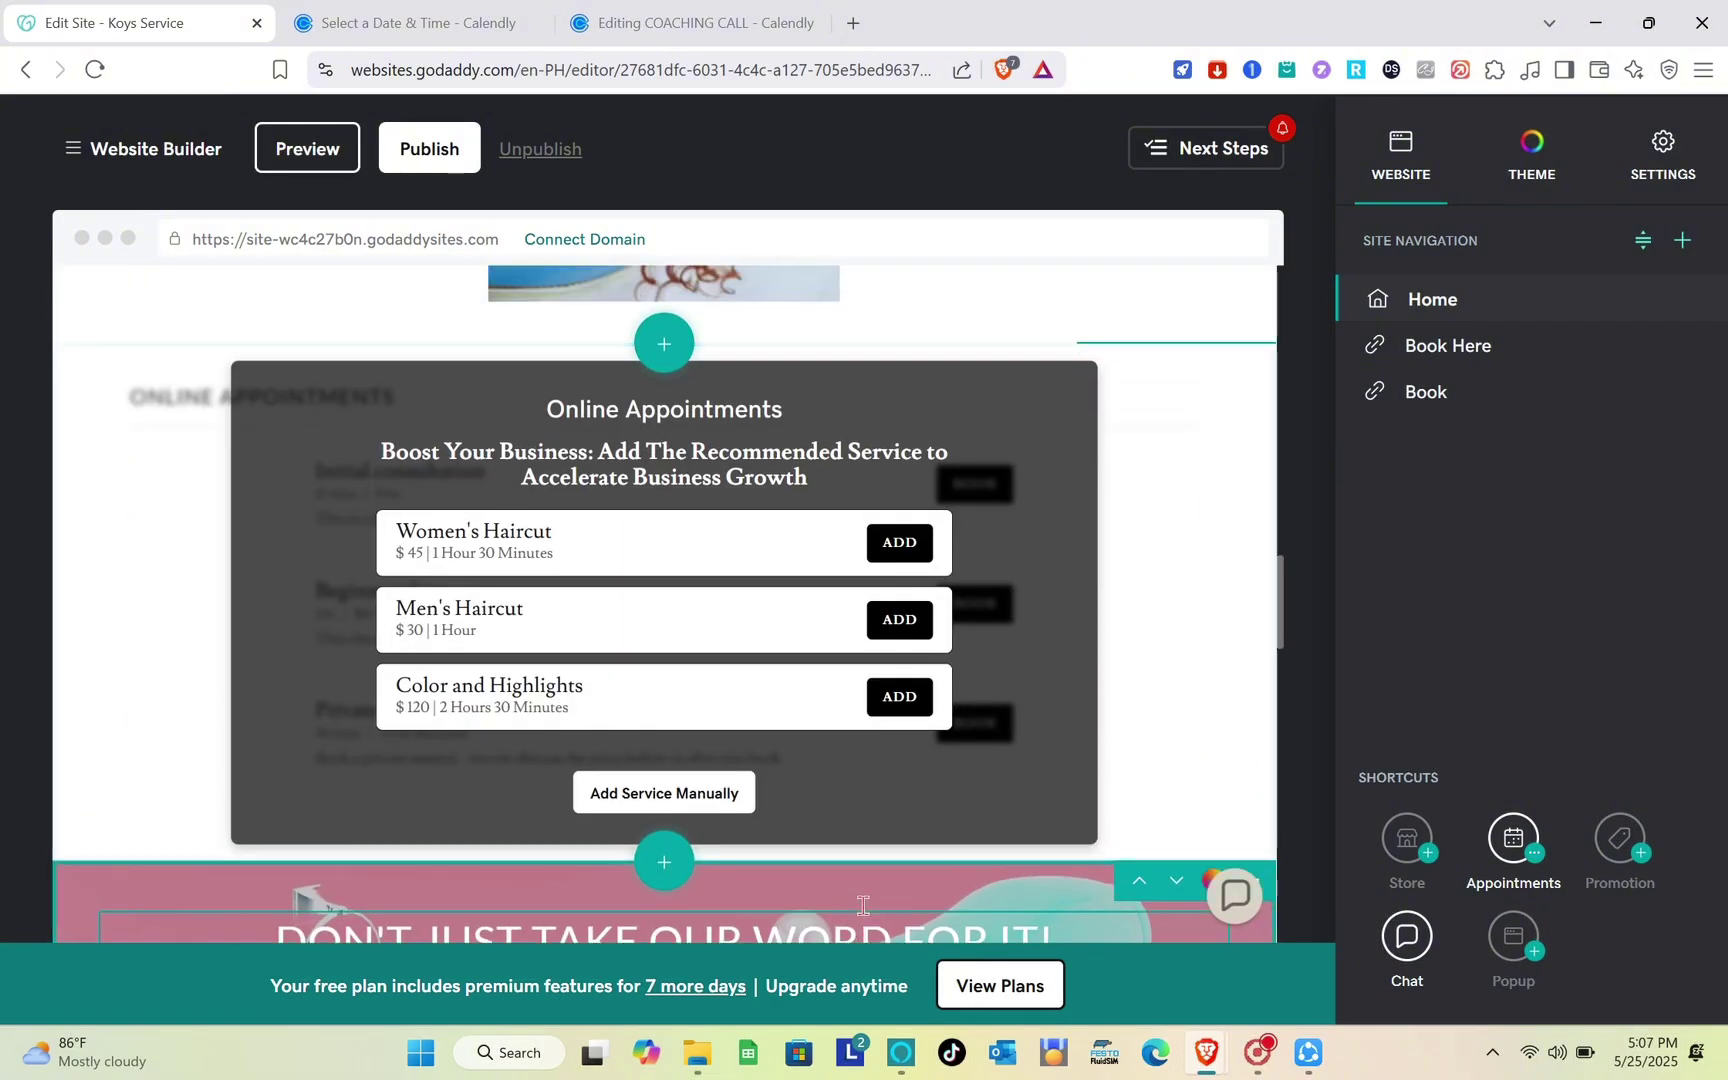
pyautogui.scroll(10, 865, 915)
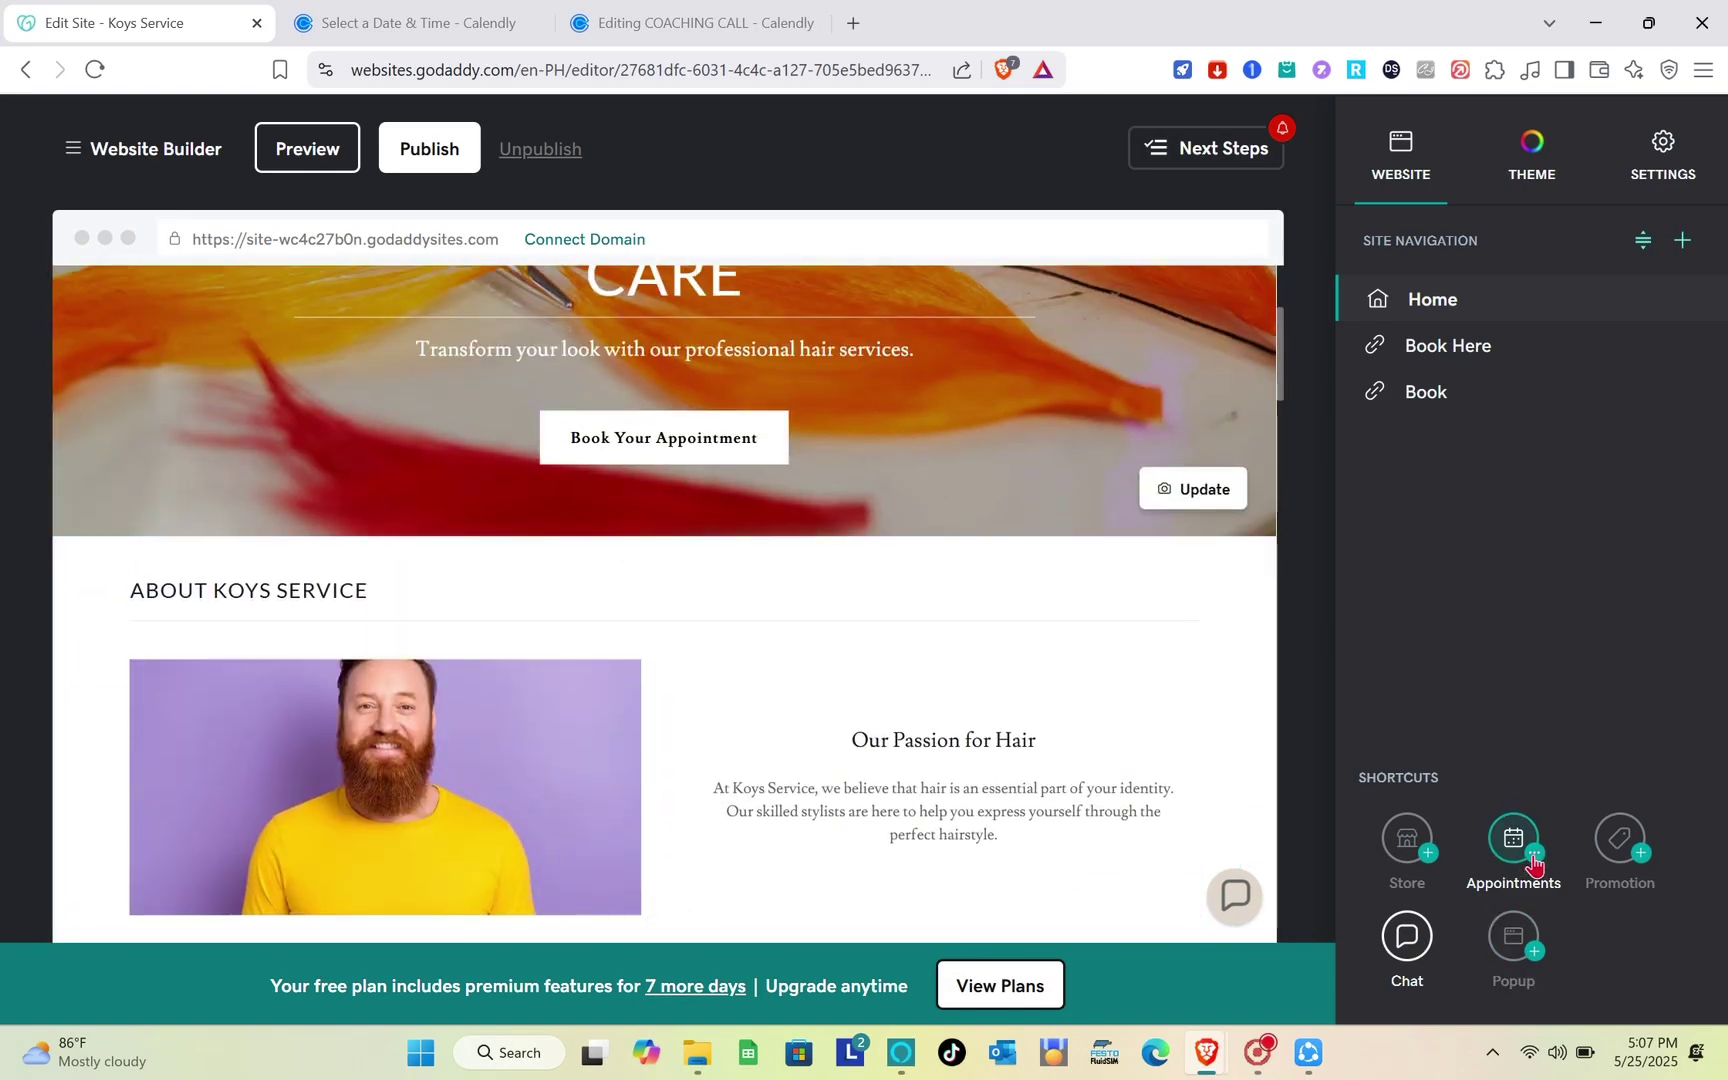
pyautogui.click(1535, 856)
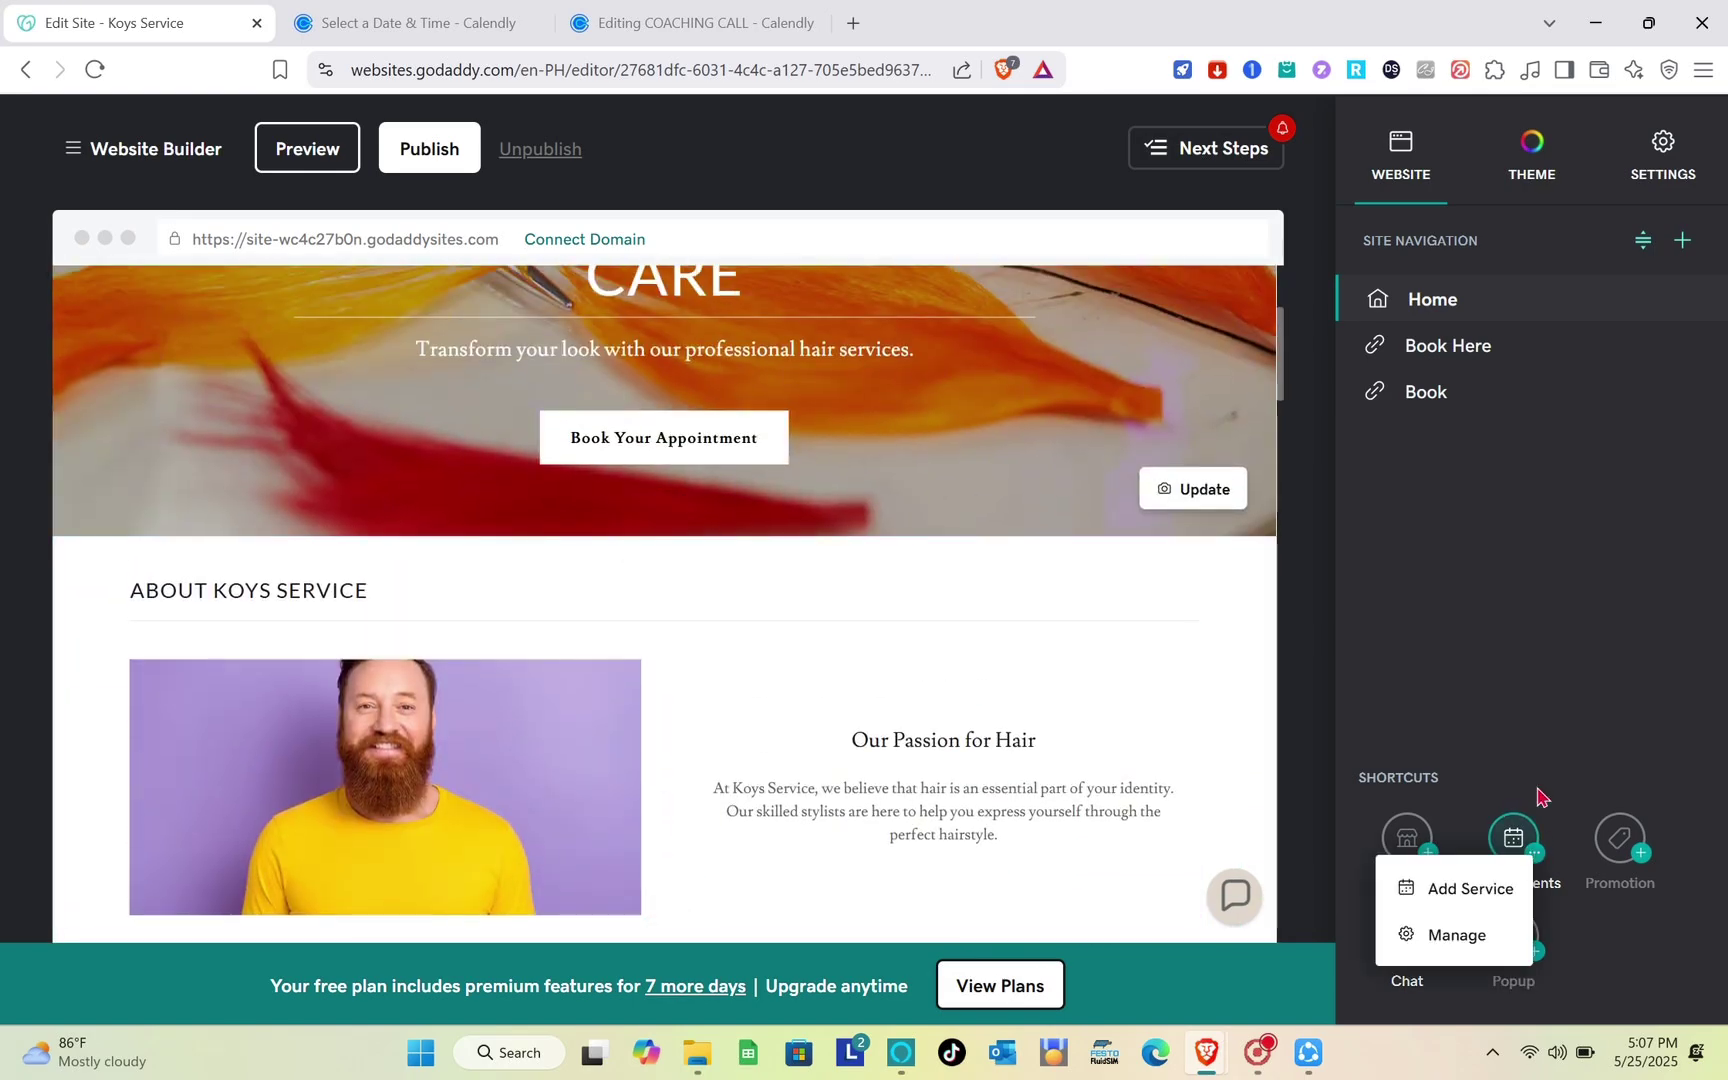
pyautogui.click(1527, 695)
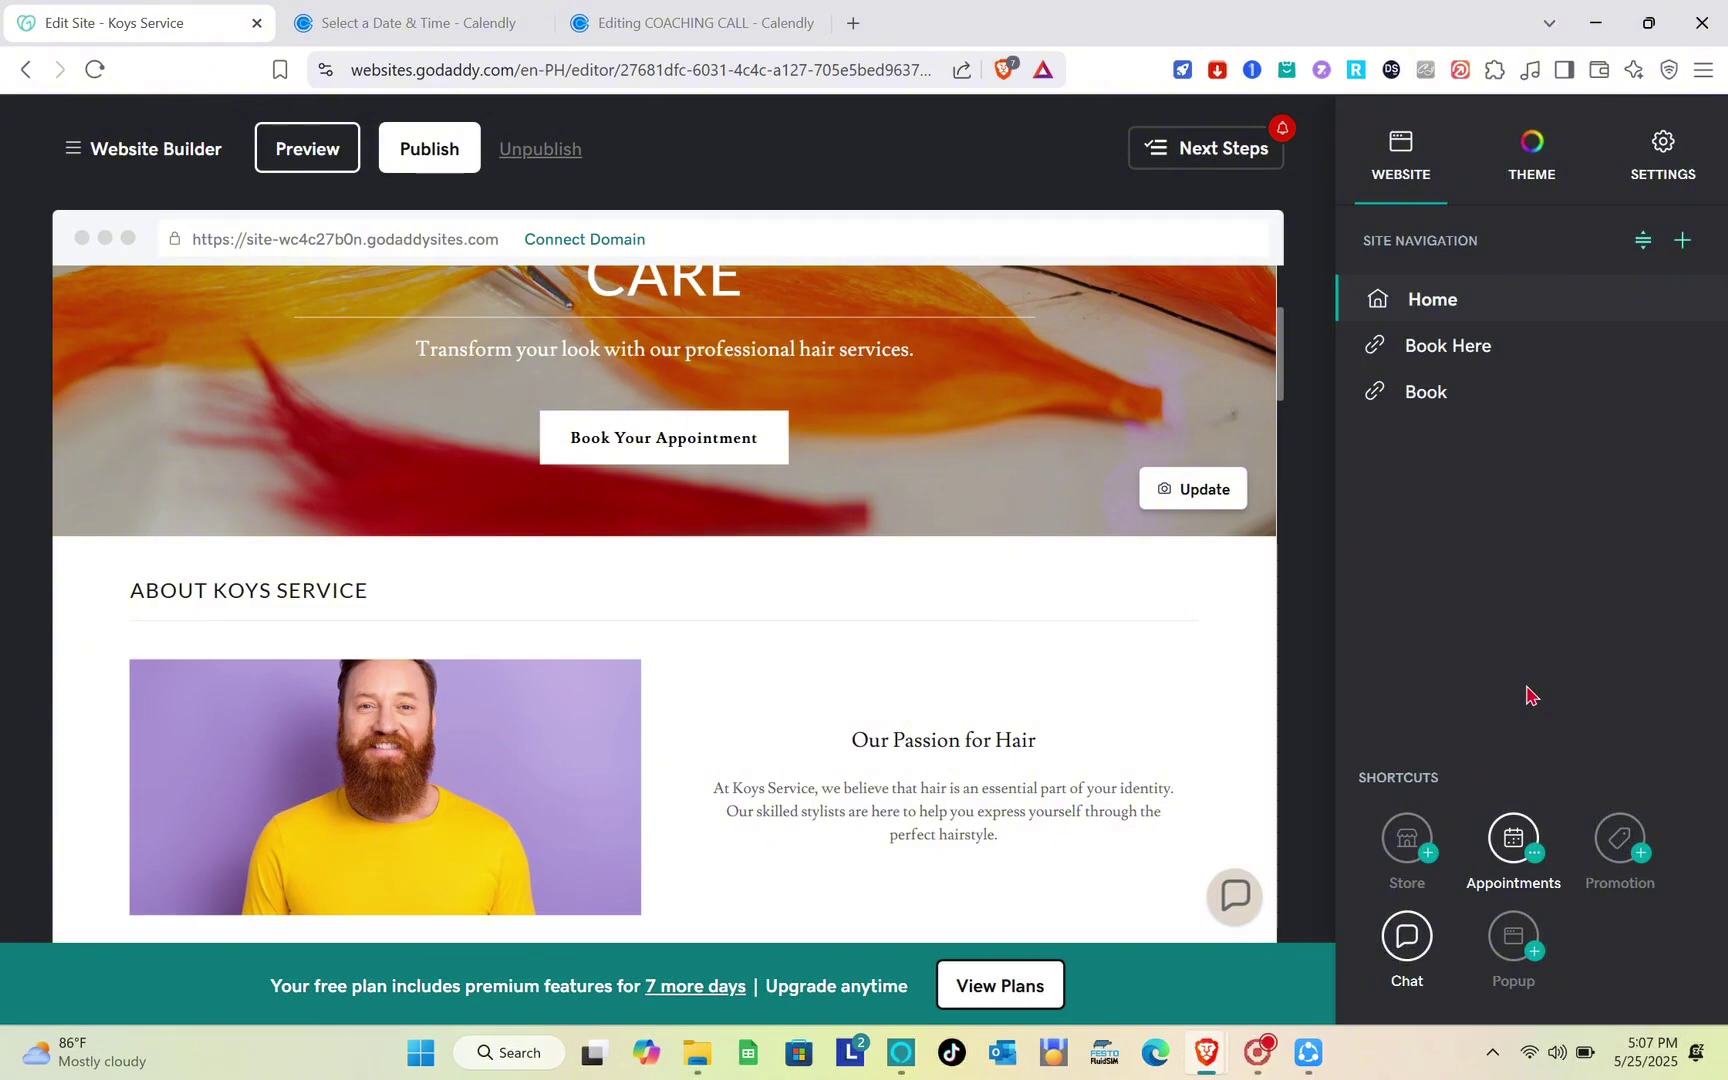
# Change the theme's primary button style to the outlined pill shape with fully rounded ends
pyautogui.click(1545, 170)
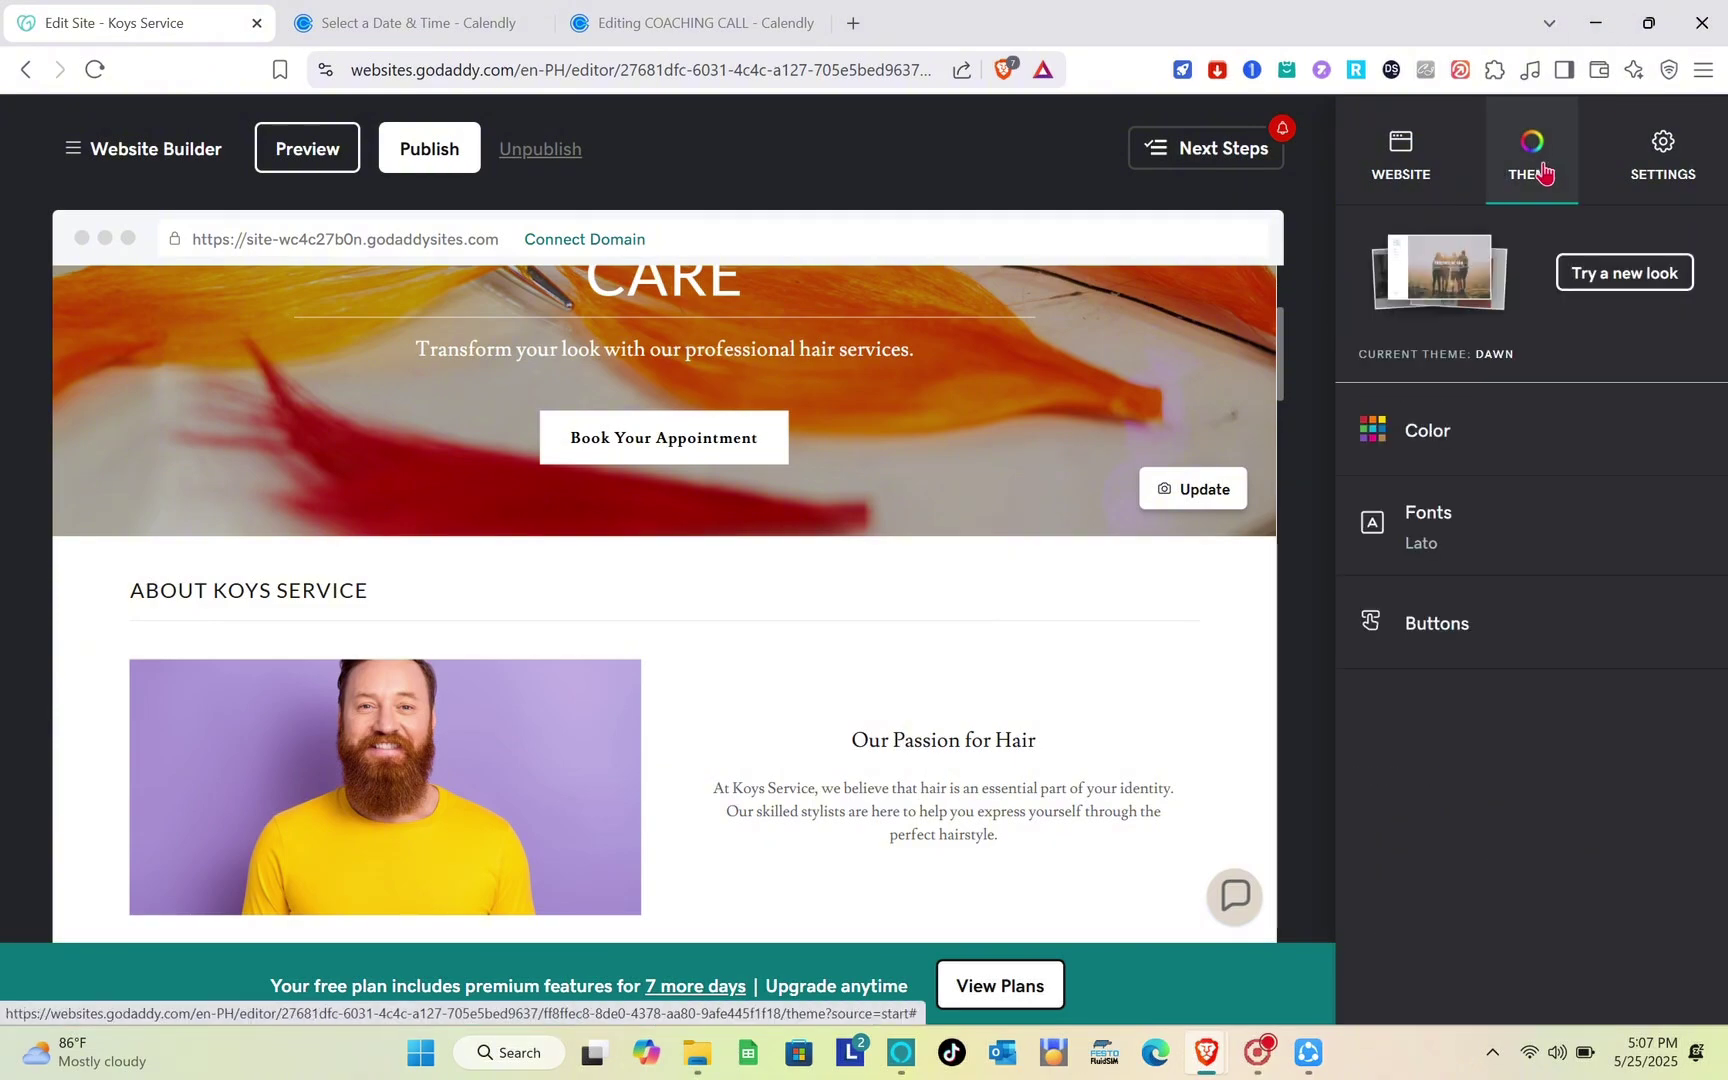
pyautogui.click(1458, 622)
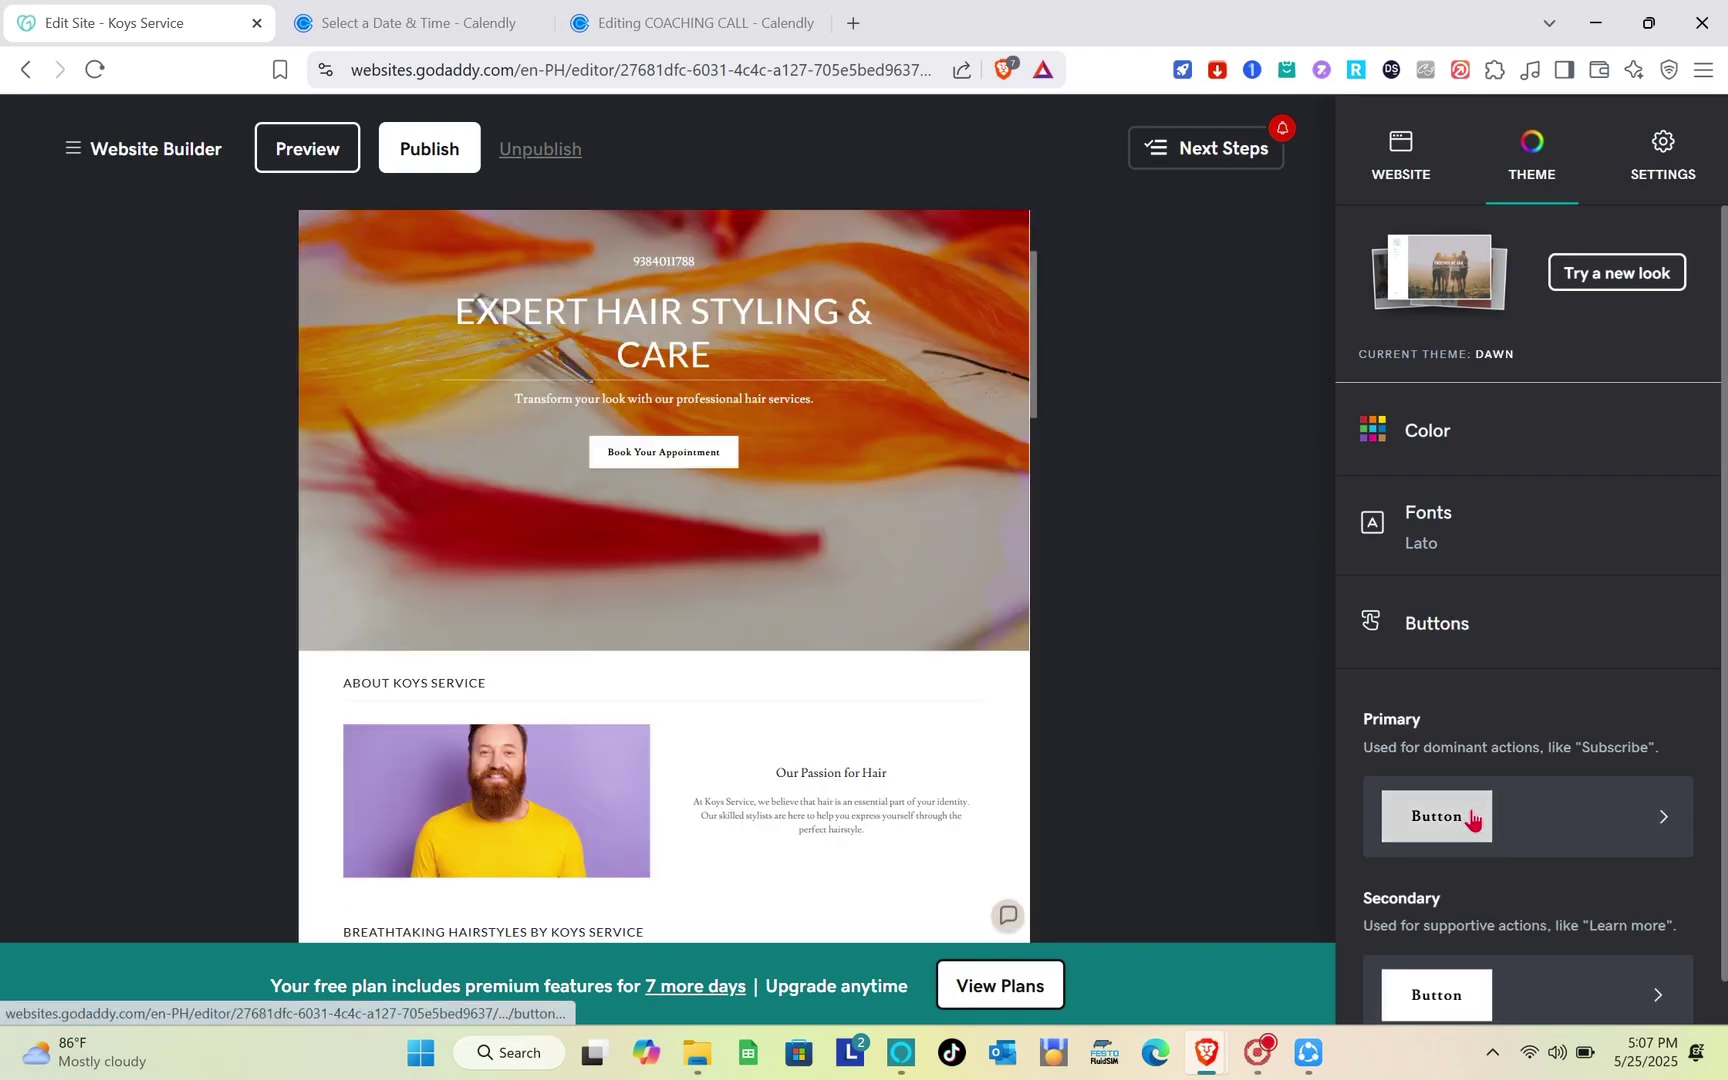
pyautogui.scroll(-1, 1497, 903)
pyautogui.scroll(1, 1494, 903)
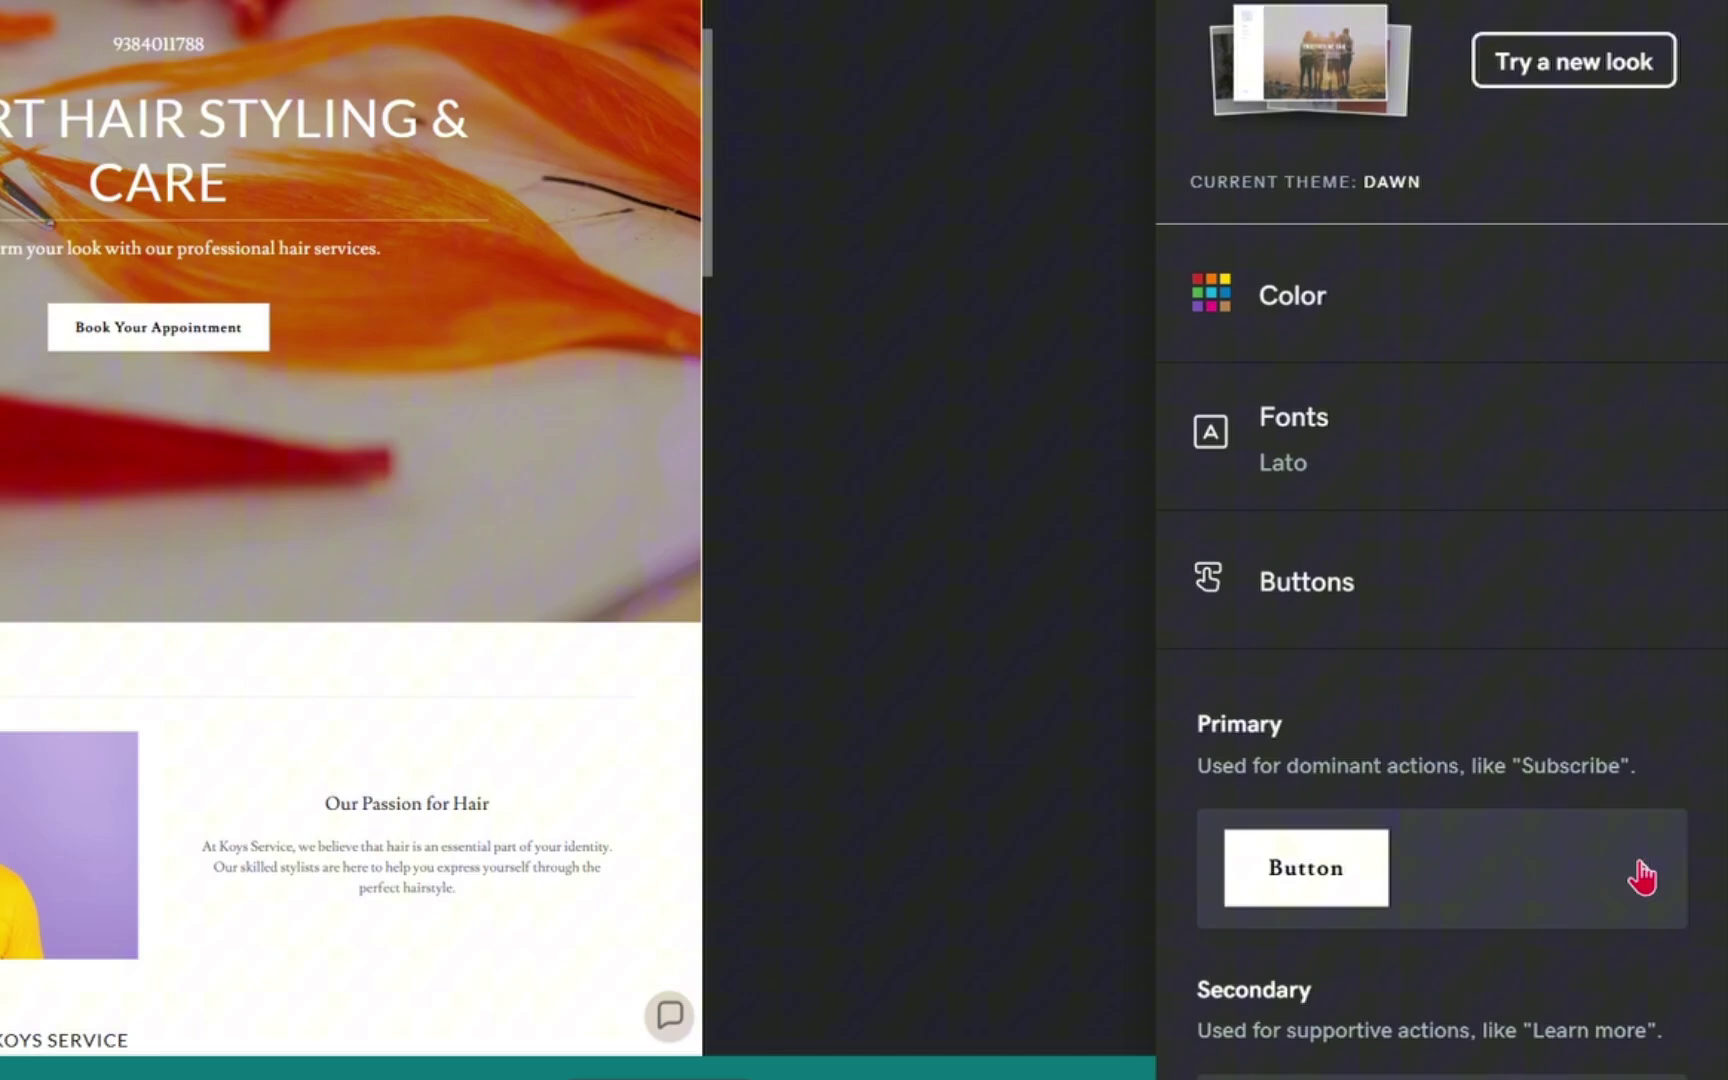
pyautogui.click(1664, 824)
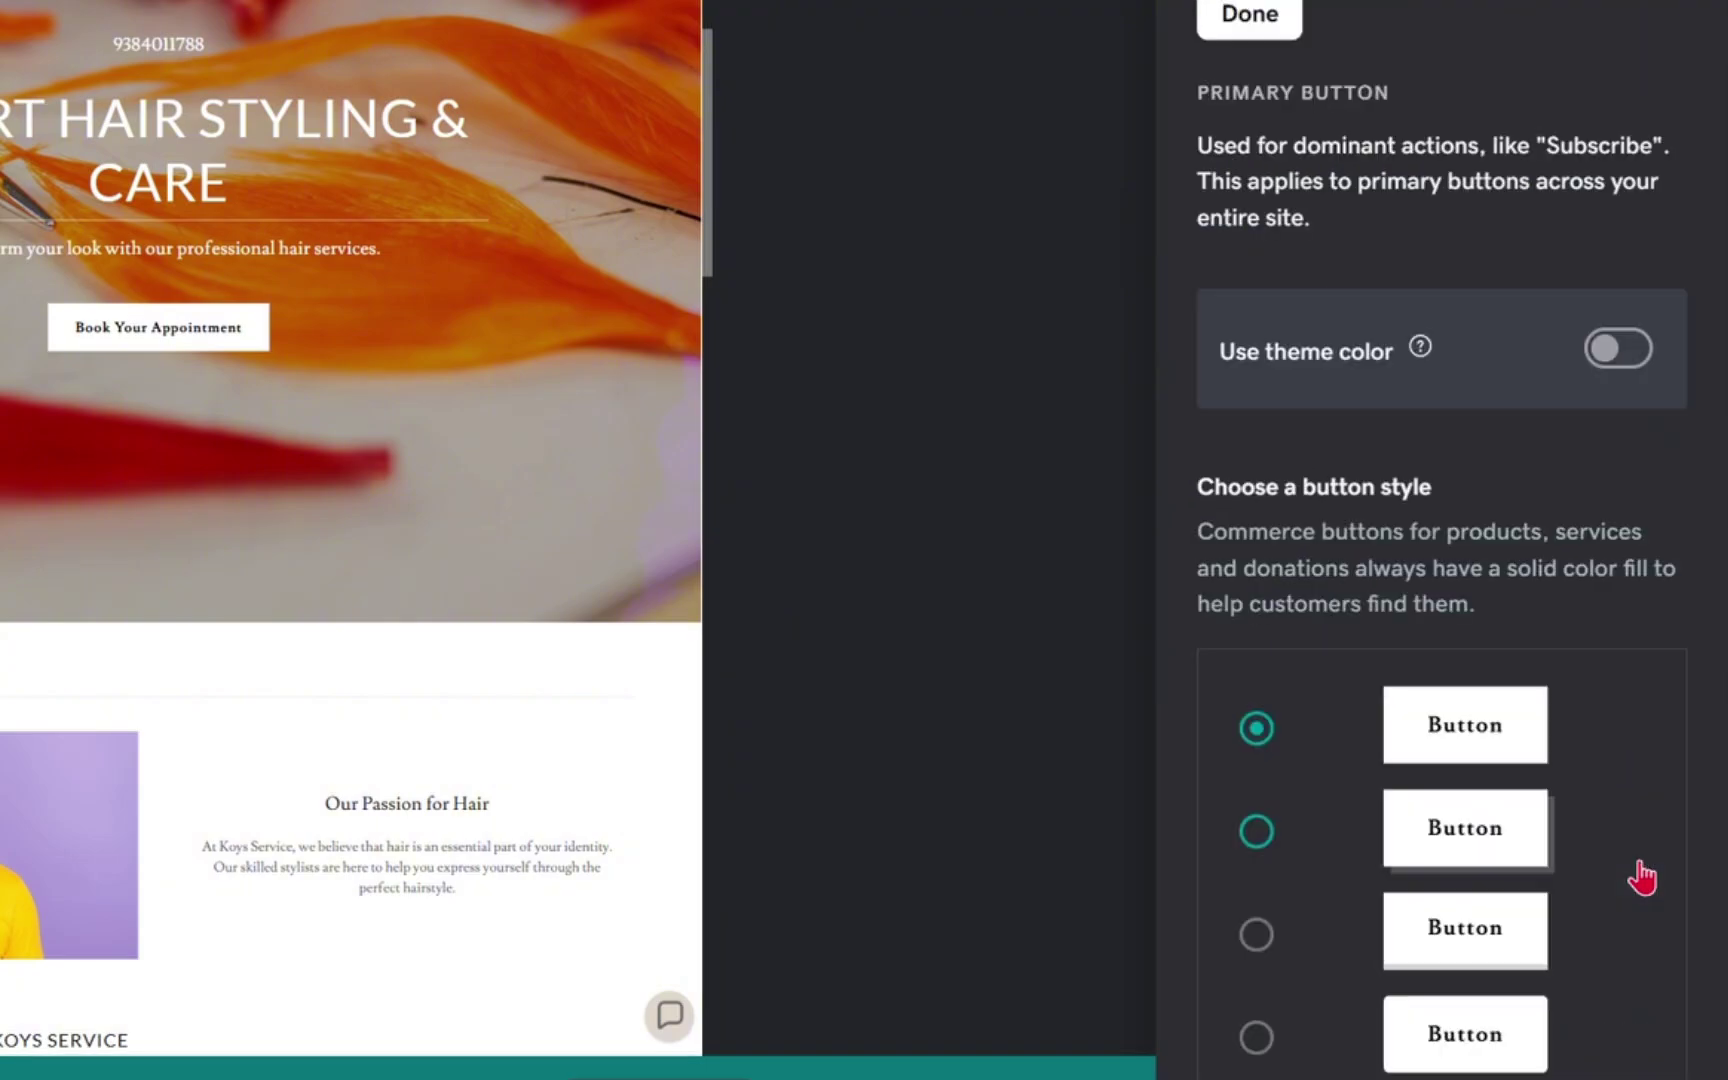
pyautogui.scroll(-3, 1377, 1010)
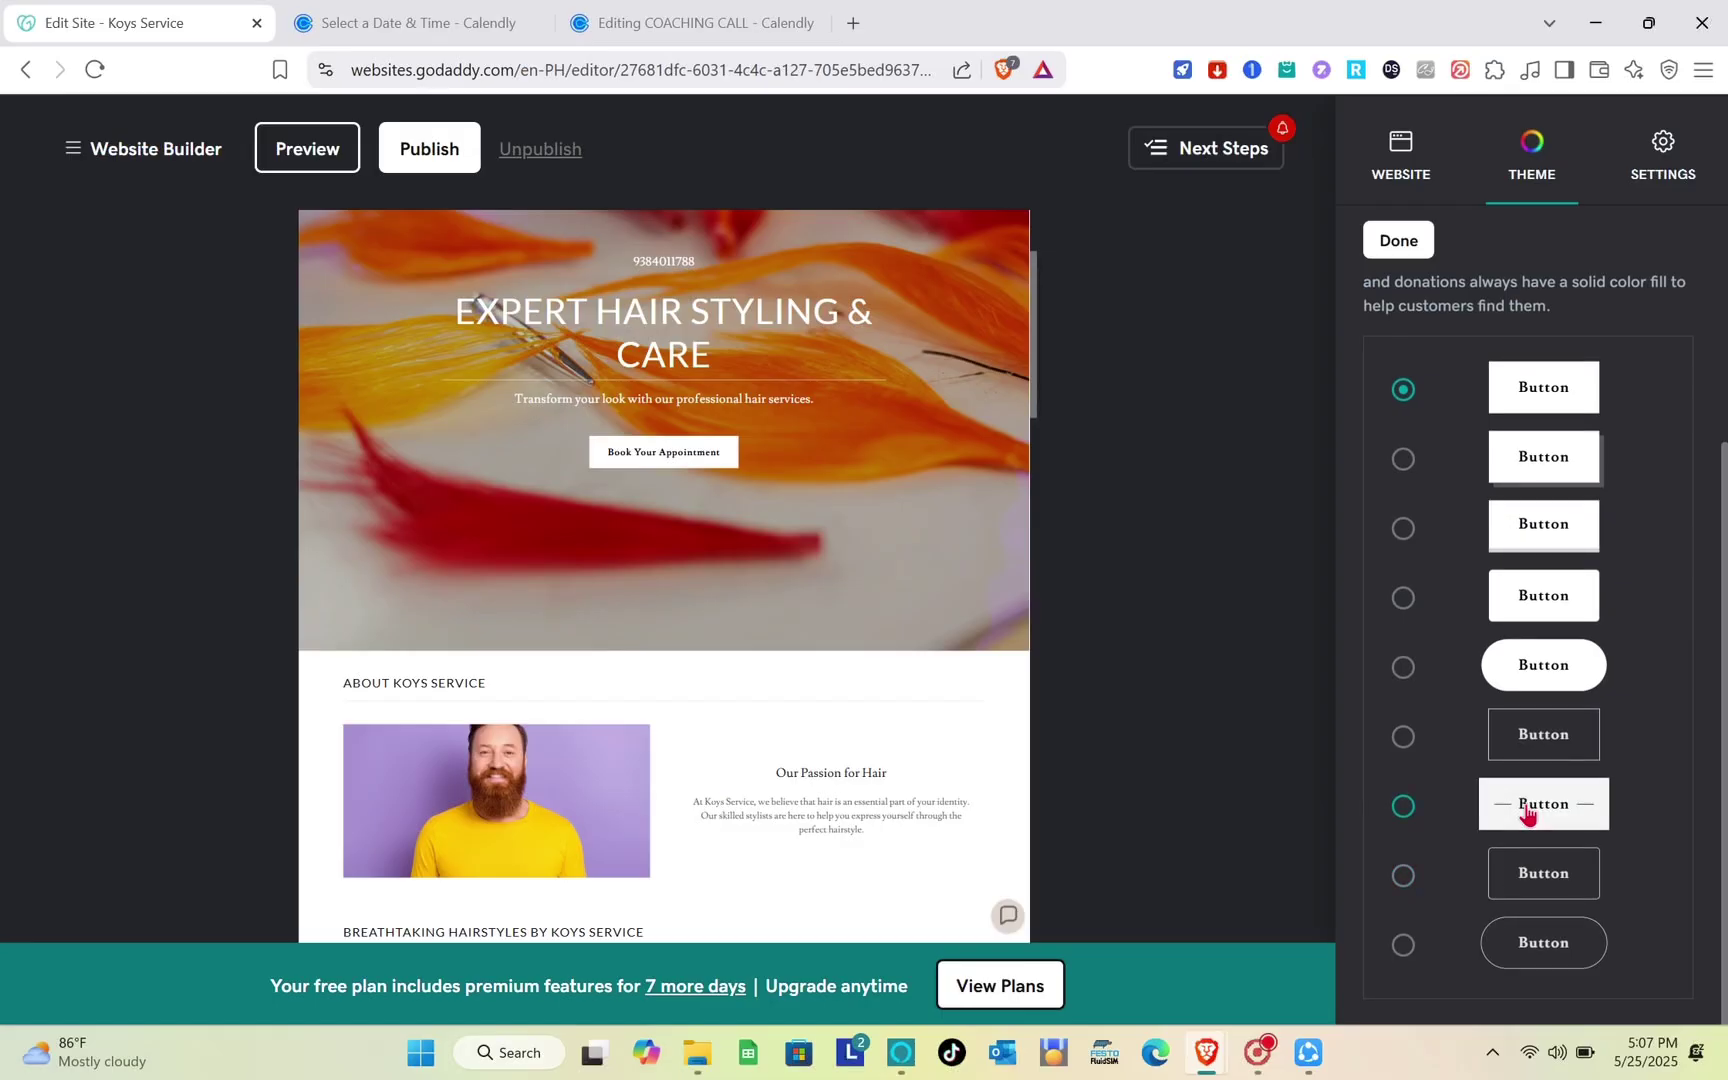
pyautogui.click(1527, 815)
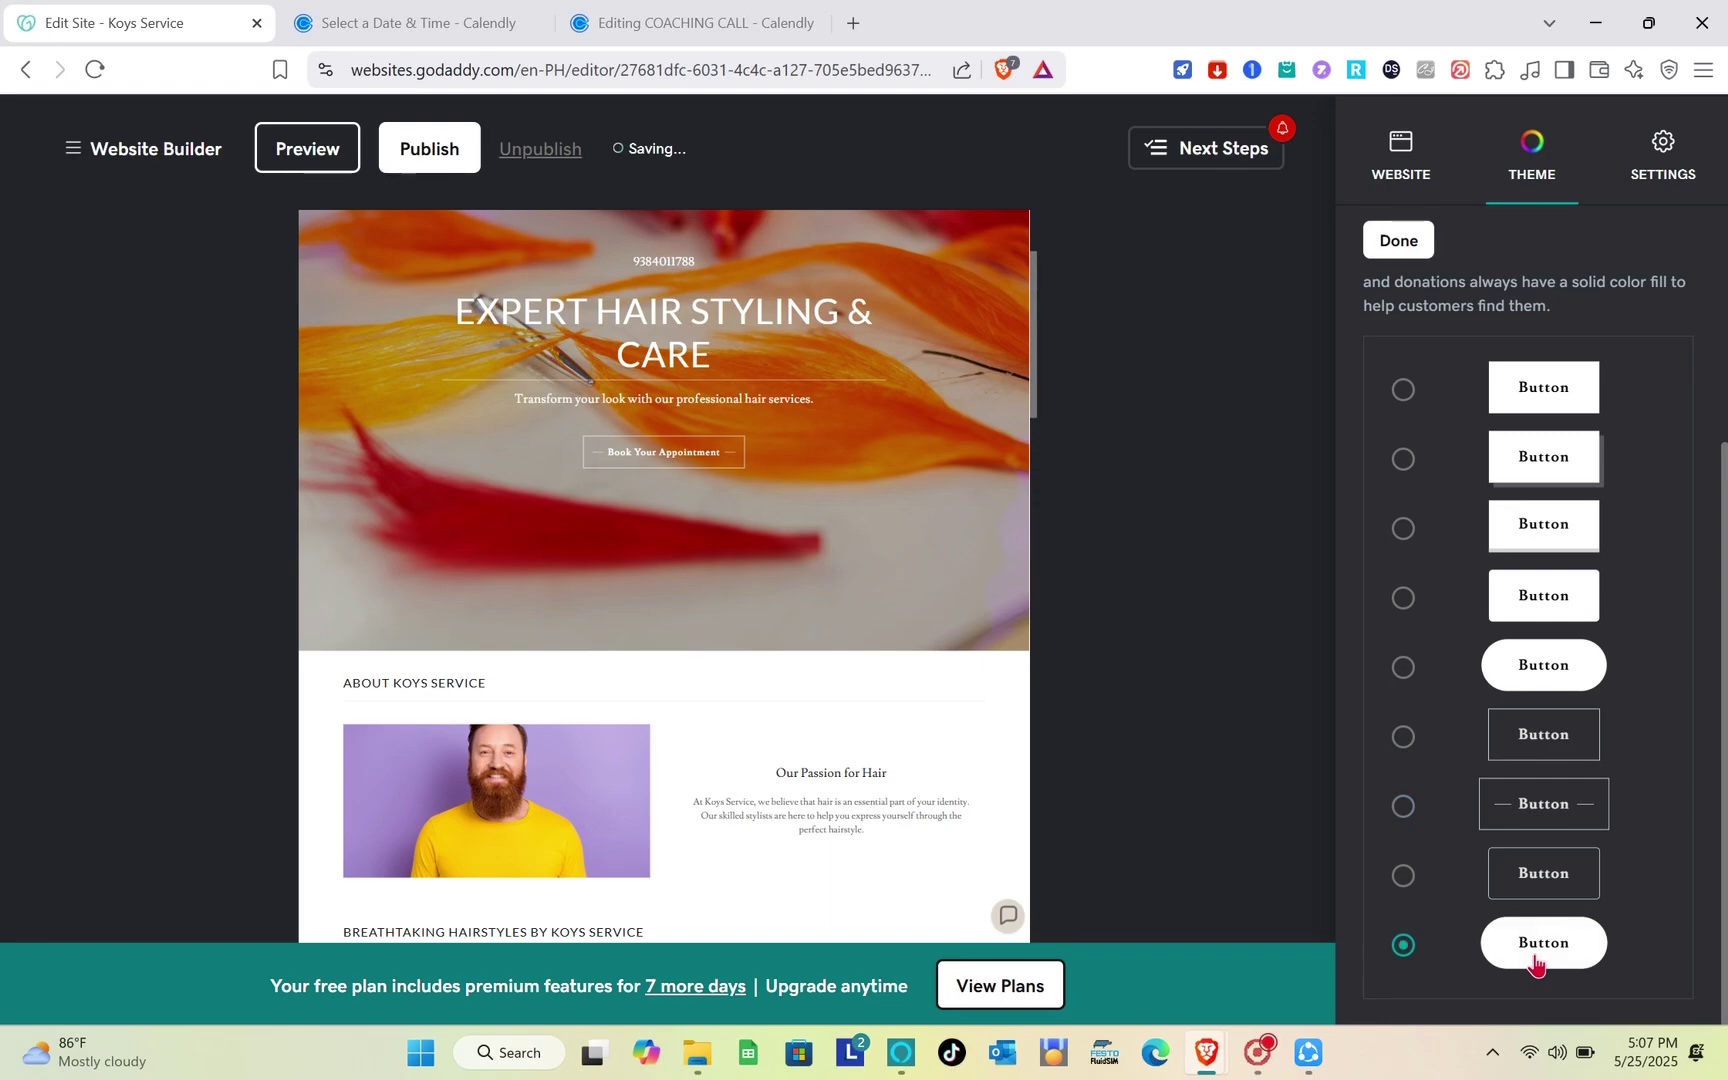
pyautogui.click(1399, 241)
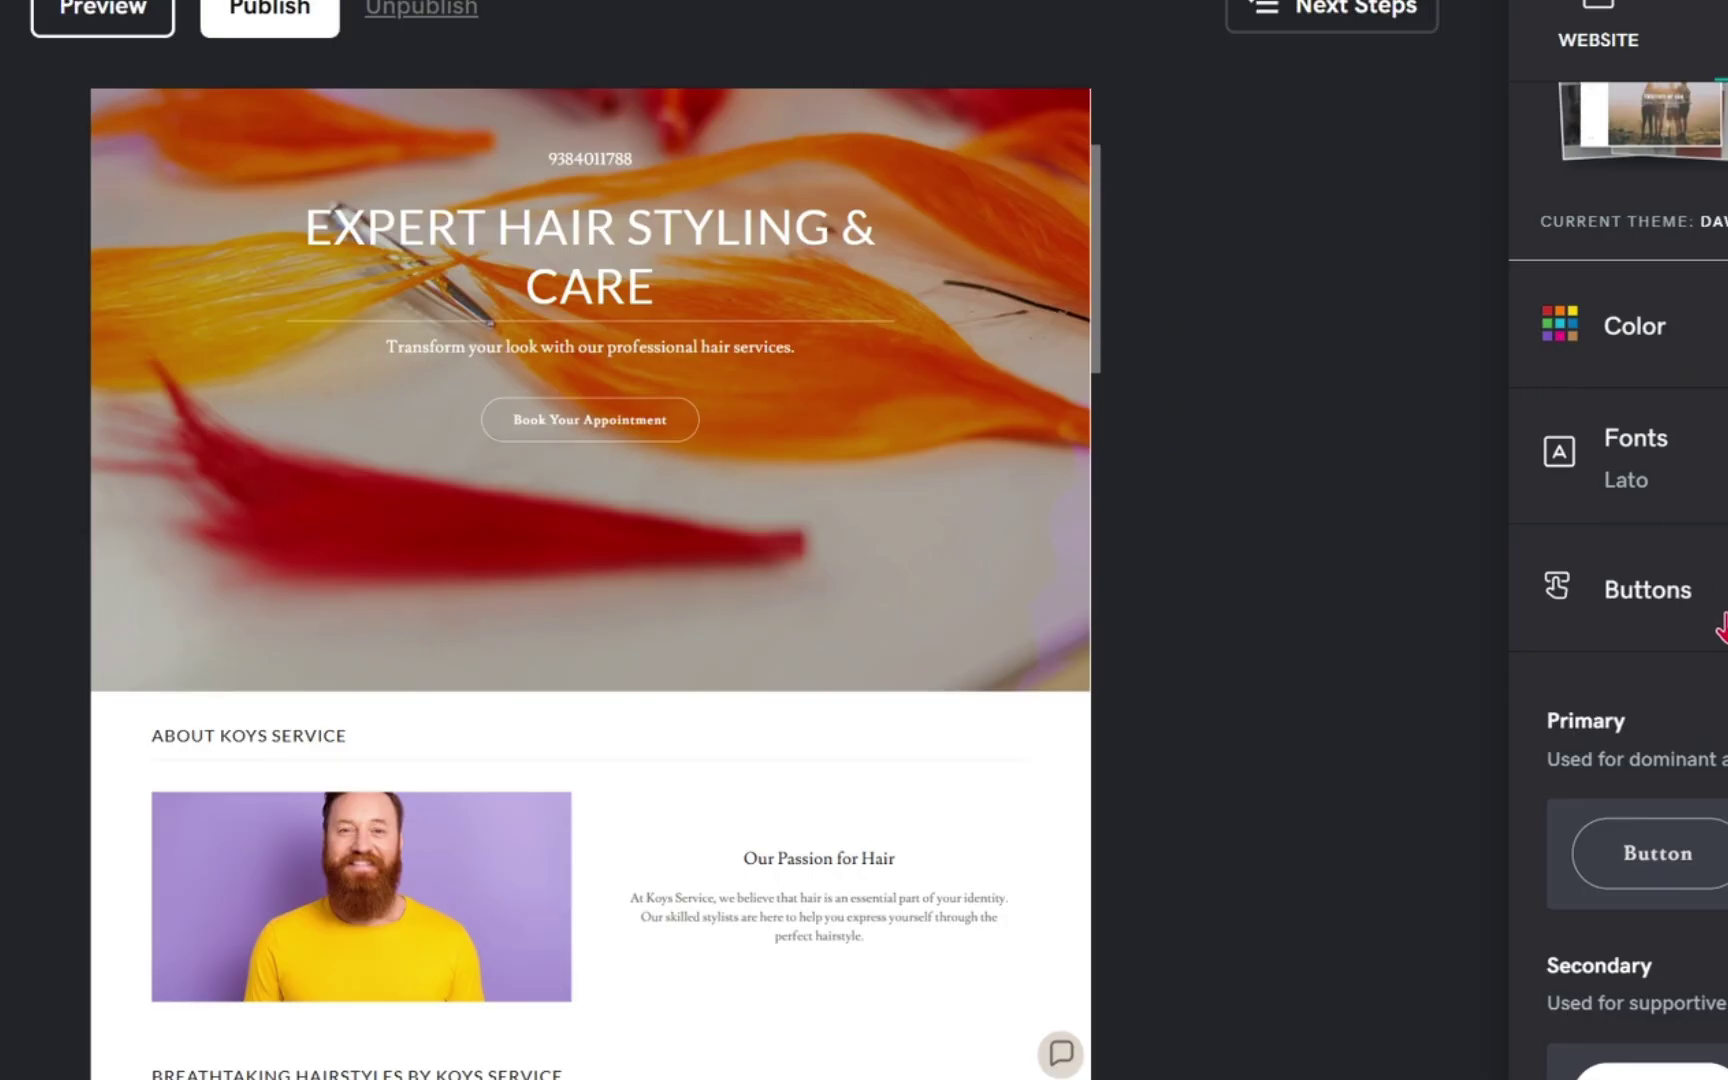
# Leave the theme settings, look through the header section's options down to the headline and paragraph fields, and return to the site navigation
pyautogui.scroll(1, 1490, 580)
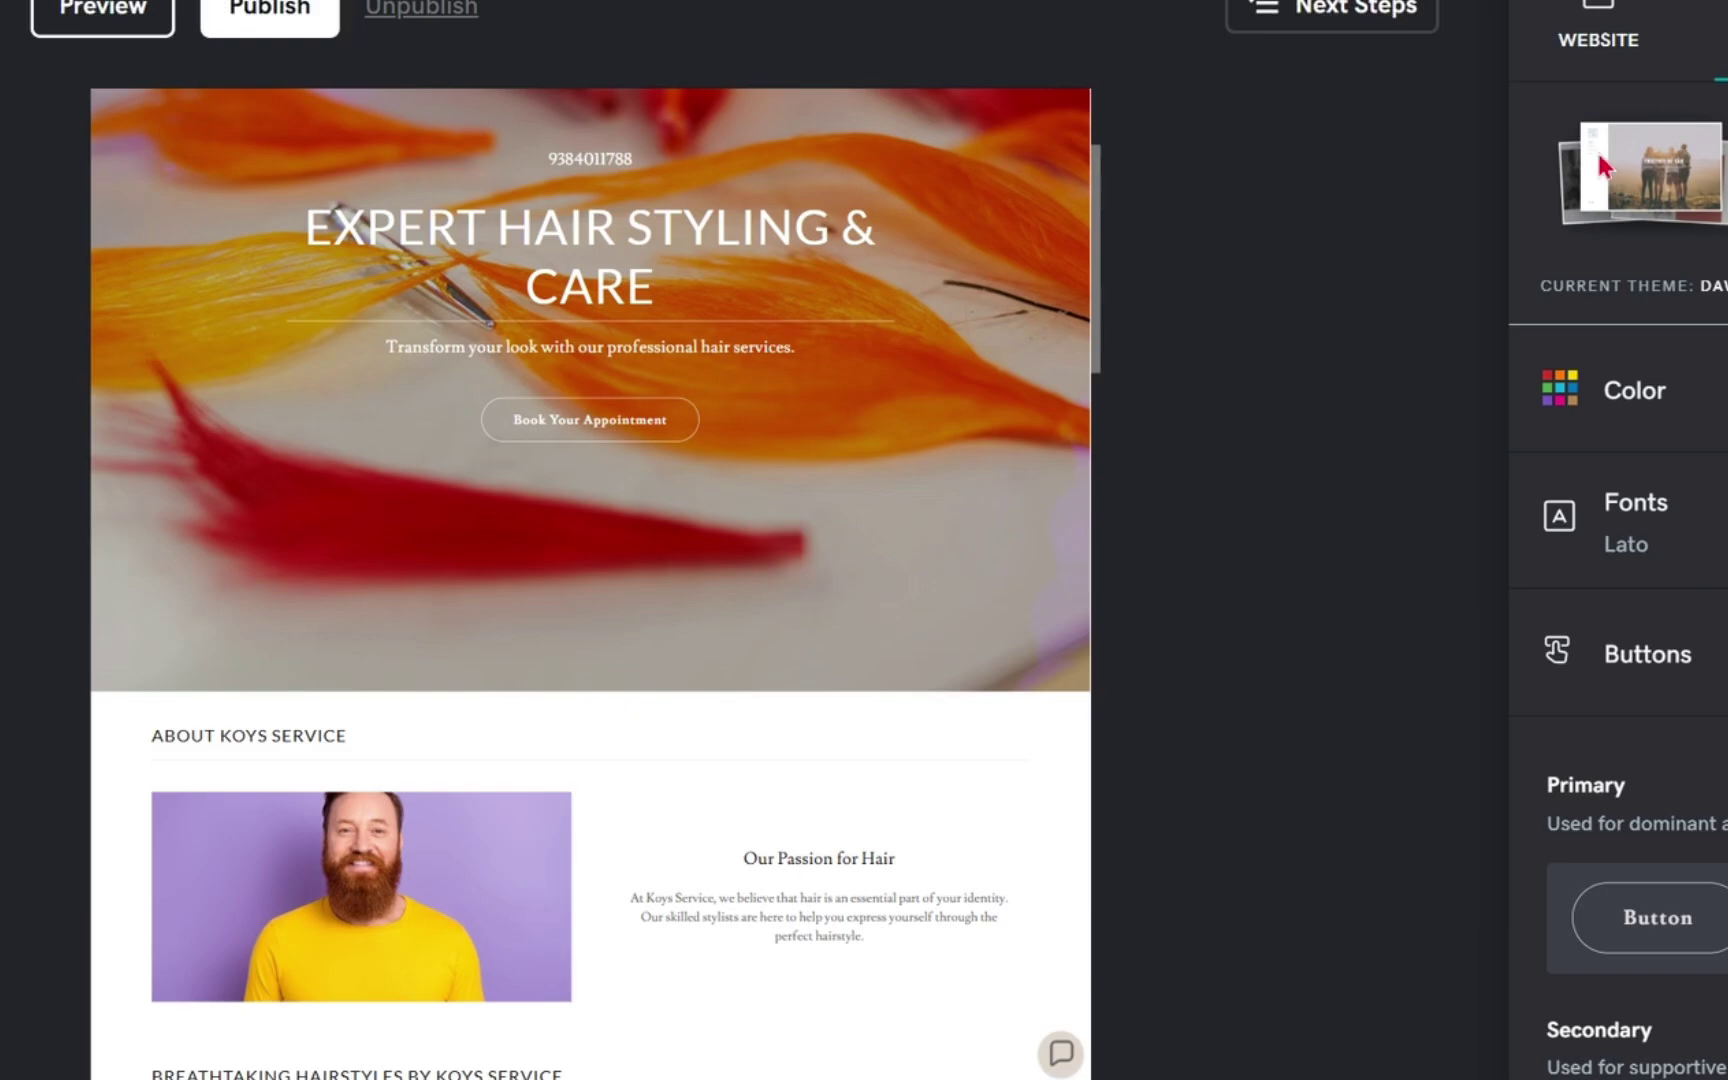
pyautogui.click(1583, 42)
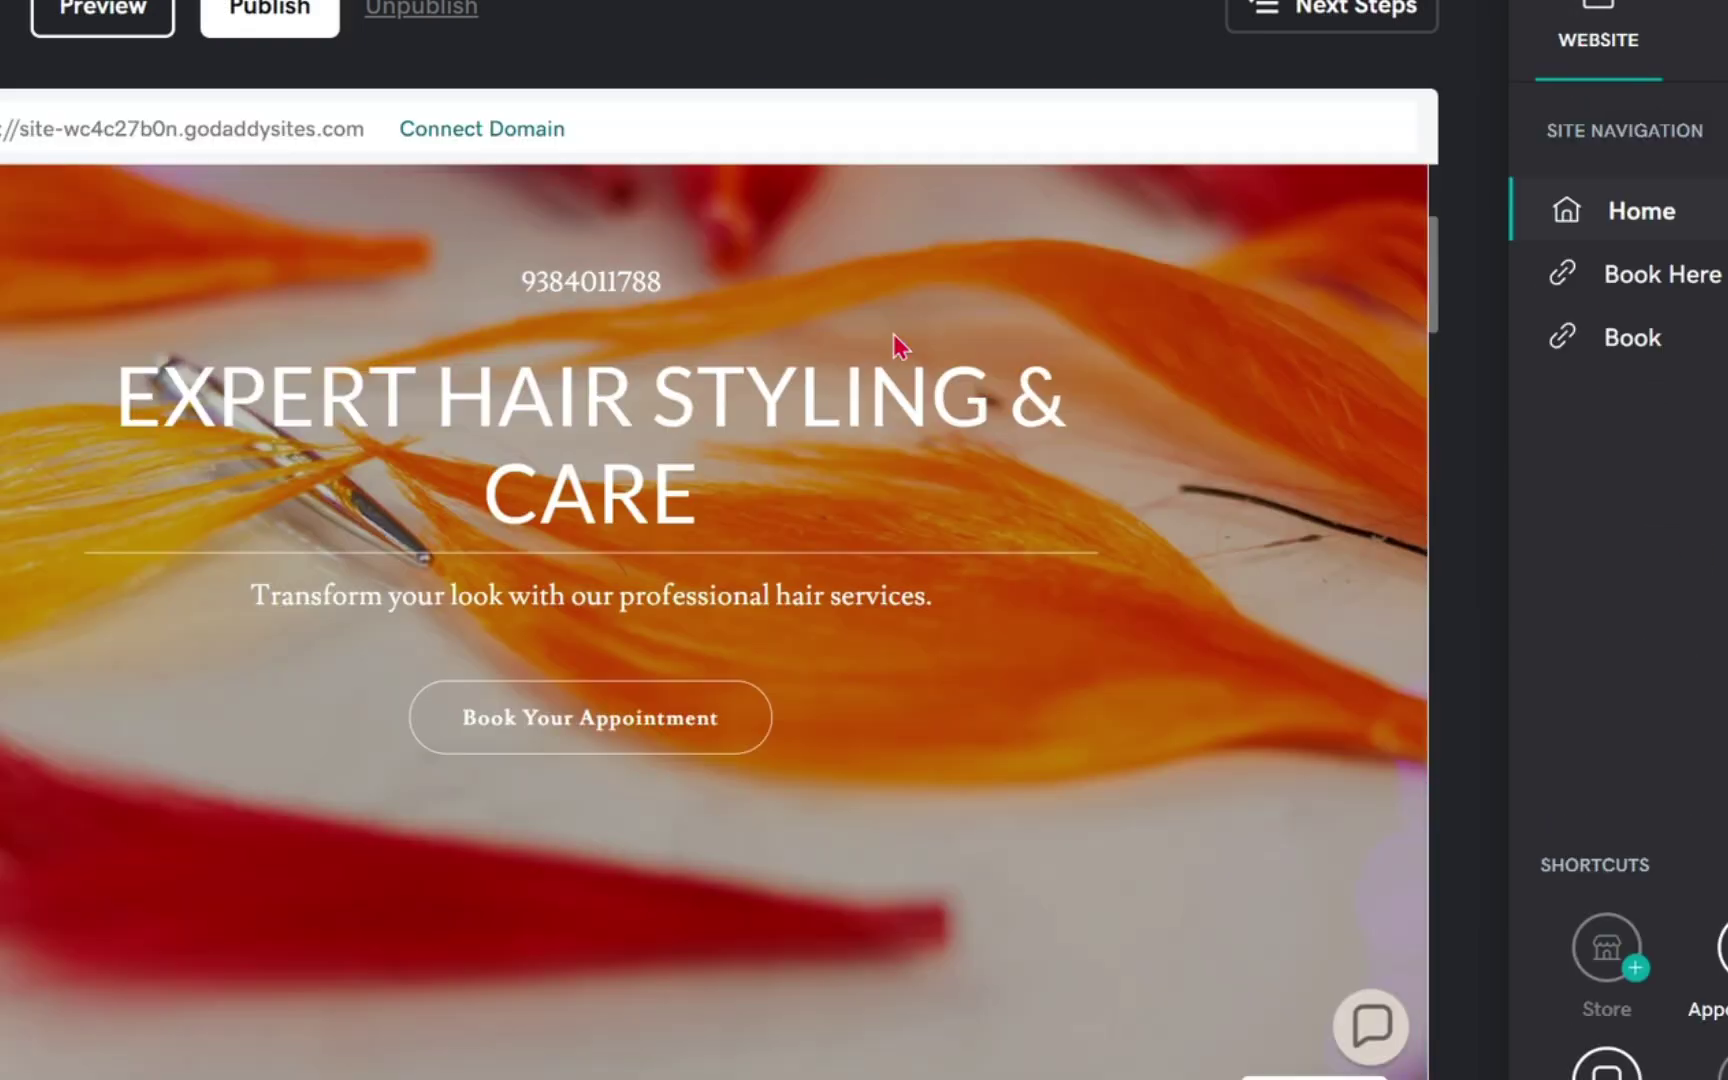
pyautogui.scroll(-2, 870, 490)
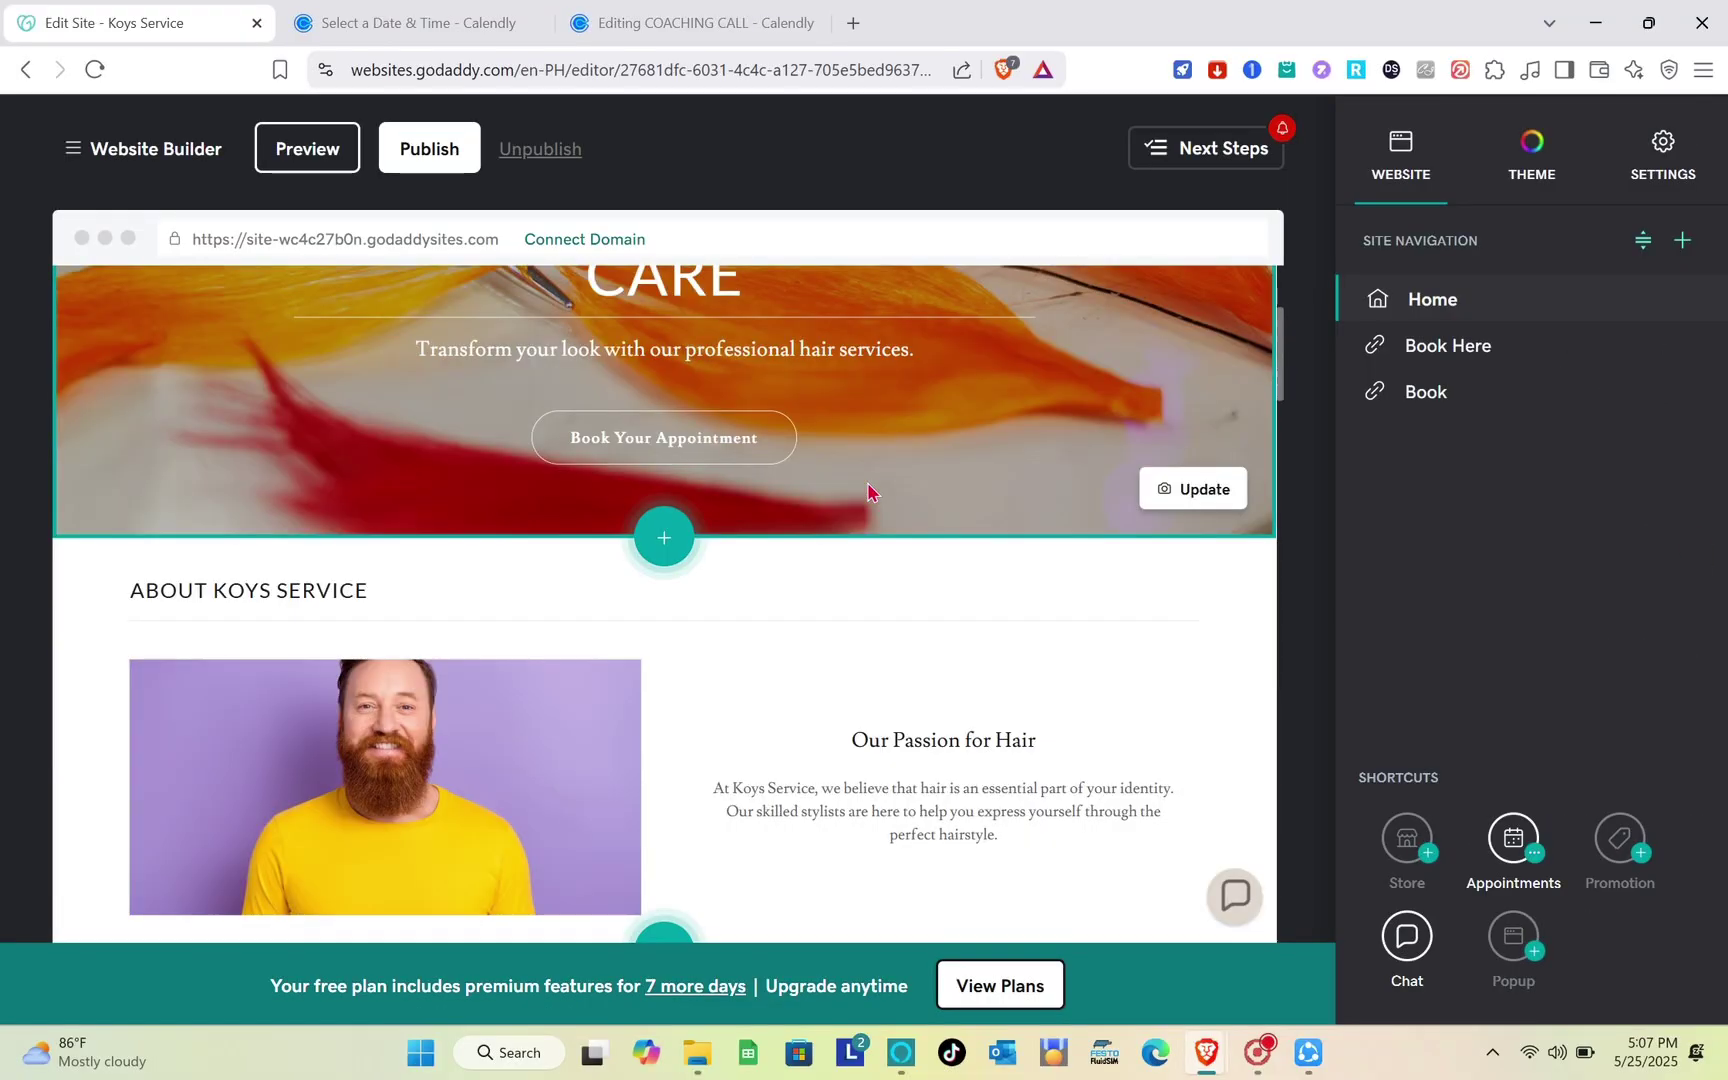
pyautogui.scroll(3, 867, 490)
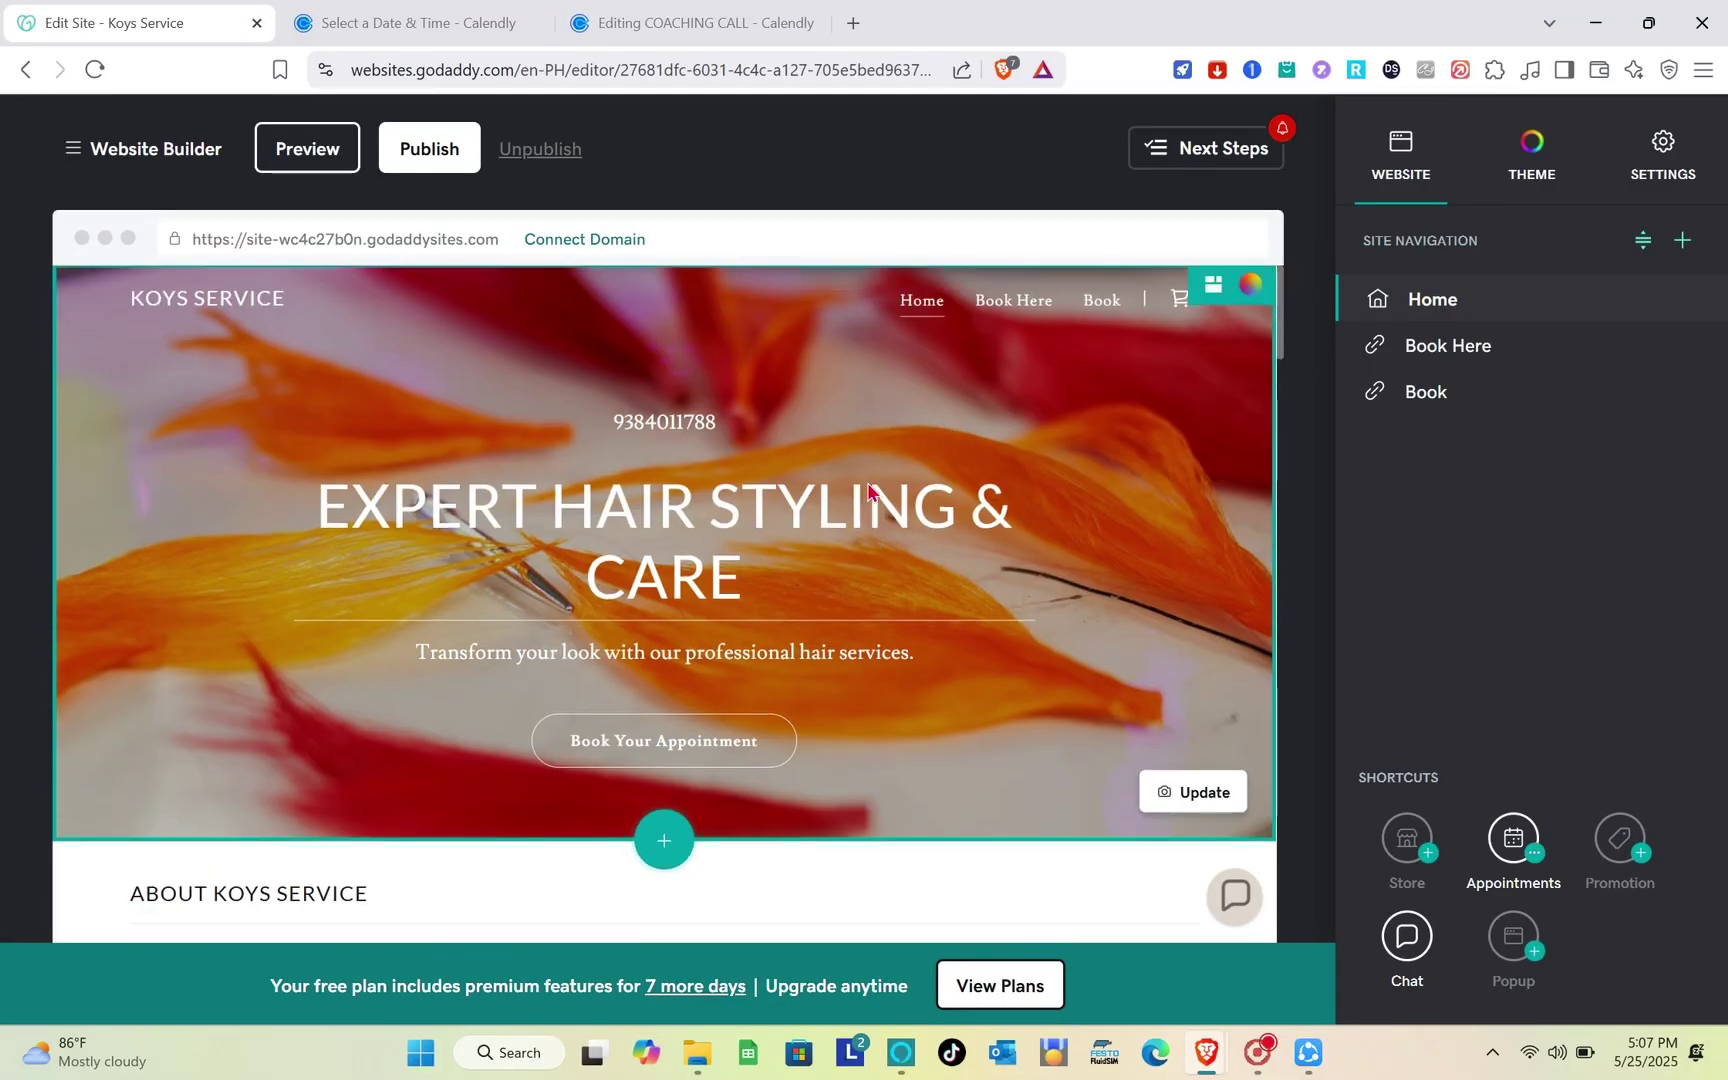
pyautogui.click(675, 543)
pyautogui.tripleClick(675, 543)
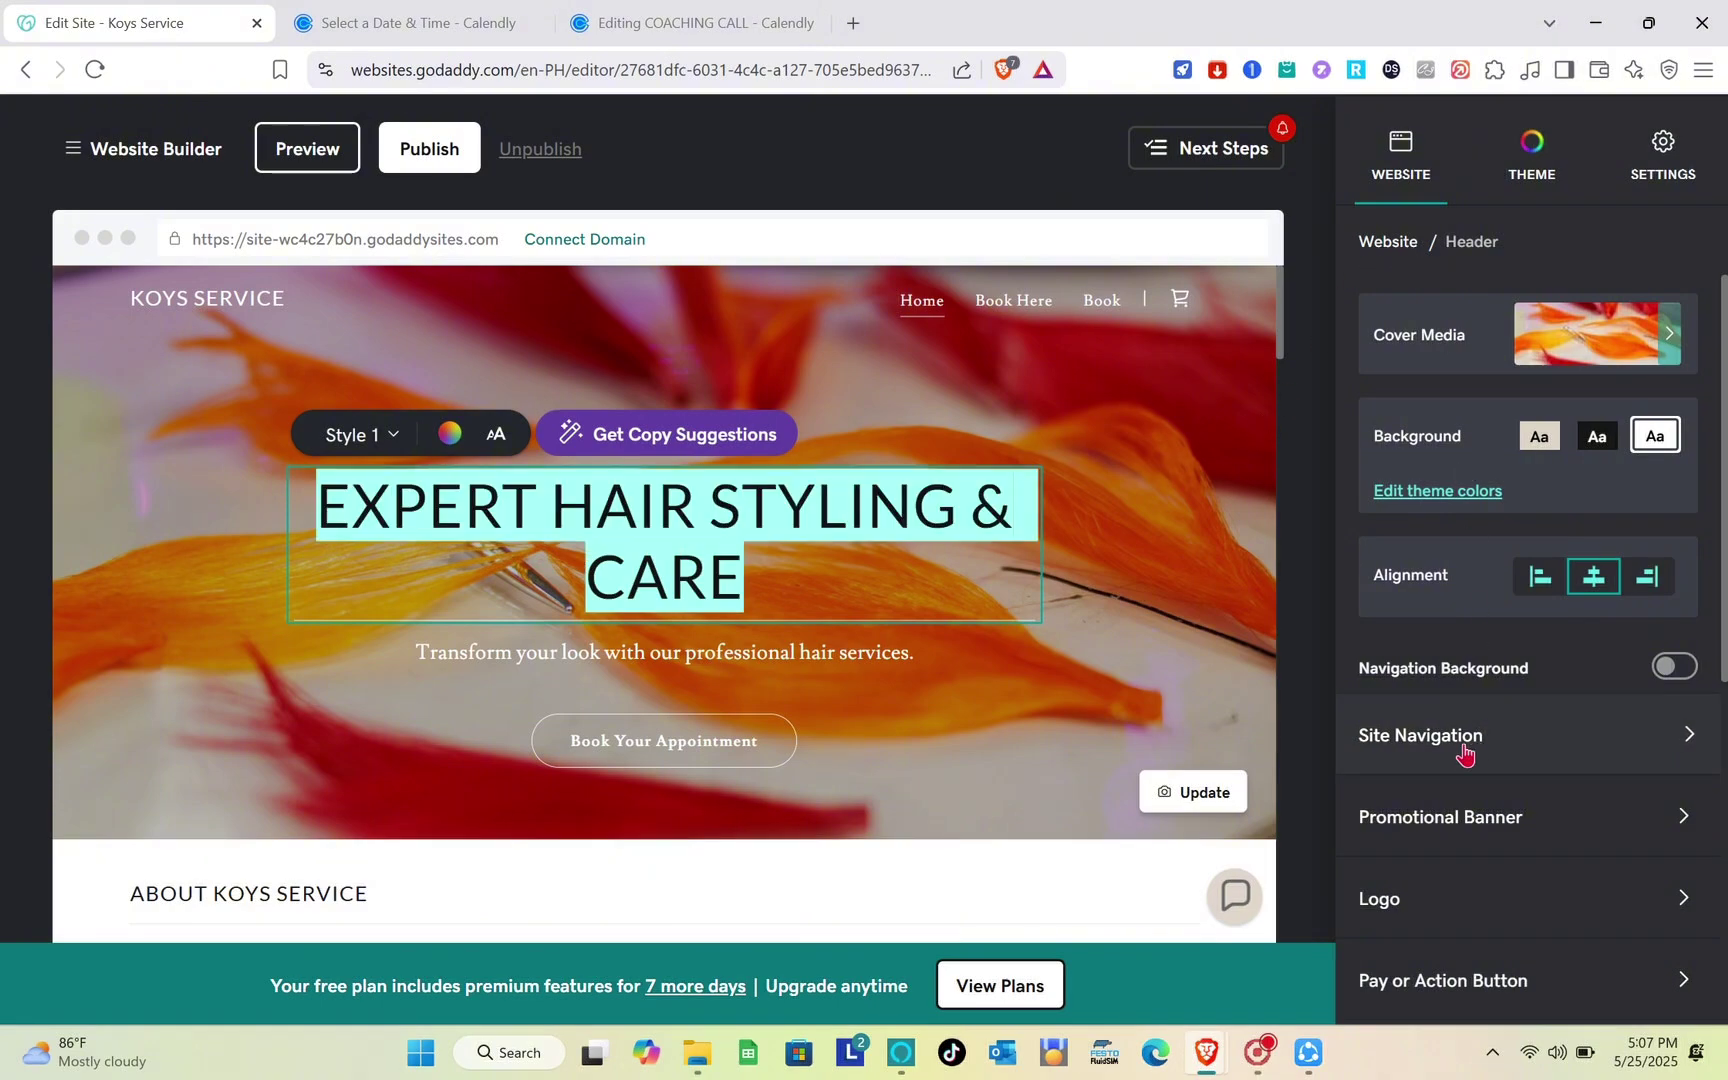
pyautogui.scroll(-3, 1492, 857)
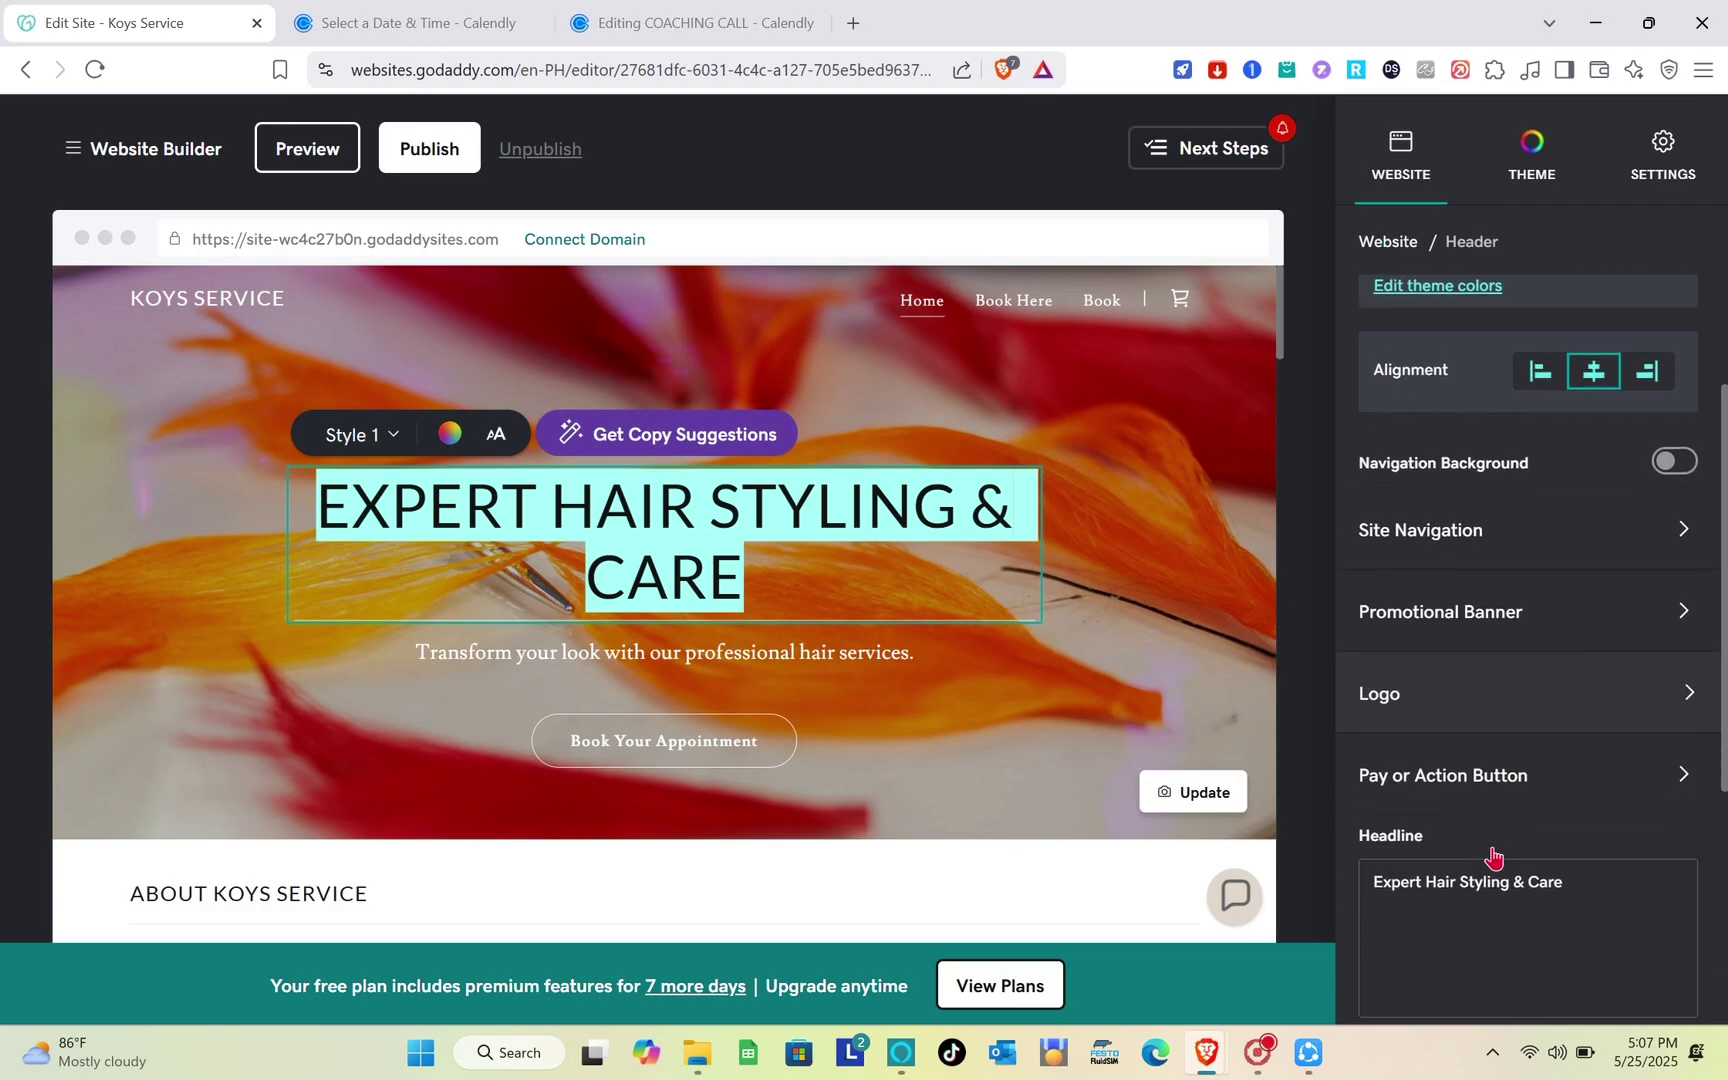
pyautogui.scroll(-3, 1492, 847)
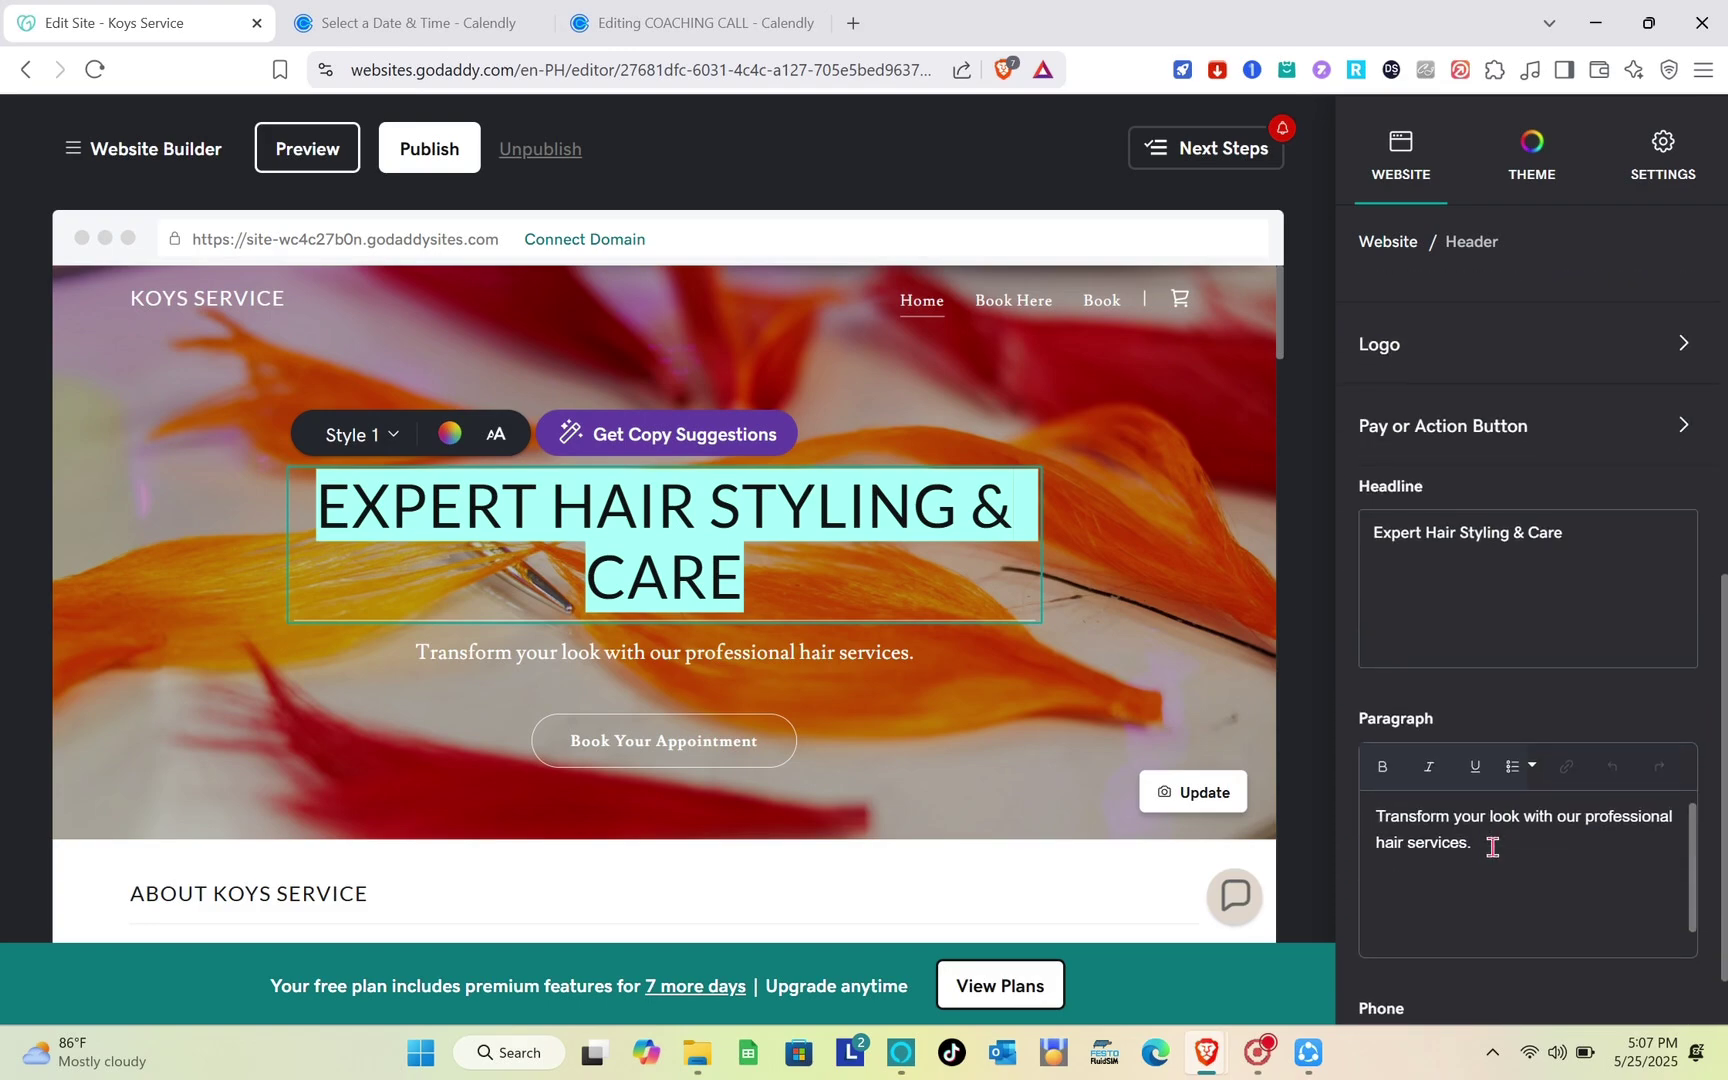
pyautogui.click(1397, 248)
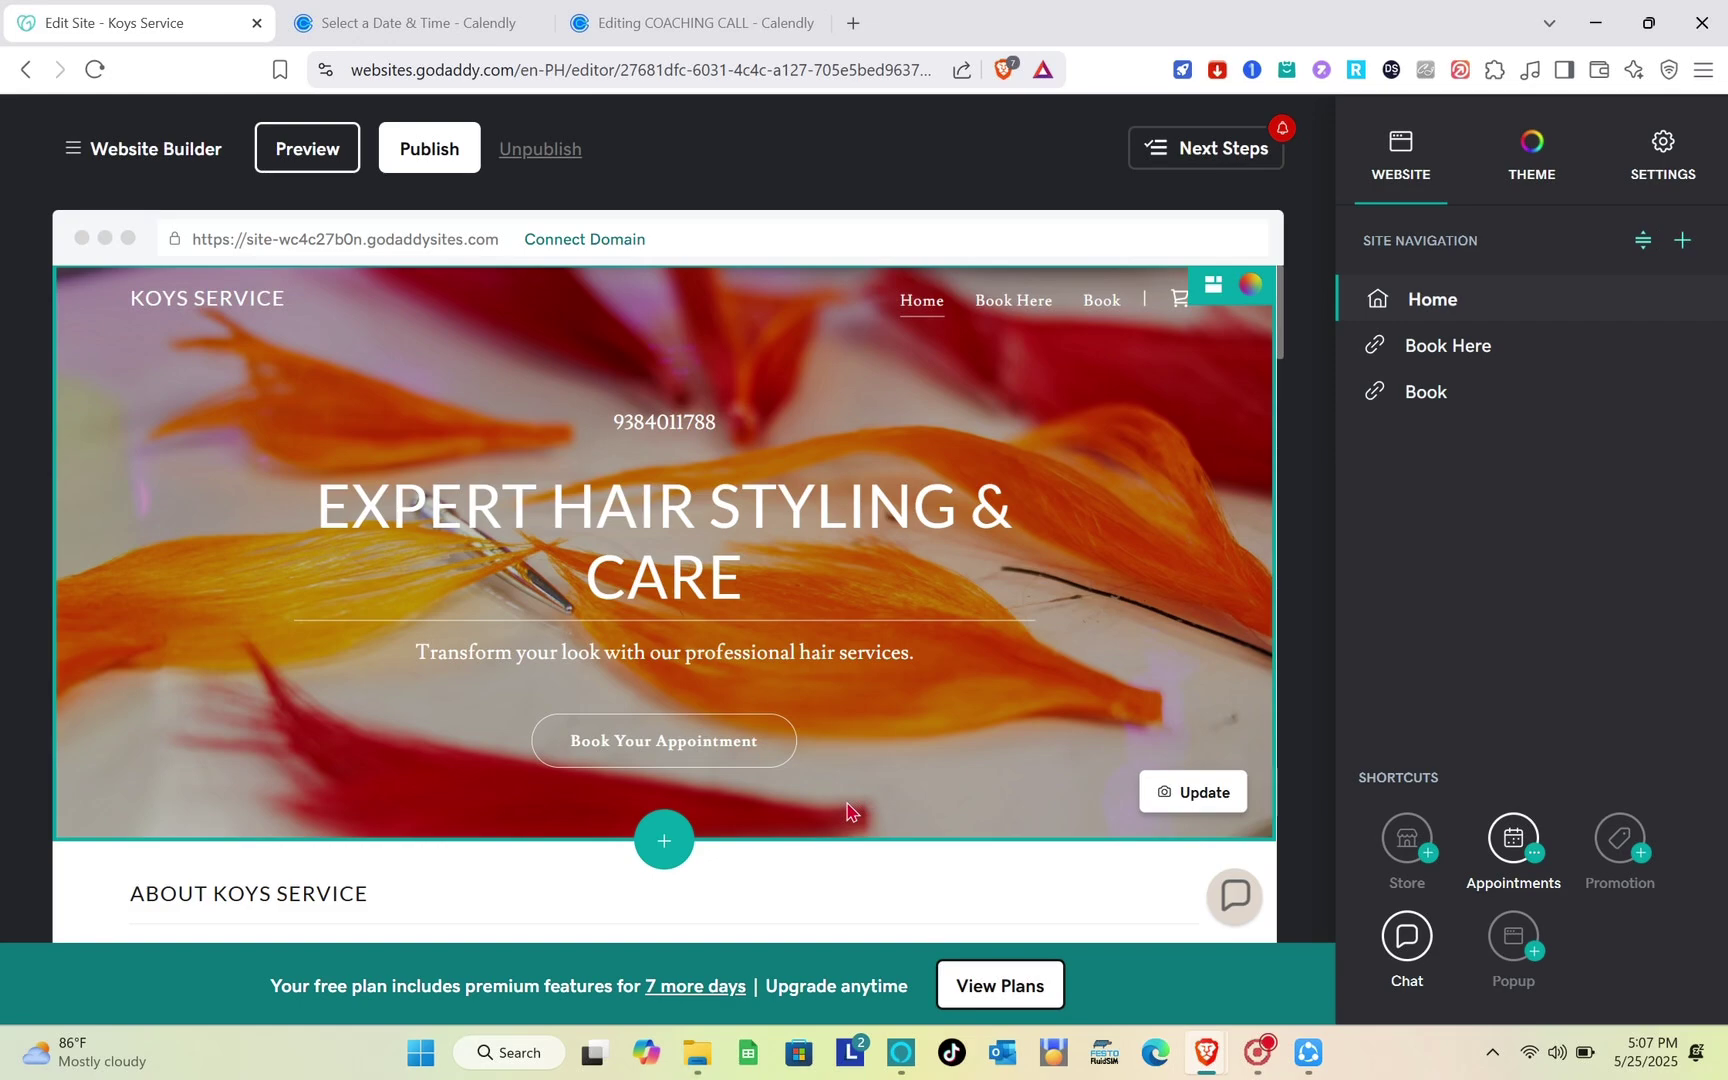
# Preview the website and test the Book Here navigation link and the Book Your Appointment button, returning to the preview after each
pyautogui.click(301, 160)
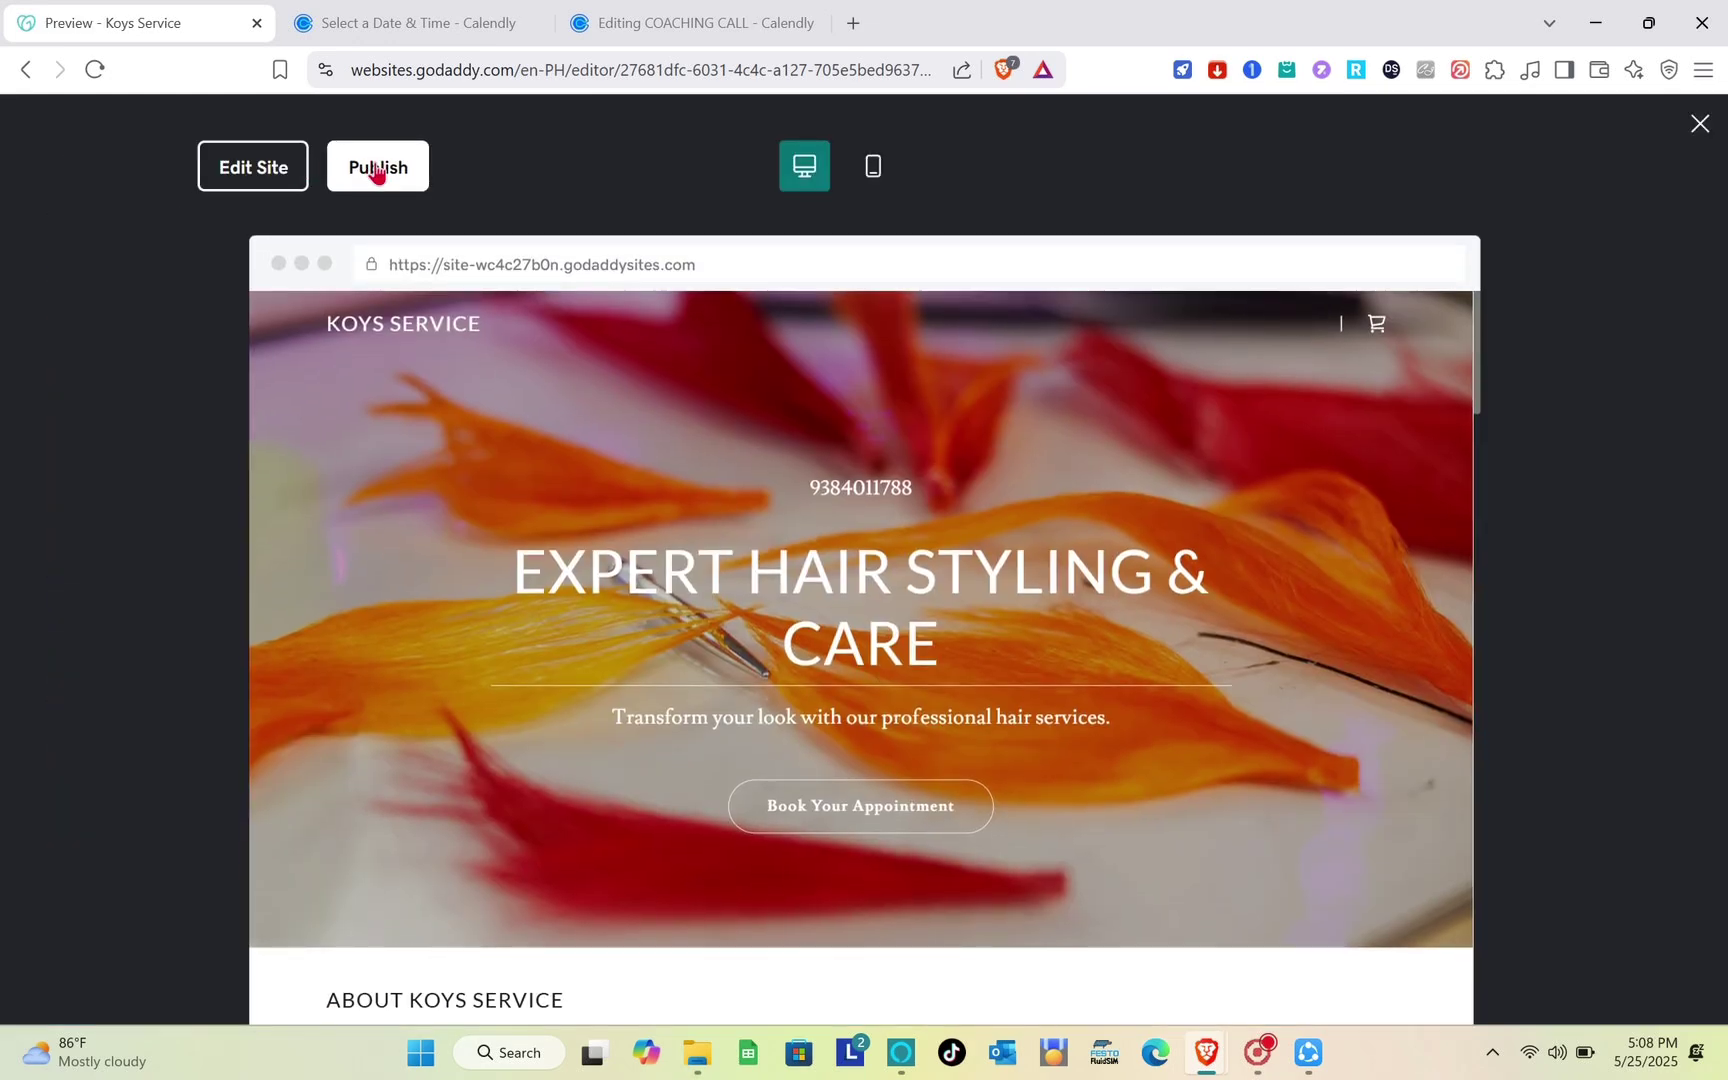
pyautogui.click(377, 168)
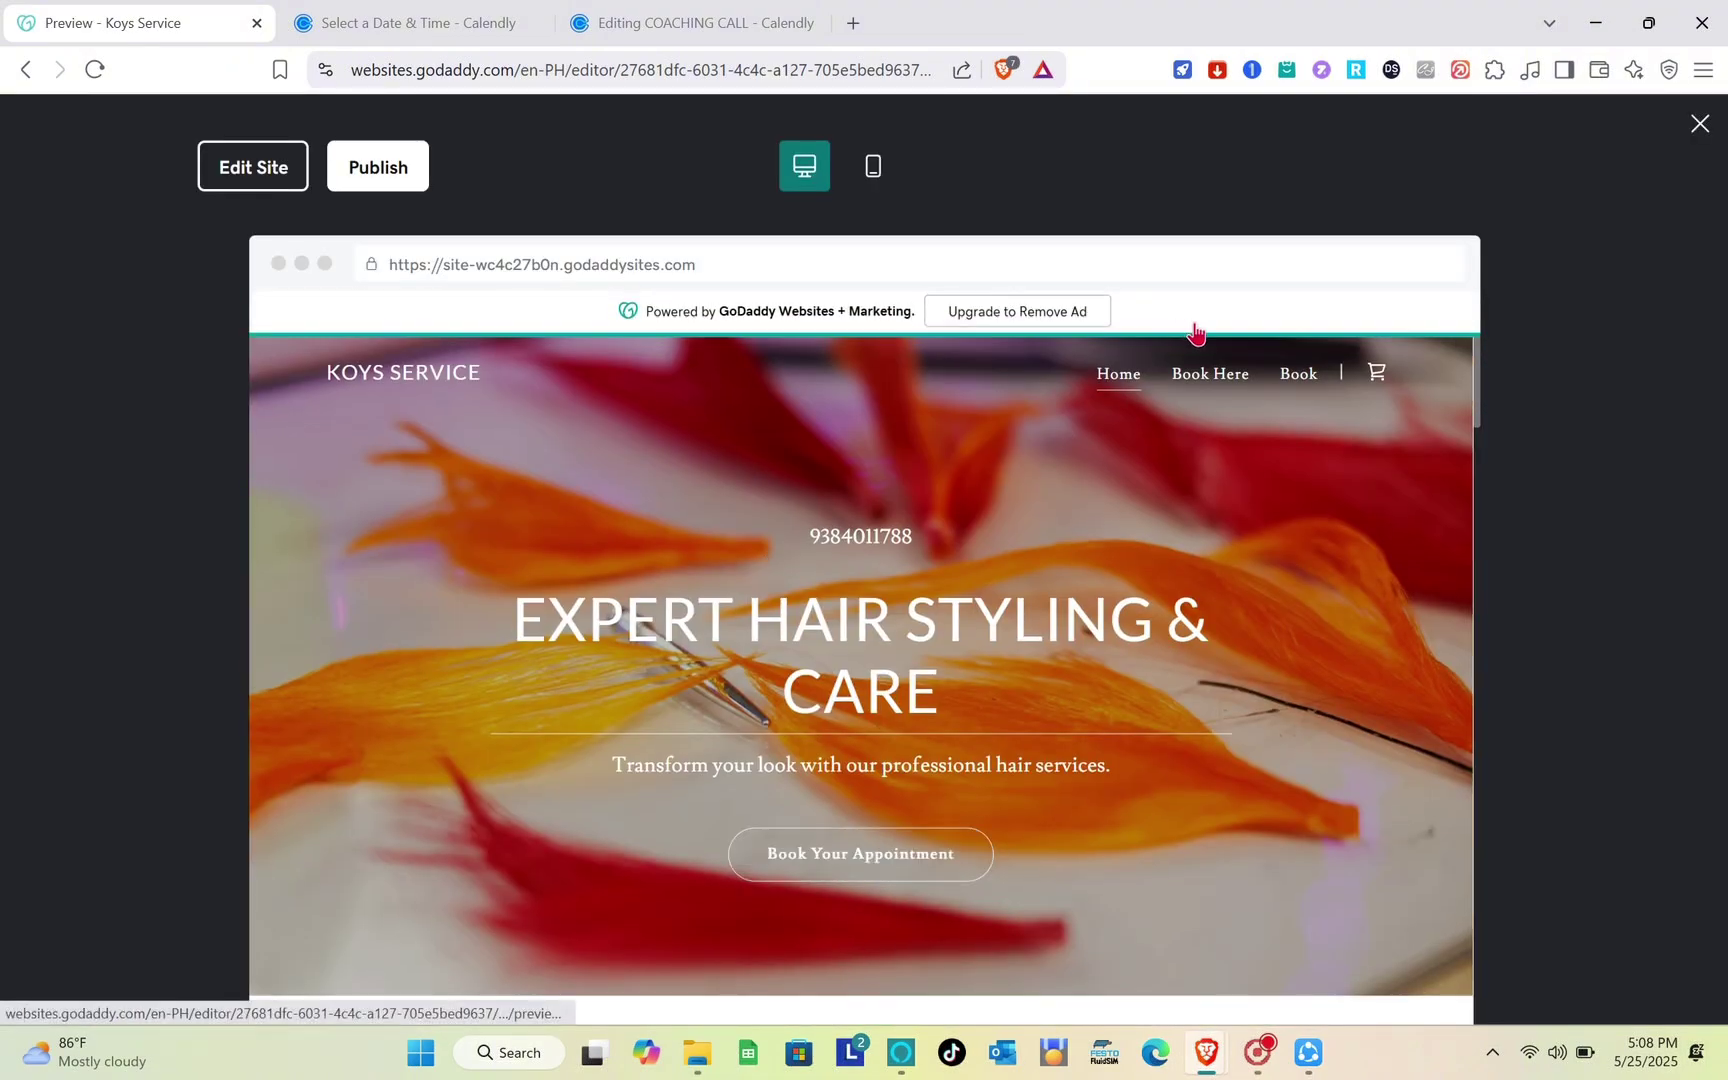
pyautogui.click(1205, 374)
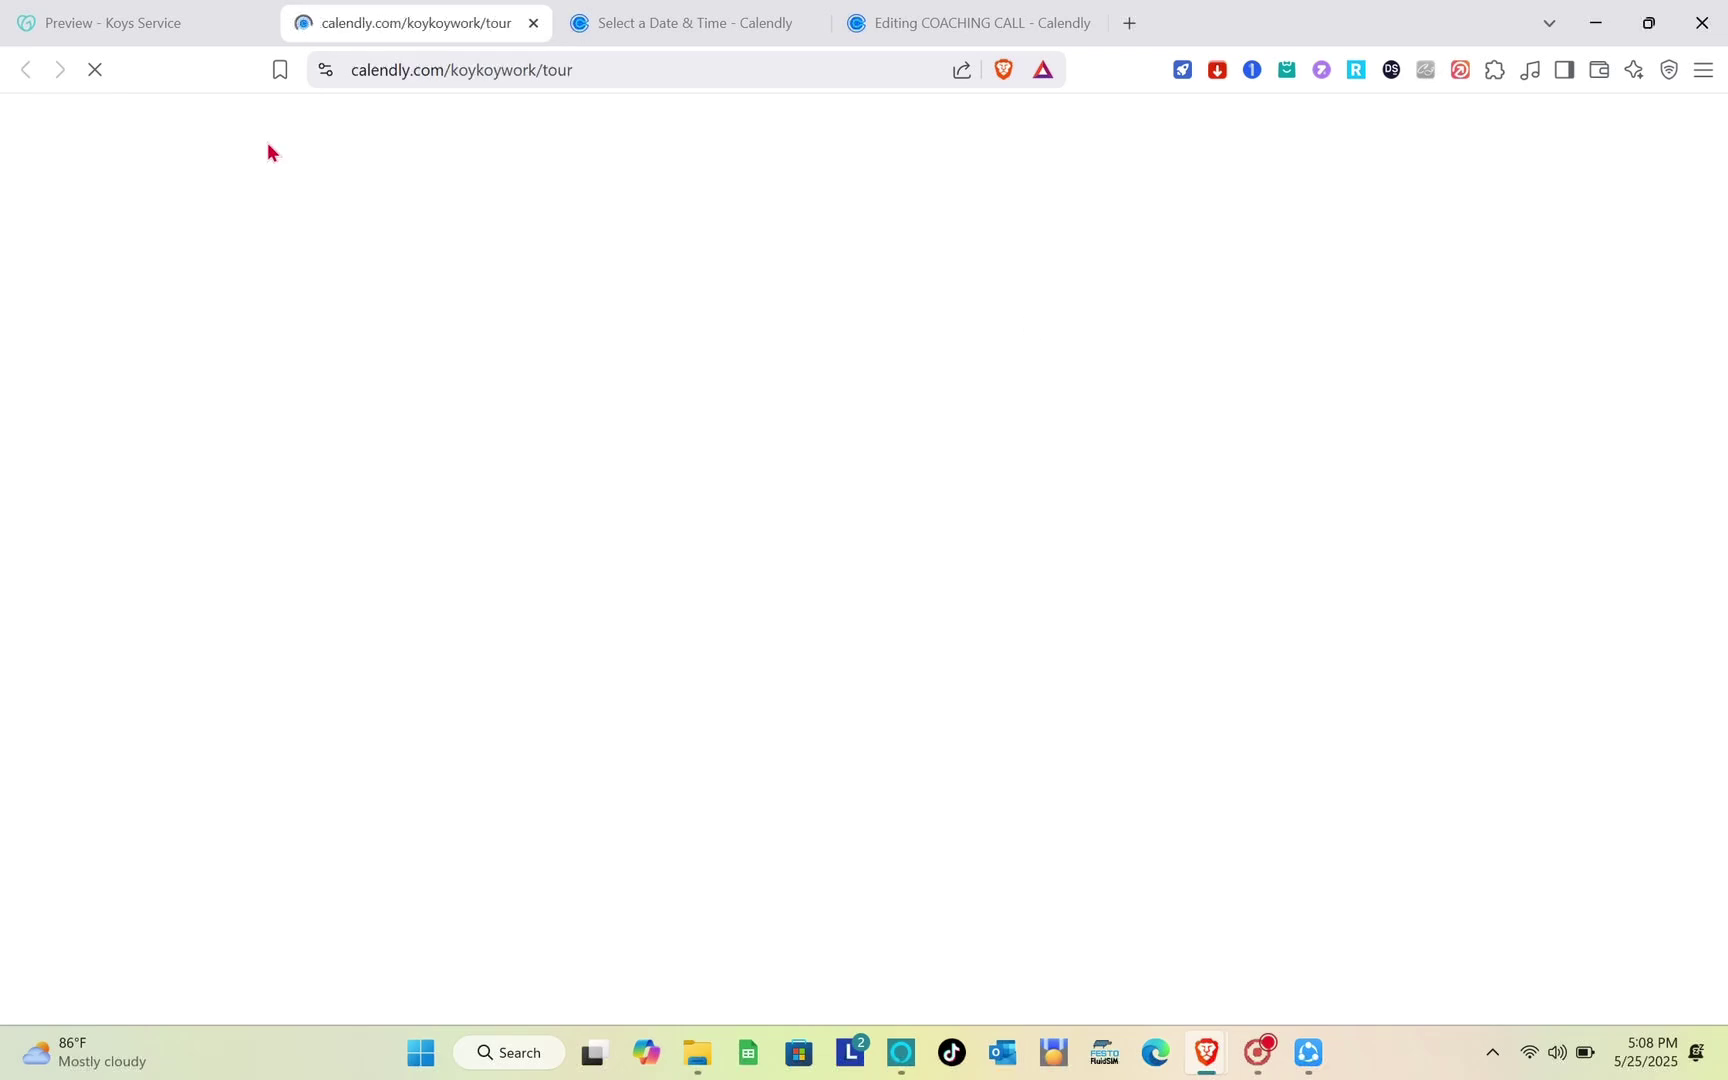
pyautogui.click(119, 12)
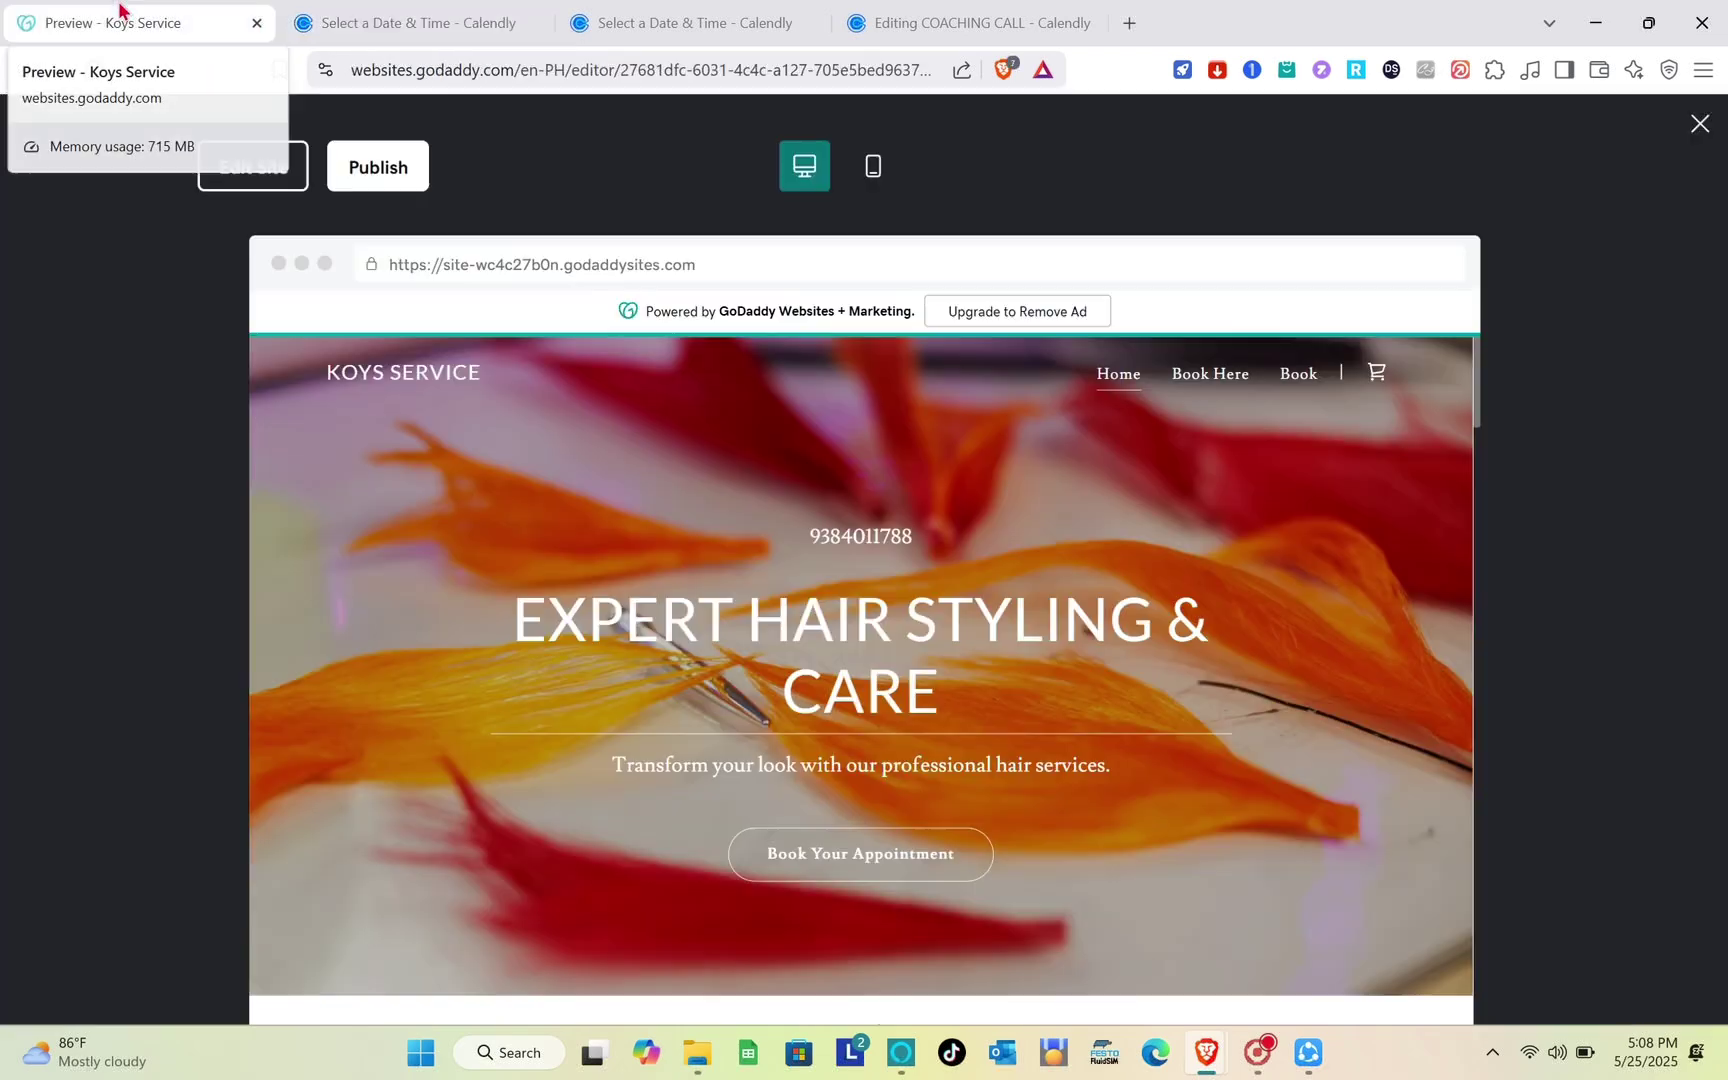
pyautogui.click(845, 857)
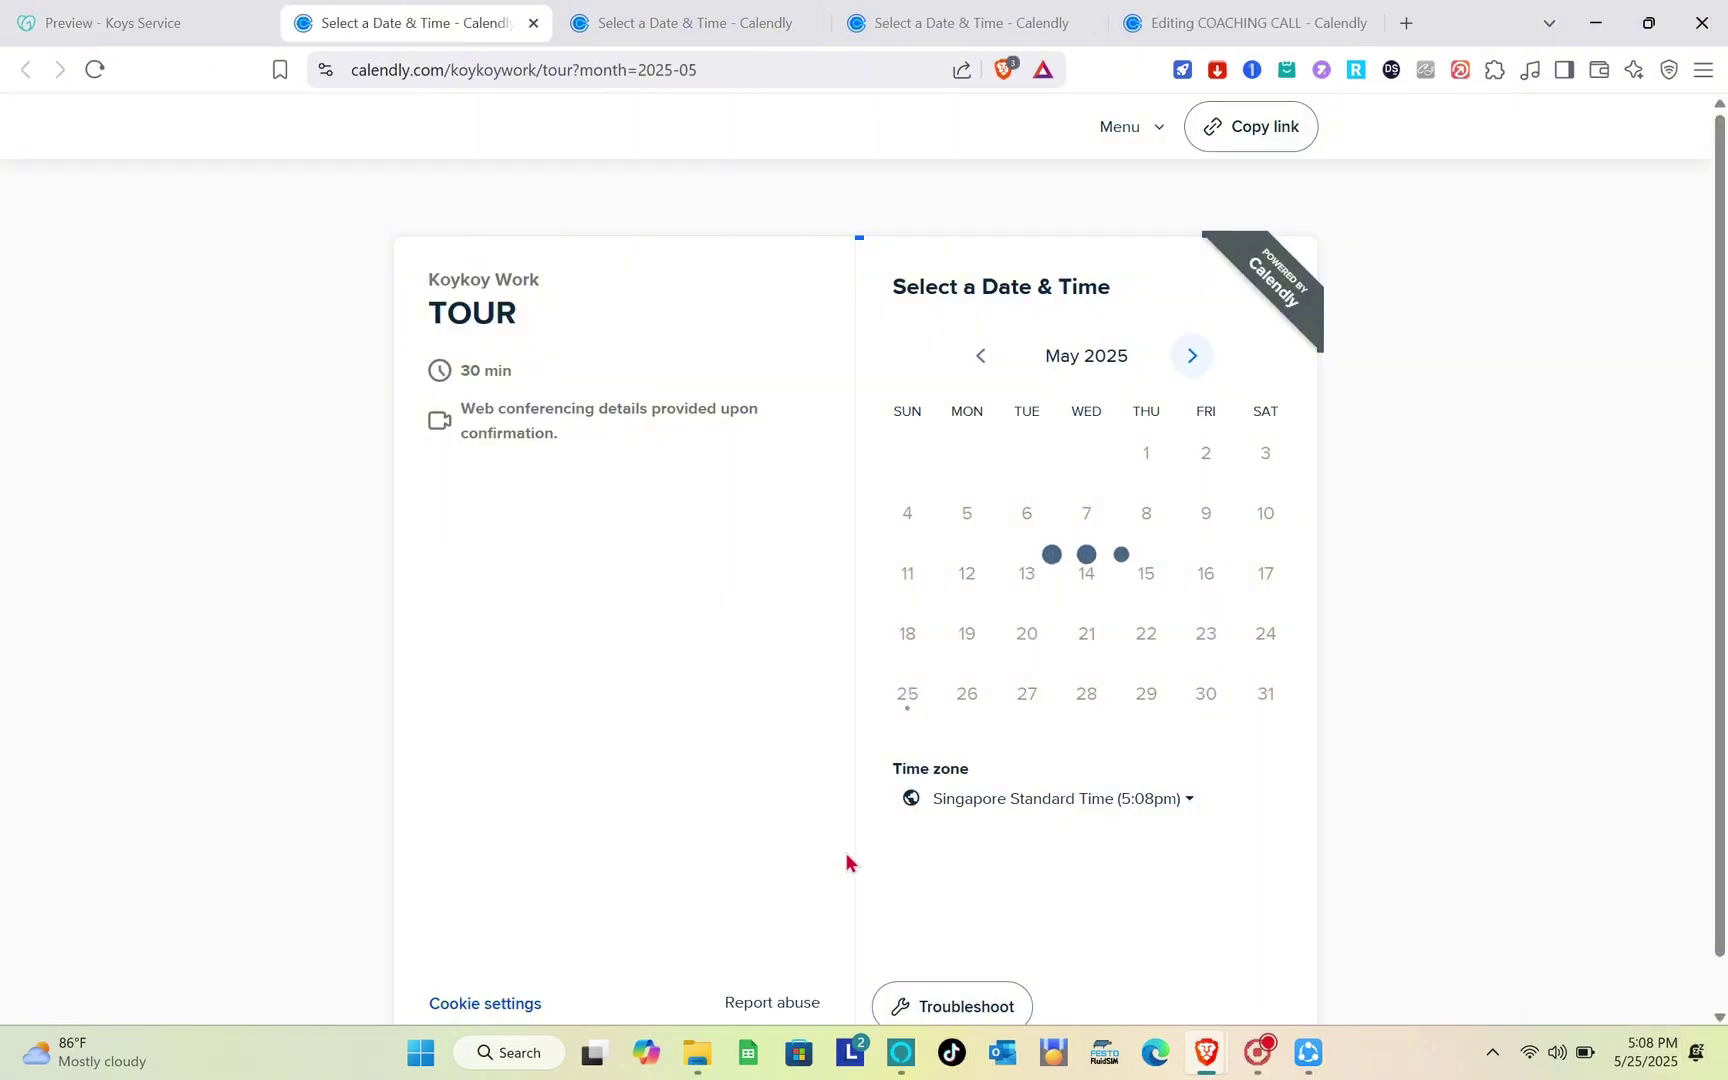
pyautogui.click(105, 20)
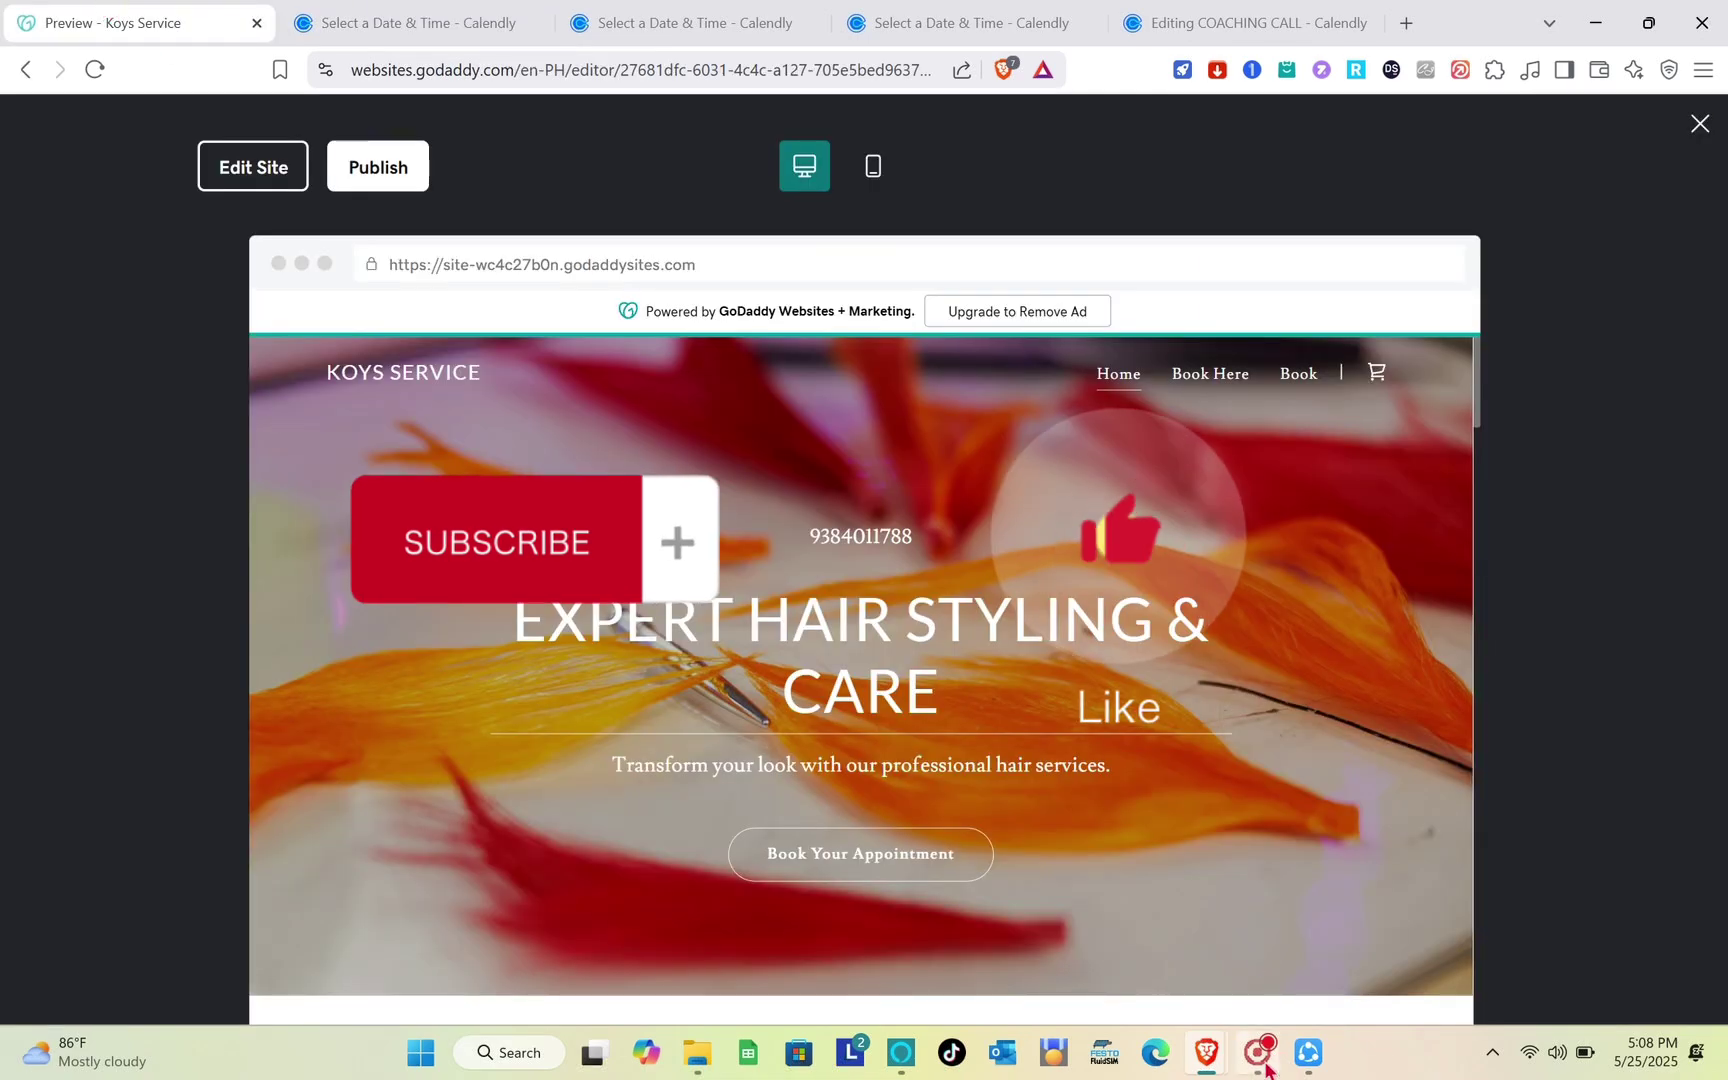